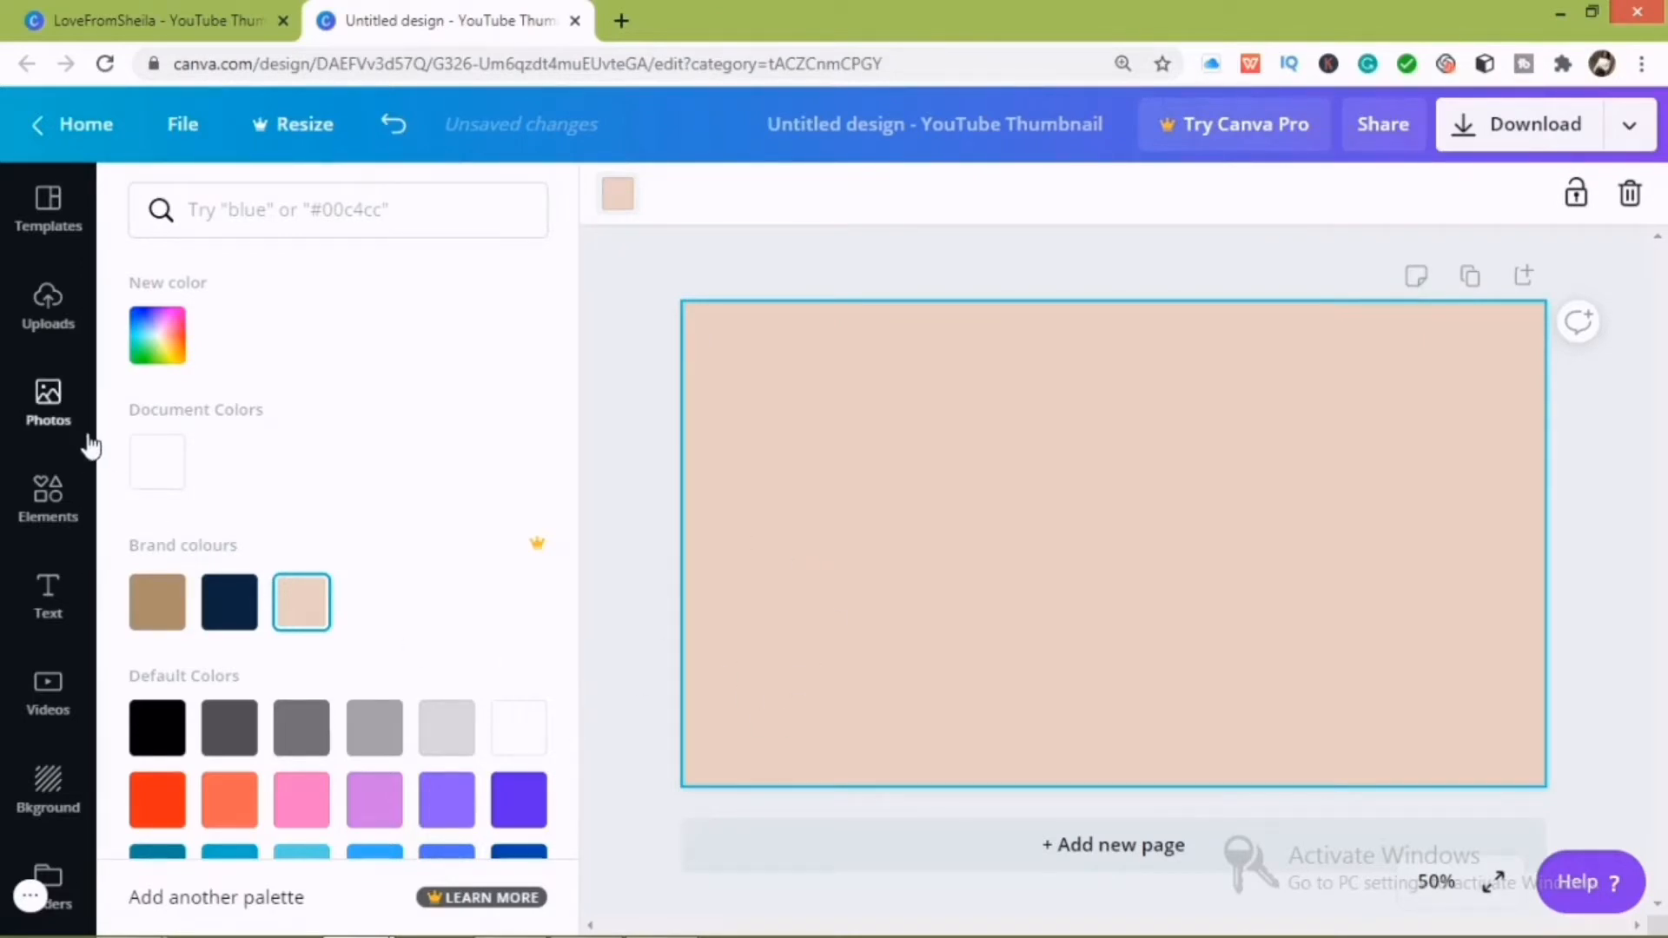
Step: Add the uploaded background-free photo of the woman in the white turtleneck to the thumbnail
{"action": "left_click", "coordinate": [65, 352]}
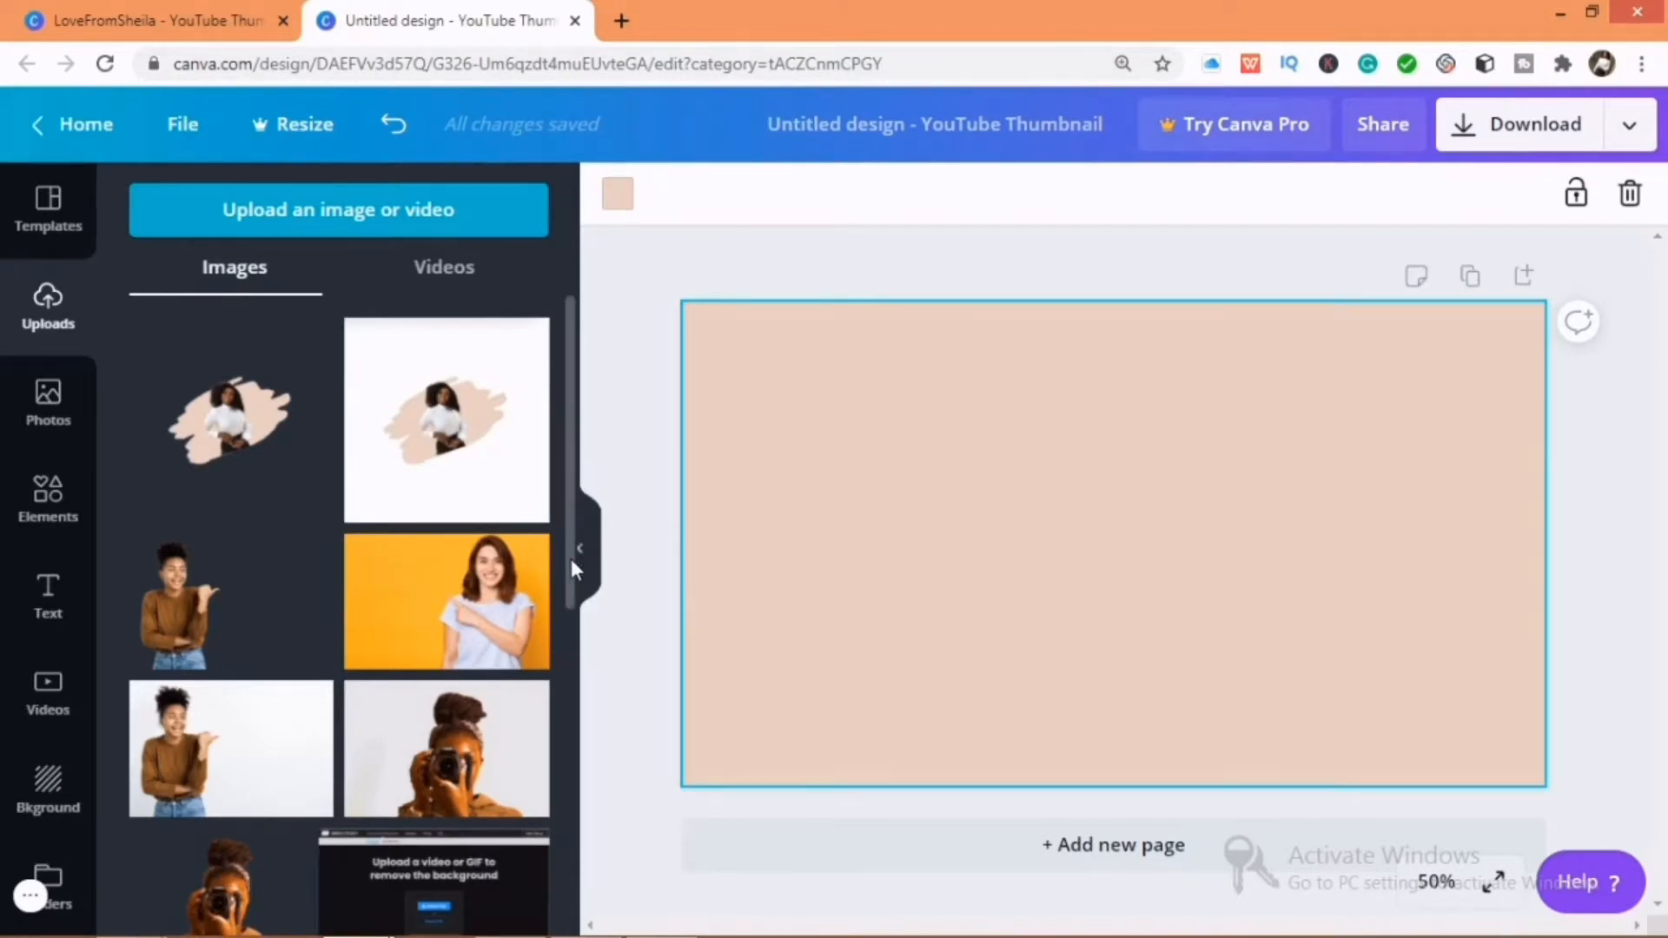
{"action": "left_click_drag", "start_coordinate": [571, 559], "coordinate": [575, 886]}
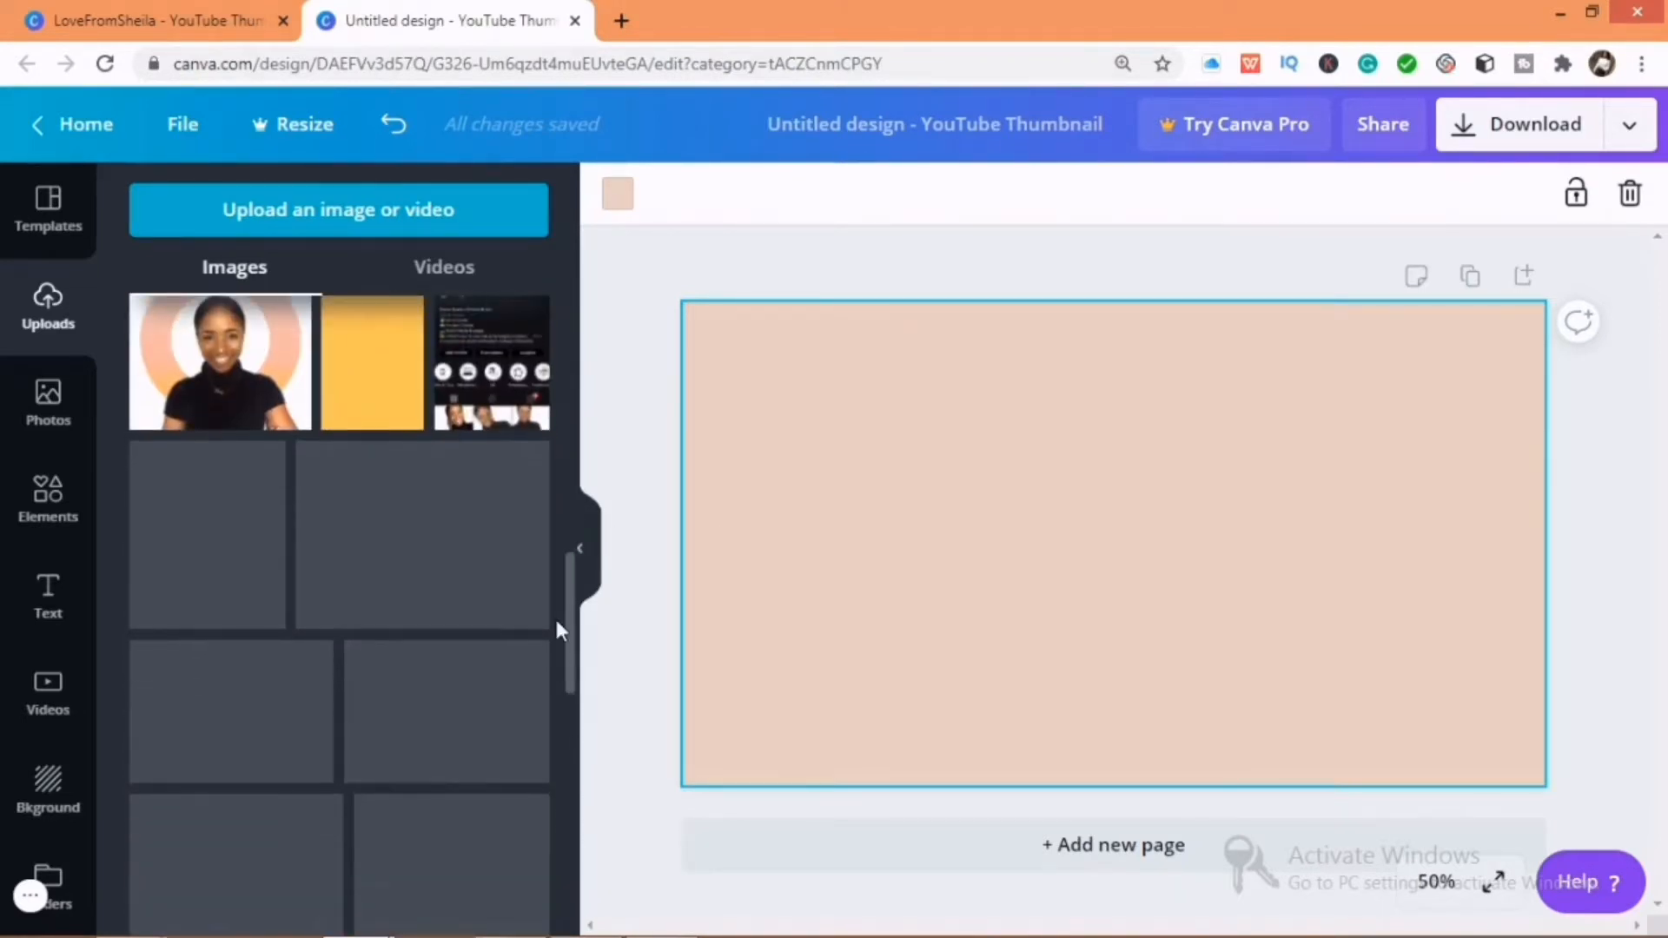
{"action": "scroll", "coordinate": [569, 663], "scroll_direction": "down", "scroll_amount": 1}
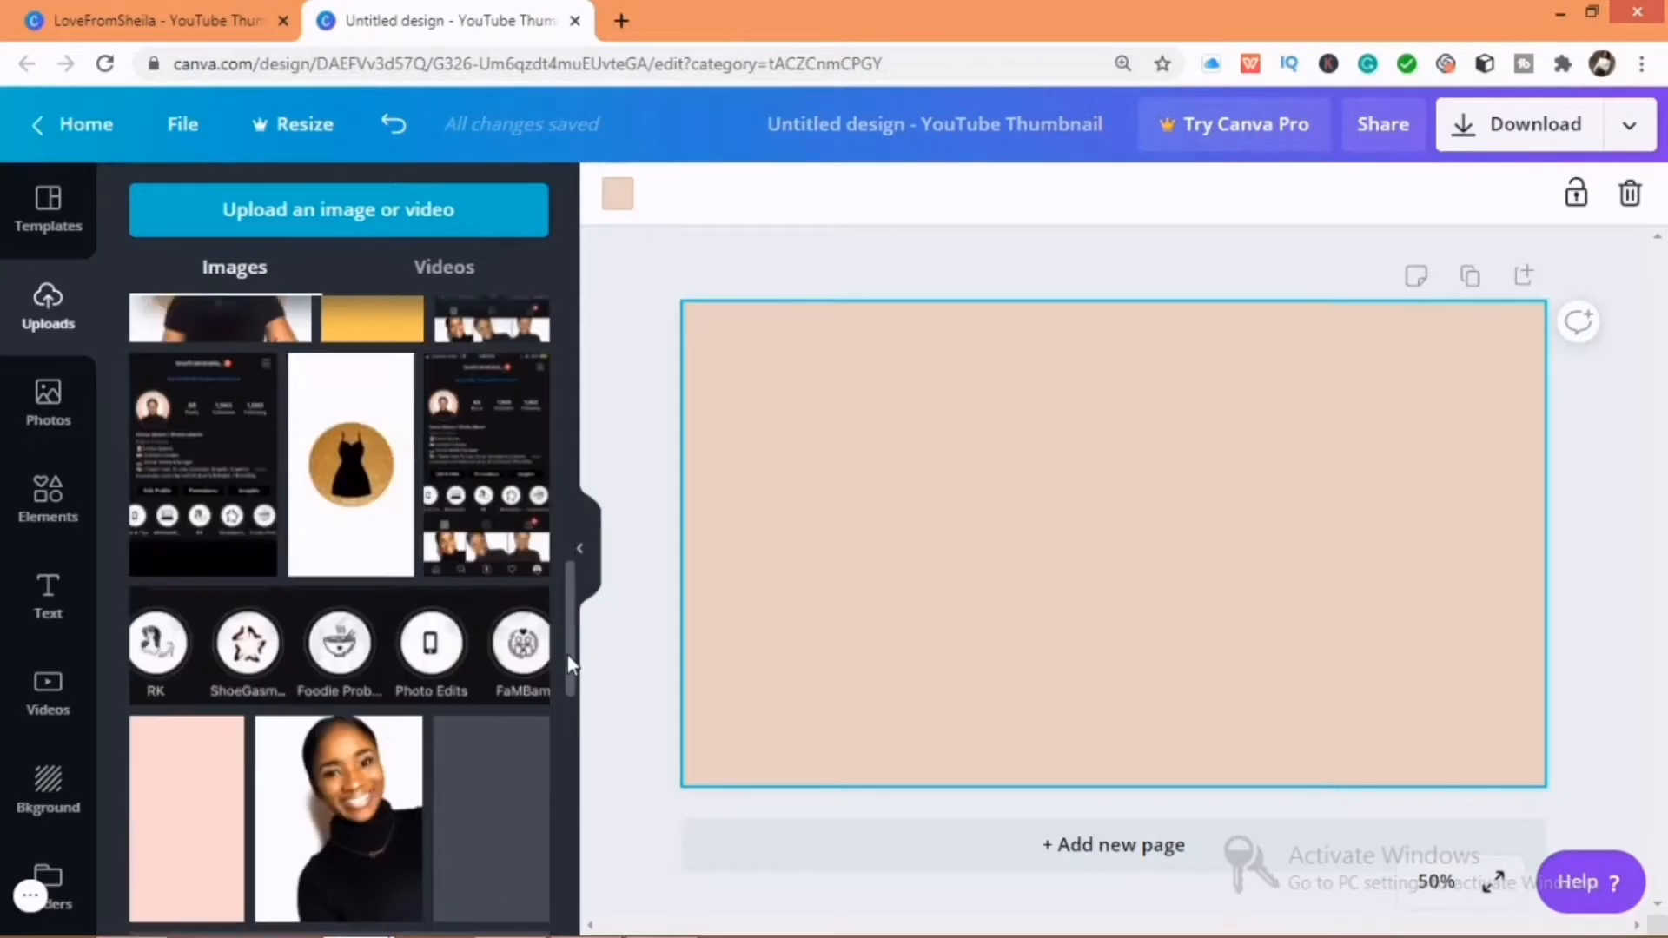
{"action": "left_click_drag", "start_coordinate": [569, 665], "coordinate": [574, 888]}
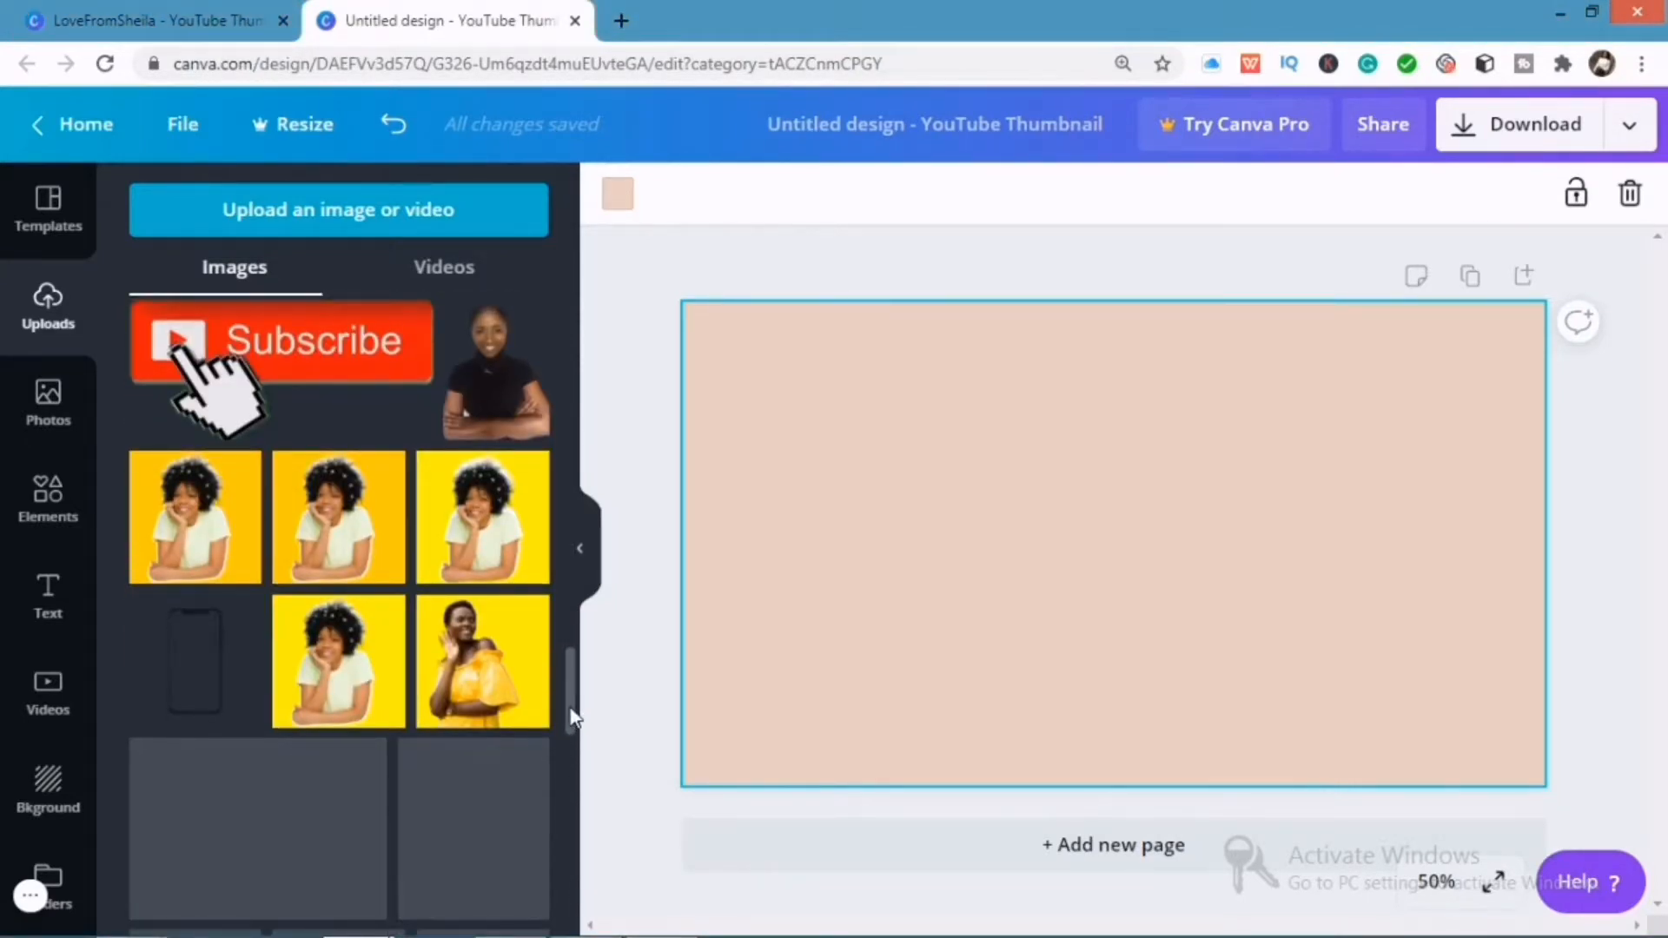
{"action": "left_click_drag", "start_coordinate": [571, 717], "coordinate": [583, 930]}
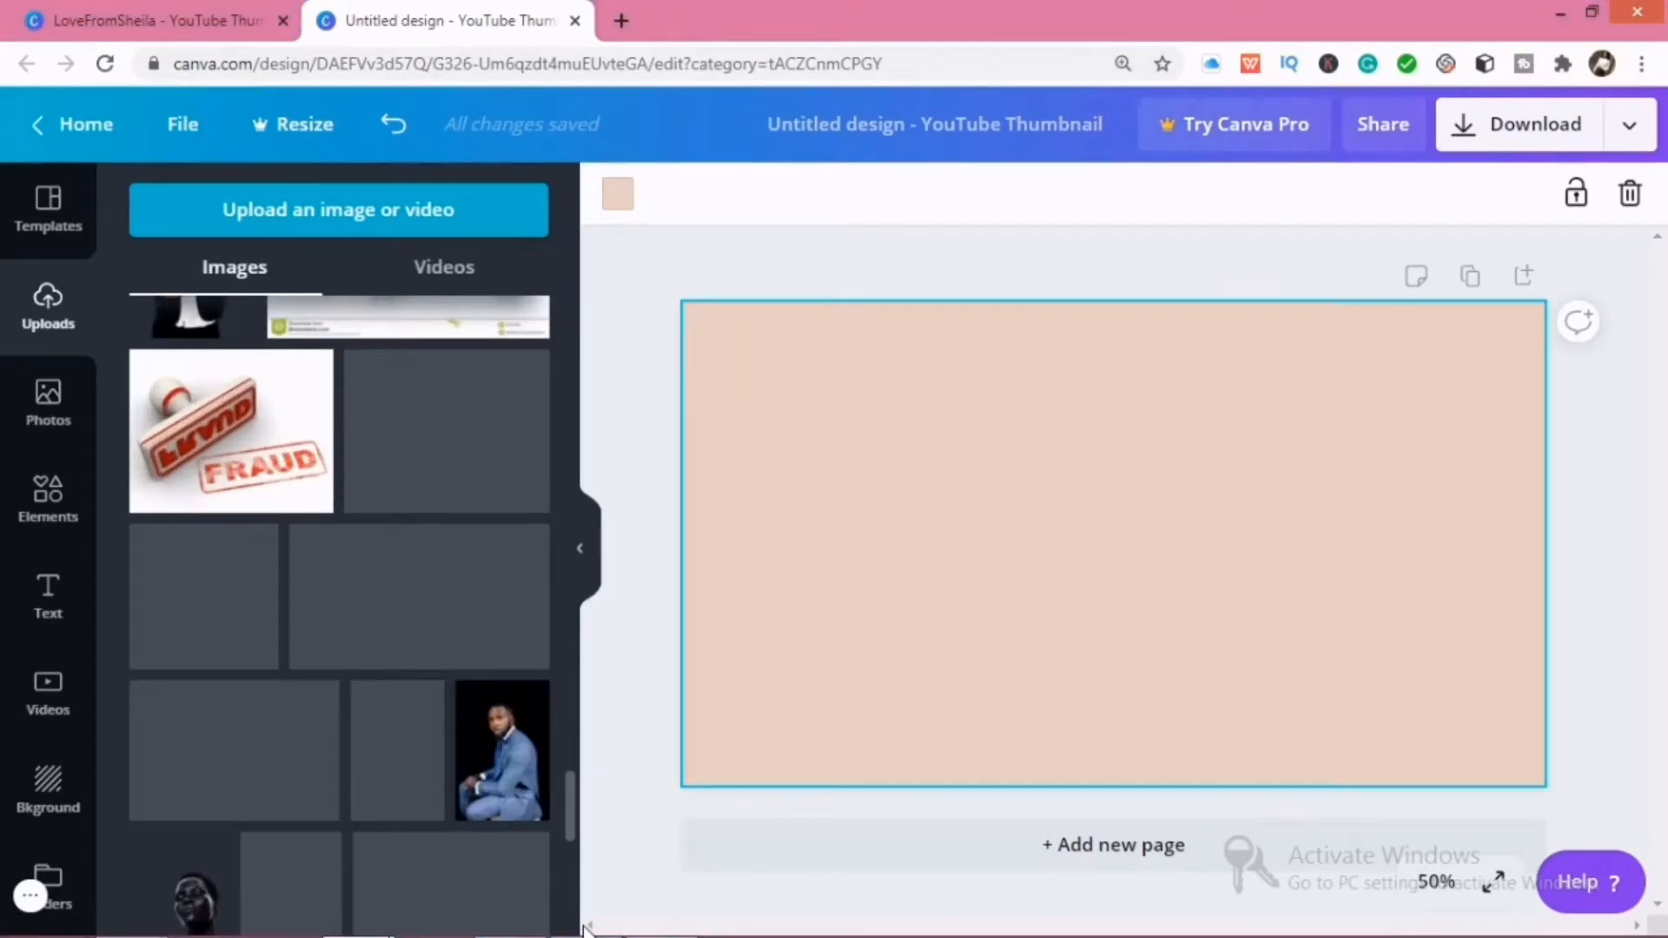
{"action": "scroll", "coordinate": [559, 822], "scroll_direction": "down", "scroll_amount": 10}
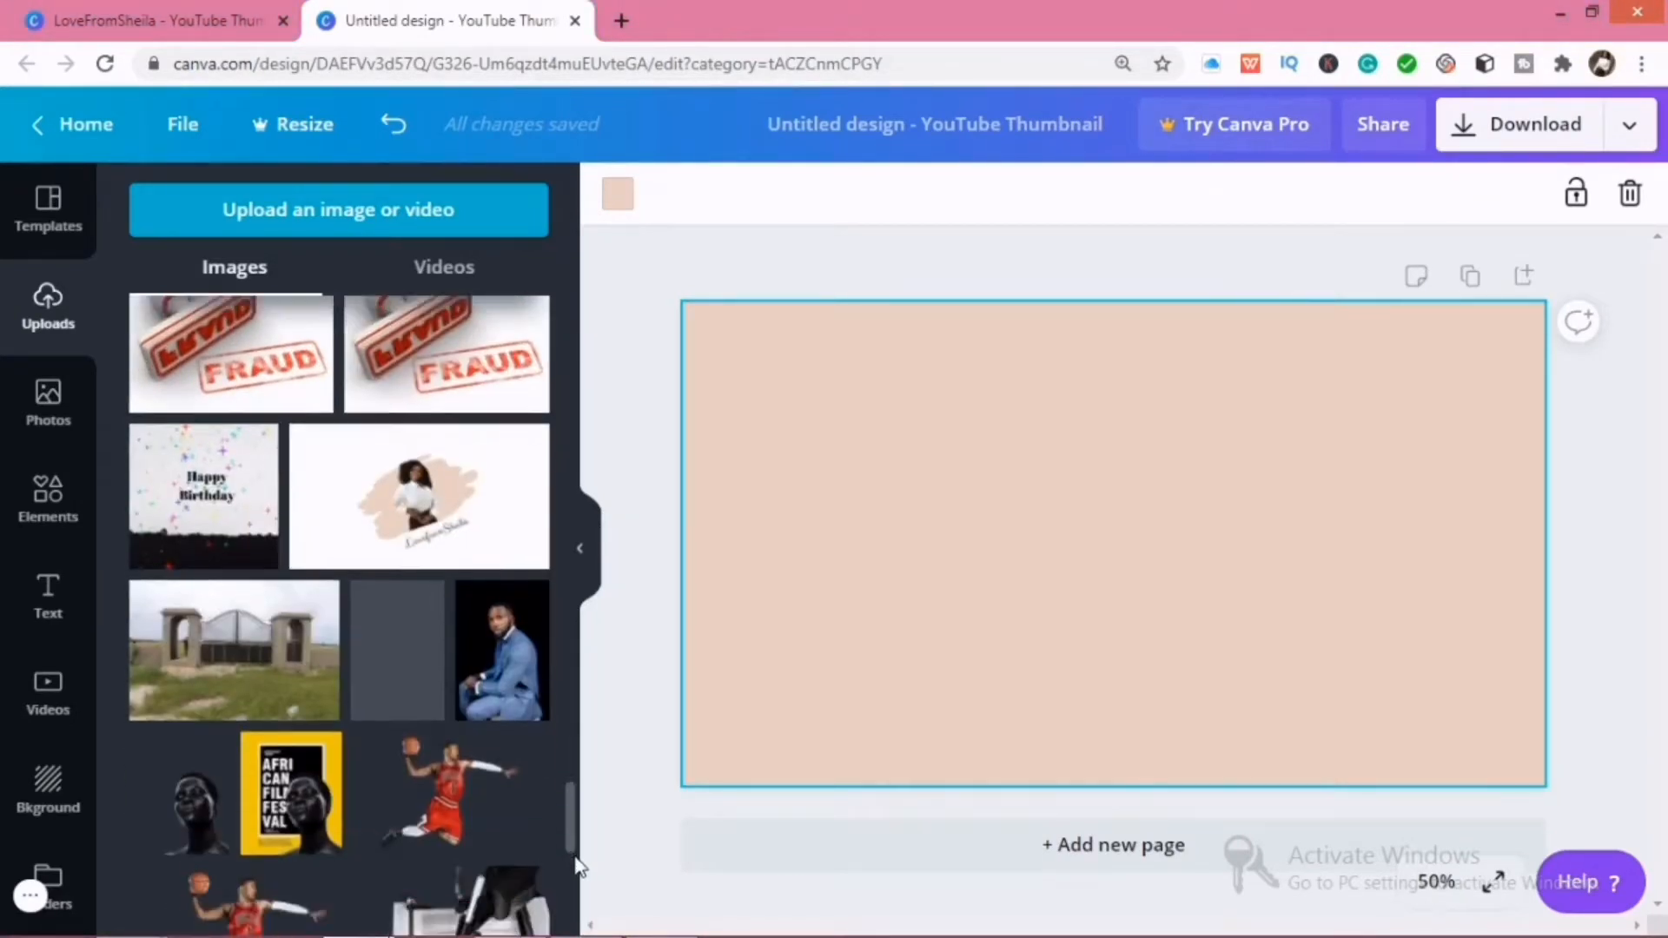
{"action": "scroll", "coordinate": [577, 927], "scroll_direction": "down", "scroll_amount": 1}
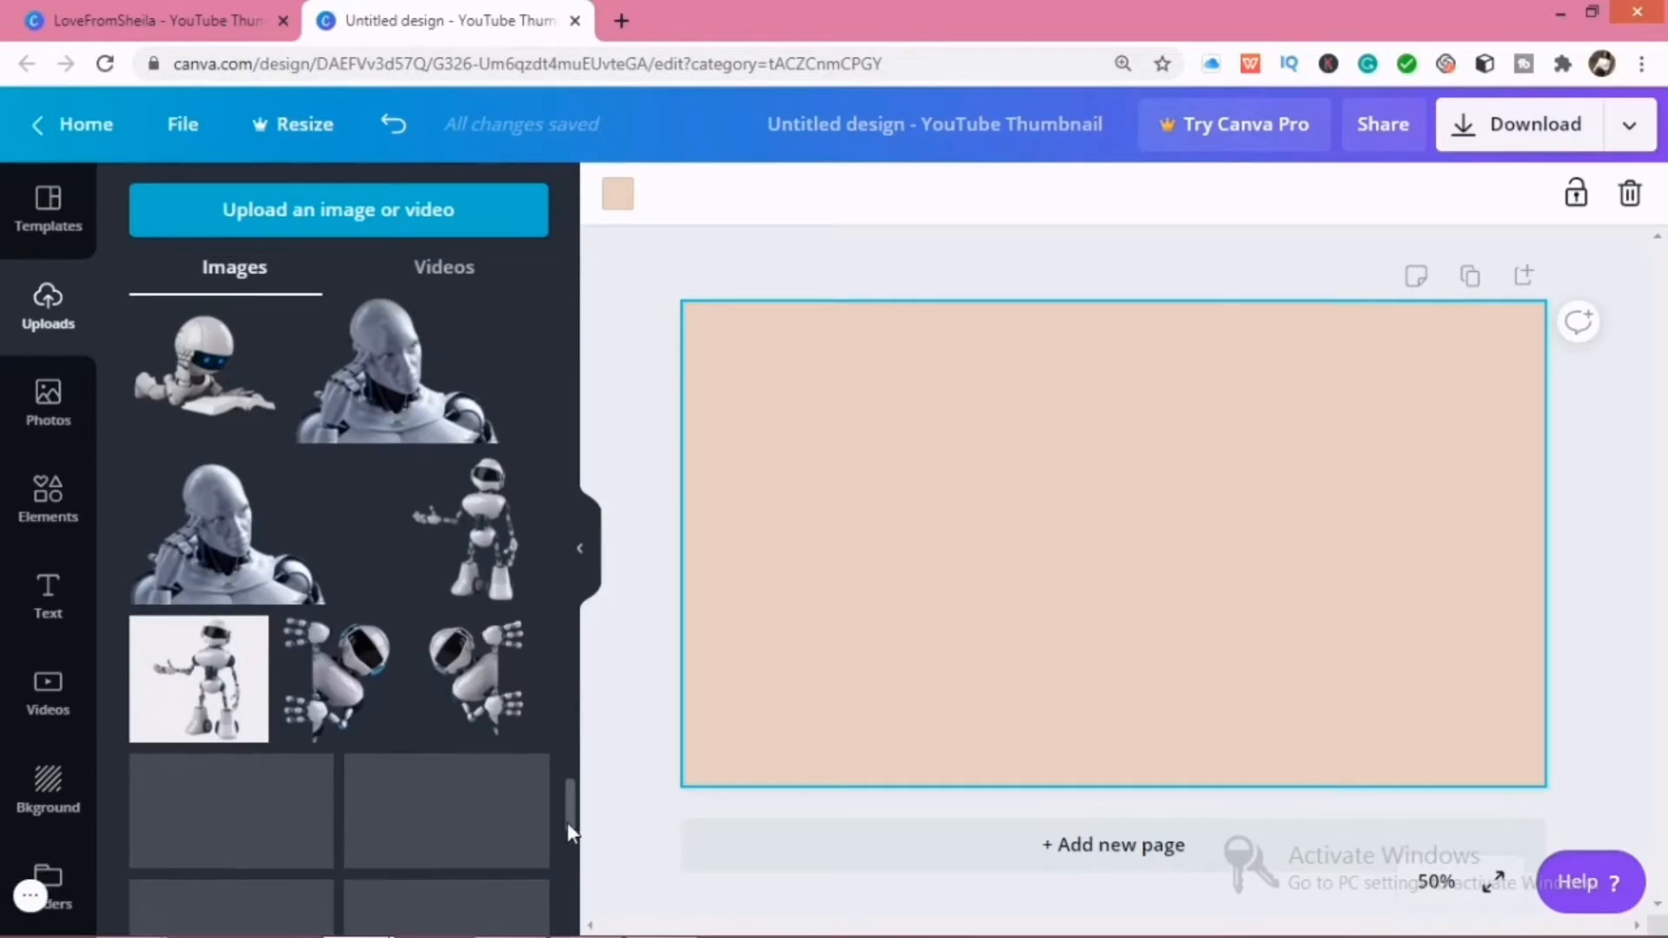
{"action": "scroll", "coordinate": [573, 823], "scroll_direction": "down", "scroll_amount": 5}
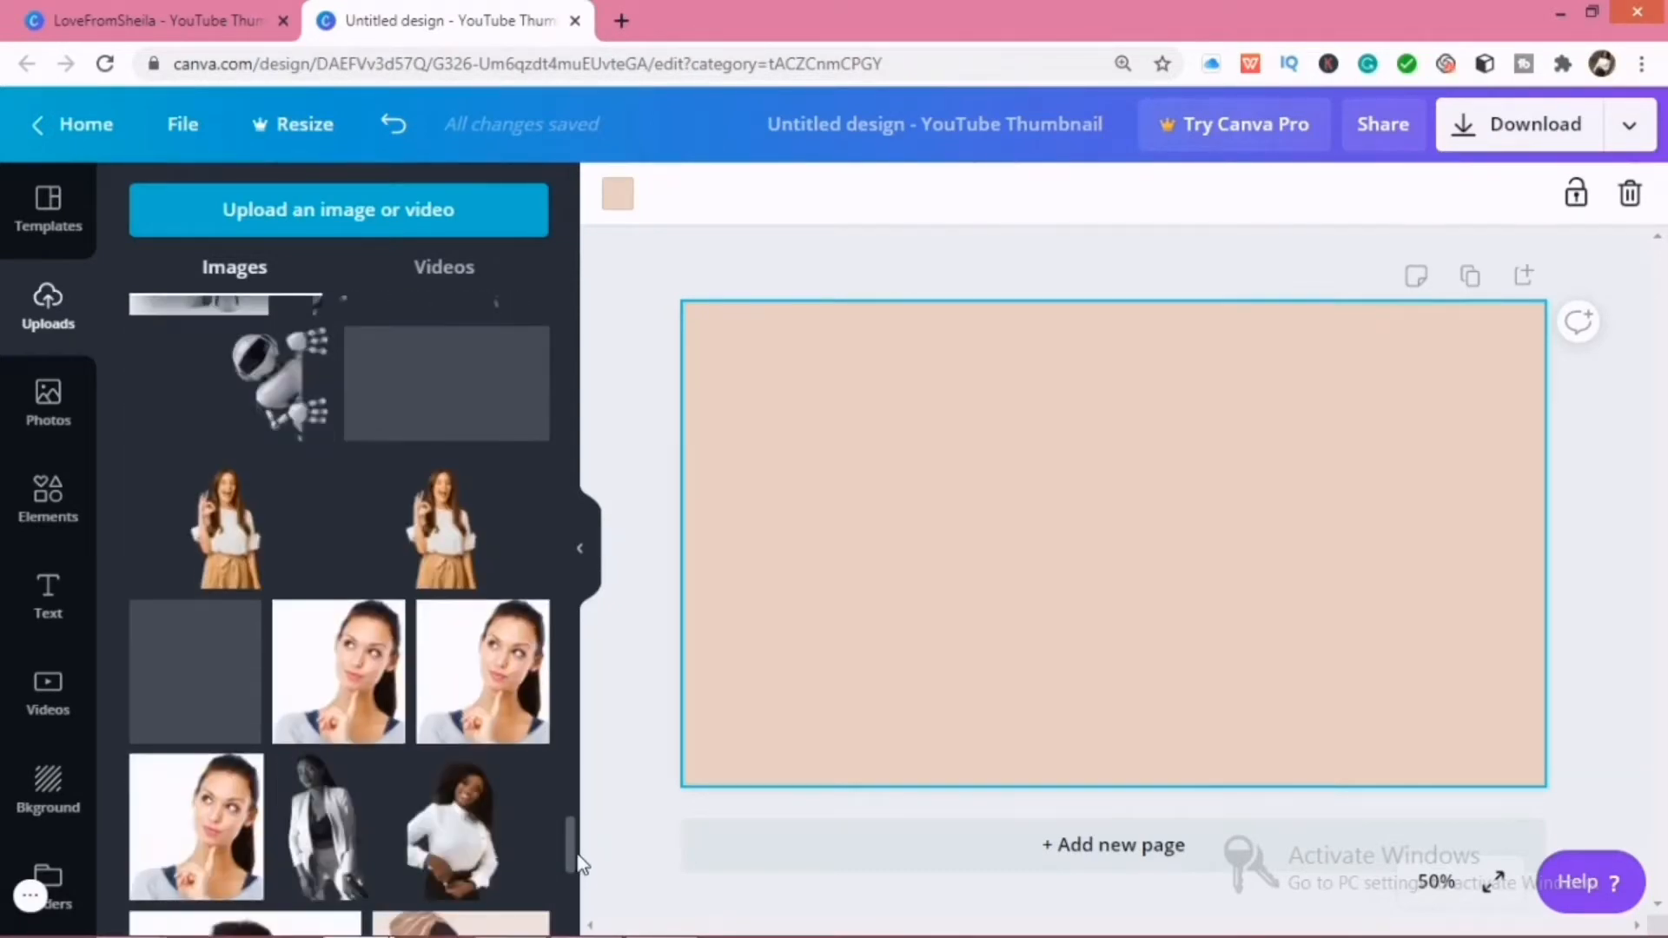
{"action": "scroll", "coordinate": [577, 873], "scroll_direction": "down", "scroll_amount": 2}
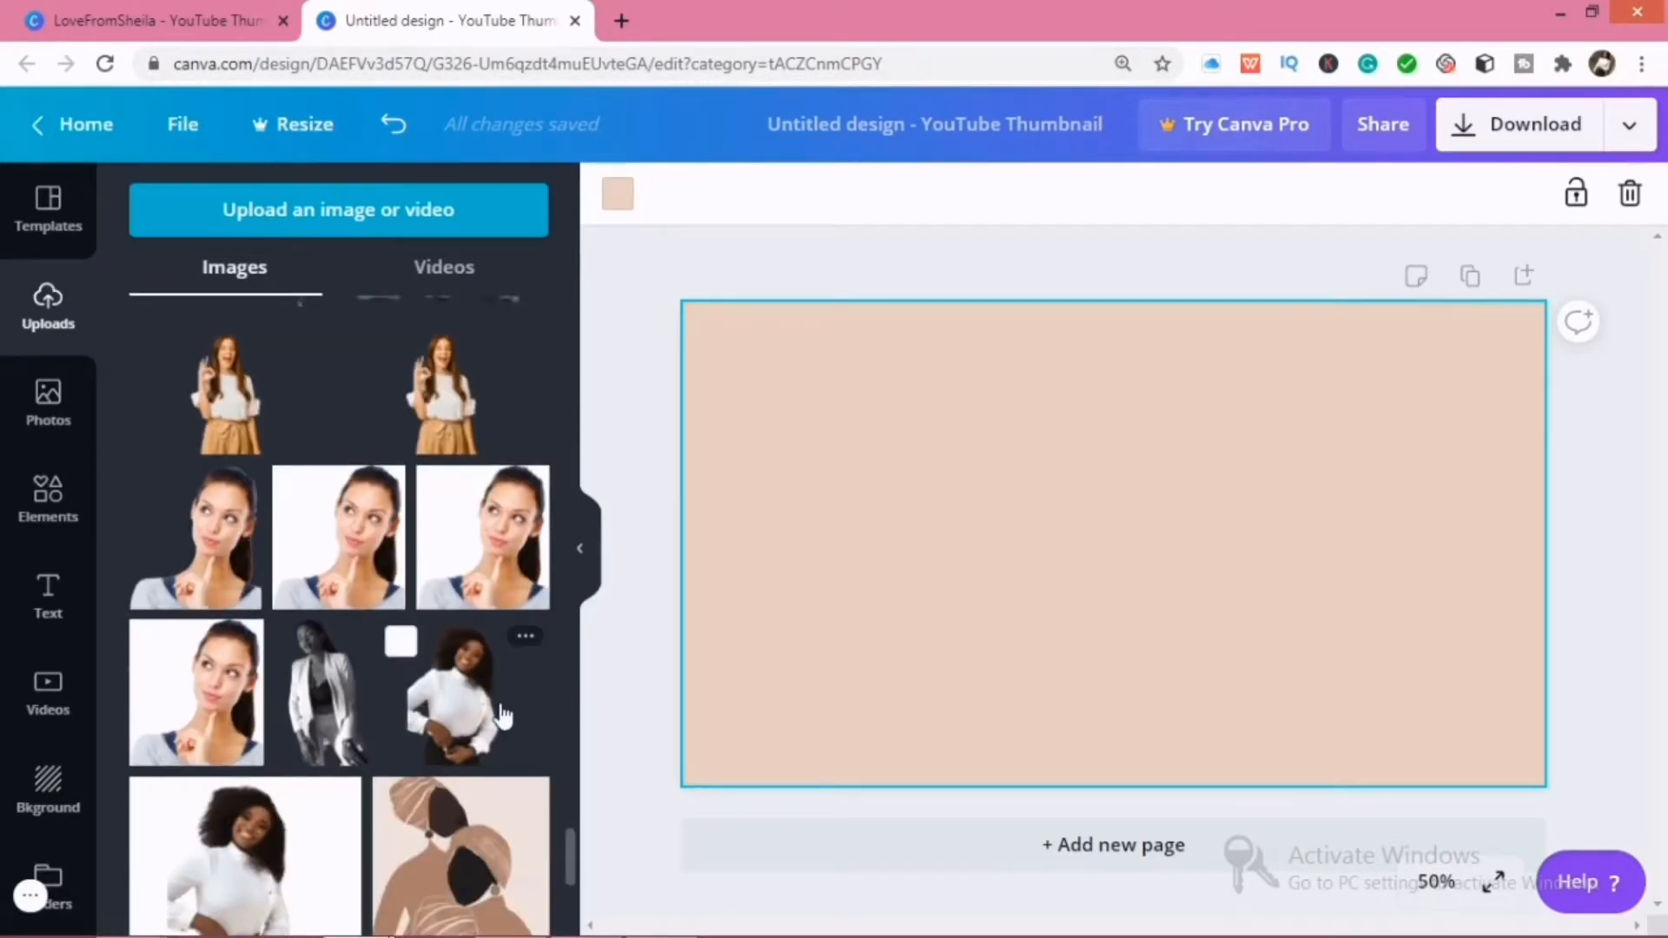
{"action": "left_click_drag", "start_coordinate": [814, 677], "coordinate": [817, 675]}
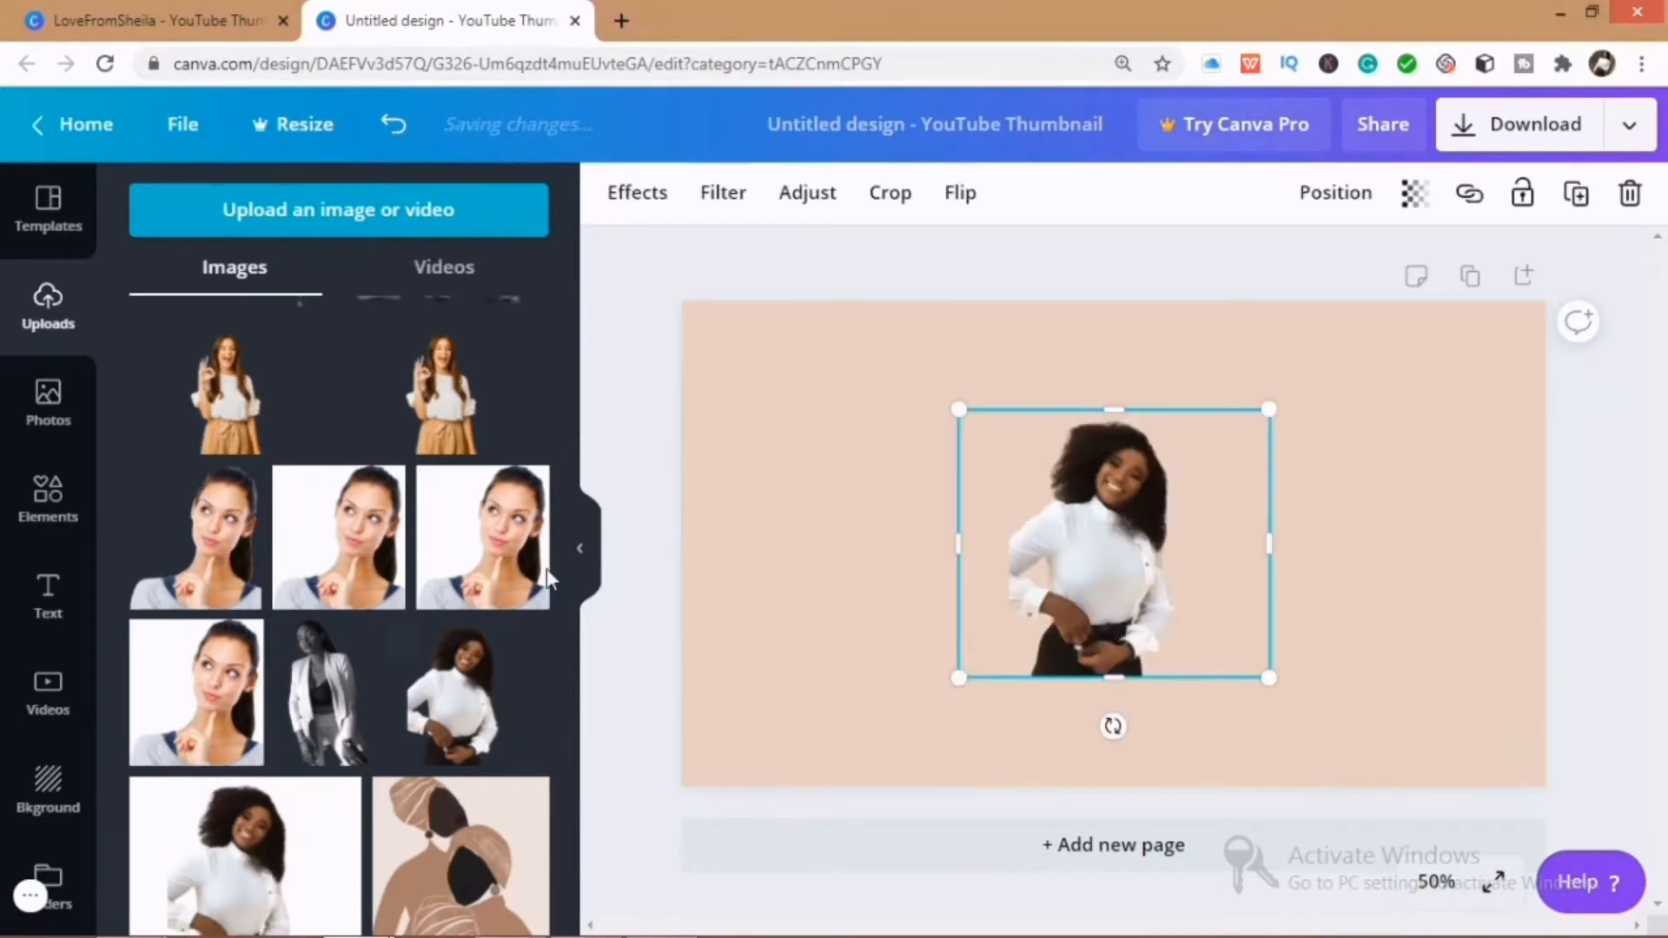
Step: Enlarge the woman's photo slightly, tilt it counter-clockwise, and shift it up near the centre of the page
{"action": "left_click", "coordinate": [61, 213]}
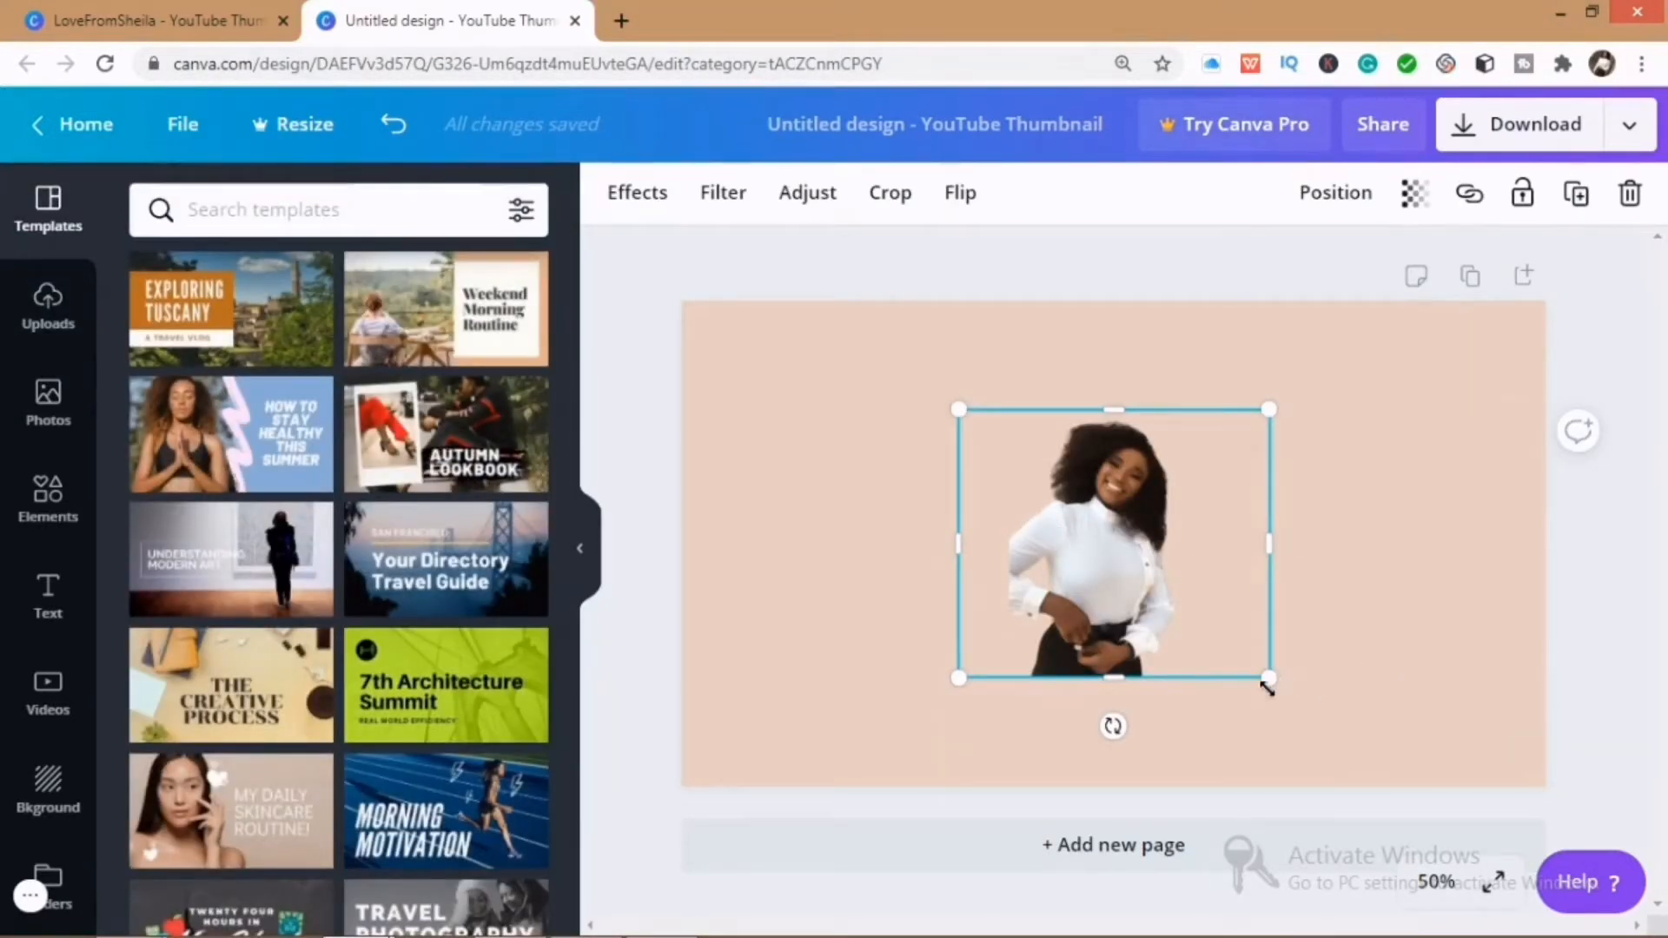
{"action": "left_click_drag", "start_coordinate": [1270, 686], "coordinate": [1303, 711]}
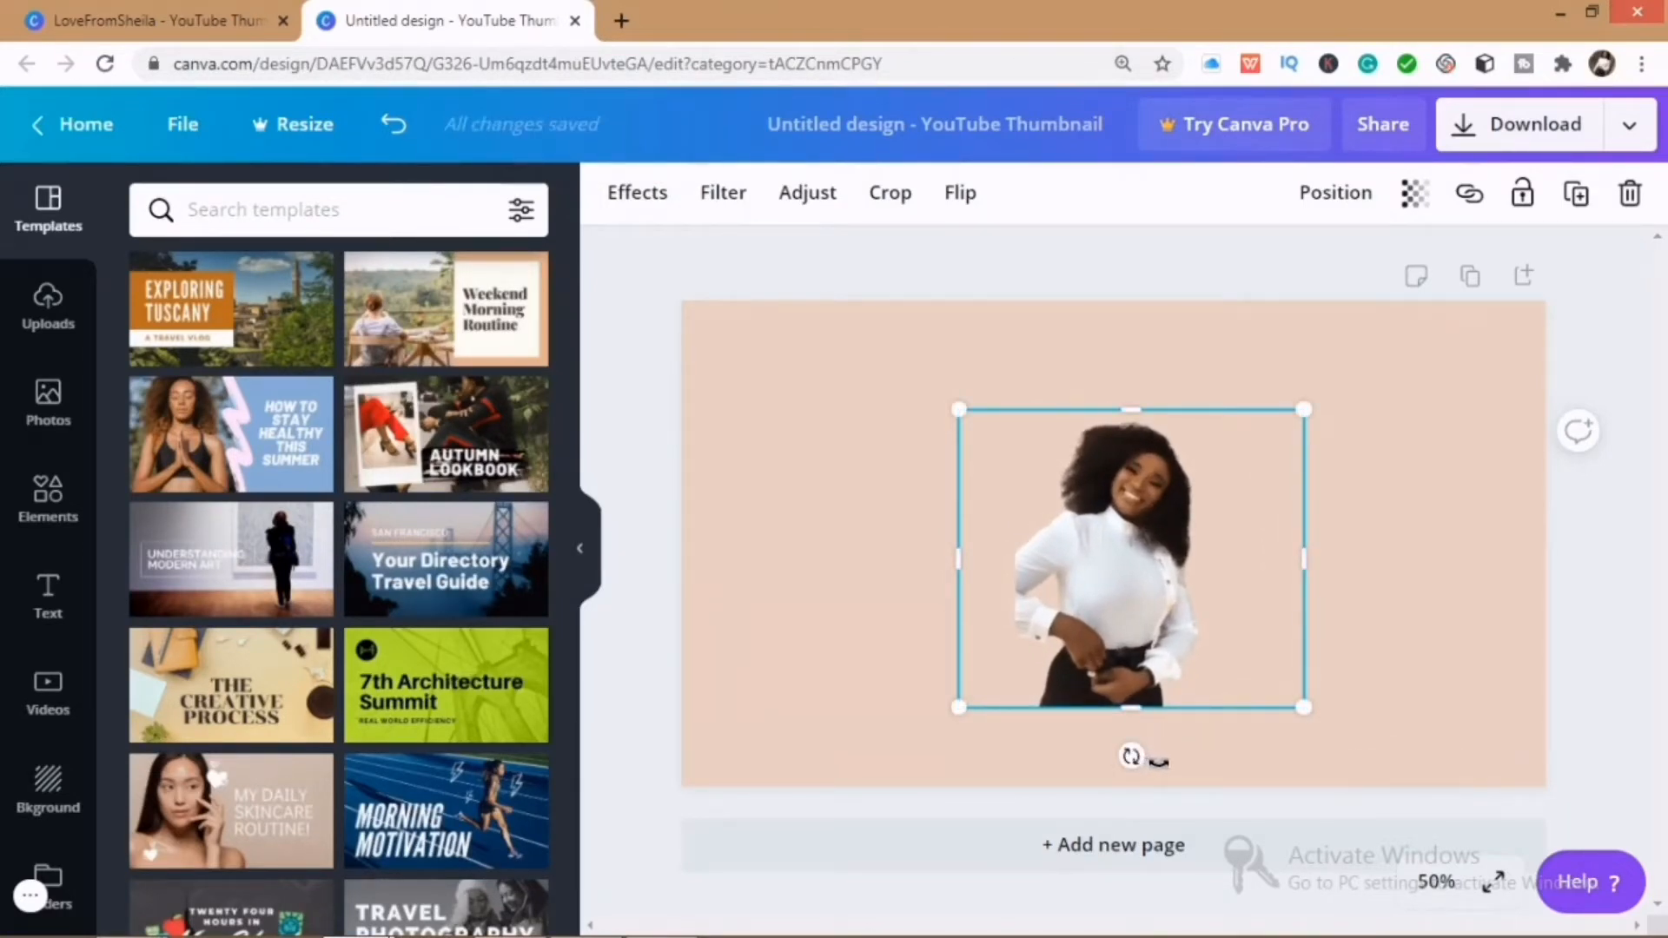
{"action": "mouse_move", "coordinate": [1132, 756]}
{"action": "left_mouse_down"}
{"action": "mouse_move", "coordinate": [1195, 786]}
{"action": "mouse_move", "coordinate": [1145, 756]}
{"action": "left_mouse_up"}
{"action": "left_click_drag", "start_coordinate": [1034, 566], "coordinate": [1002, 538]}
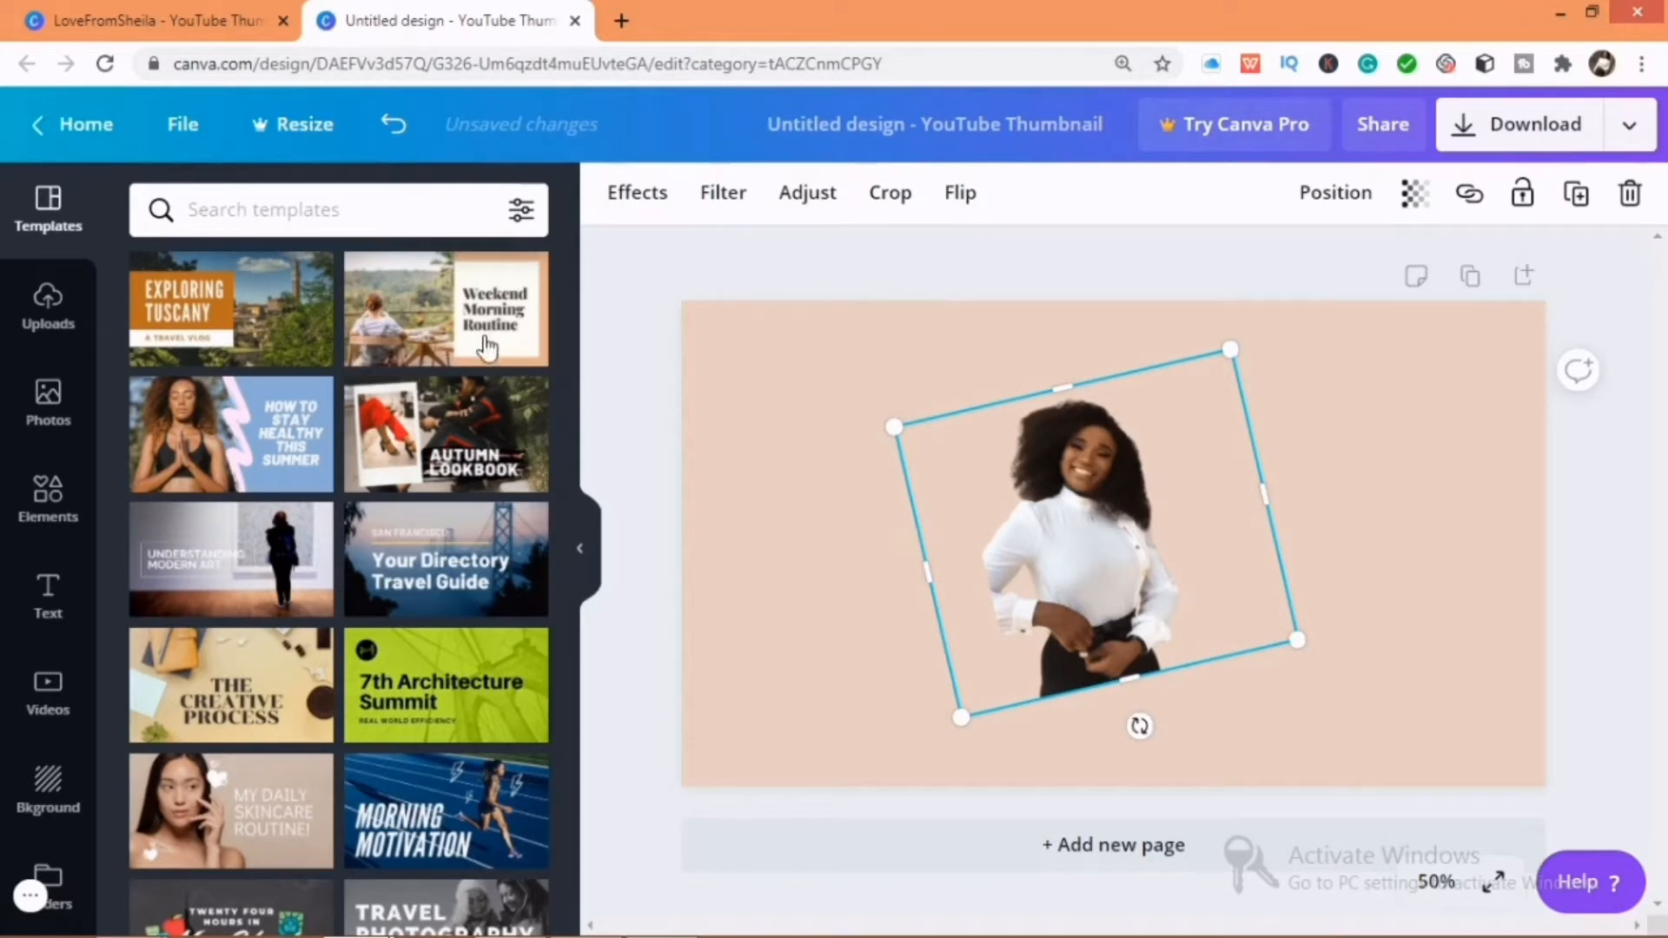
{"action": "left_click", "coordinate": [611, 343]}
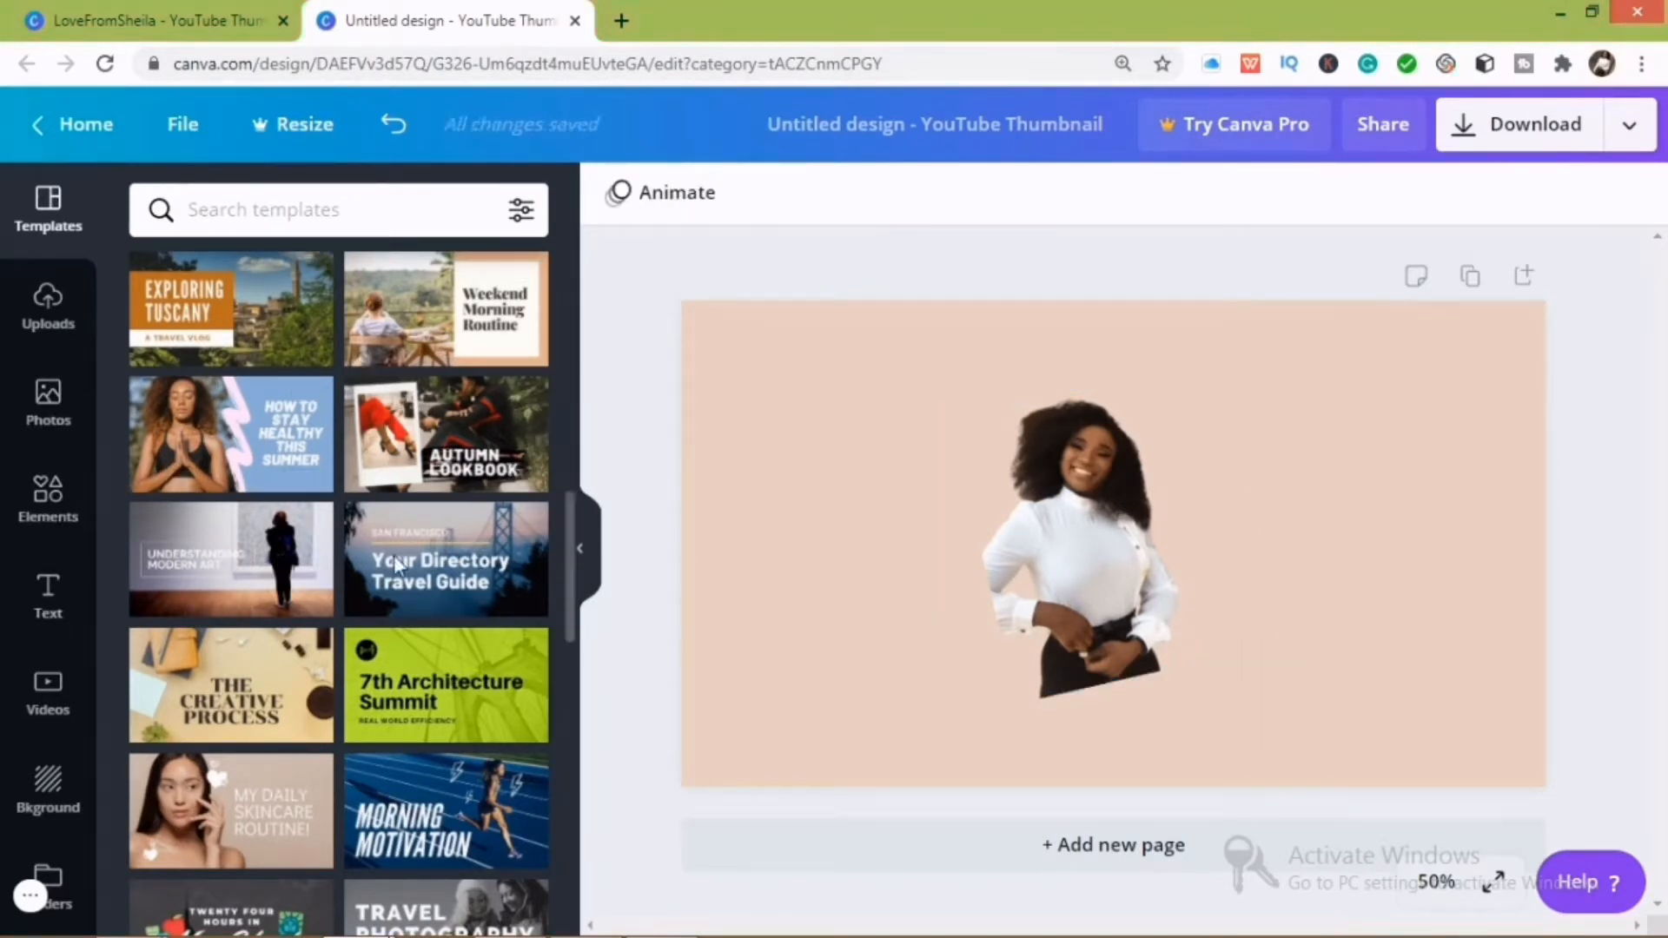
Step: Add a text box reading "LoveFroSheila" and enlarge it to a font size of about 37.7
{"action": "key", "text": "t"}
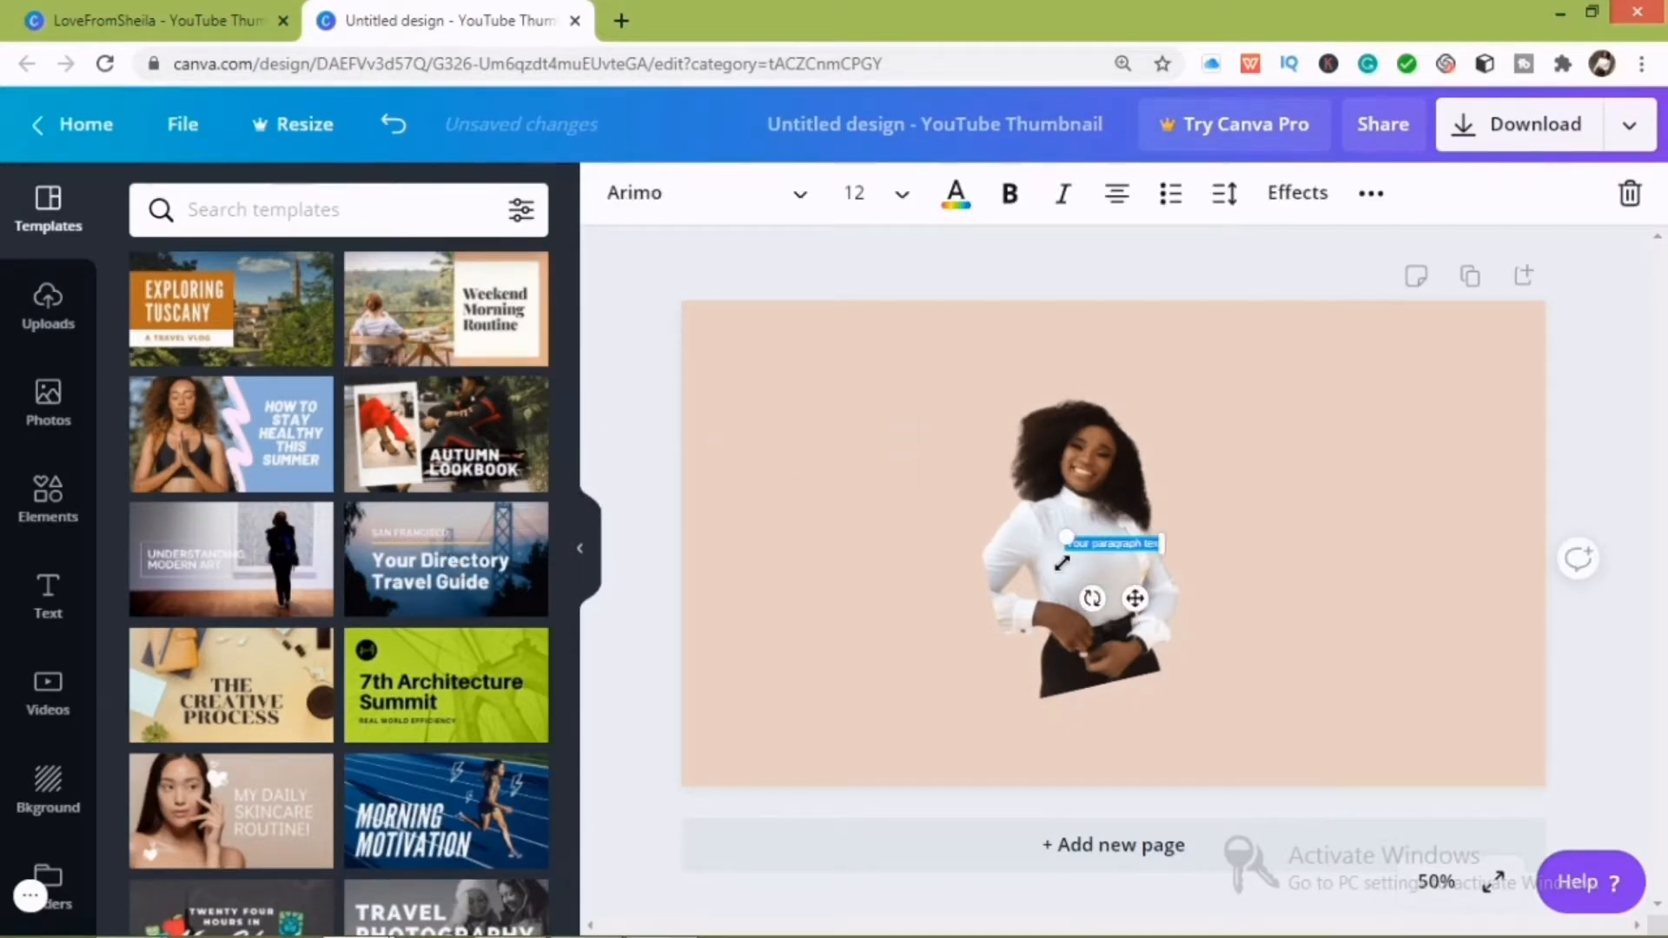
{"action": "key", "text": "BackSpace"}
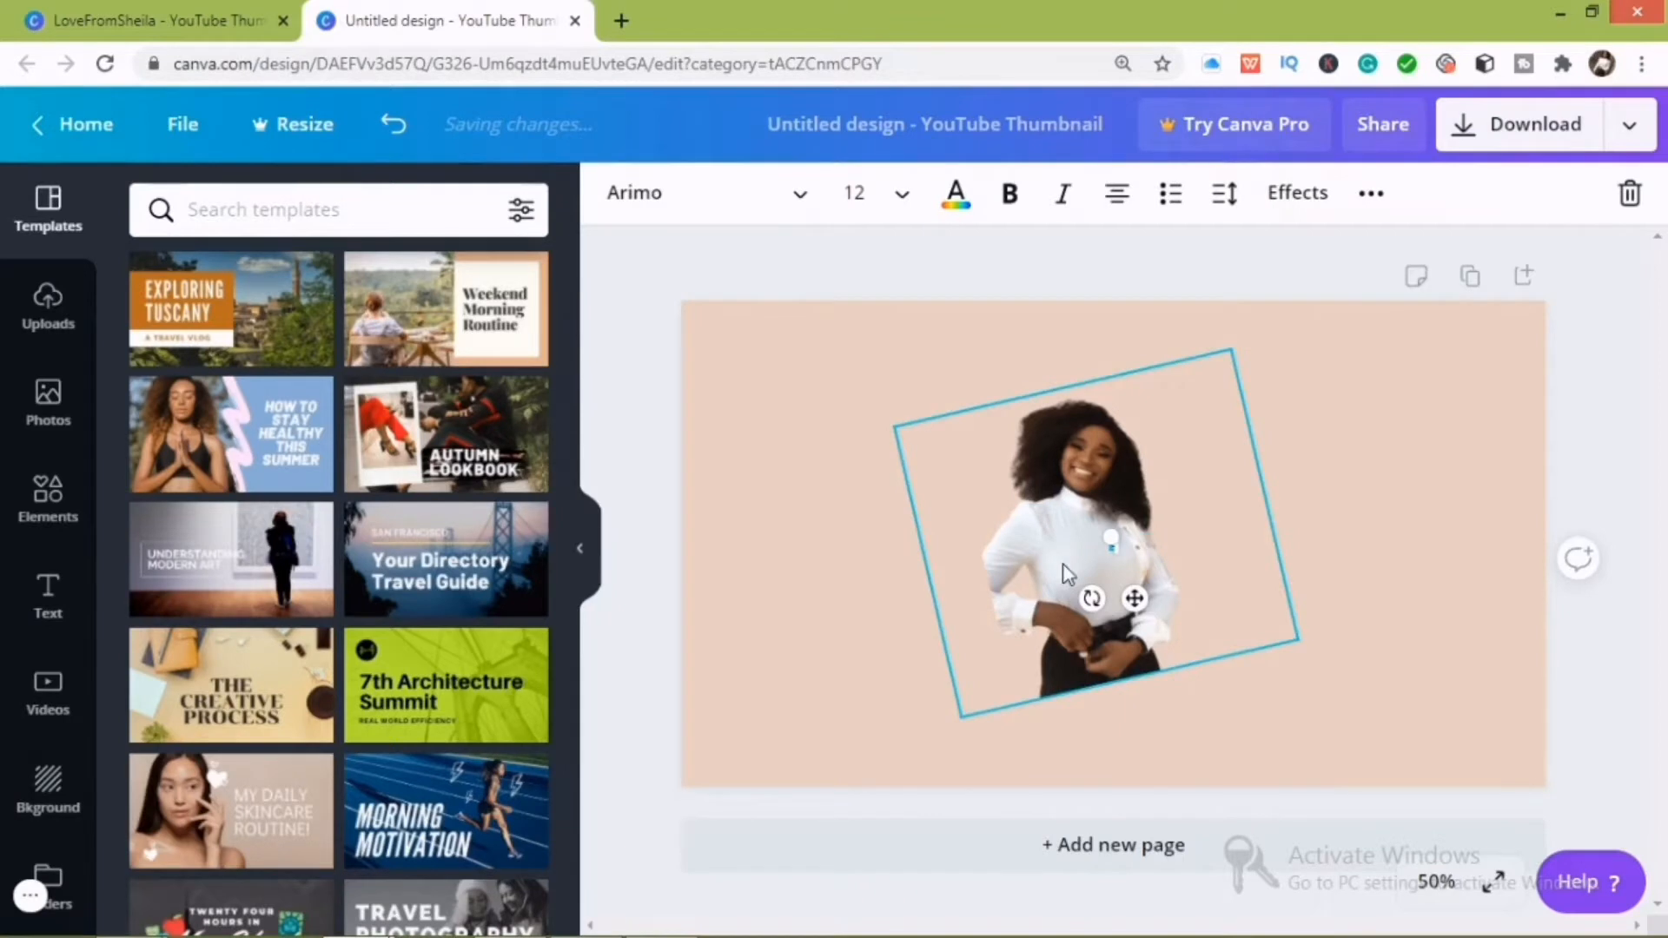
{"action": "type", "text": "Love"}
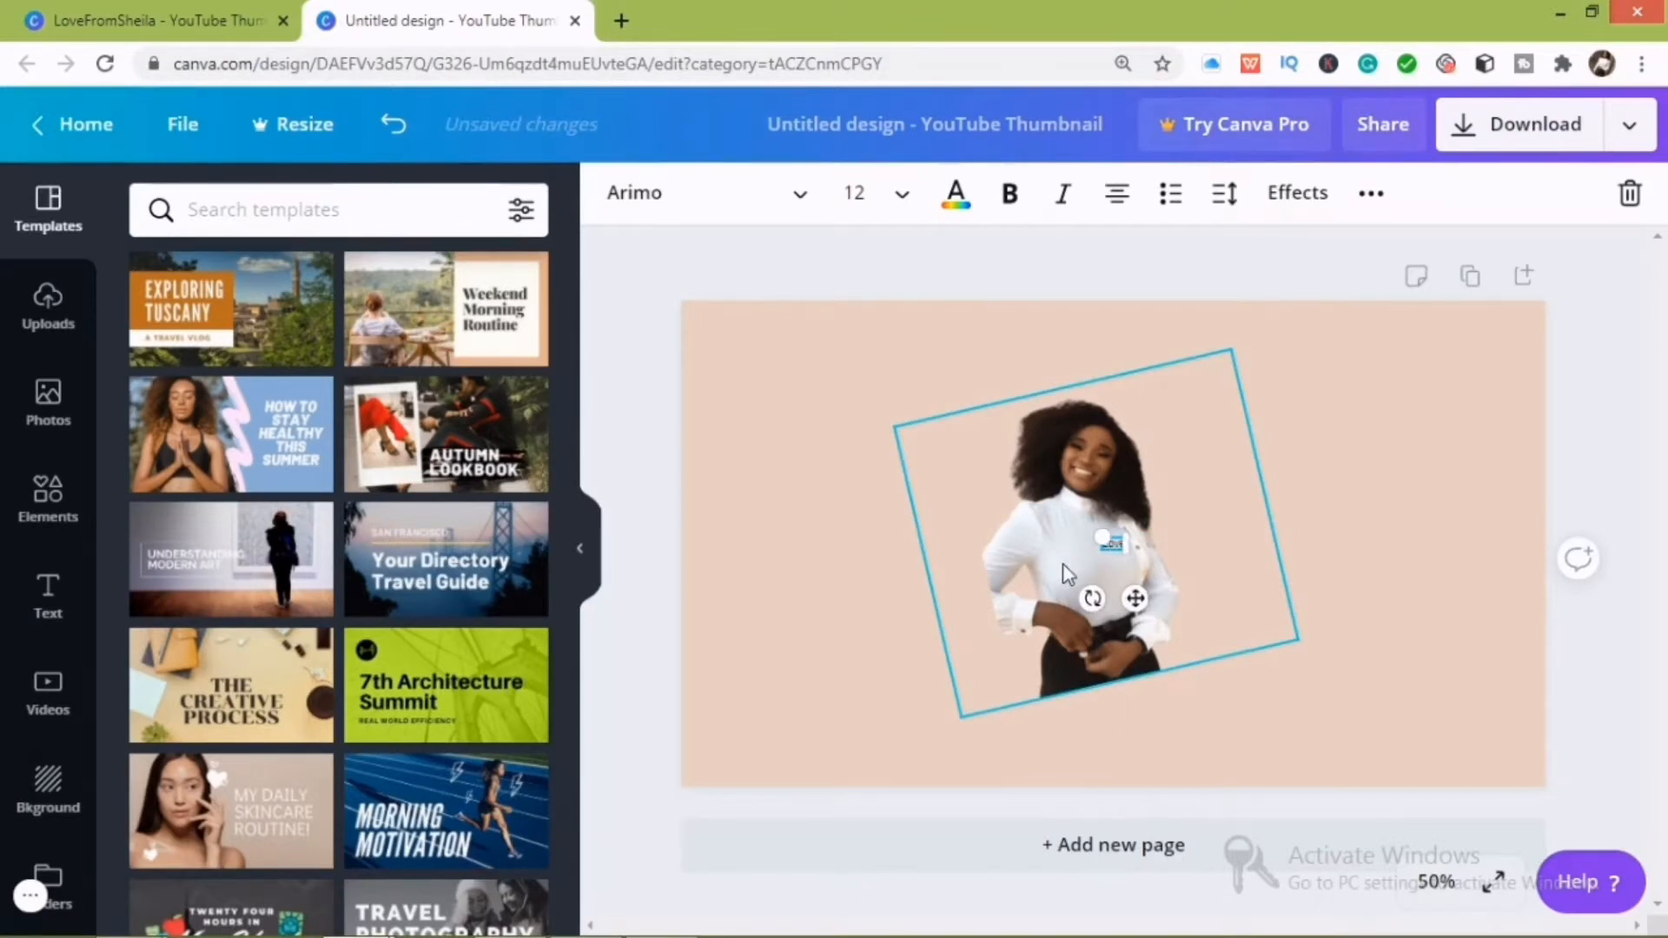
{"action": "type", "text": "F"}
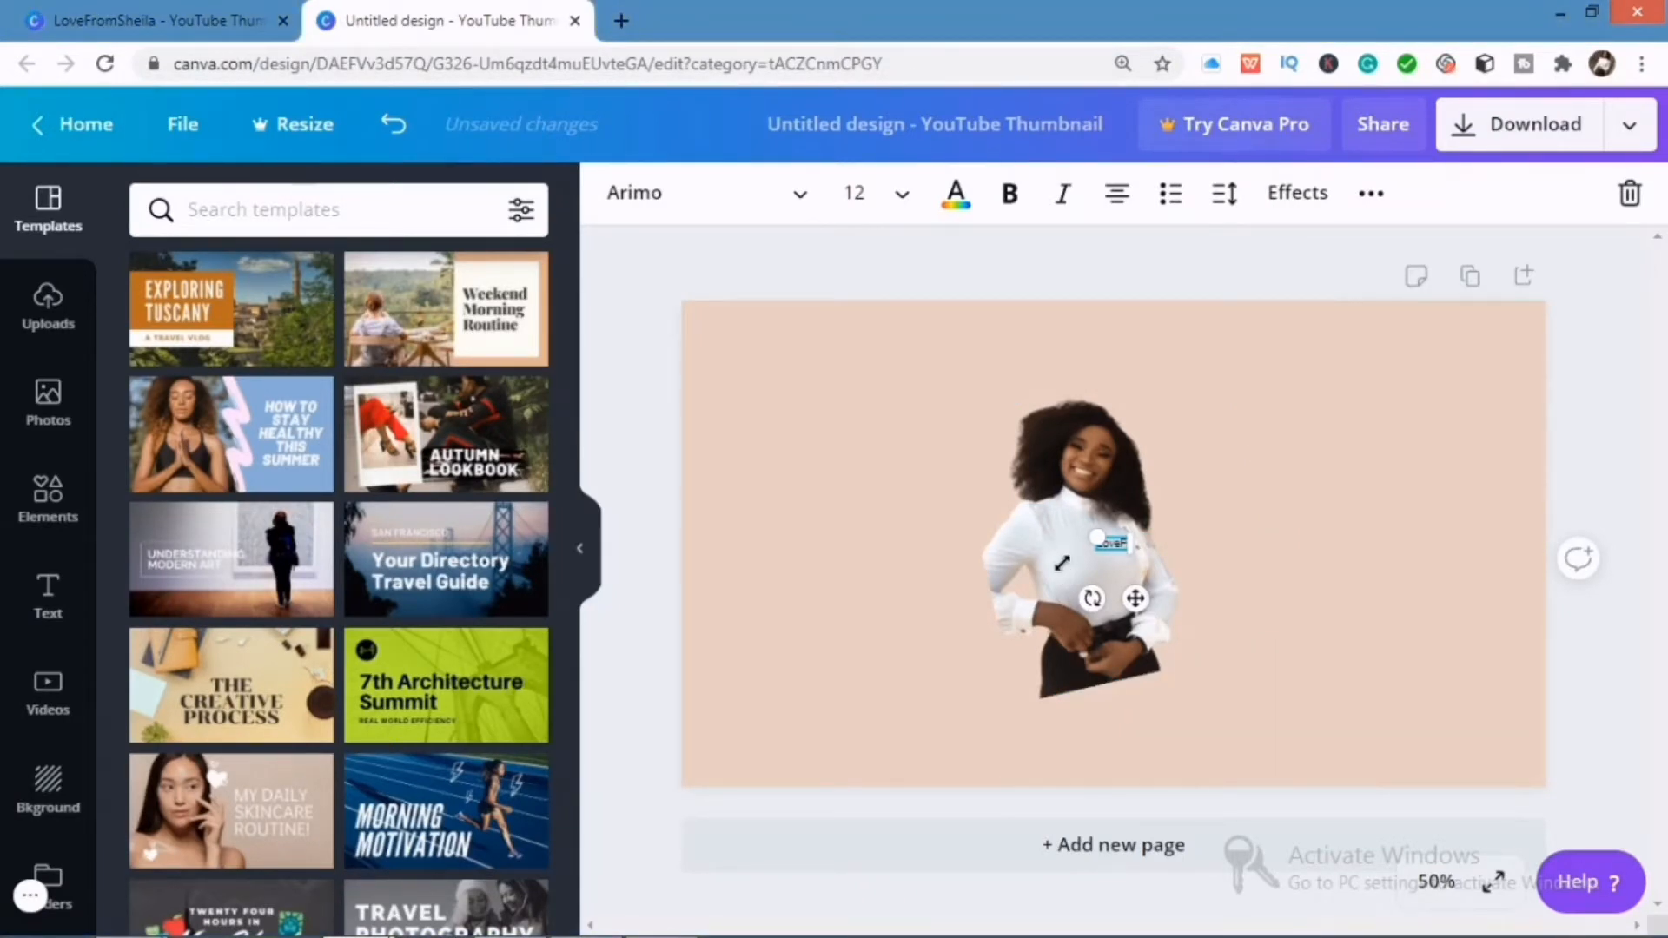
{"action": "type", "text": "roSheila"}
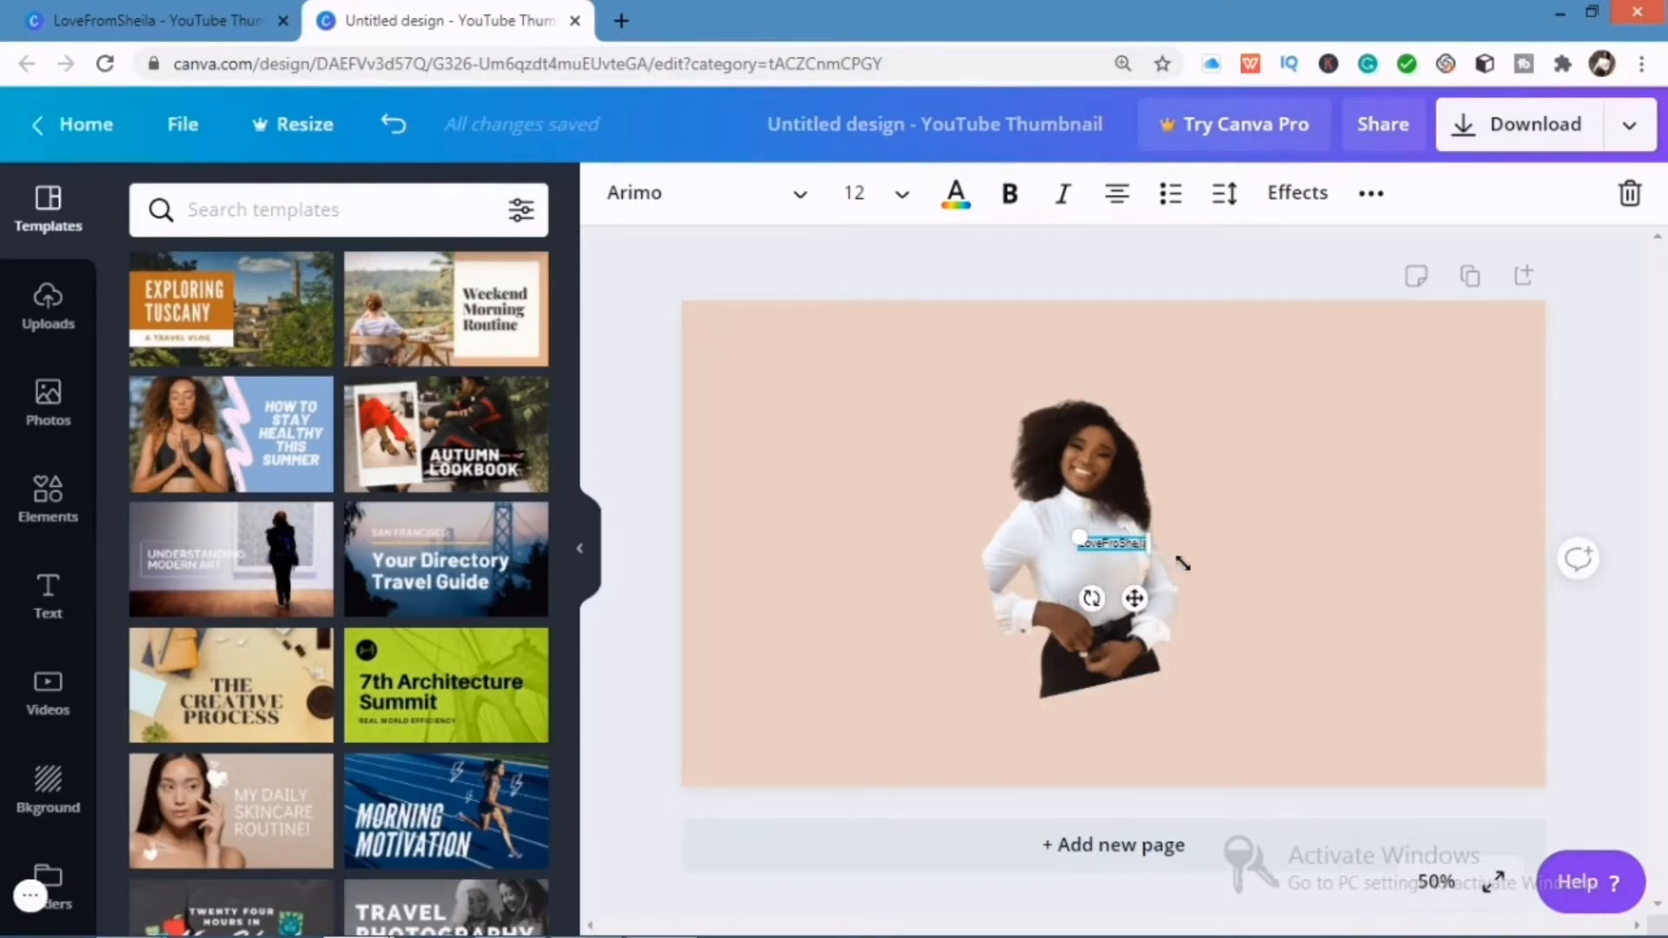
{"action": "left_click_drag", "start_coordinate": [1183, 563], "coordinate": [1291, 612]}
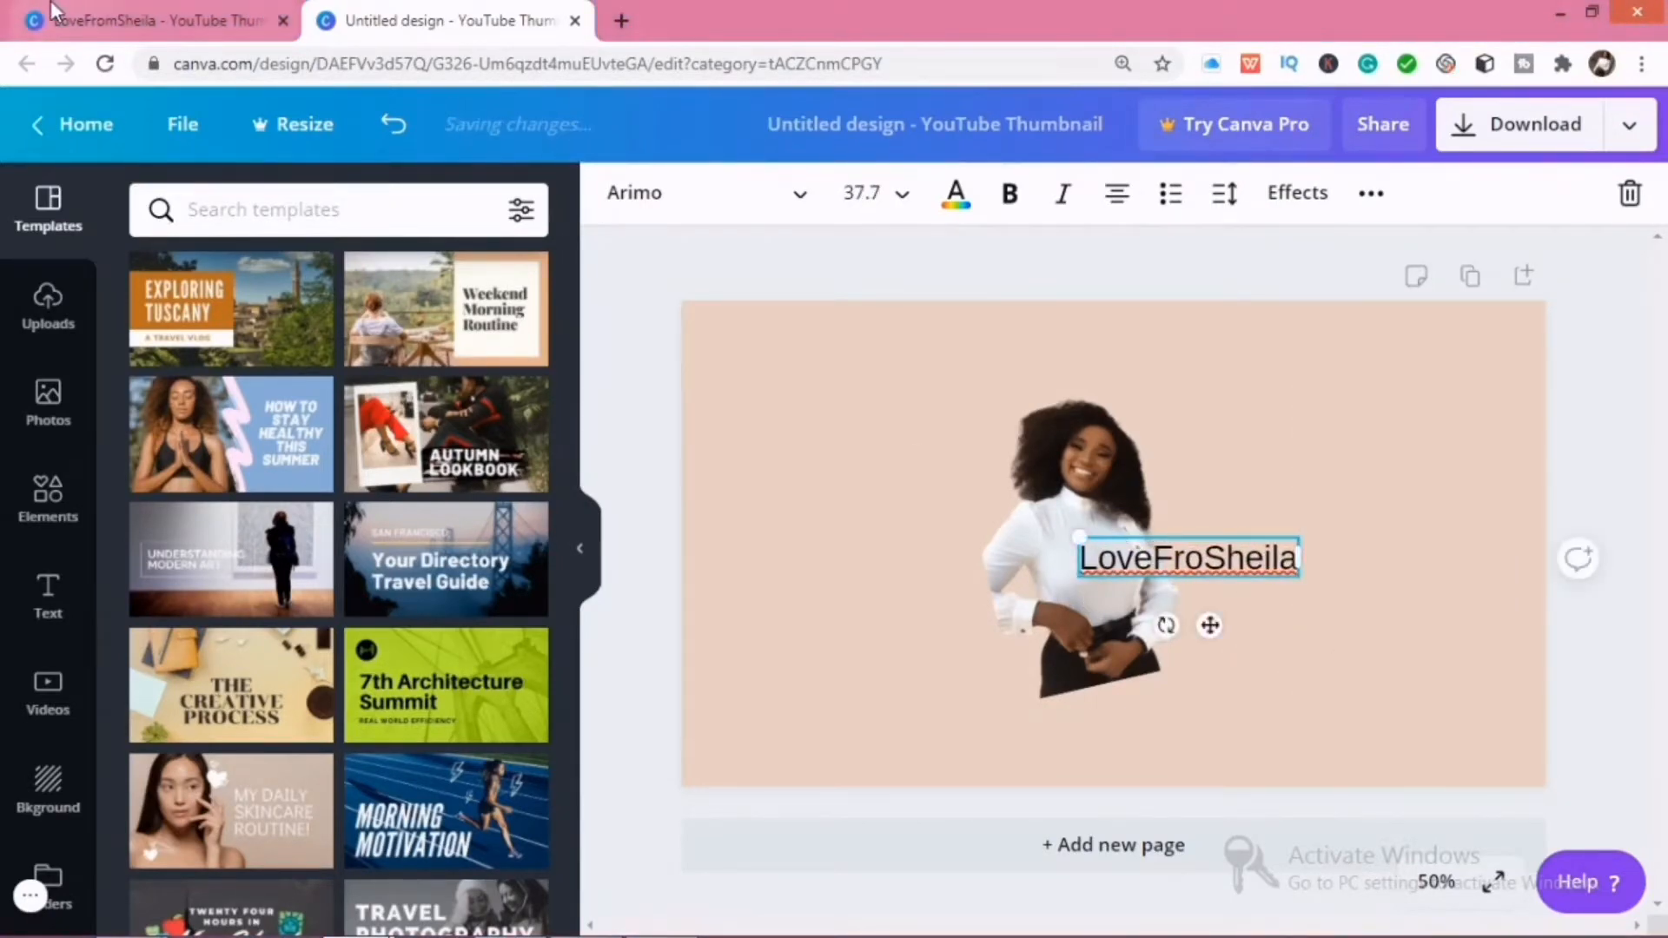
Step: Check the name text's font in the existing LoveFromSheila design and apply Dancing Script to the new text
{"action": "left_click", "coordinate": [54, 12]}
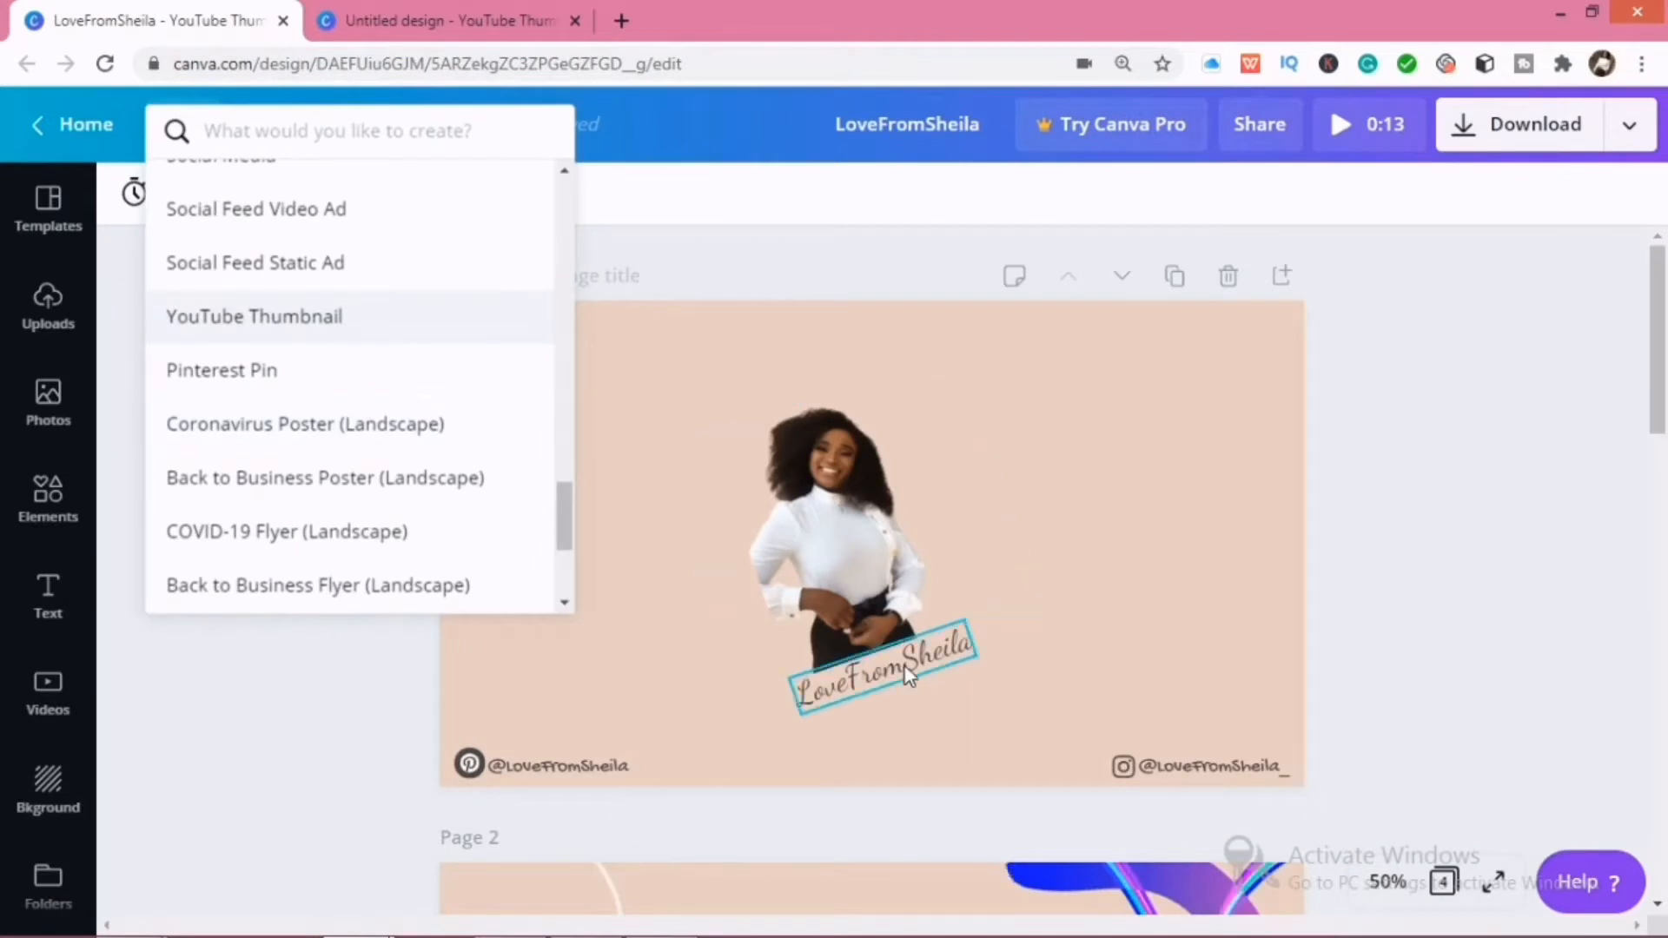
{"action": "left_click", "coordinate": [643, 650]}
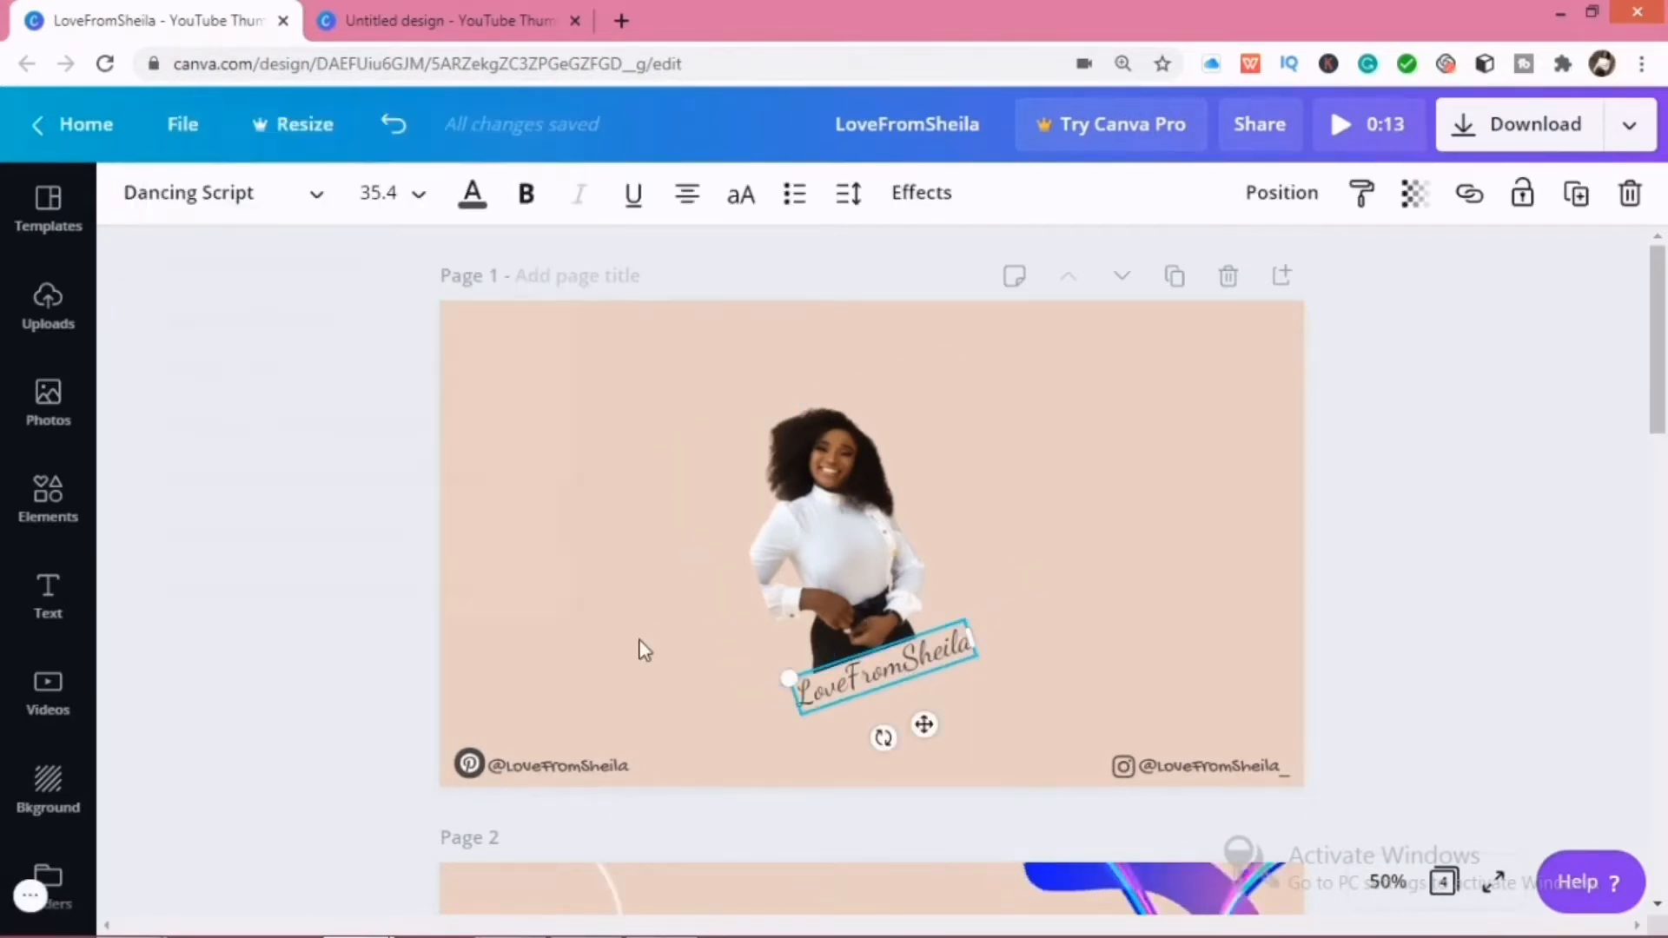
{"action": "left_click", "coordinate": [374, 19]}
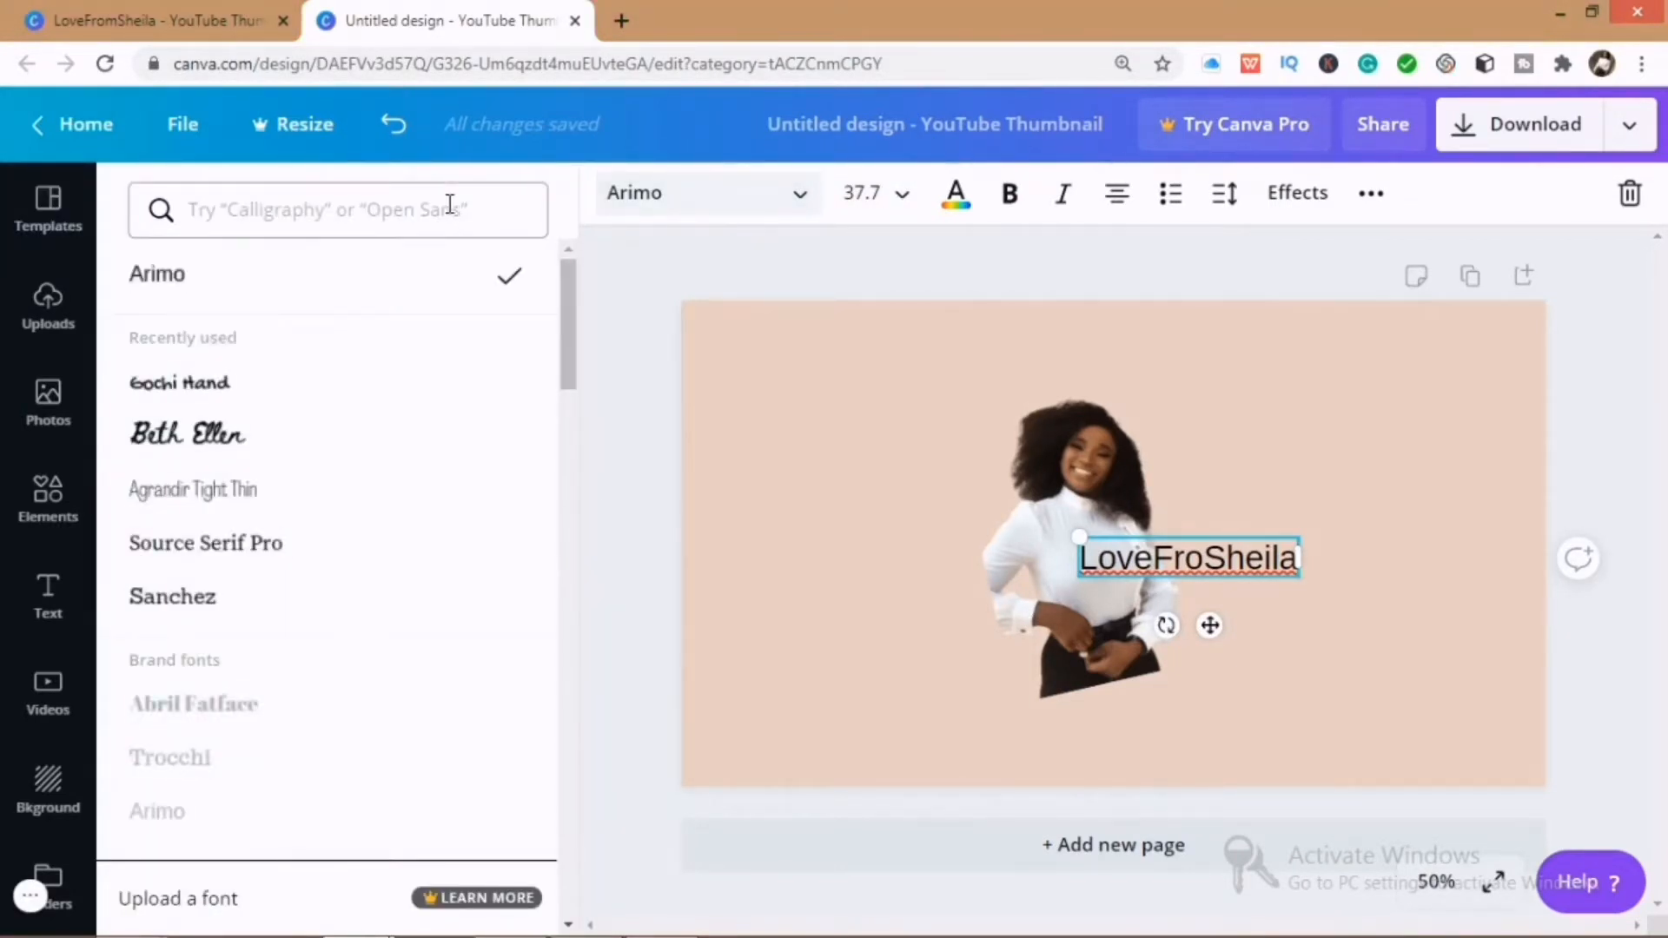
{"action": "left_click", "coordinate": [449, 205]}
{"action": "type", "text": "da"}
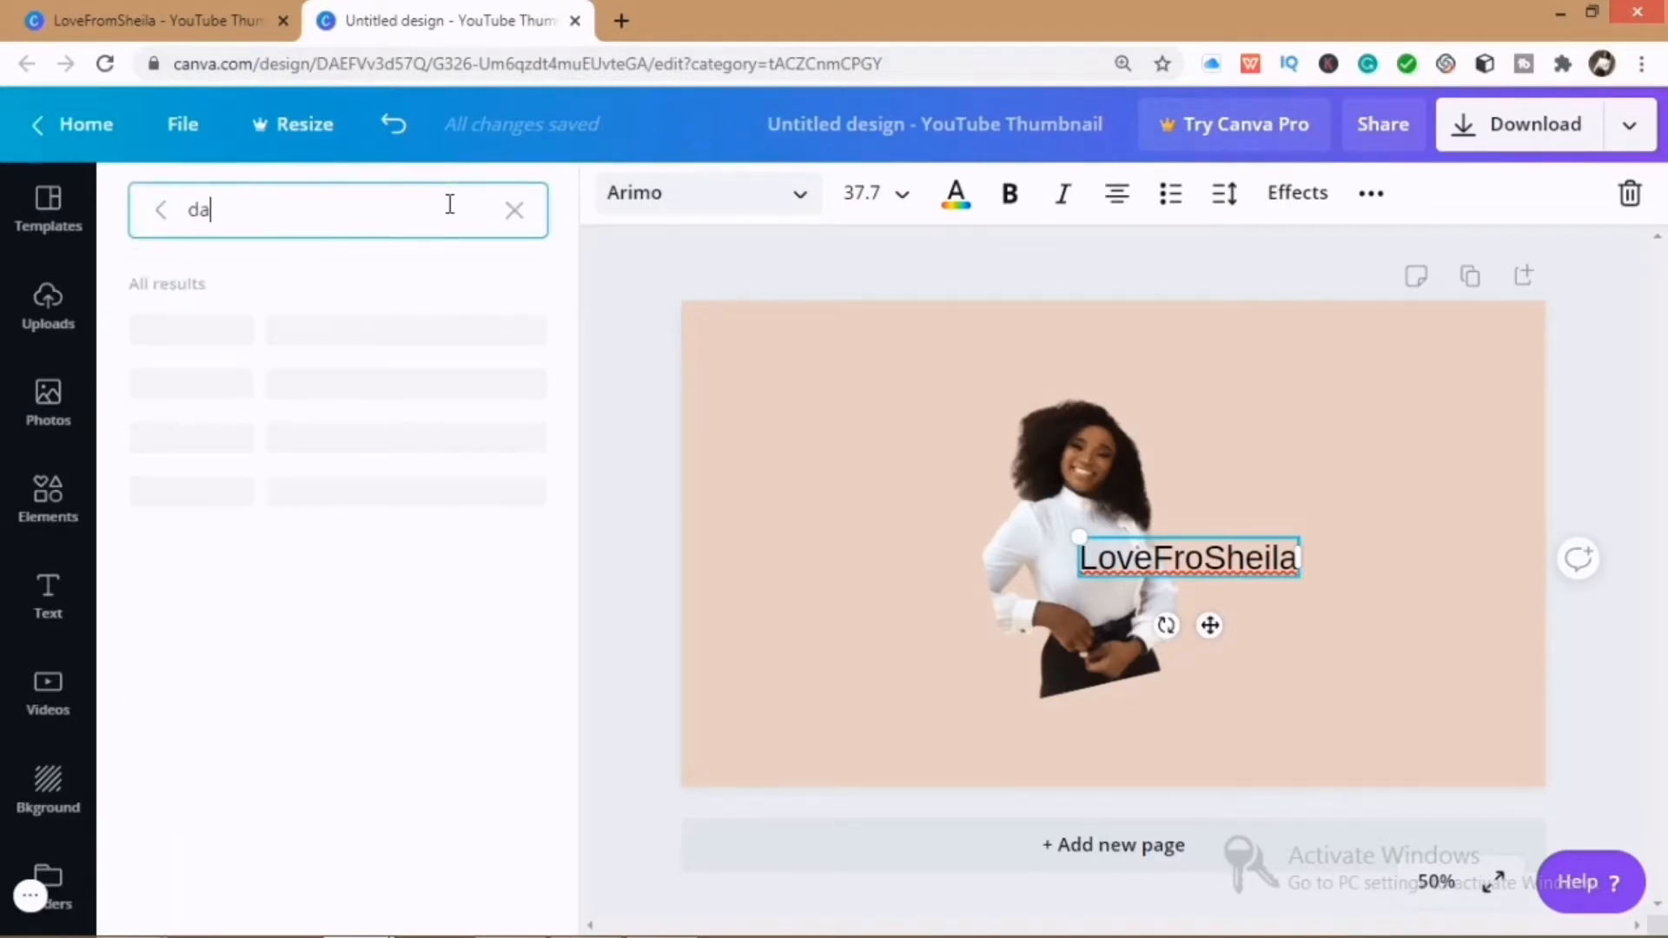
{"action": "type", "text": "ncing"}
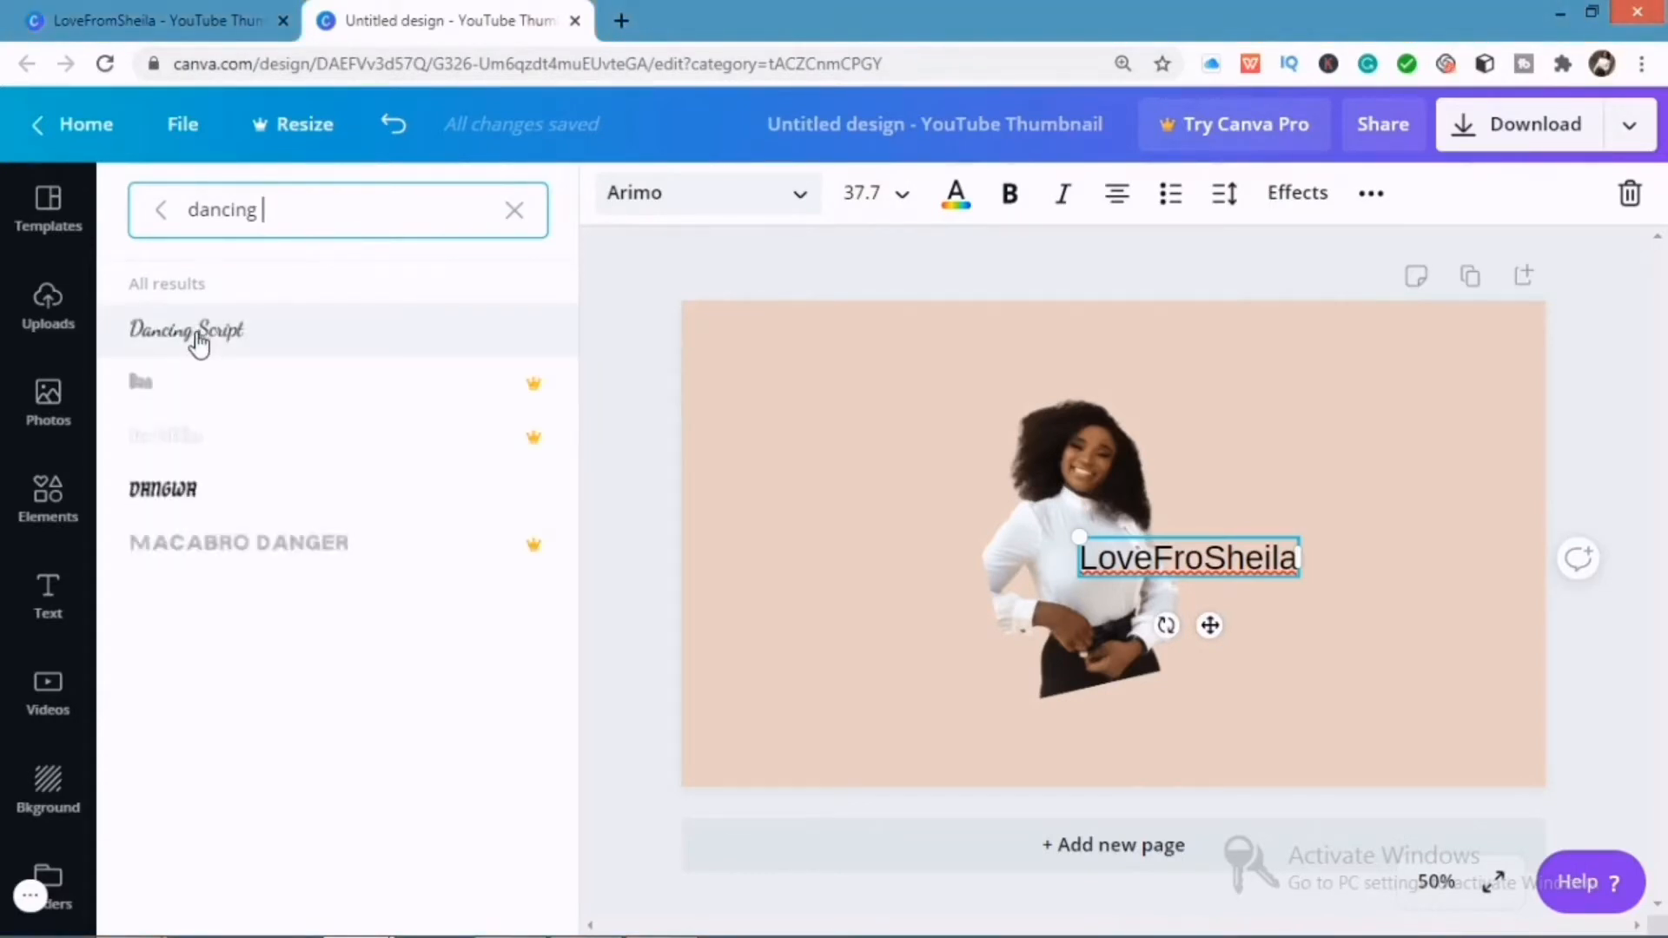
{"action": "left_click", "coordinate": [199, 344]}
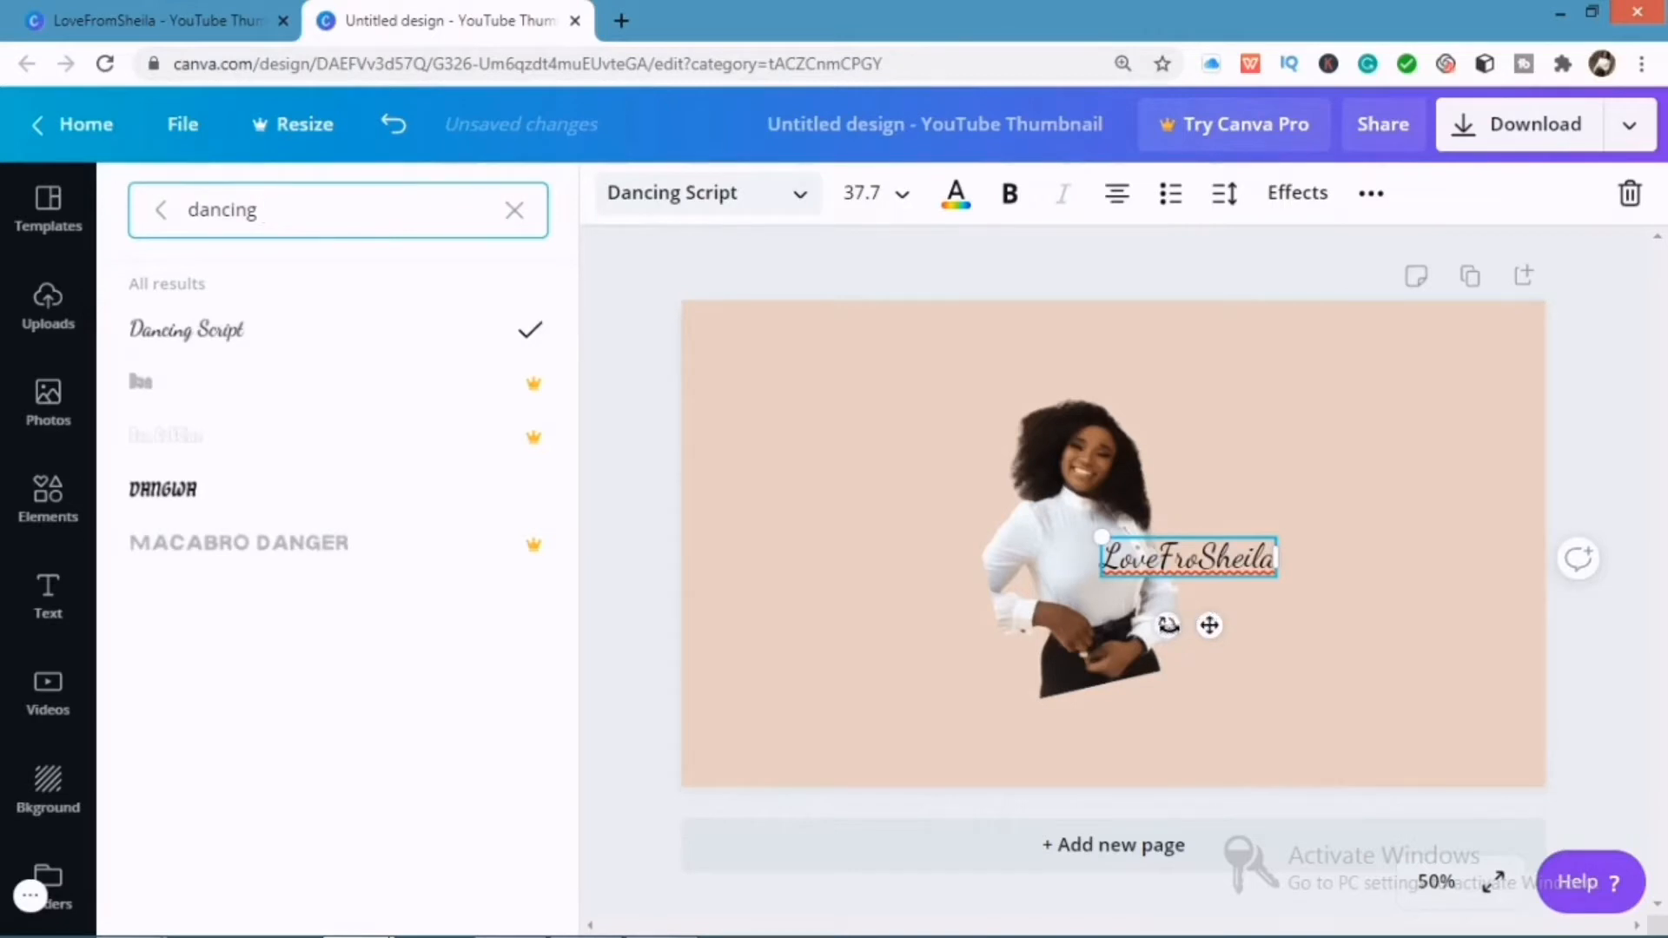
Step: Tilt the name text counter-clockwise and place it along the lower edge of the woman's photo
{"action": "left_click_drag", "start_coordinate": [1195, 637], "coordinate": [1158, 751]}
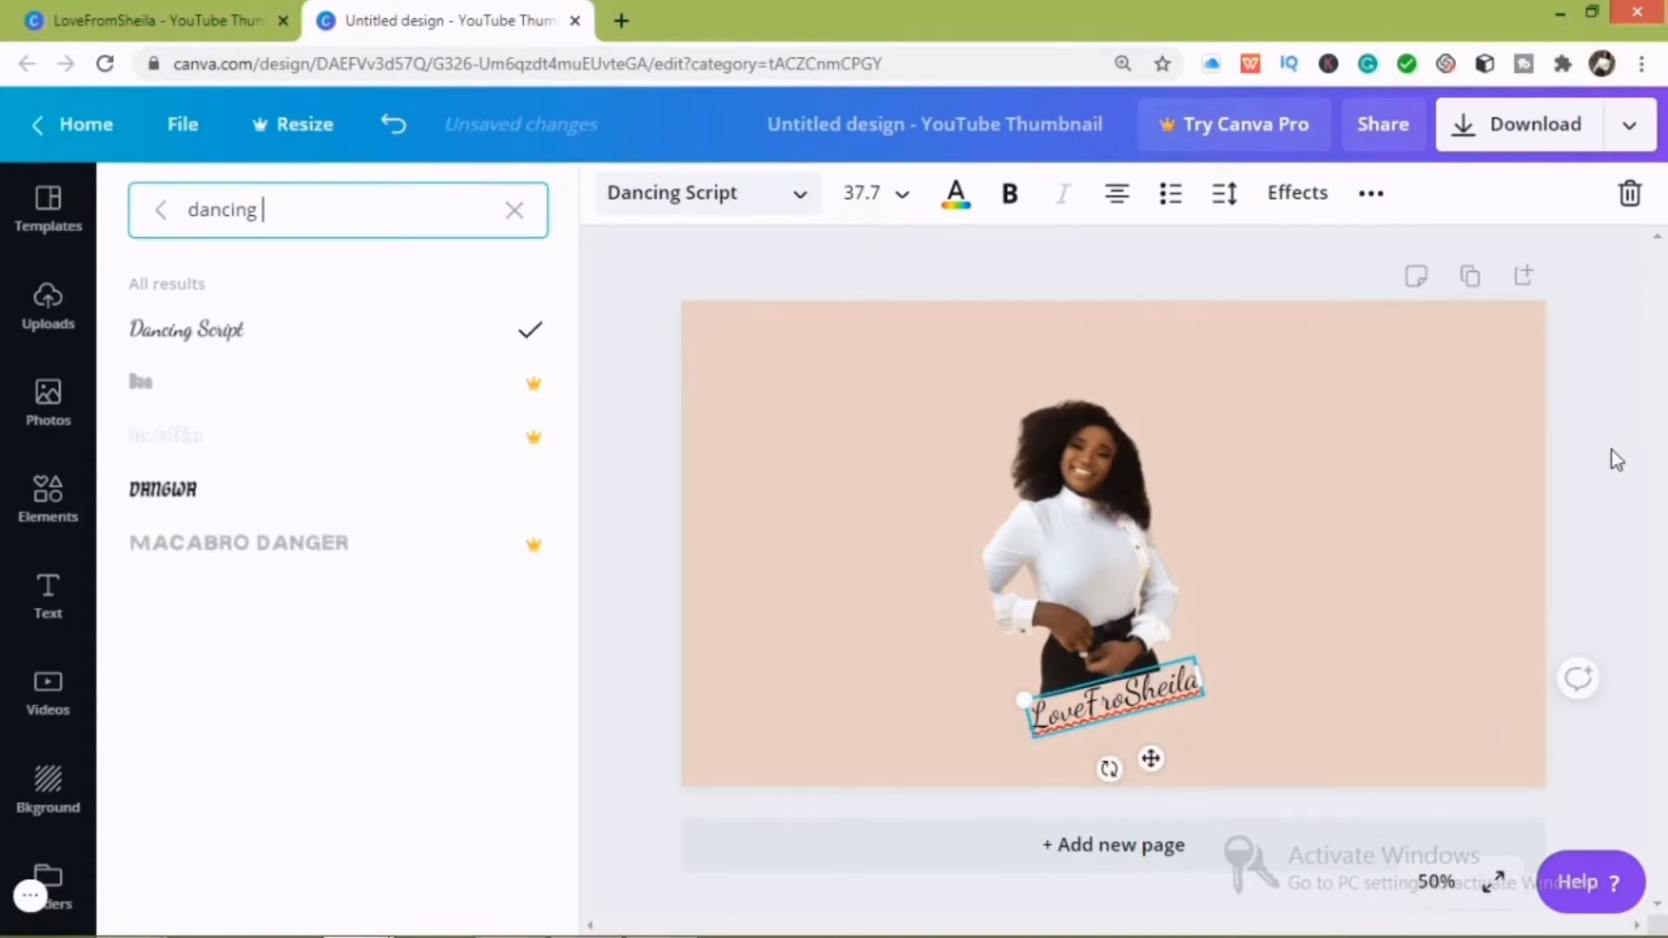
{"action": "left_click", "coordinate": [1612, 450]}
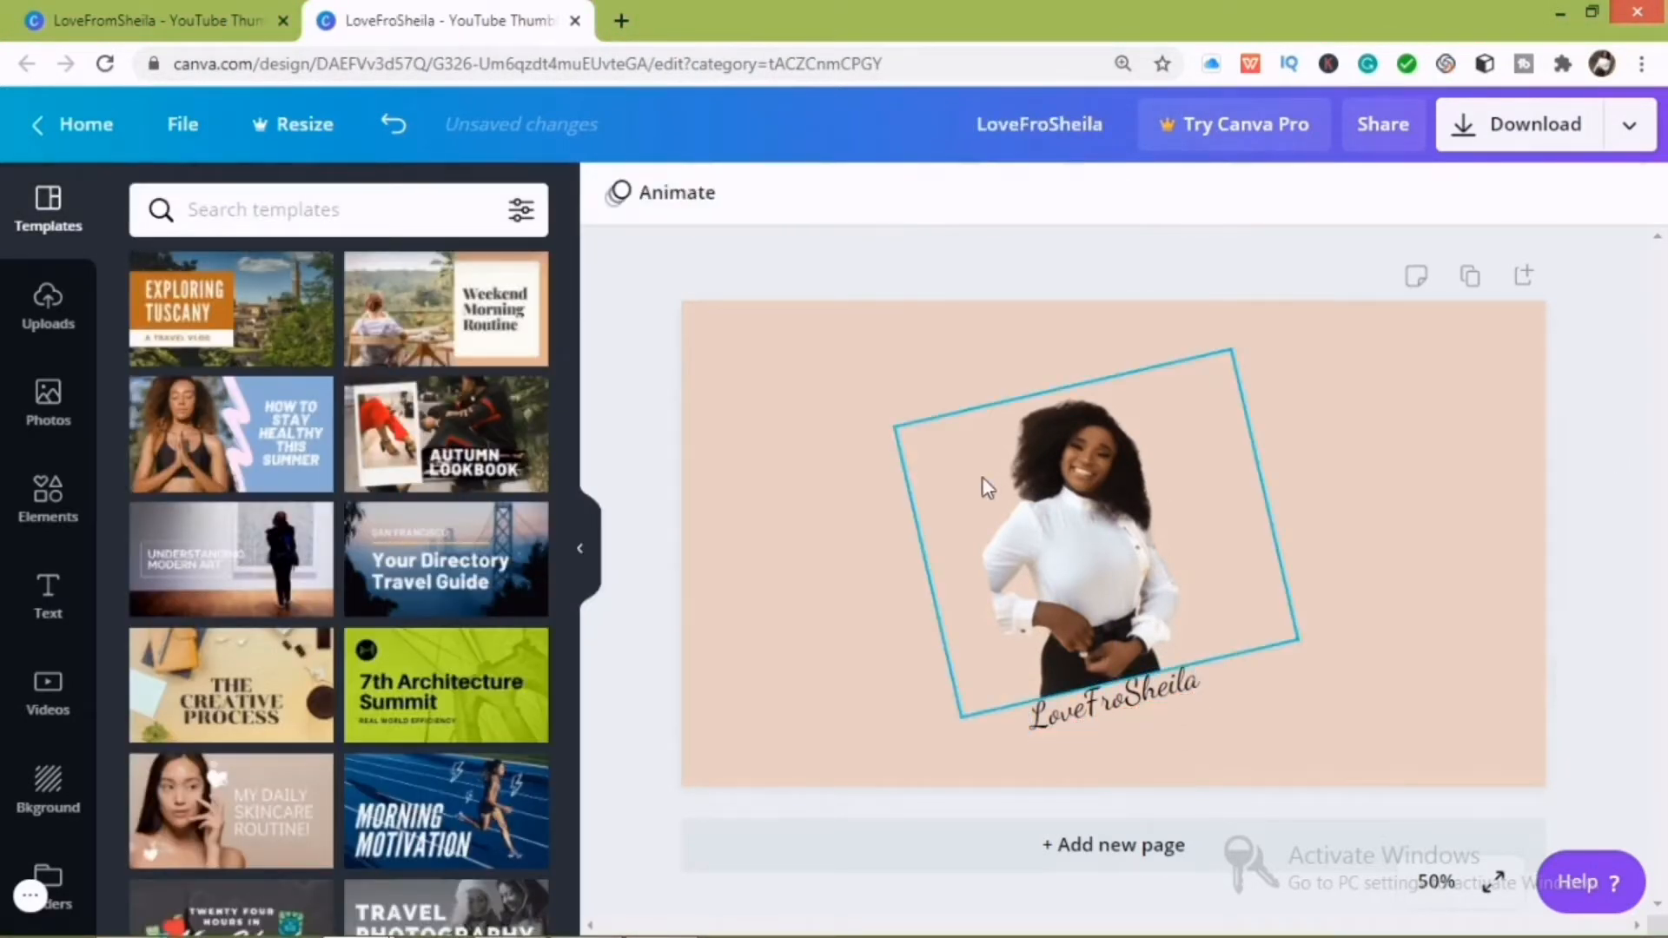
{"action": "left_click", "coordinate": [581, 574]}
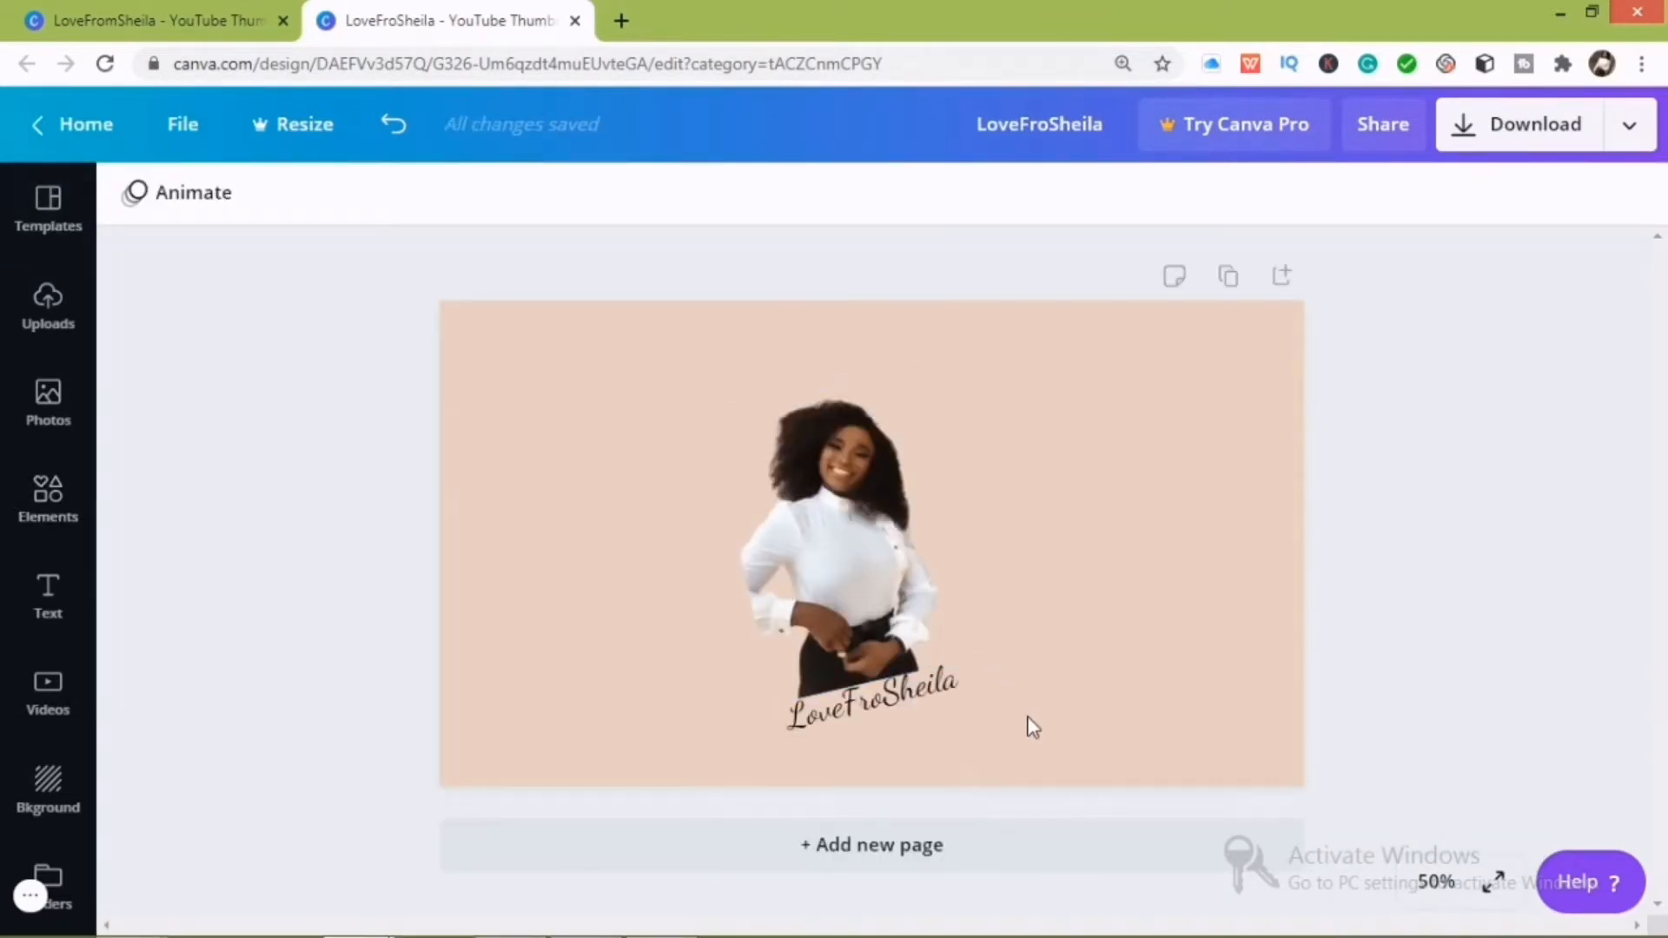
Step: Scale the photo and name text down together slightly and centre them on the page
{"action": "left_click_drag", "start_coordinate": [991, 735], "coordinate": [703, 420]}
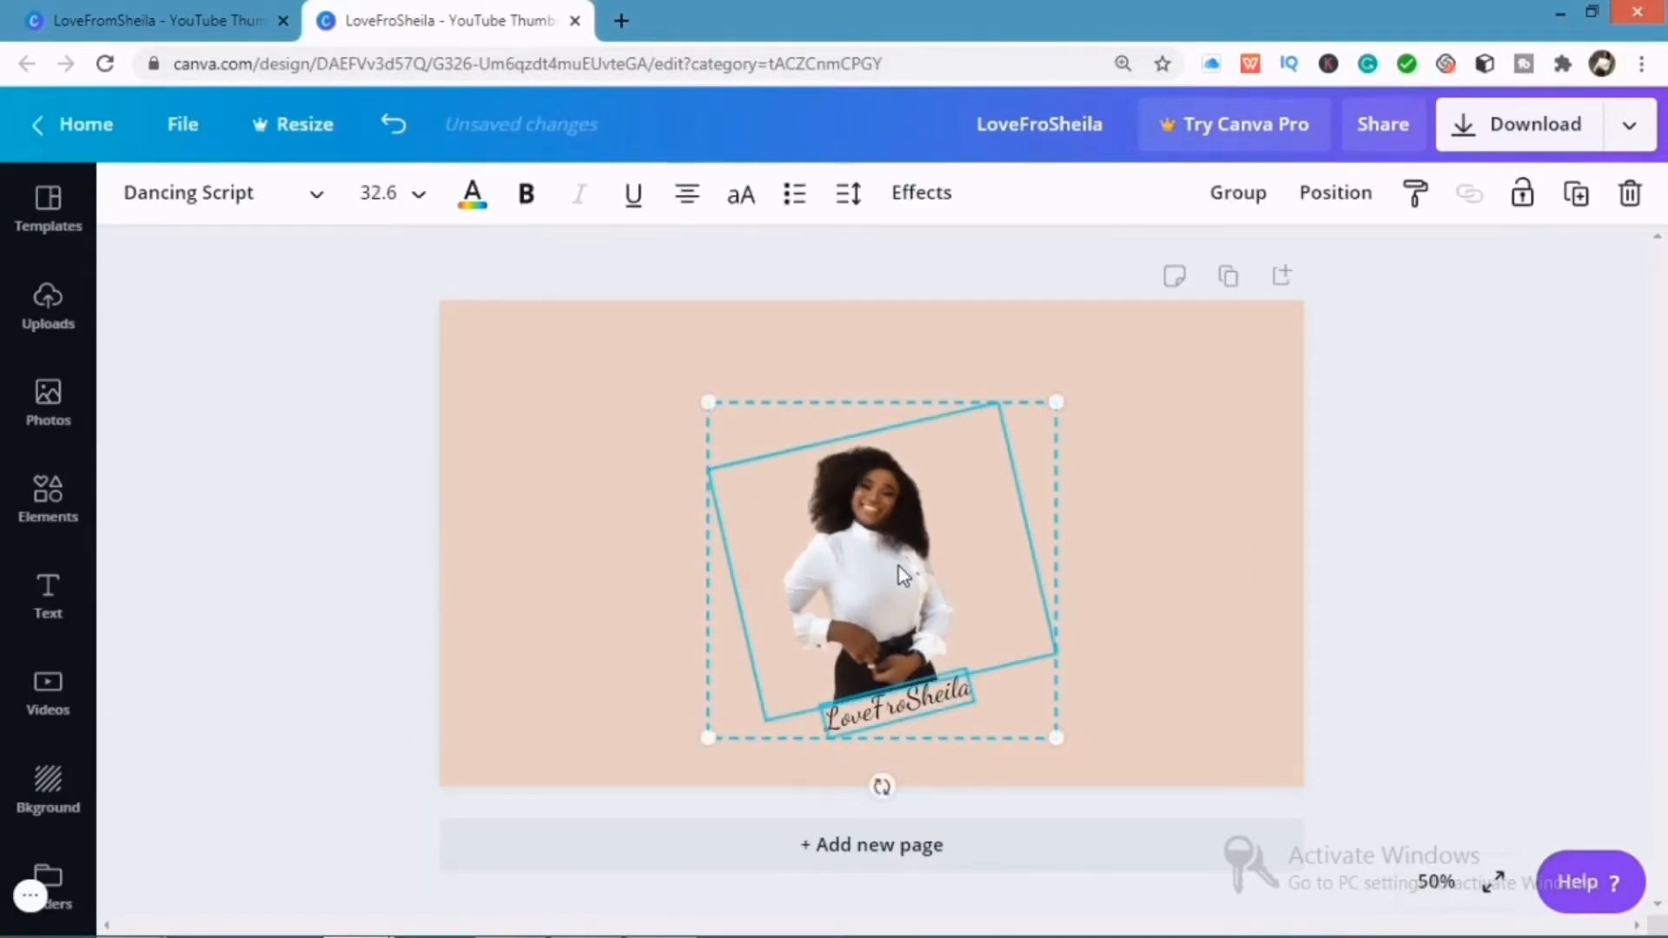
{"action": "mouse_move", "coordinate": [898, 567]}
{"action": "left_mouse_down"}
{"action": "mouse_move", "coordinate": [875, 553]}
{"action": "mouse_move", "coordinate": [889, 548]}
{"action": "left_mouse_up"}
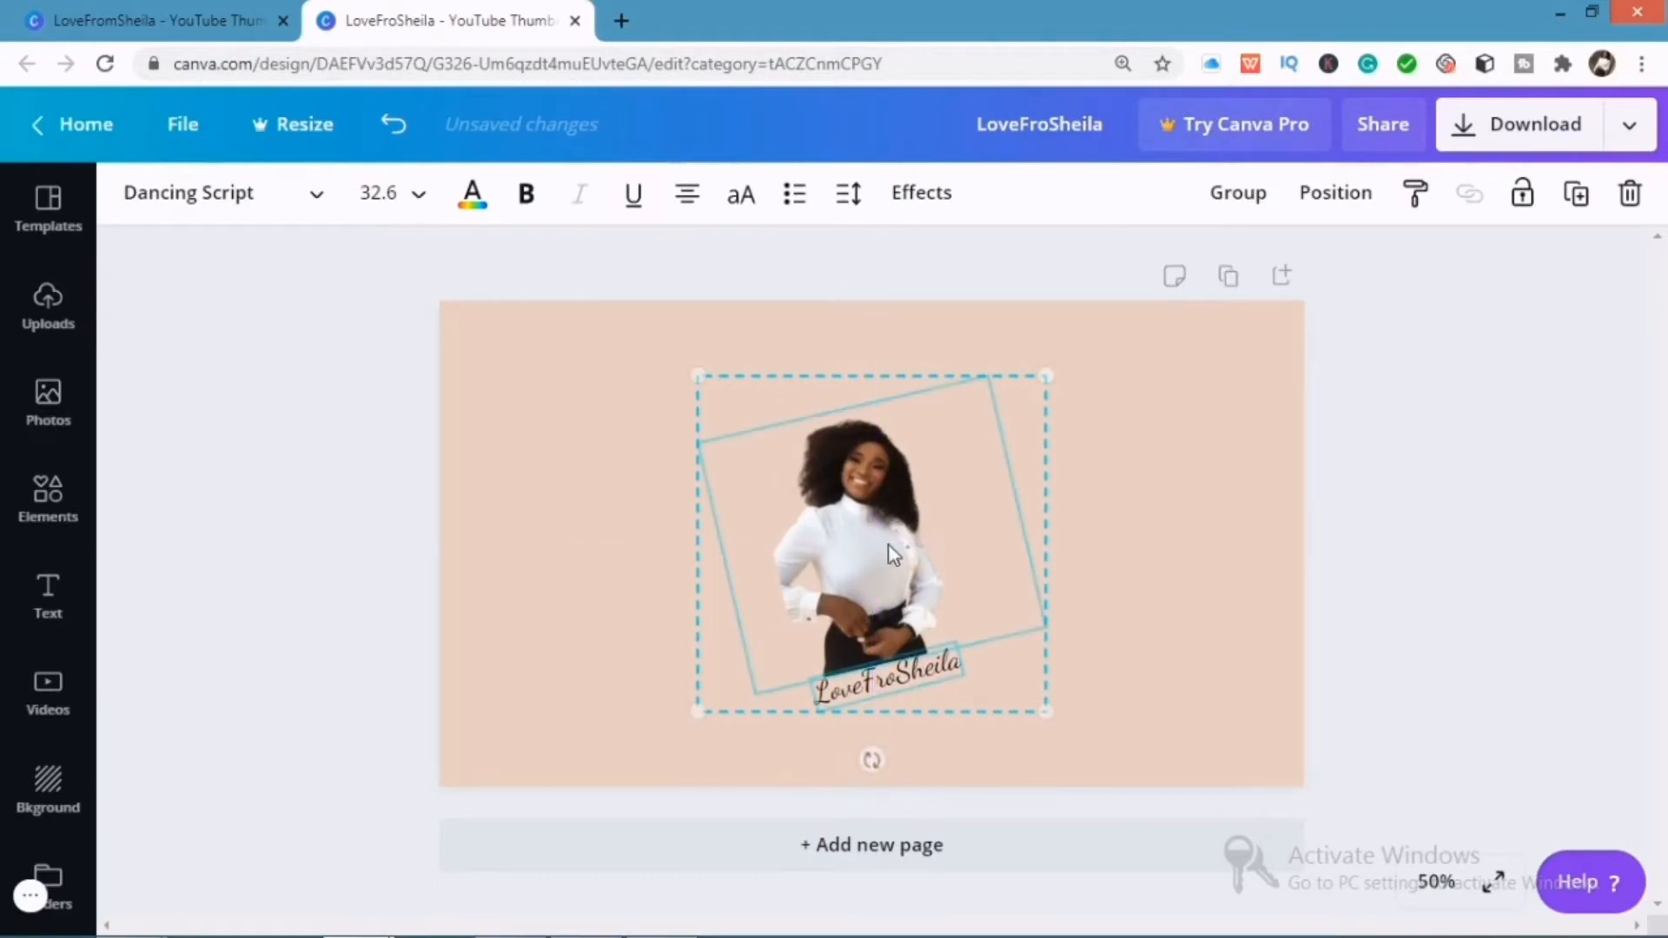
{"action": "left_click", "coordinate": [374, 258]}
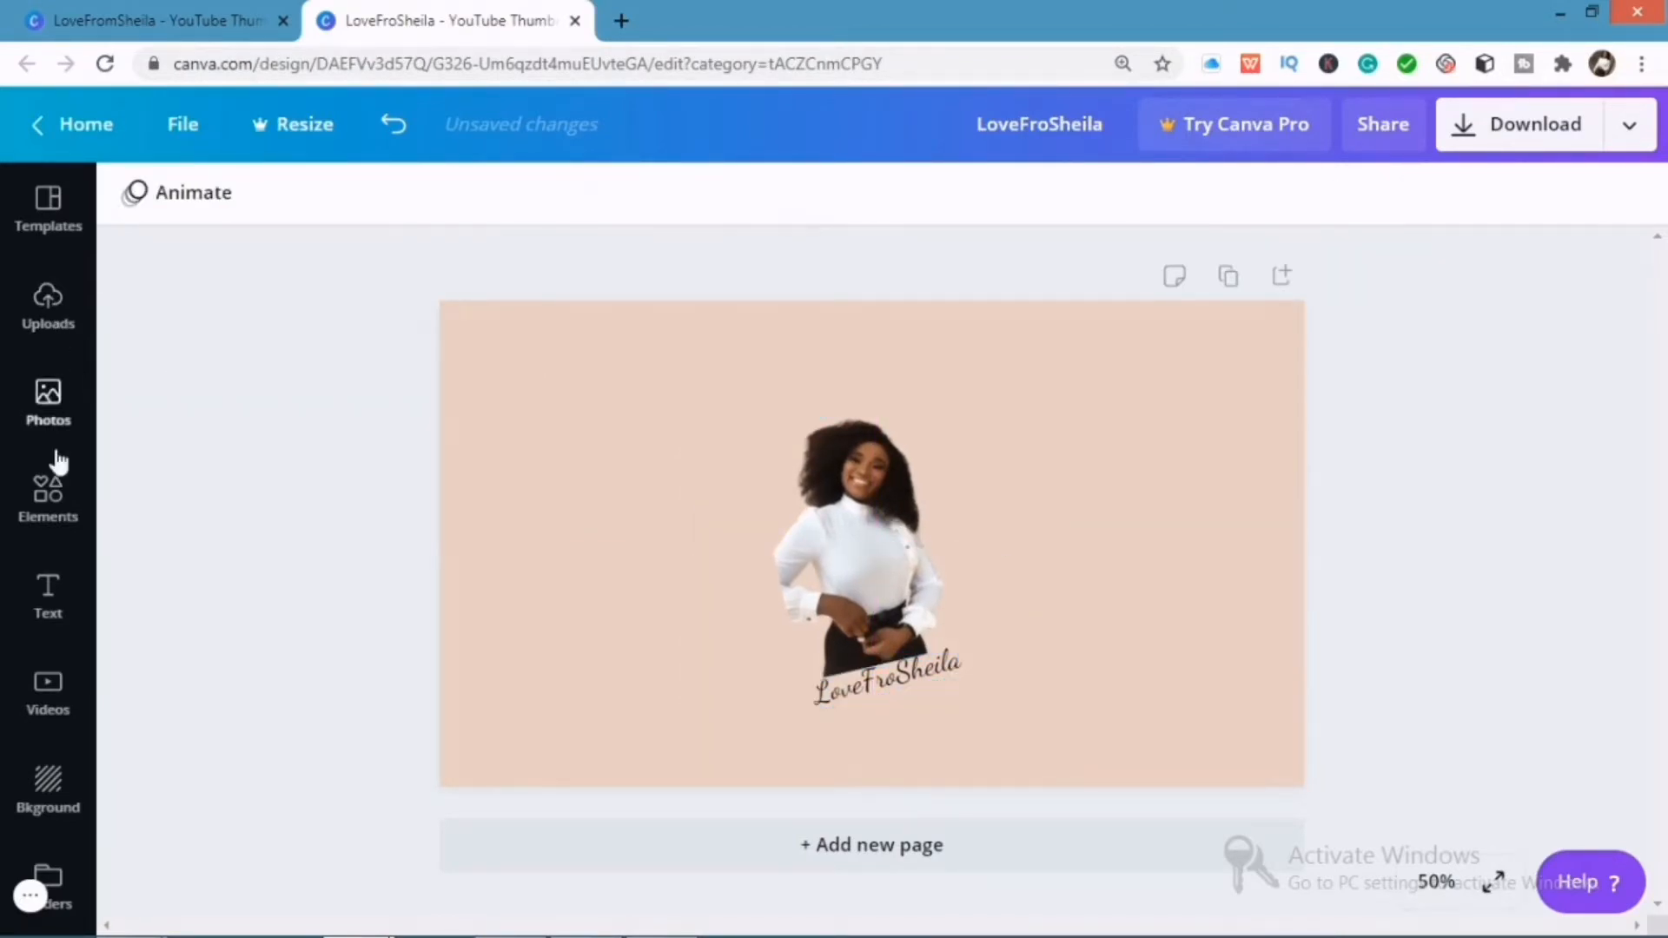
Step: Add the black Instagram icon from the elements library and place it at a small size near the page's lower-right corner
{"action": "left_click", "coordinate": [54, 526]}
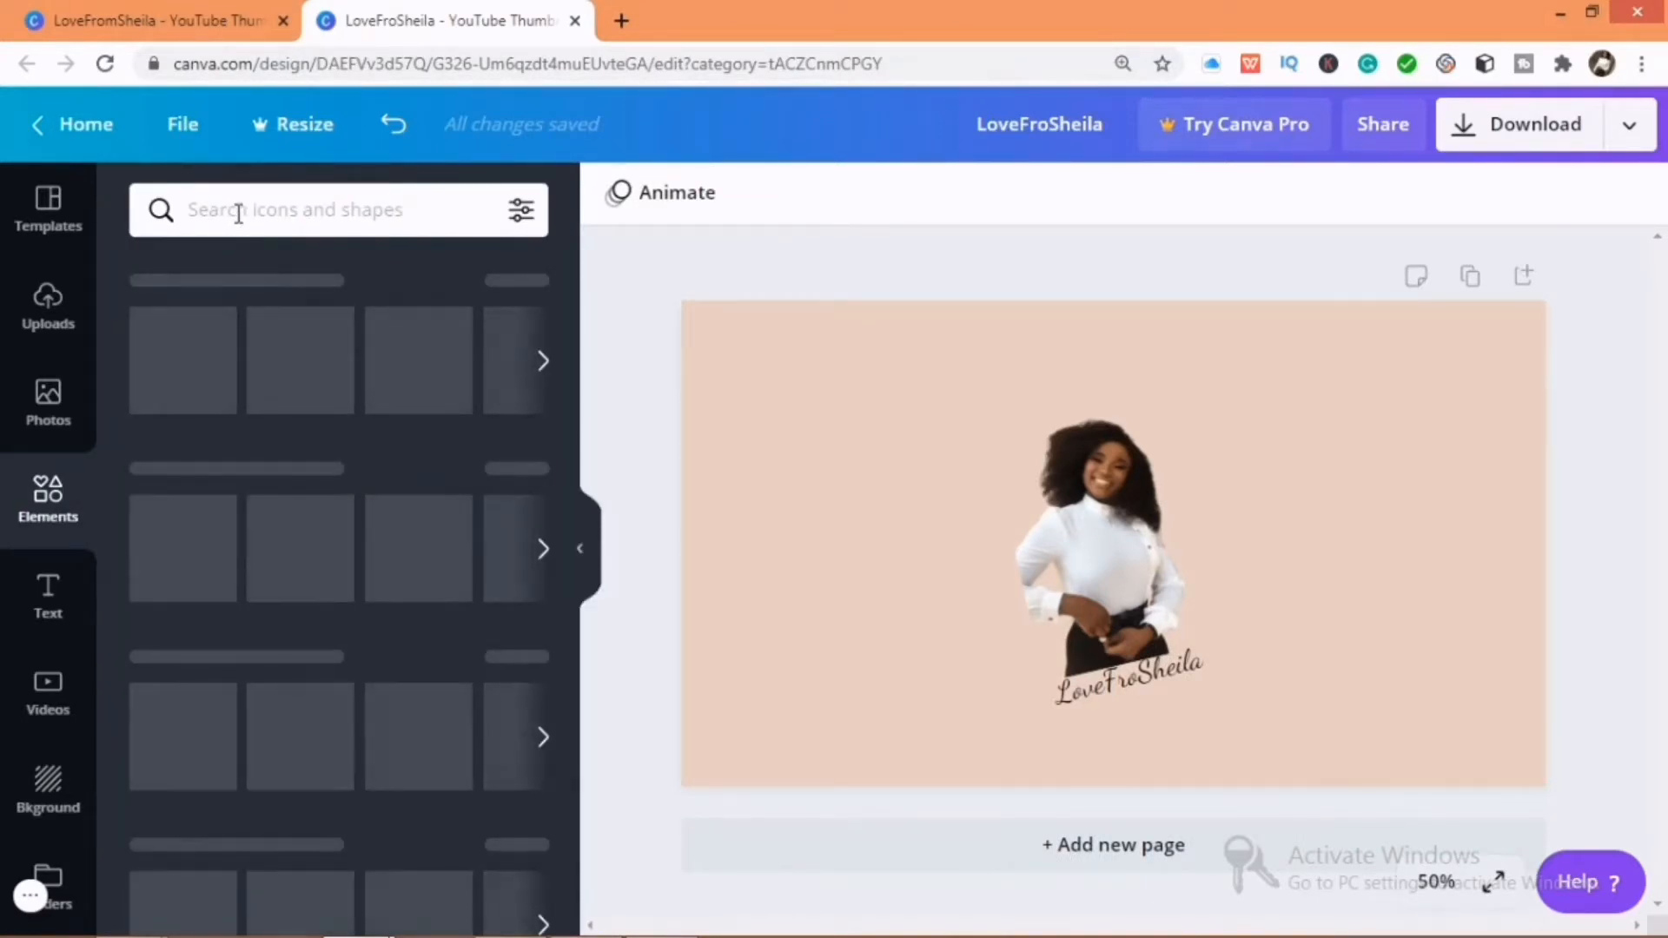
{"action": "left_click", "coordinate": [238, 213]}
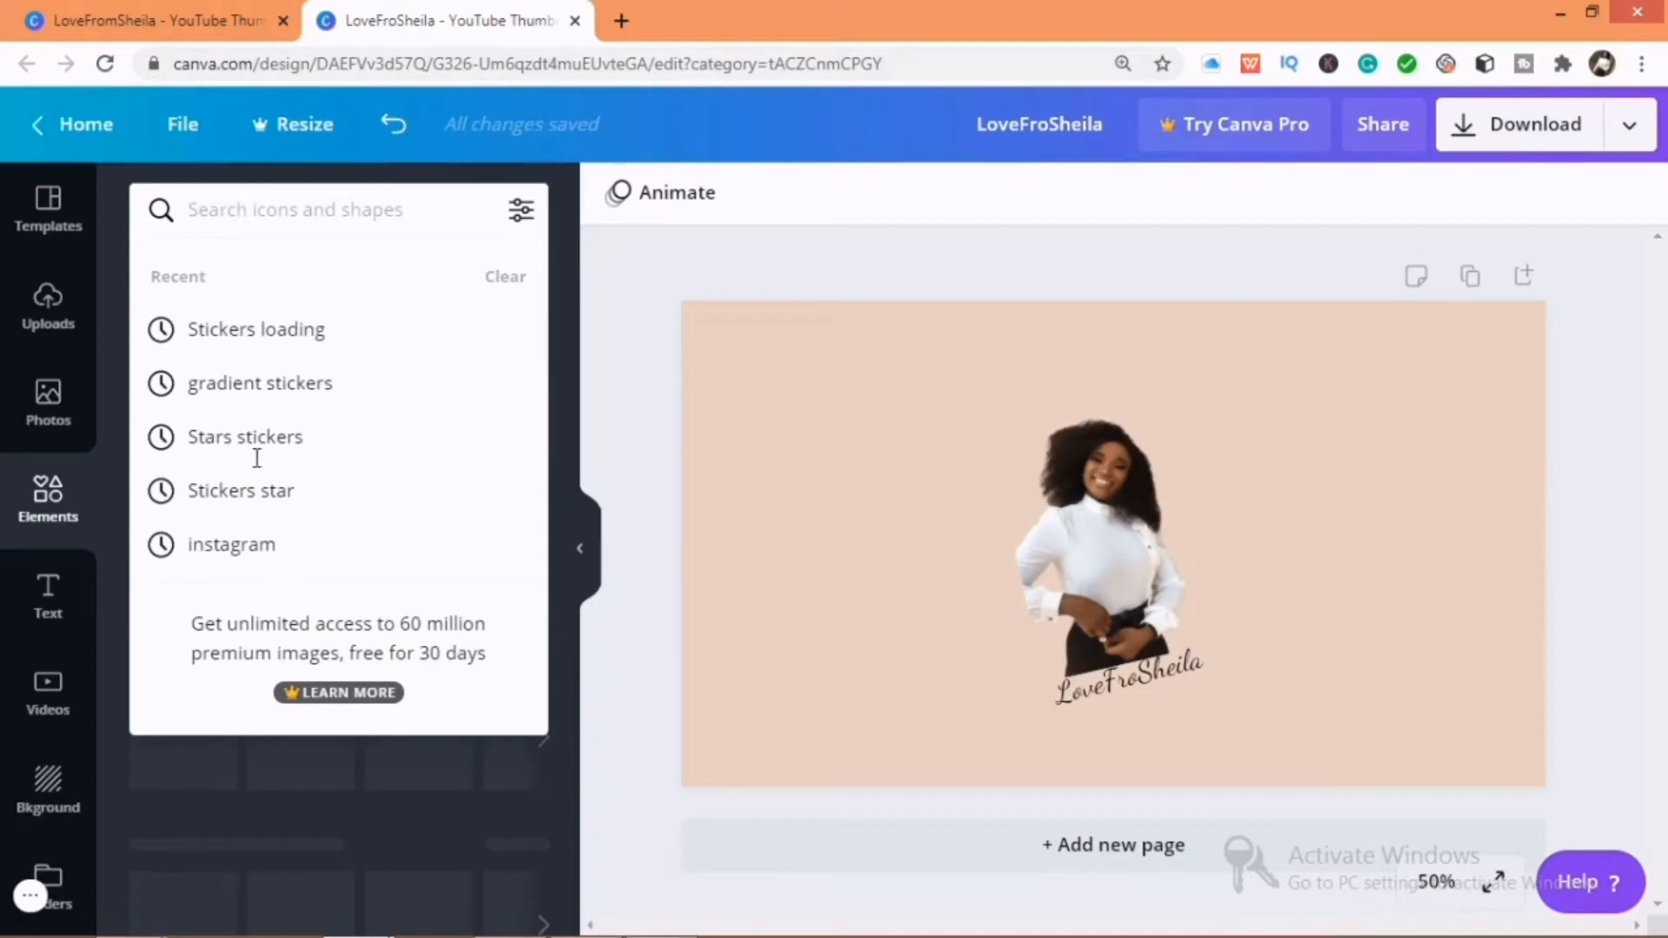
{"action": "left_click", "coordinate": [335, 523]}
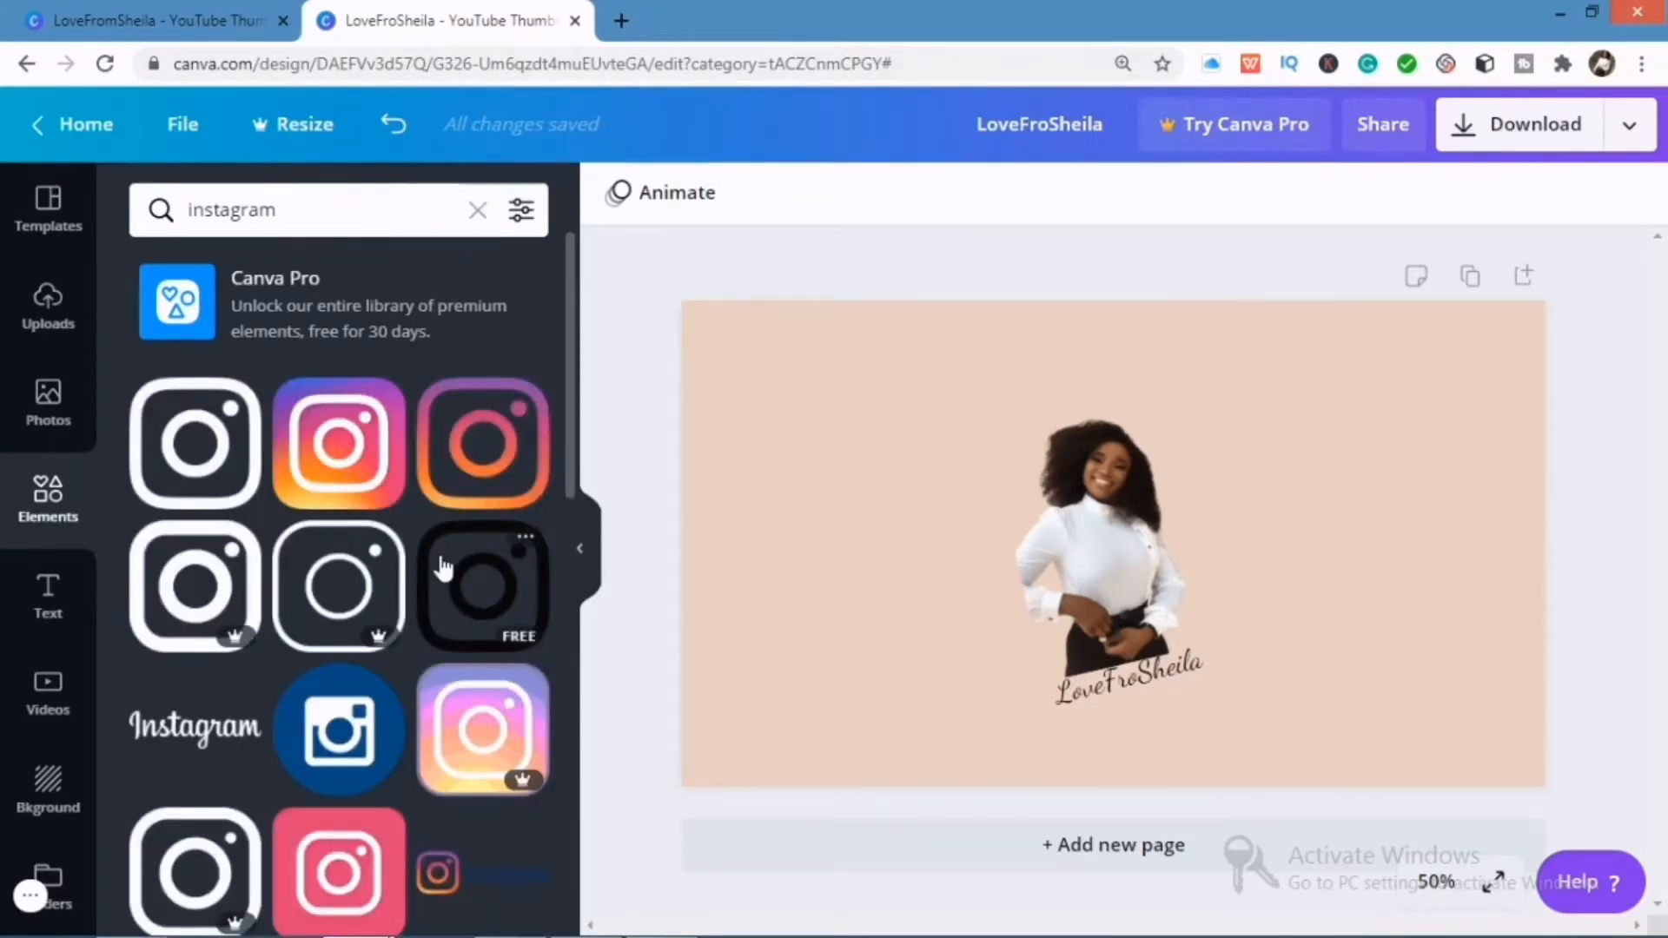
{"action": "left_click", "coordinate": [999, 700]}
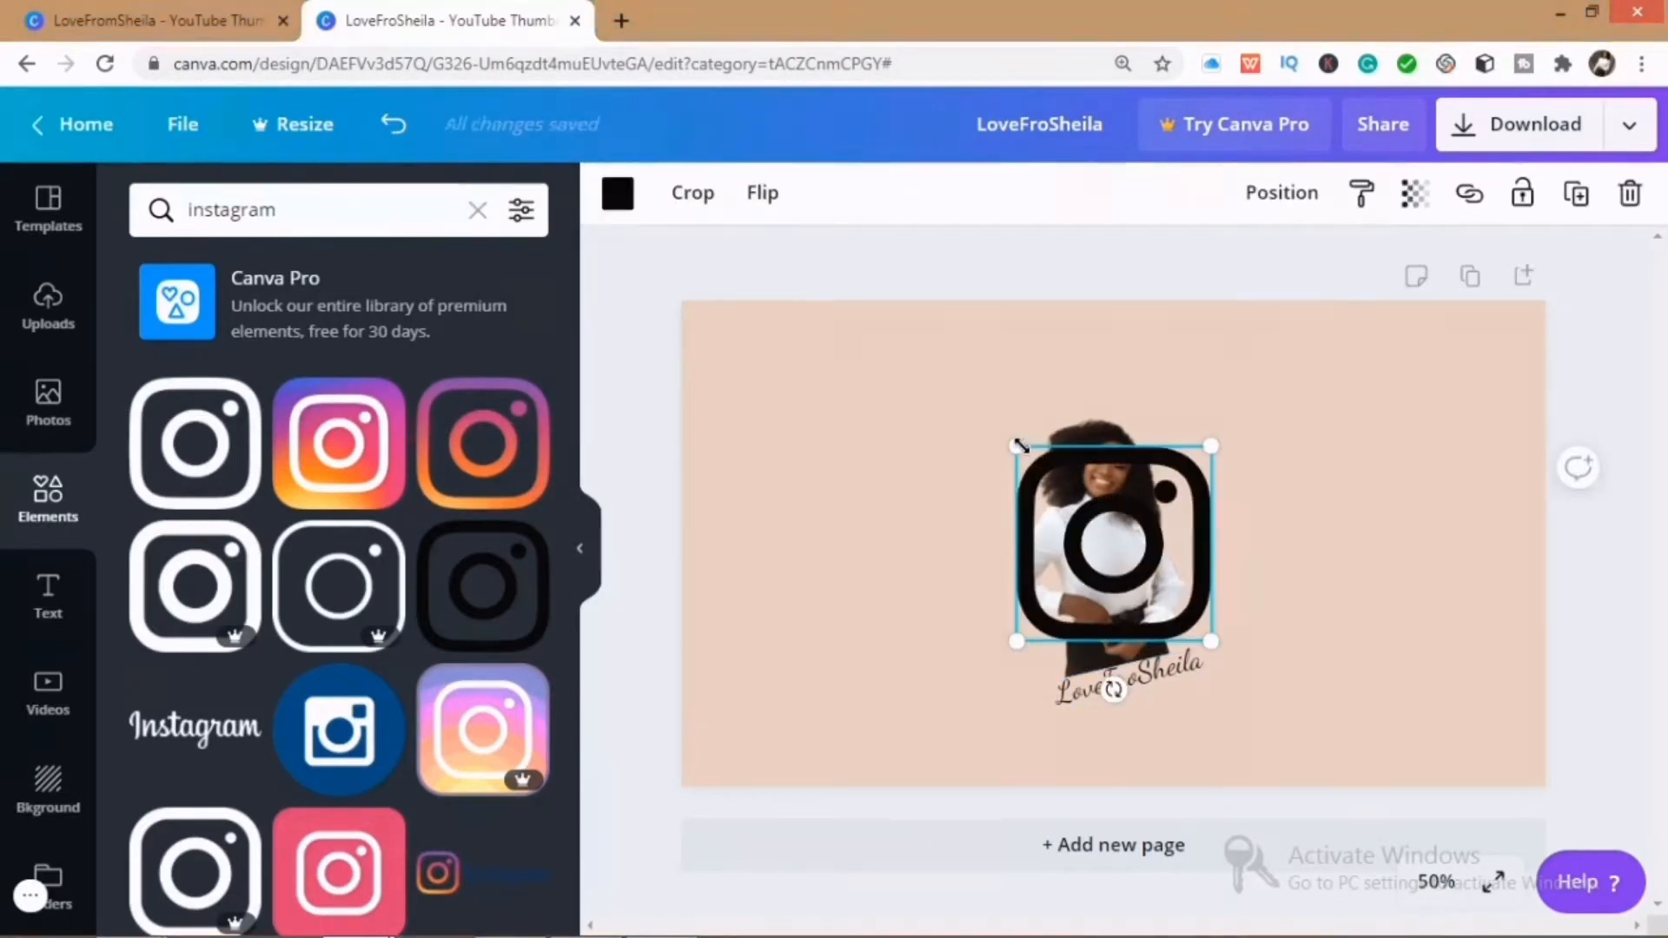
{"action": "left_click_drag", "start_coordinate": [1017, 445], "coordinate": [1182, 625]}
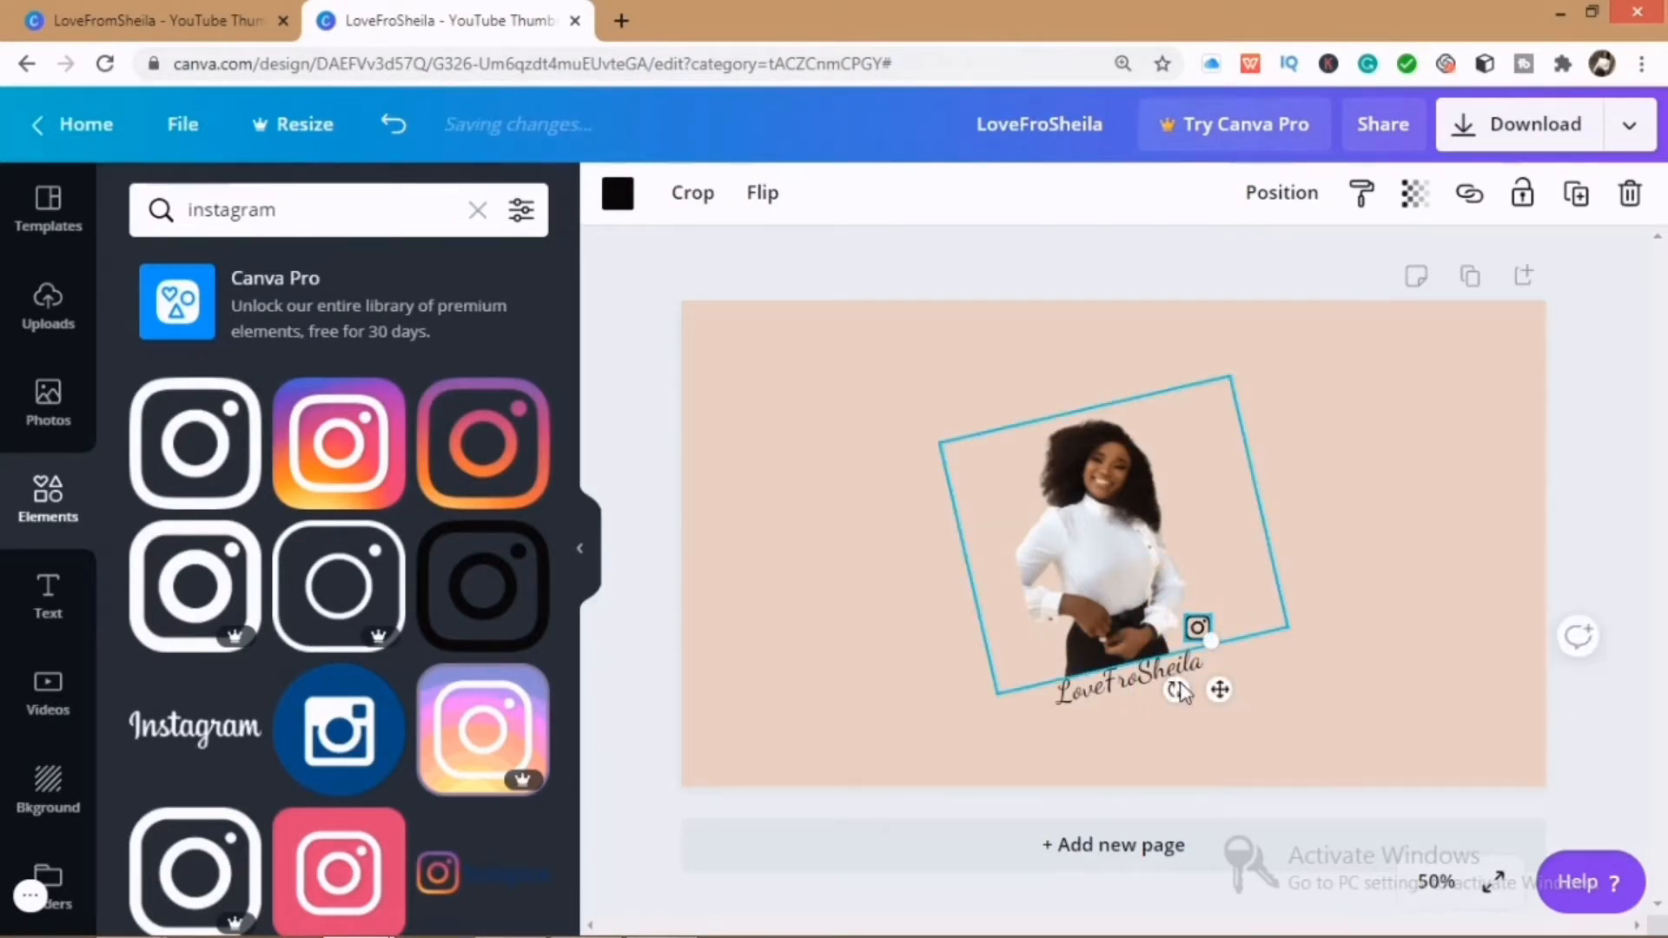
{"action": "left_click_drag", "start_coordinate": [1275, 704], "coordinate": [1402, 824]}
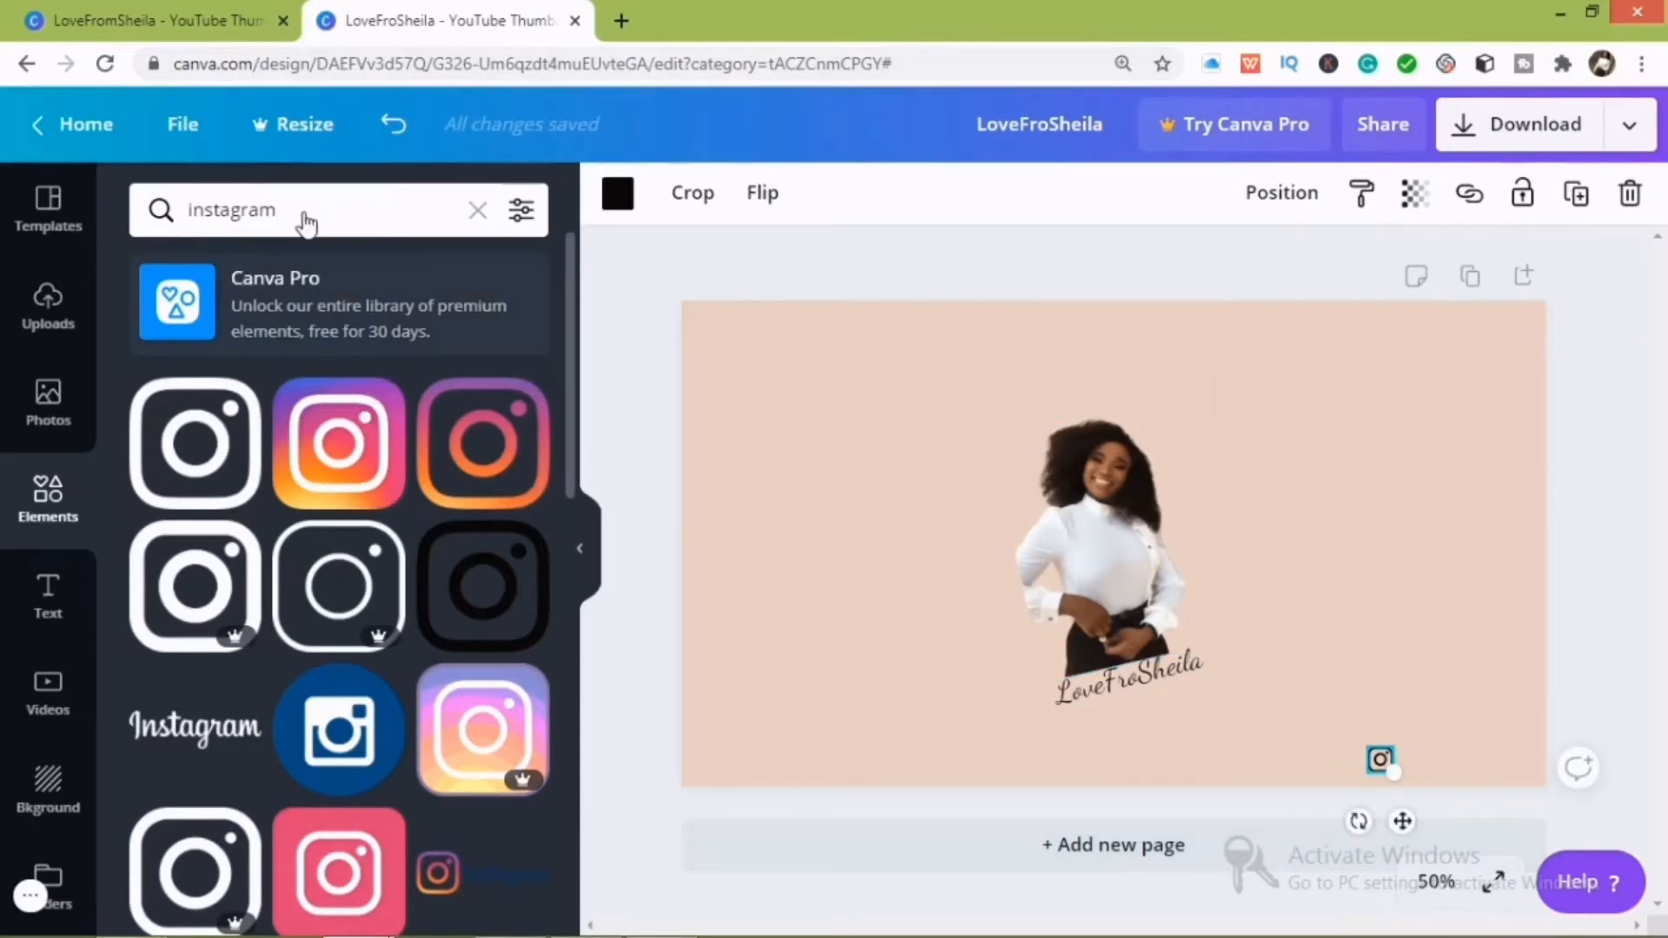
Step: Search the elements for pinterest and add the red round Pinterest icon to the page
{"action": "left_click_drag", "start_coordinate": [307, 212], "coordinate": [194, 210]}
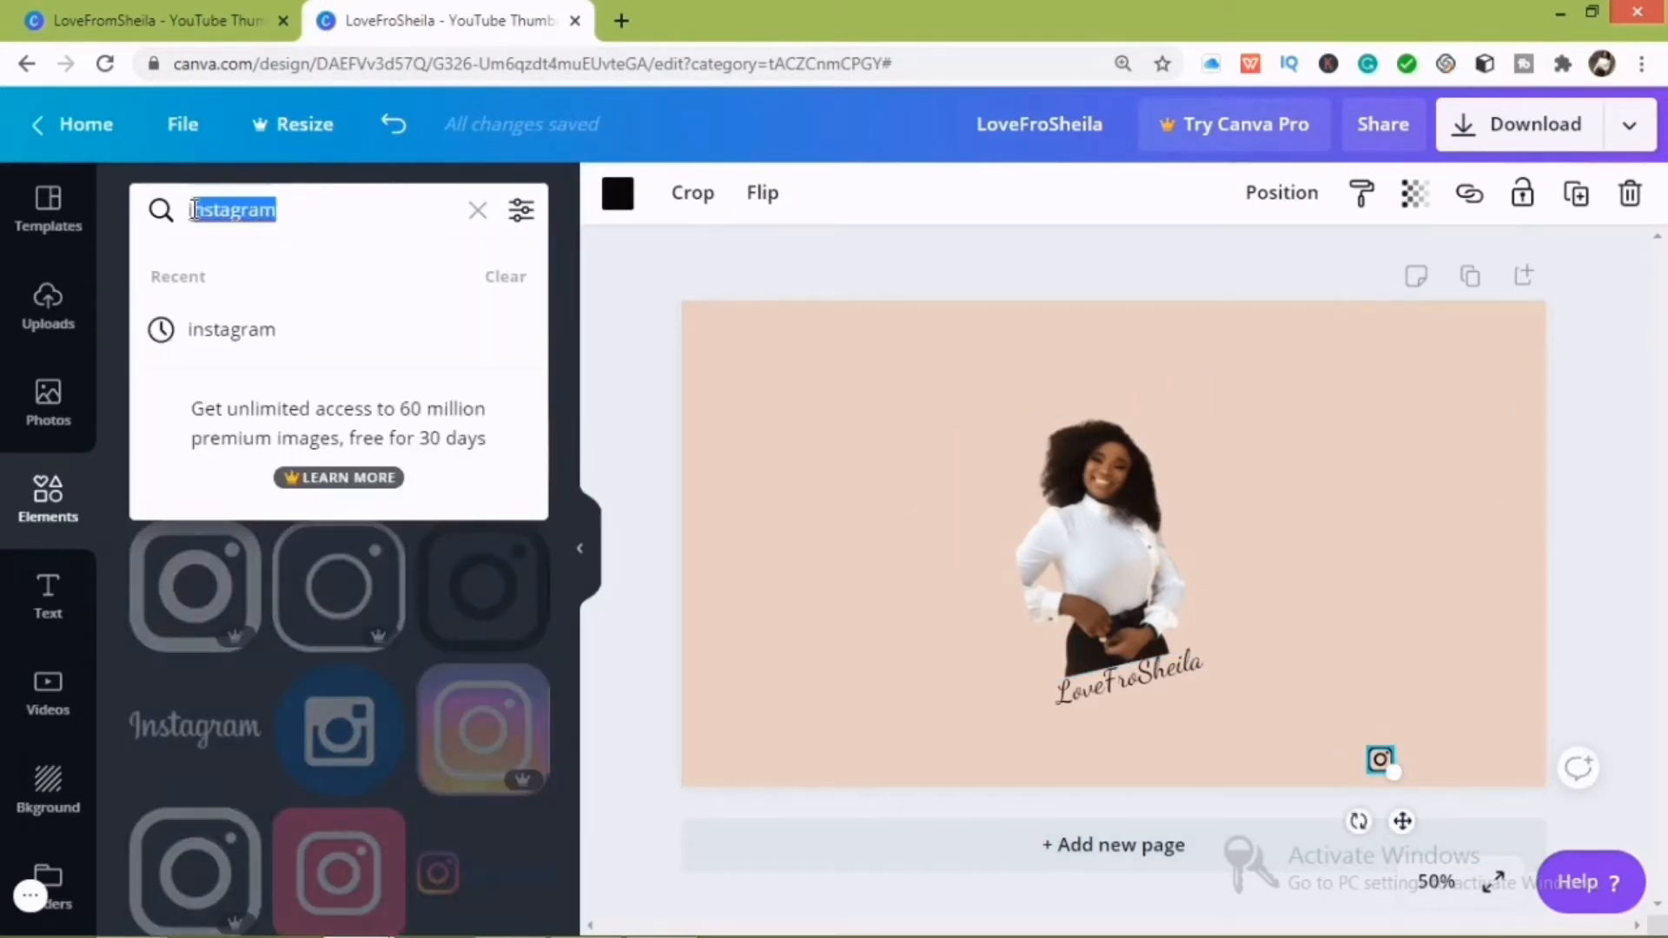
{"action": "type", "text": "p"}
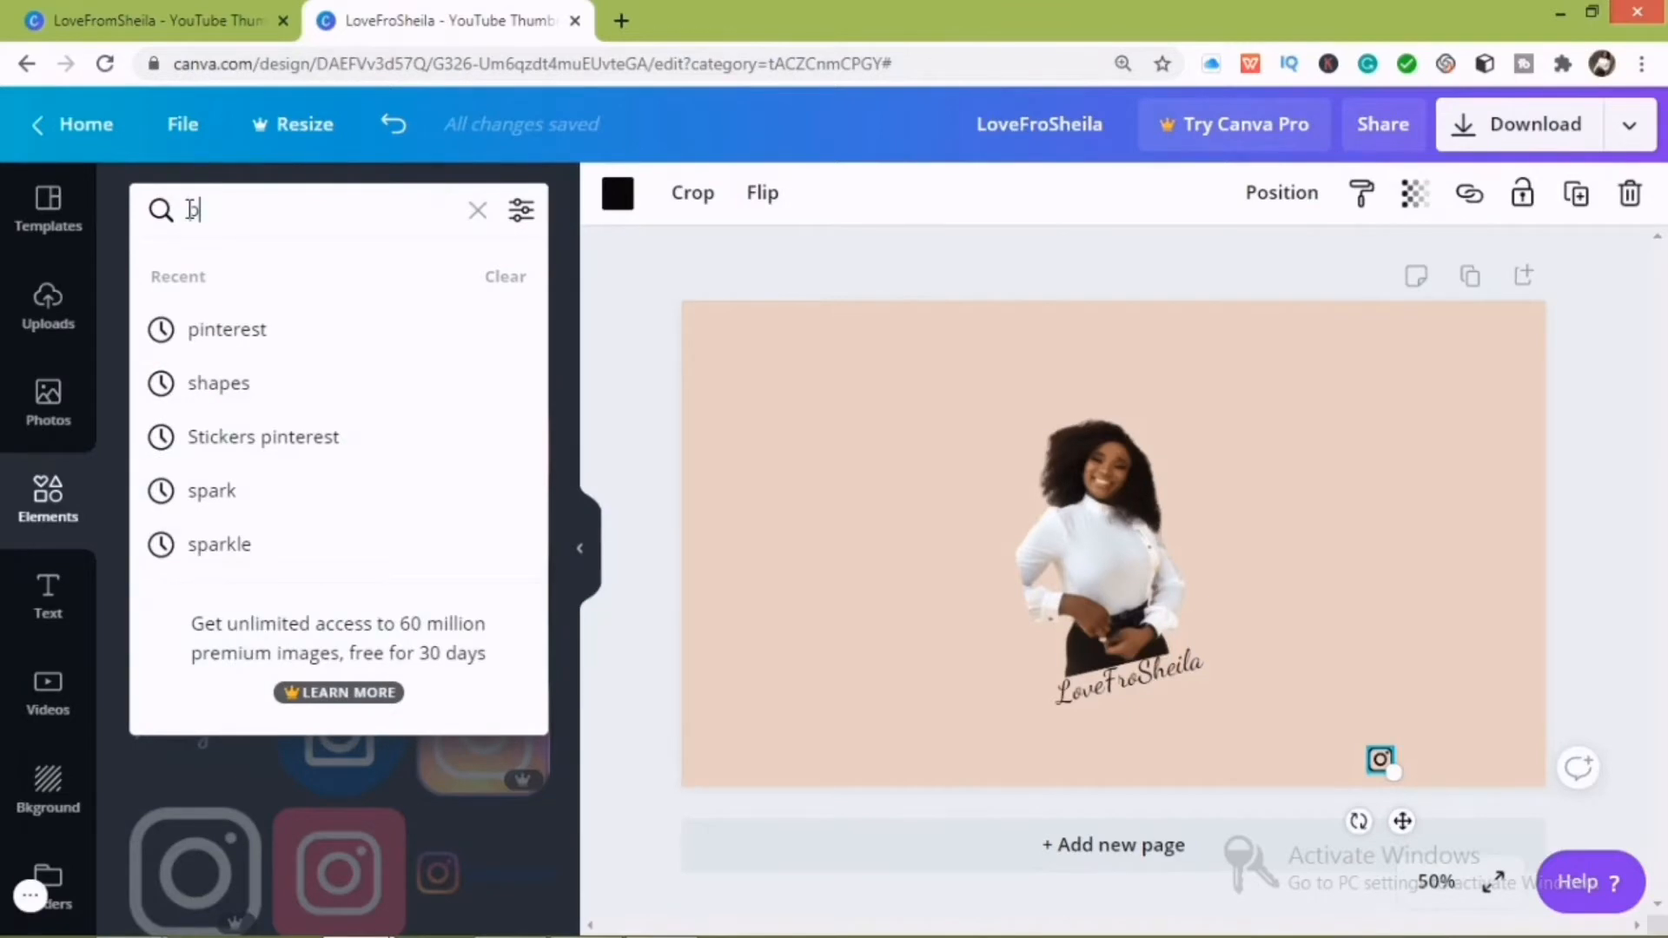
{"action": "type", "text": "int"}
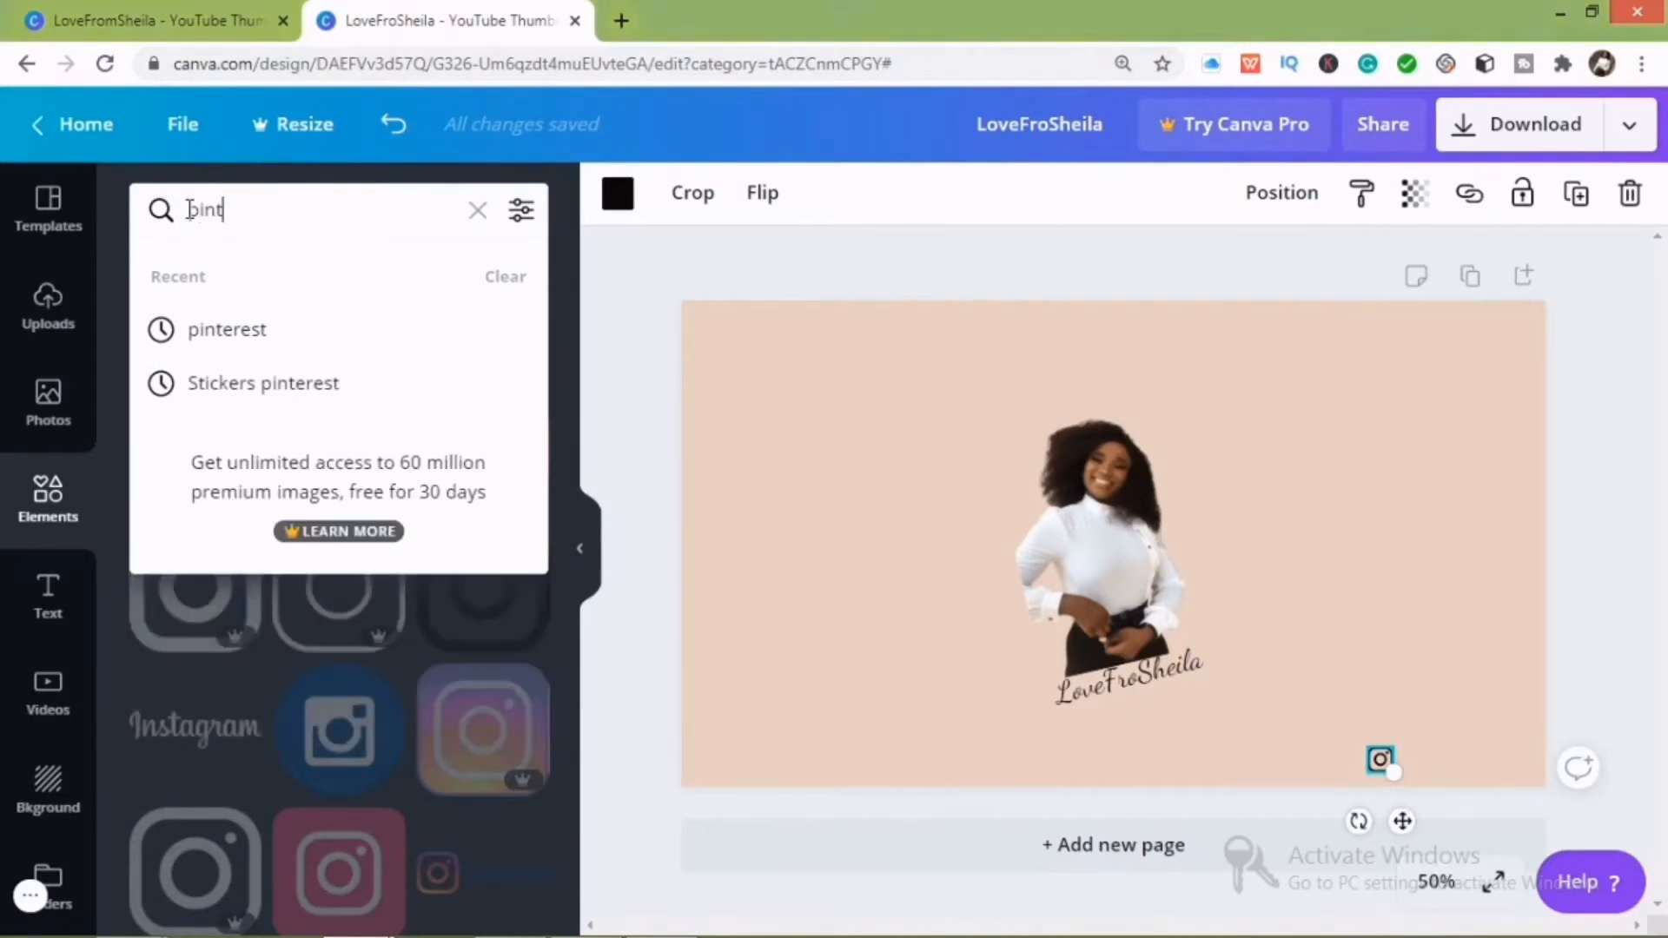
{"action": "left_click", "coordinate": [253, 341]}
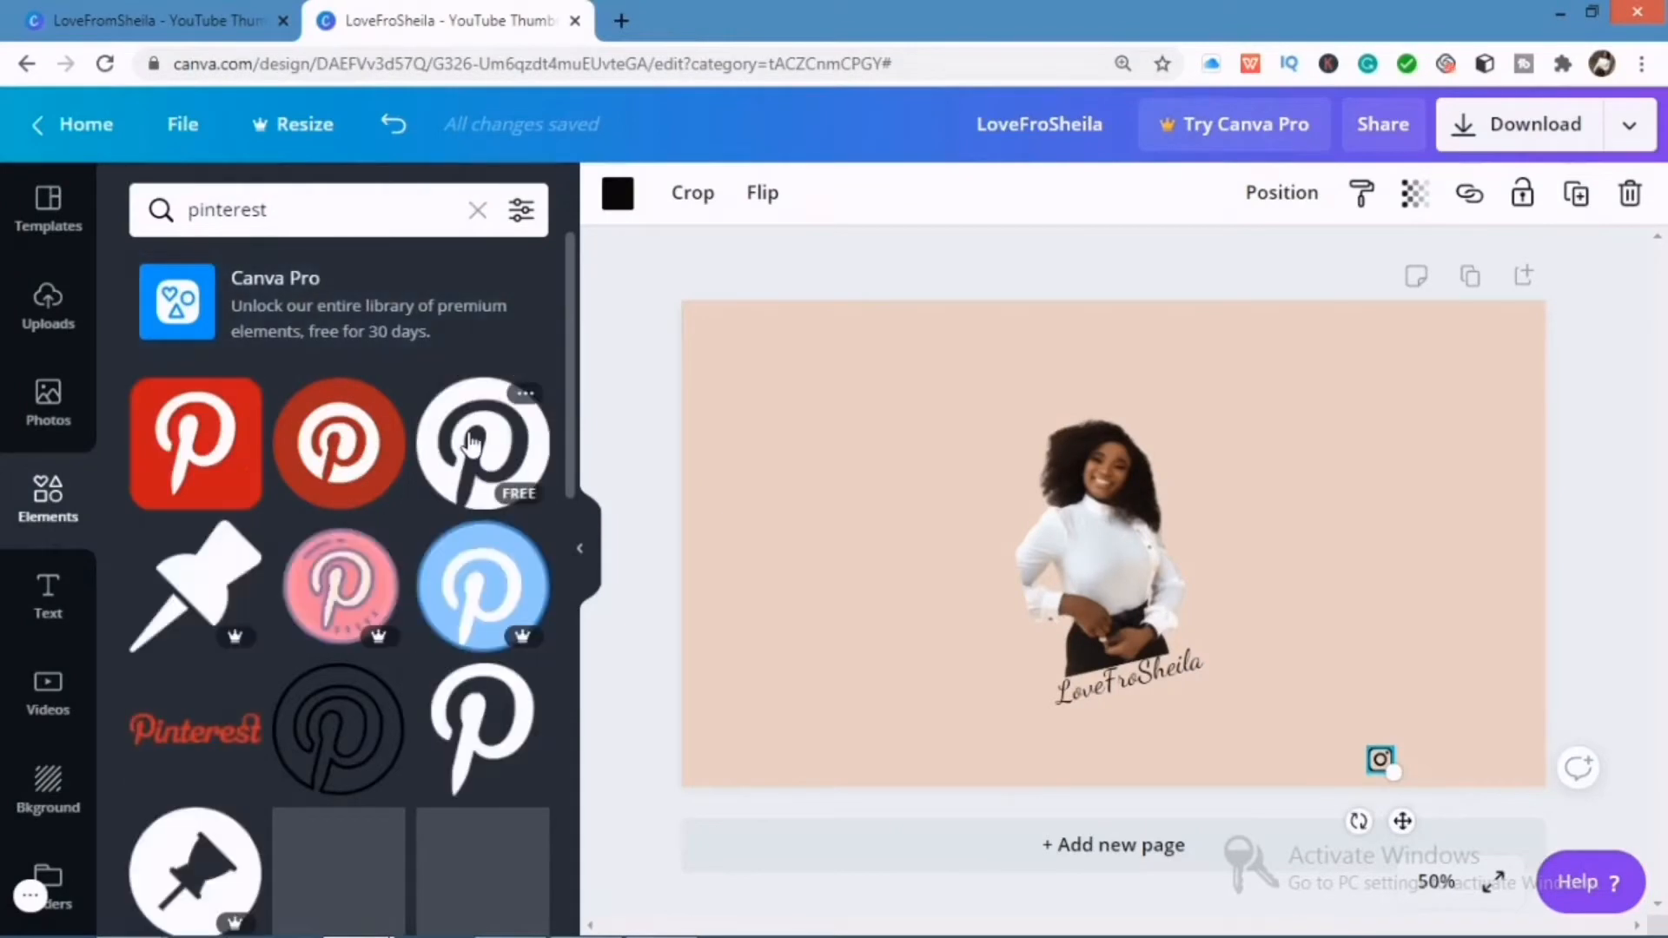
{"action": "left_click", "coordinate": [397, 433]}
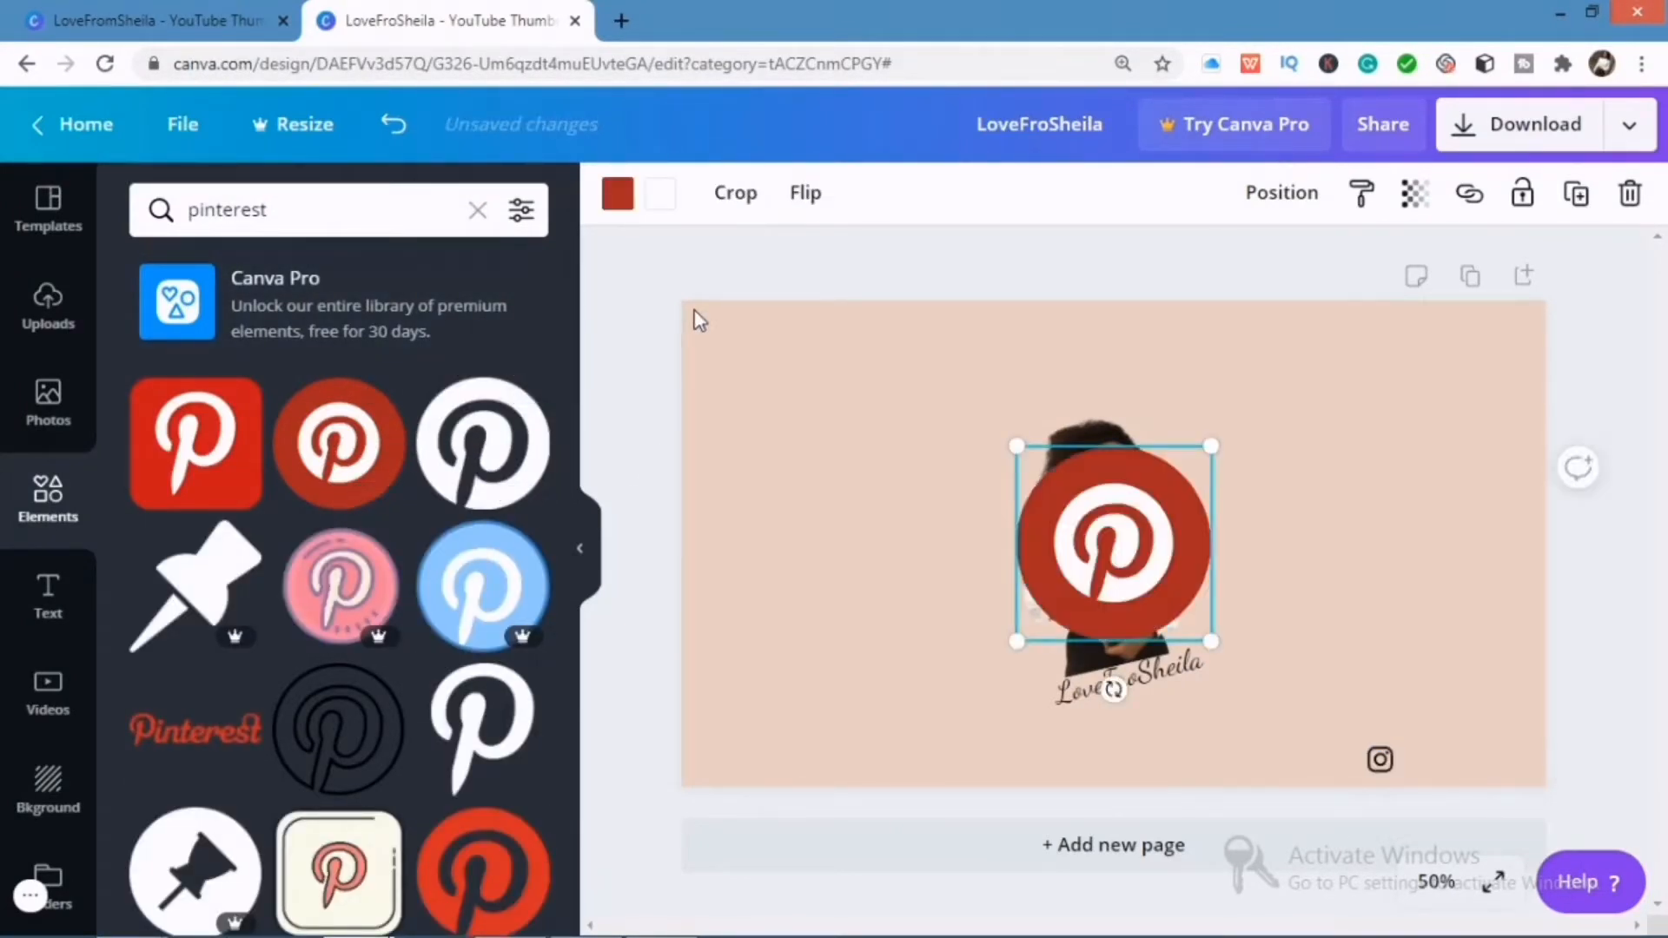
Step: Recolour the Pinterest icon's red circle and the Instagram icon with the near-black photo colour
{"action": "left_click", "coordinate": [617, 198]}
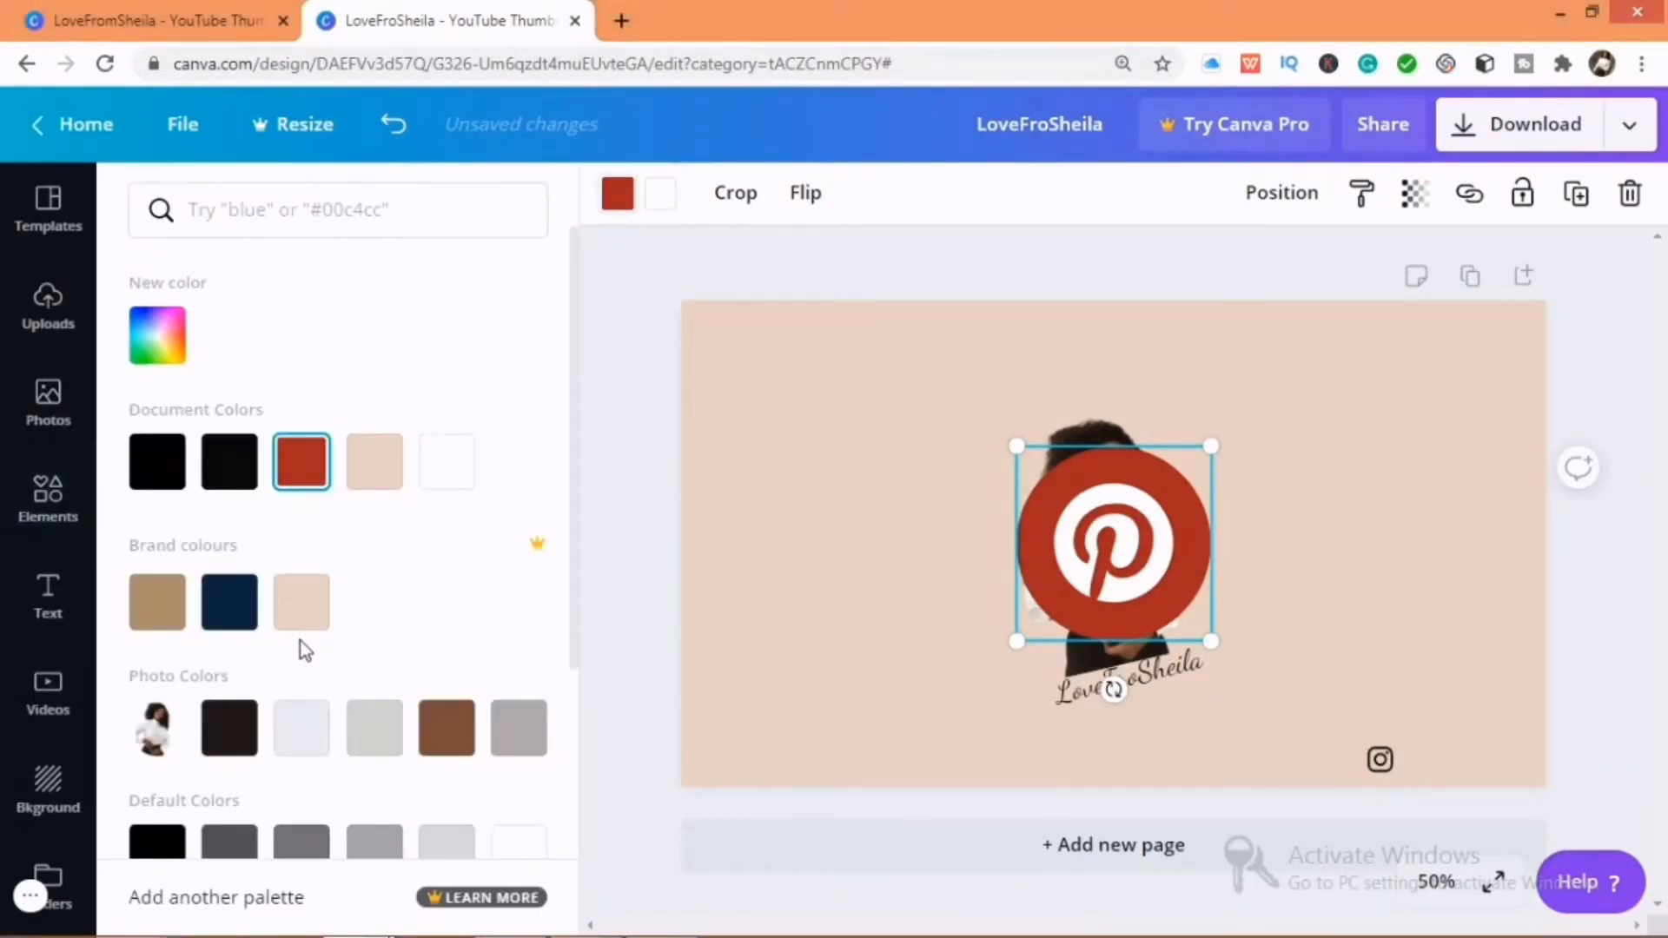
{"action": "left_click", "coordinate": [229, 728]}
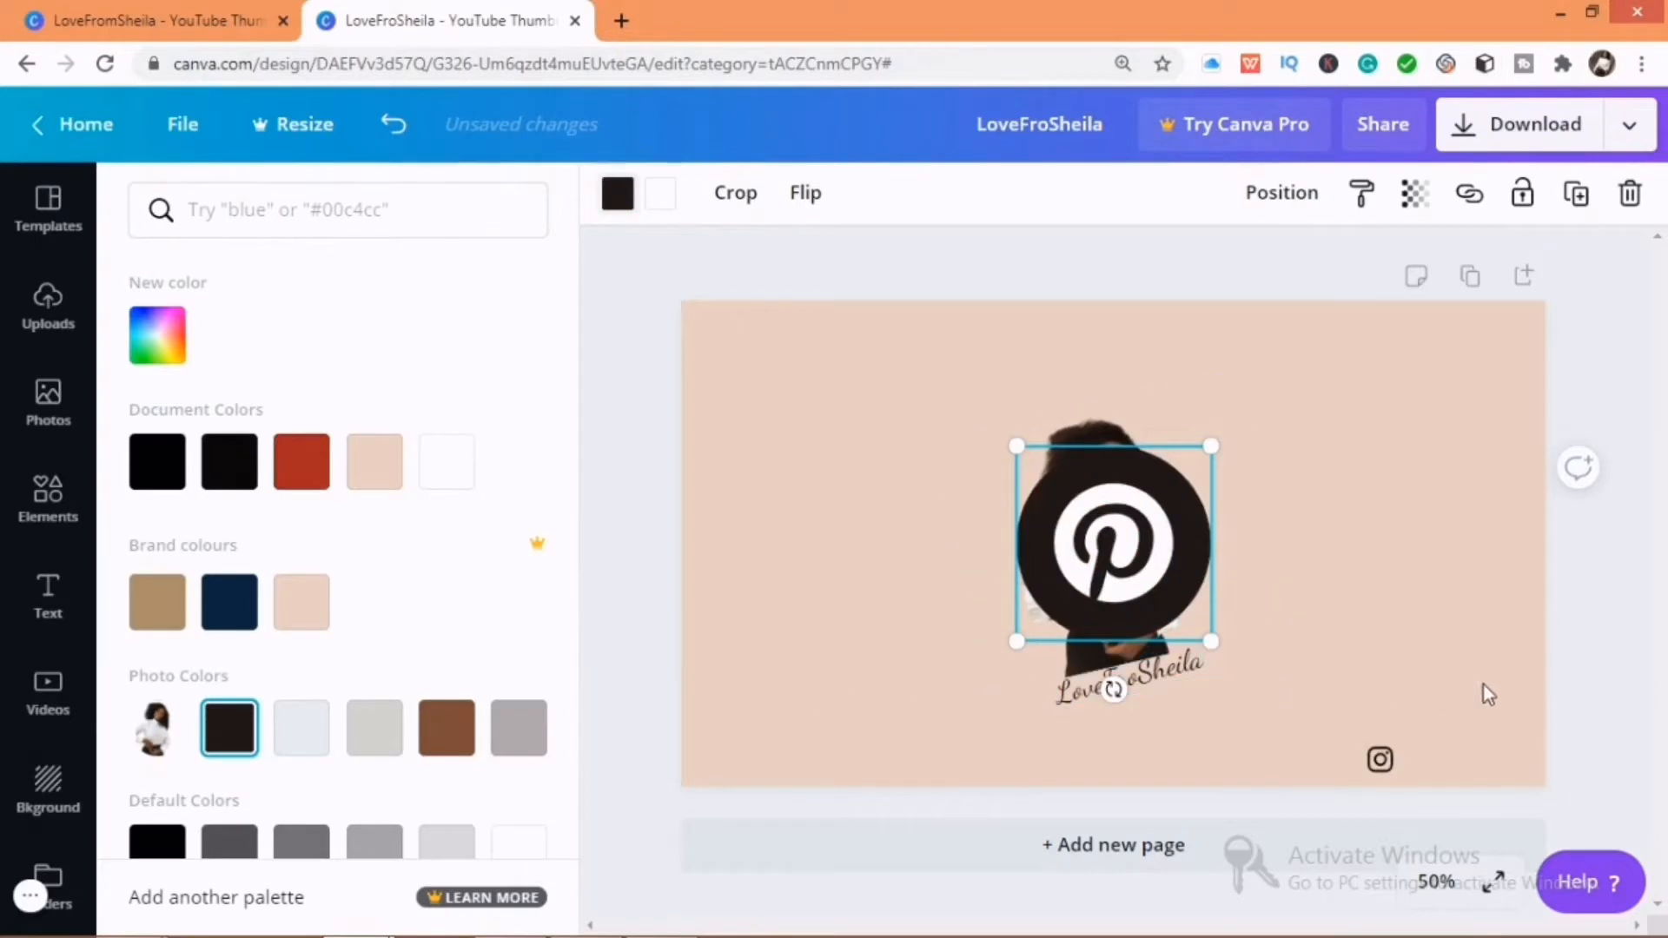
{"action": "left_click", "coordinate": [1381, 762]}
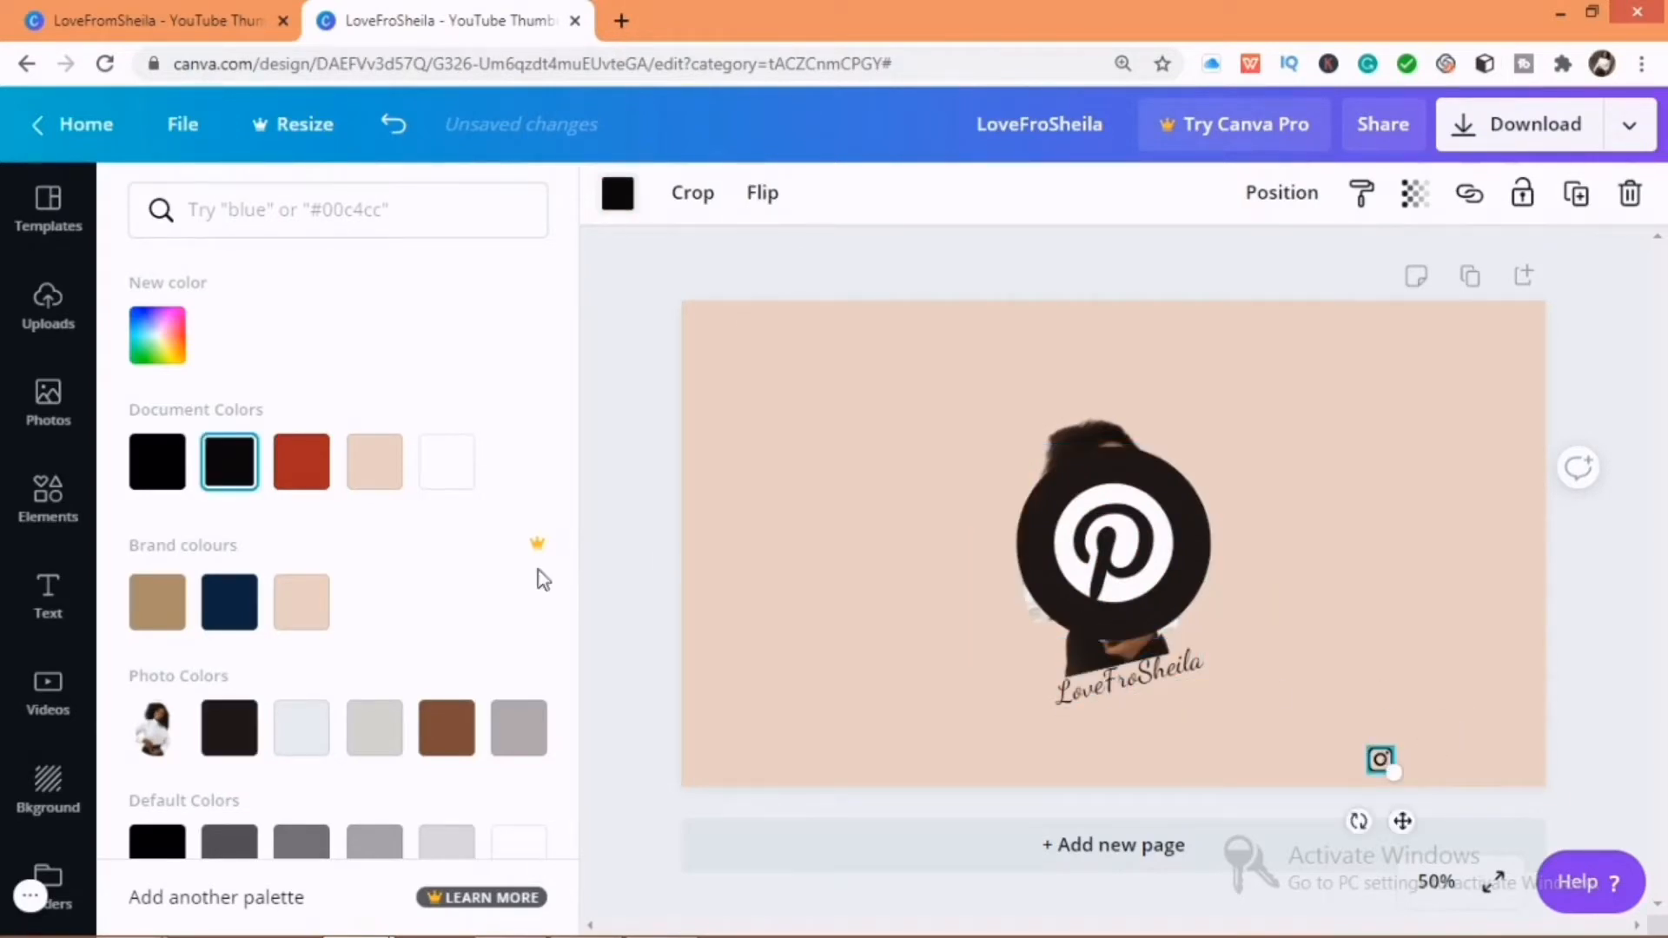
{"action": "left_click", "coordinate": [255, 730]}
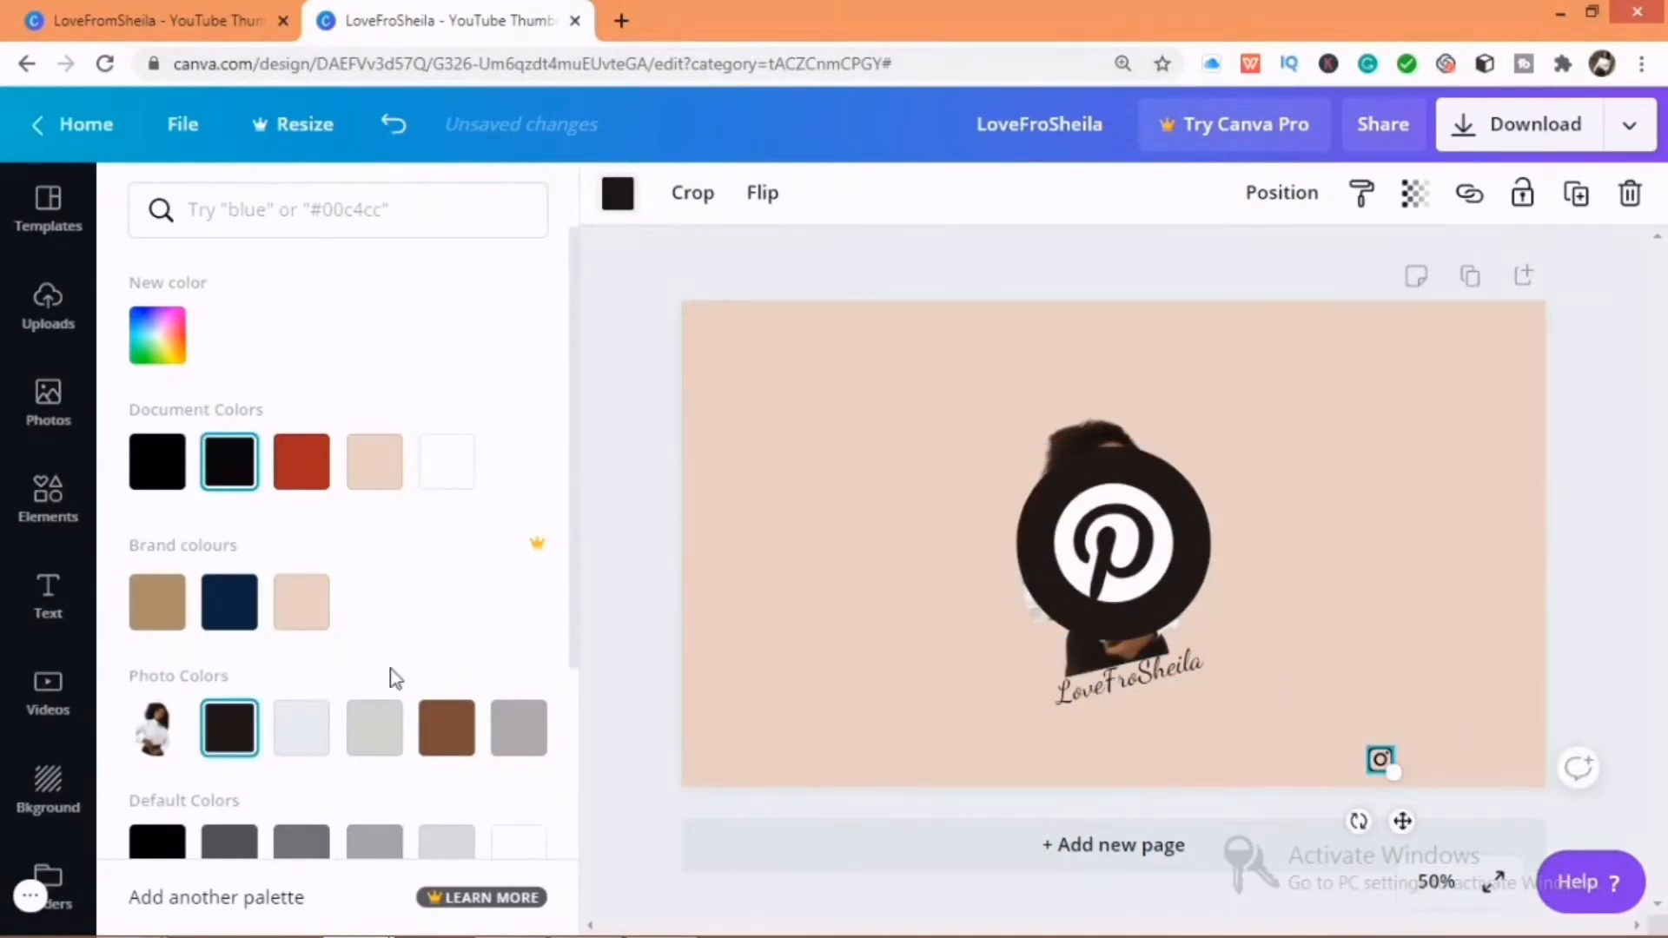
Step: Shrink the Pinterest icon to about 65 by 65
{"action": "left_click", "coordinate": [1136, 522]}
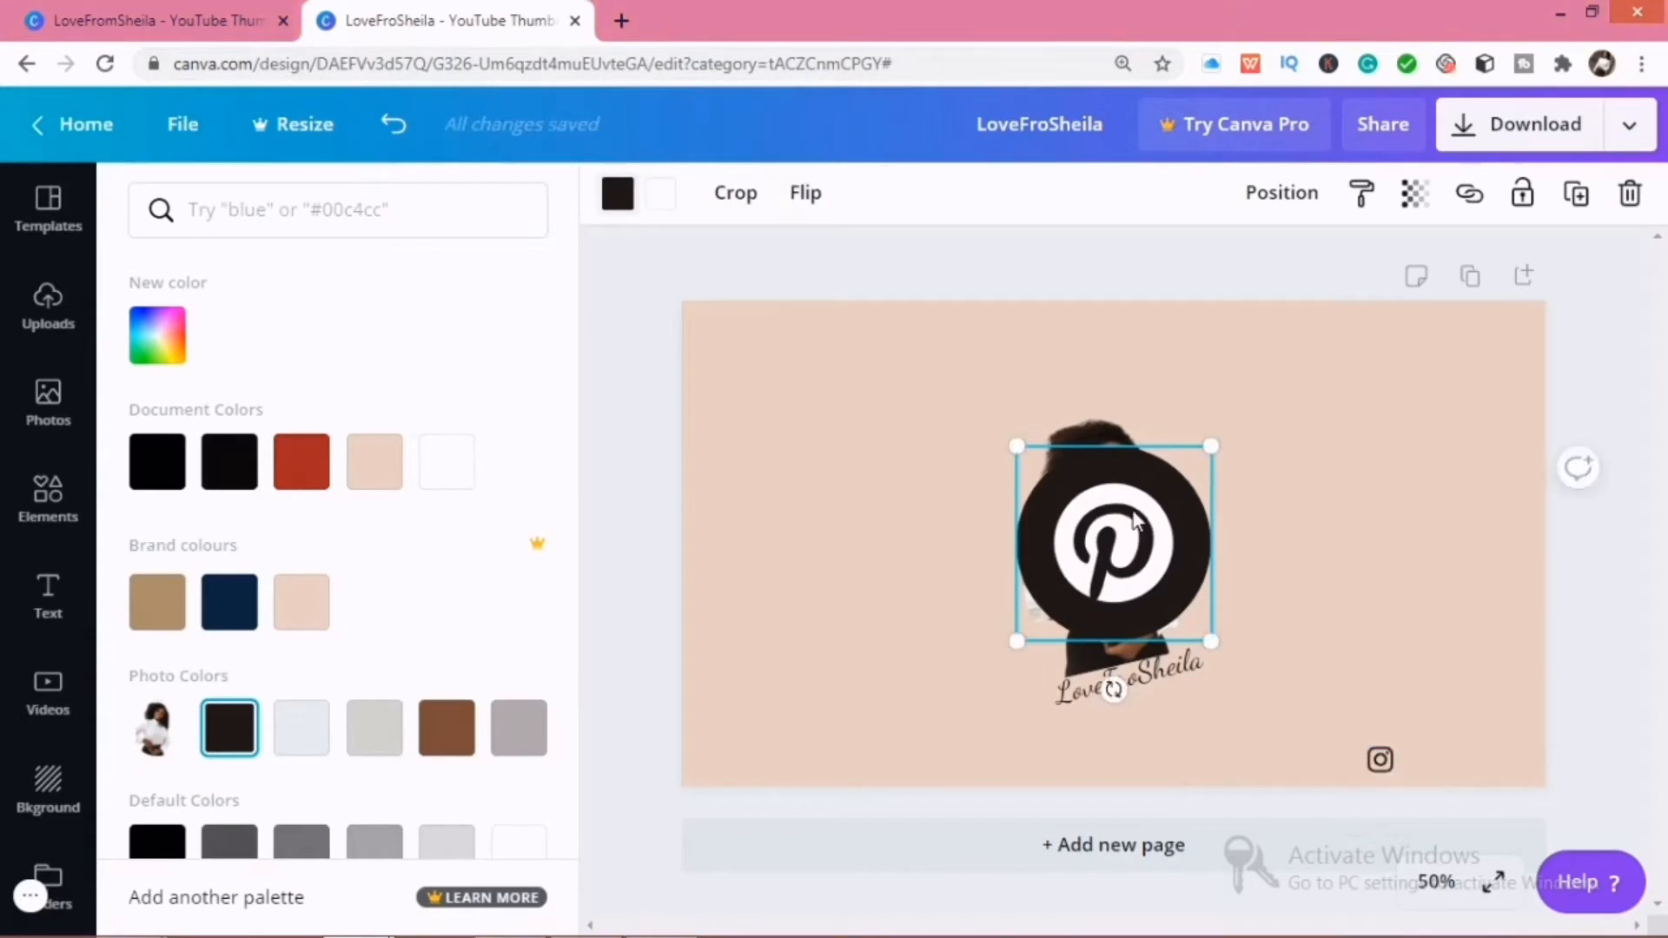
{"action": "mouse_move", "coordinate": [1129, 582]}
{"action": "left_mouse_down"}
{"action": "mouse_move", "coordinate": [1149, 581]}
{"action": "mouse_move", "coordinate": [1149, 608]}
{"action": "left_mouse_up"}
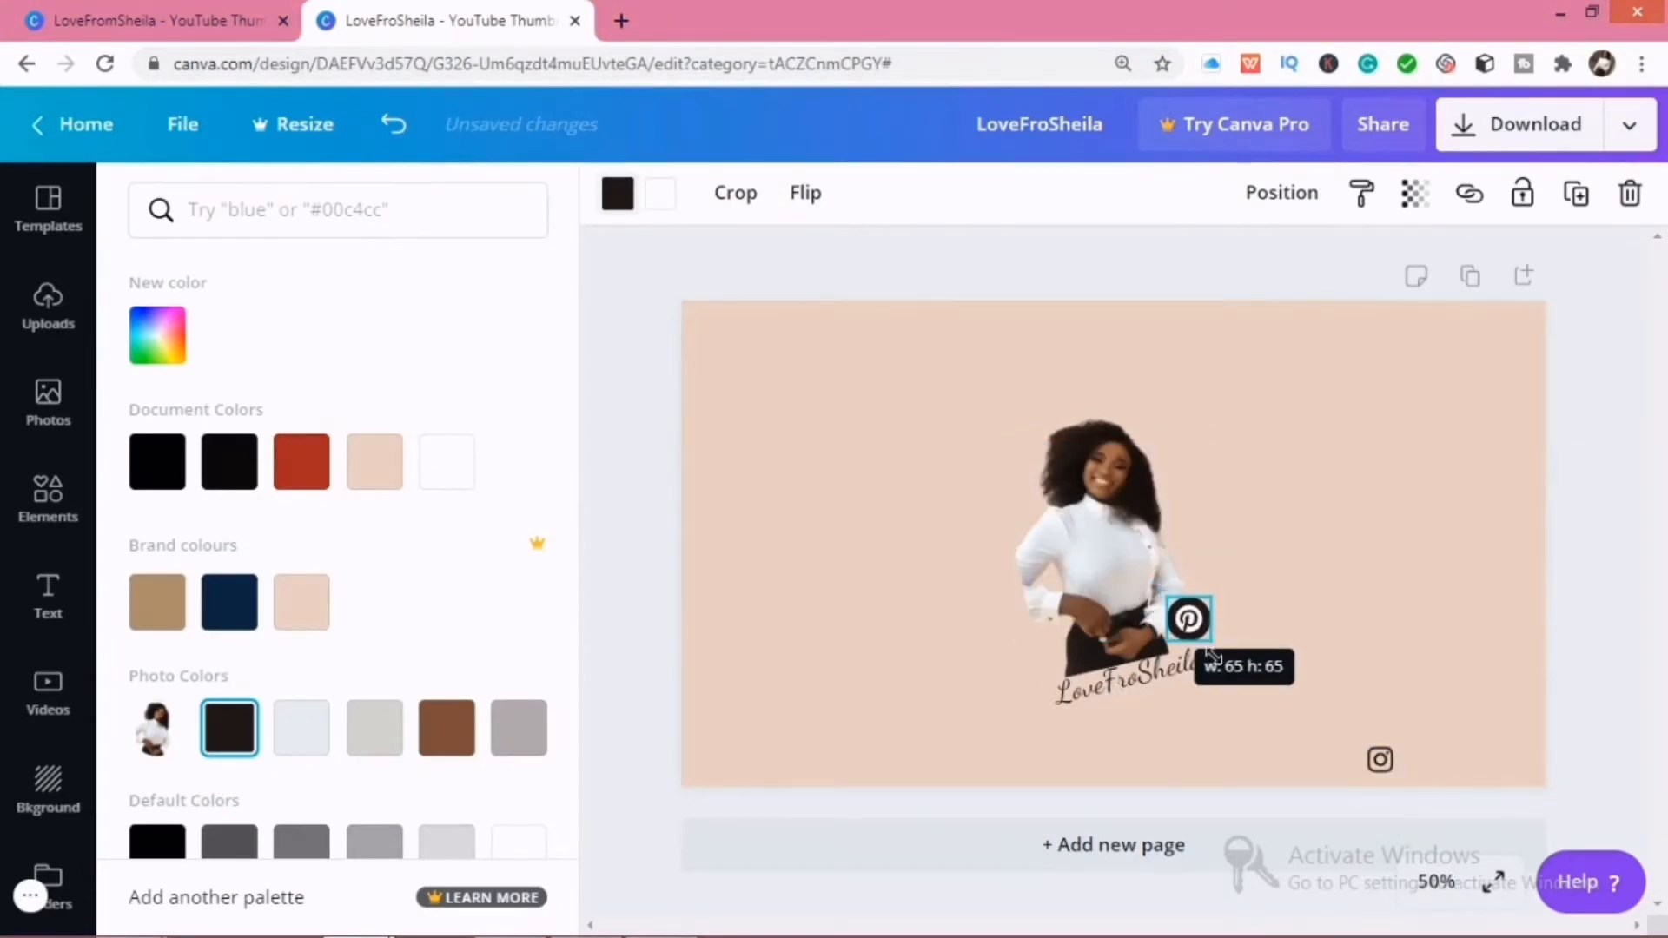
{"action": "left_click_drag", "start_coordinate": [1213, 653], "coordinate": [1213, 655]}
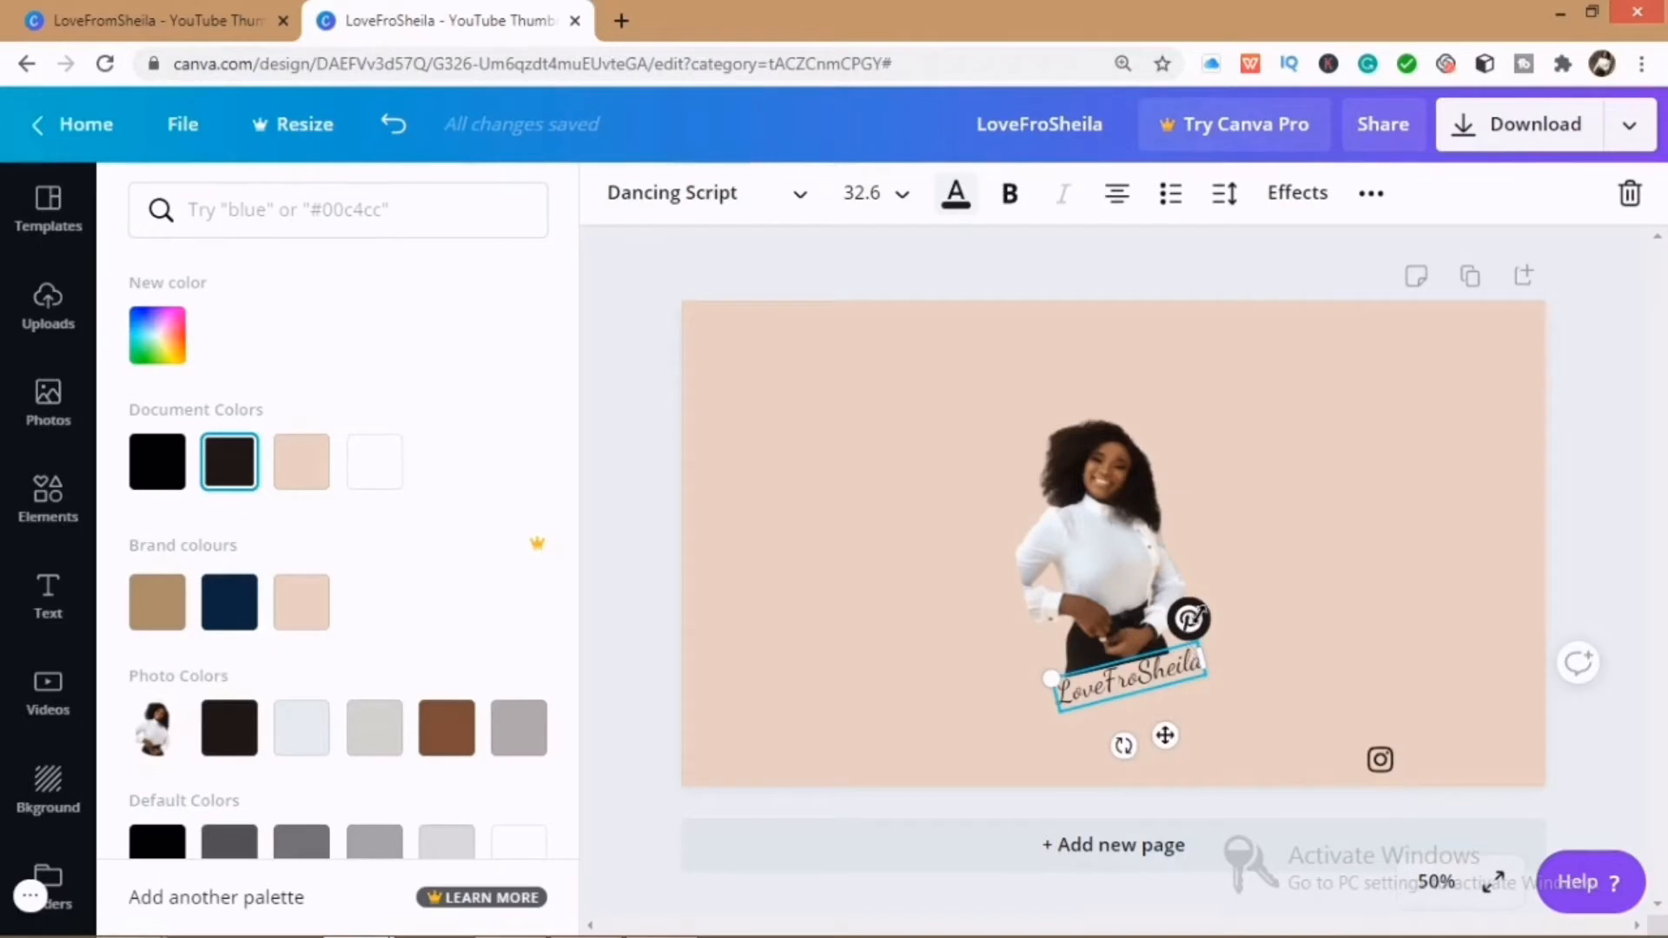
{"action": "key", "text": "Escape"}
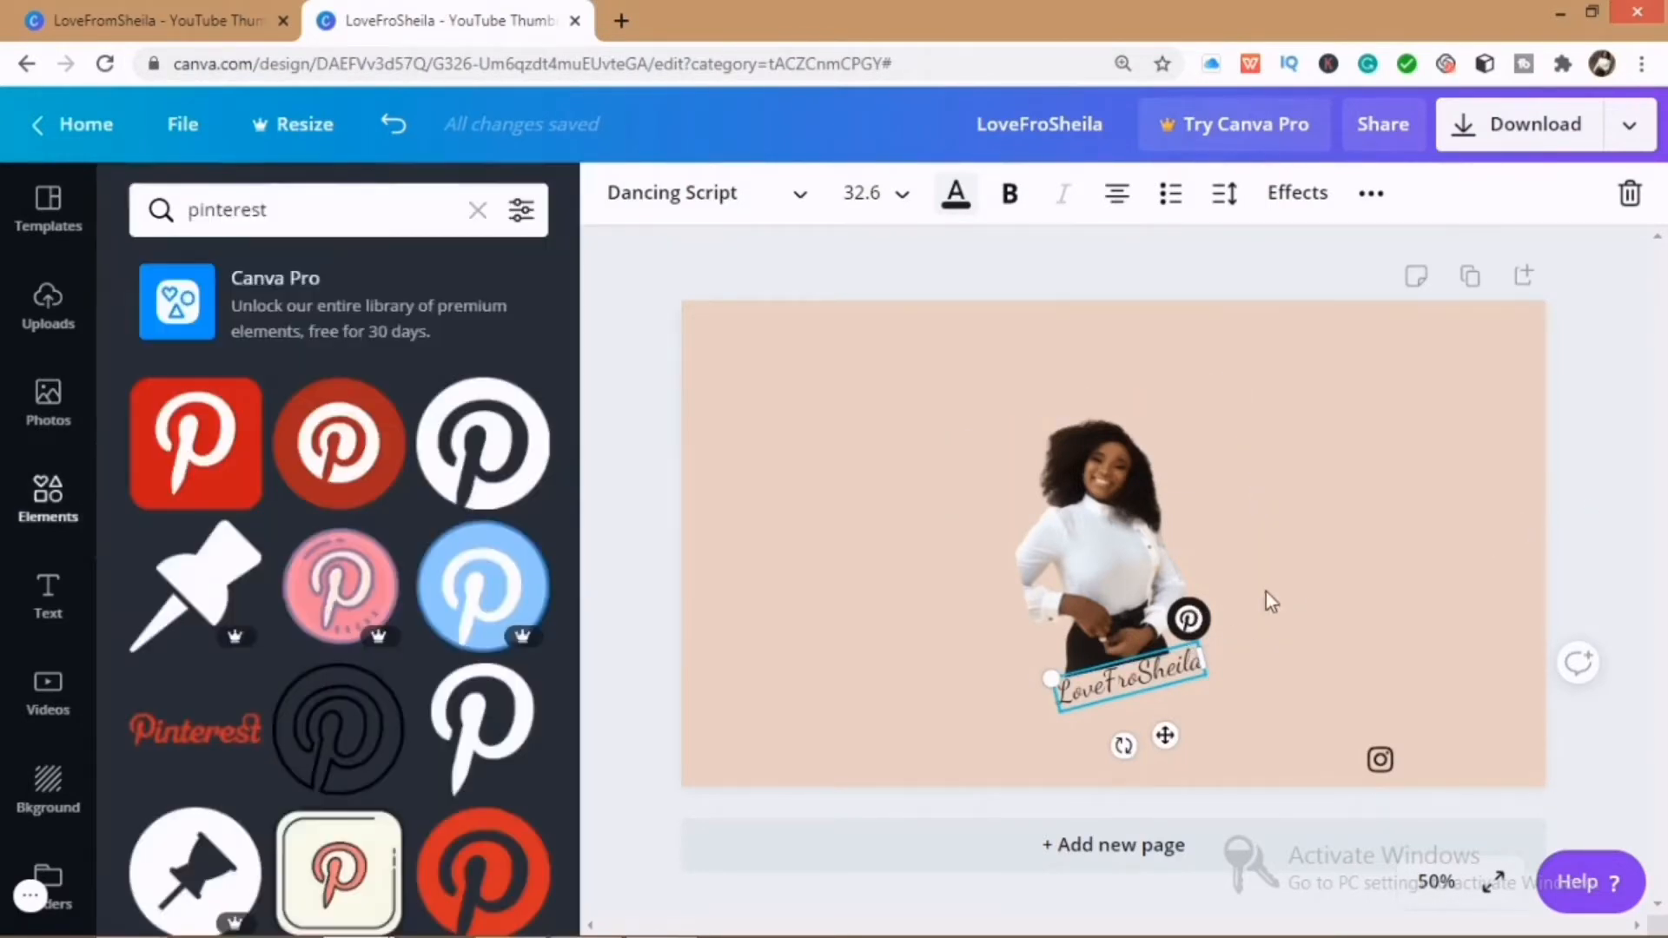
{"action": "left_click", "coordinate": [837, 738]}
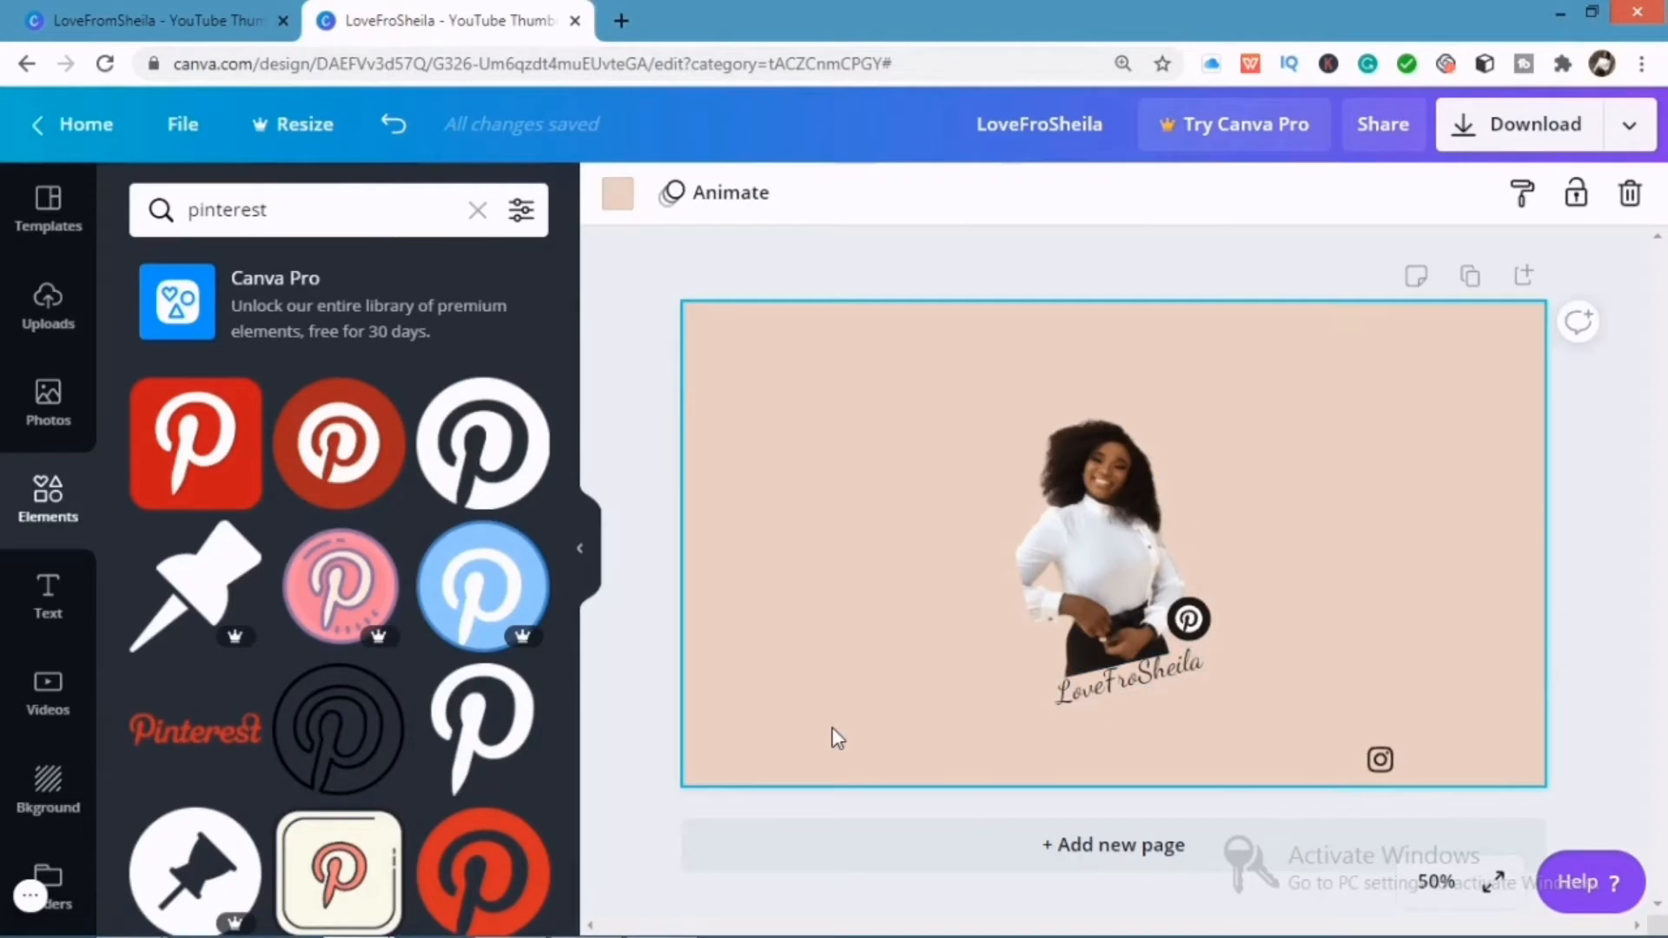
Step: Move the Pinterest icon to the page's lower-left corner and shrink it slightly further to suit the Instagram icon
{"action": "left_click", "coordinate": [1190, 622]}
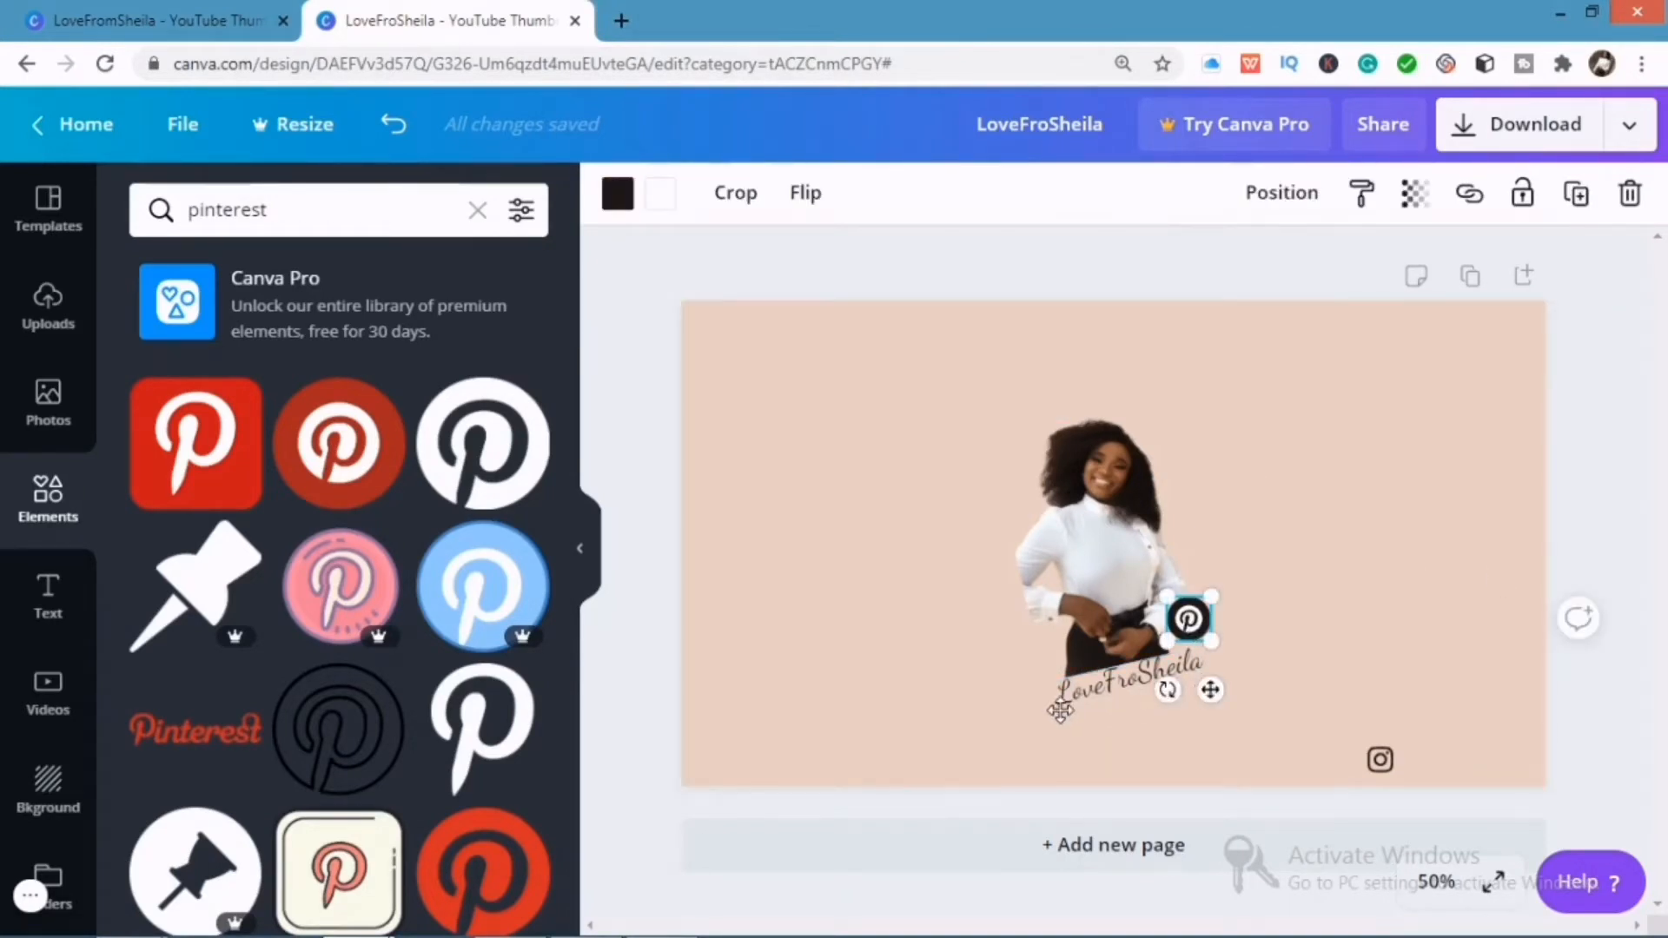
{"action": "left_click_drag", "start_coordinate": [1060, 710], "coordinate": [738, 815]}
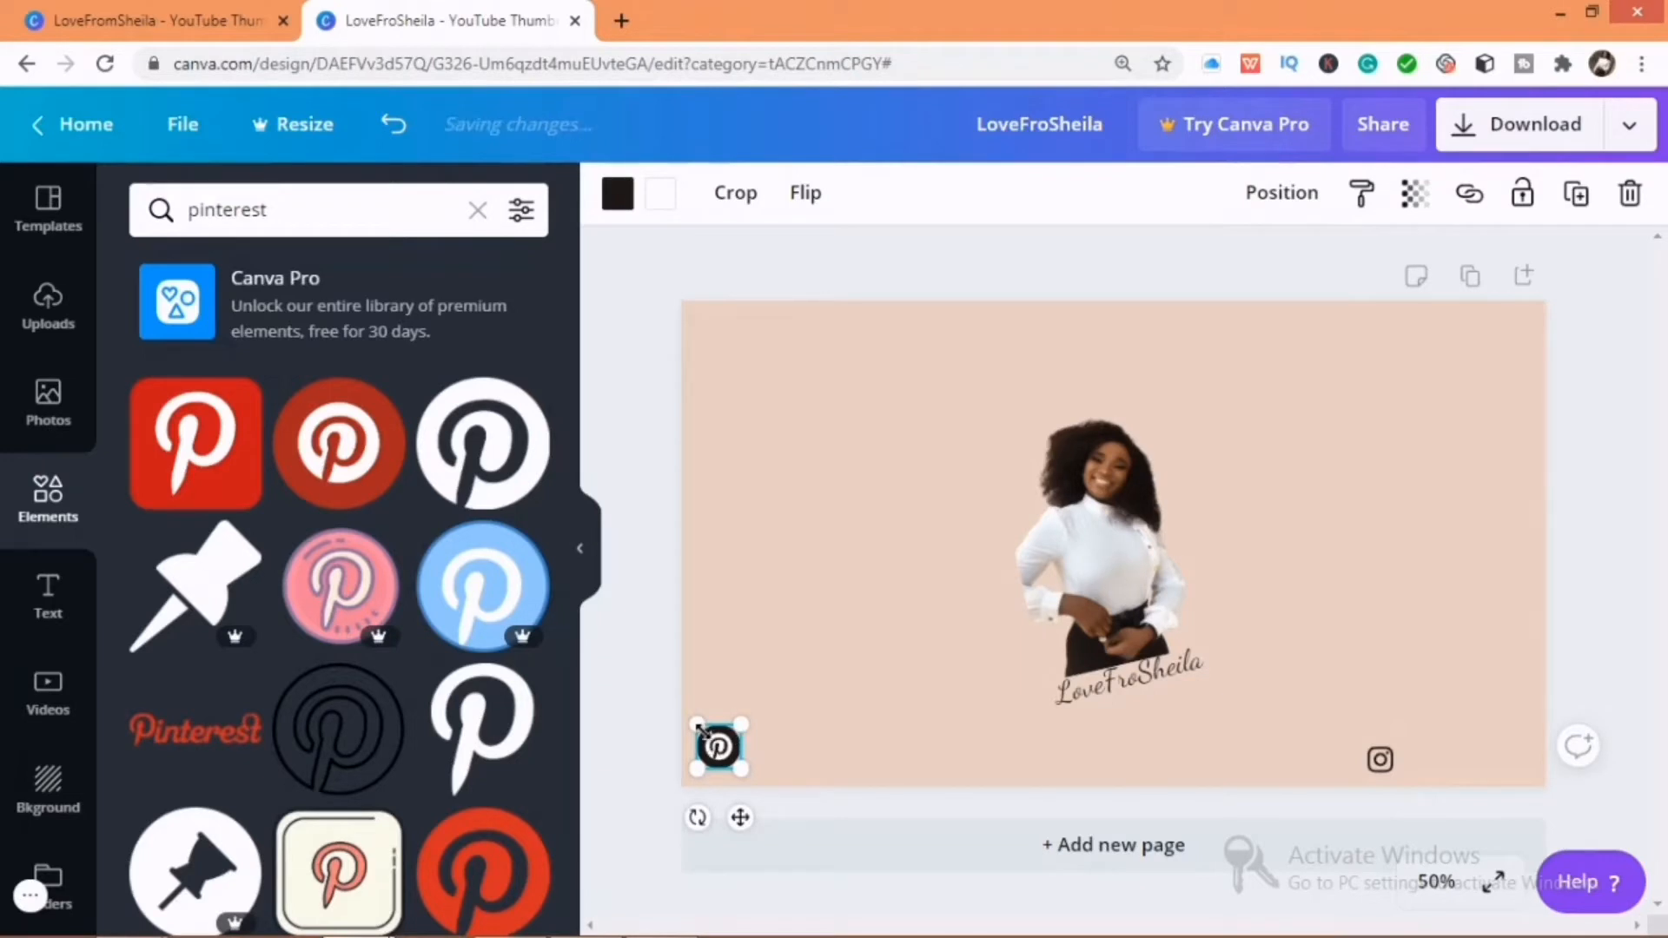
{"action": "left_click_drag", "start_coordinate": [716, 747], "coordinate": [711, 746]}
{"action": "left_click_drag", "start_coordinate": [857, 754], "coordinate": [946, 798]}
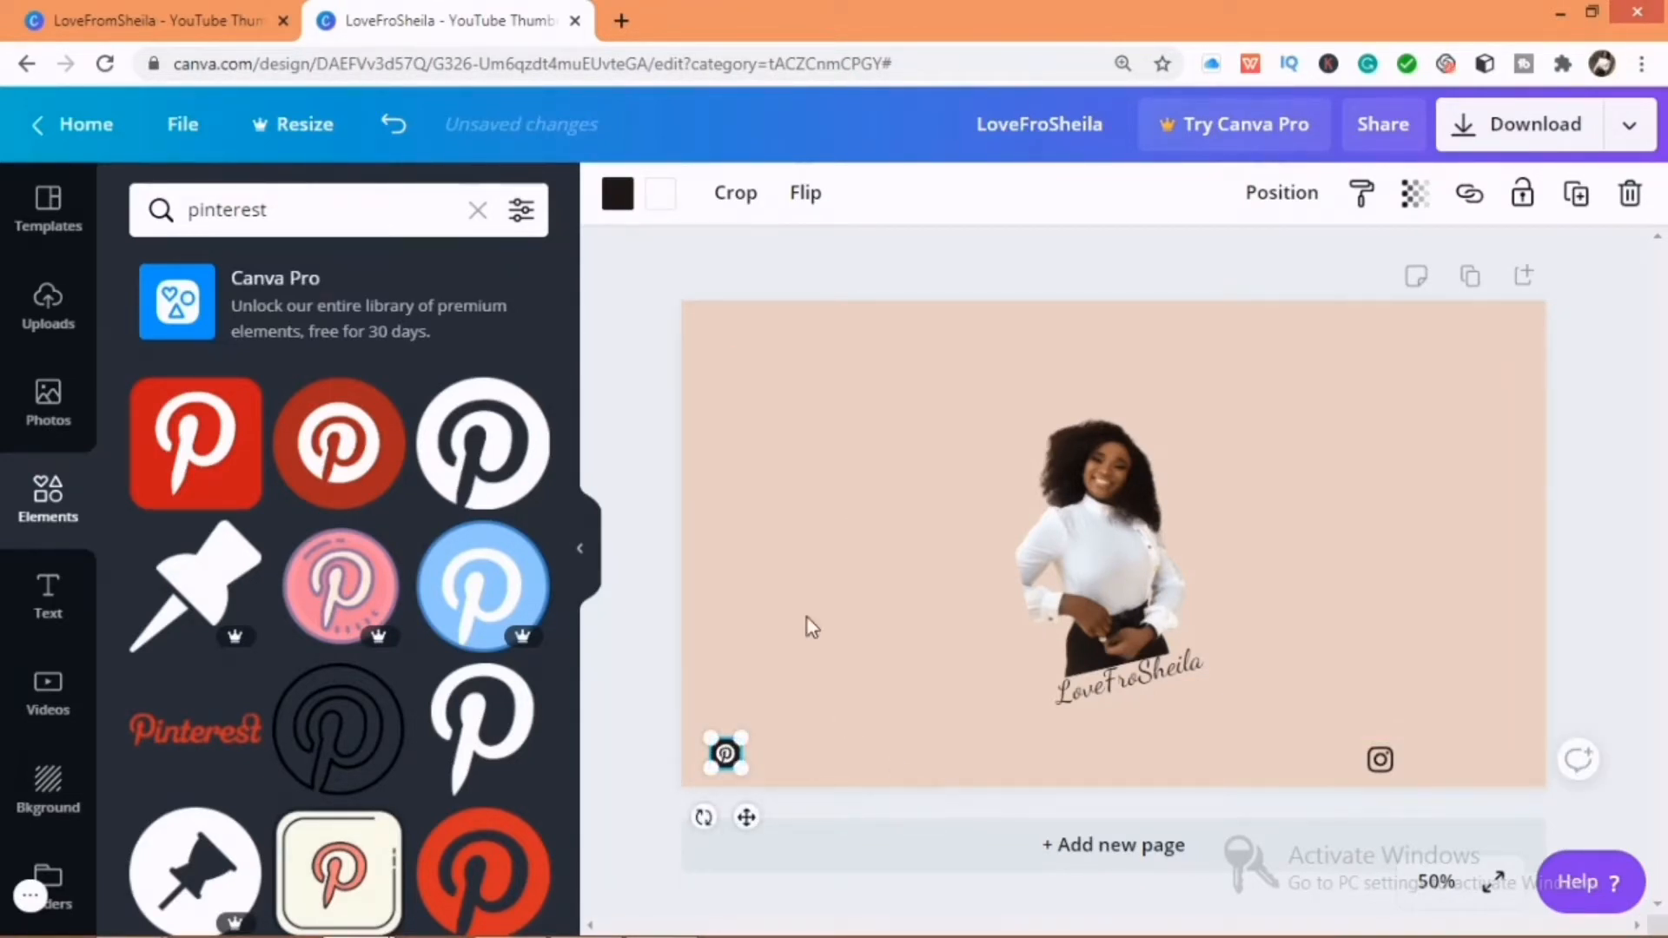
{"action": "left_click", "coordinate": [938, 287]}
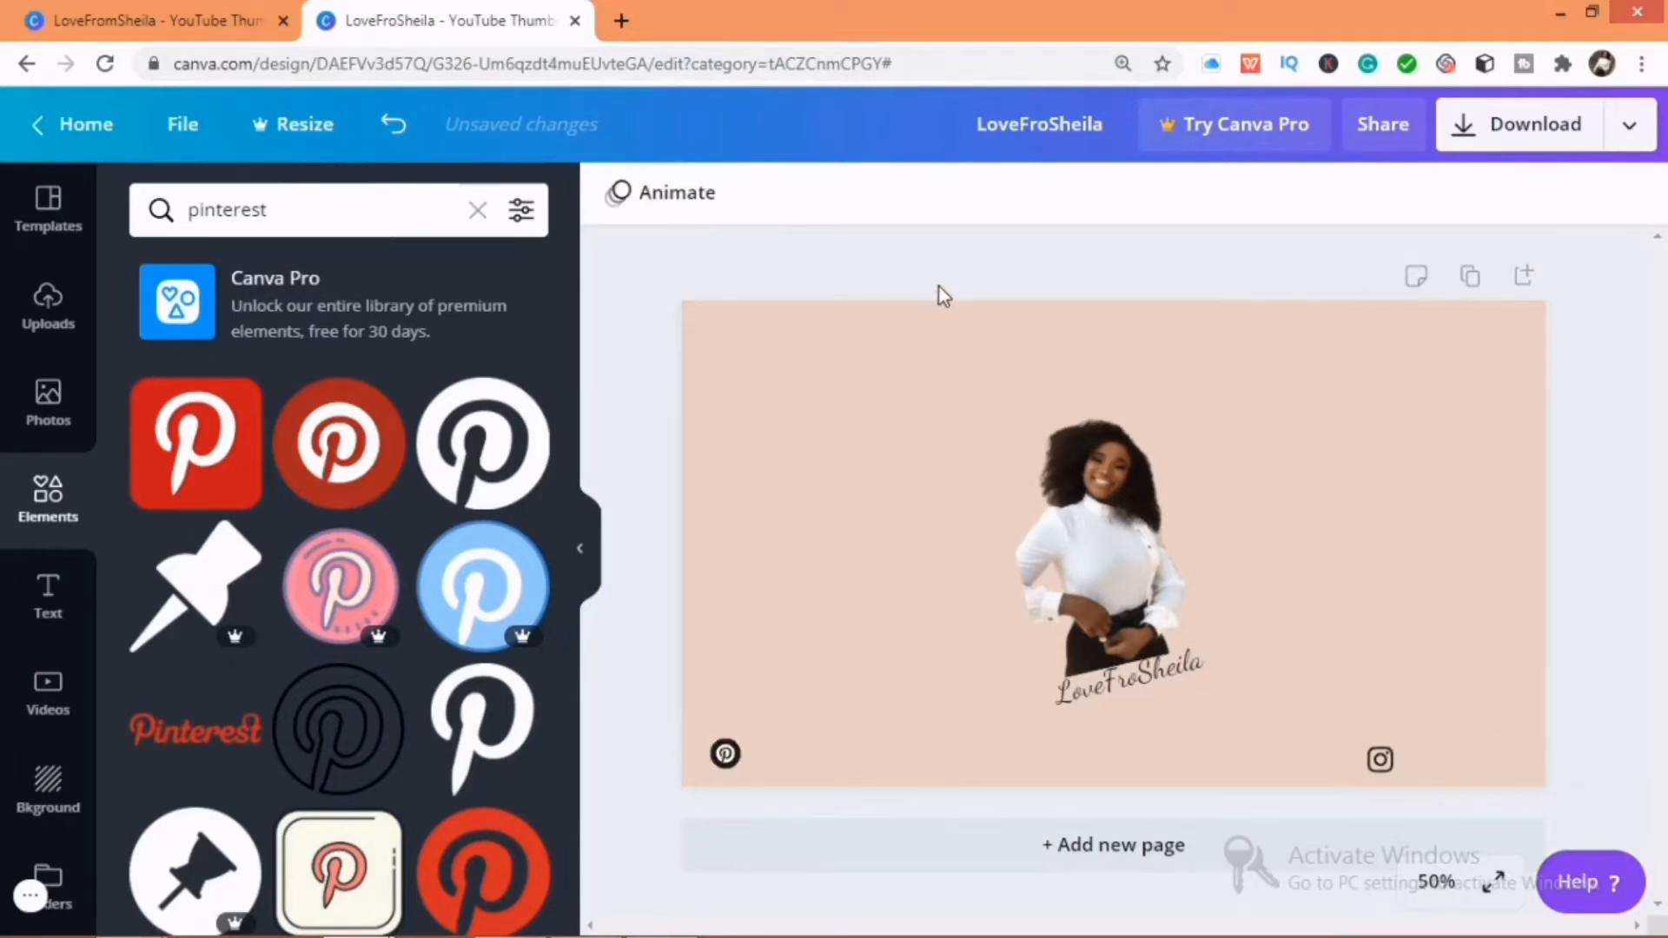
Step: Add a text box reading "LOVEFROSHEILA" and try to toggle its uppercase formatting
{"action": "key", "text": "t"}
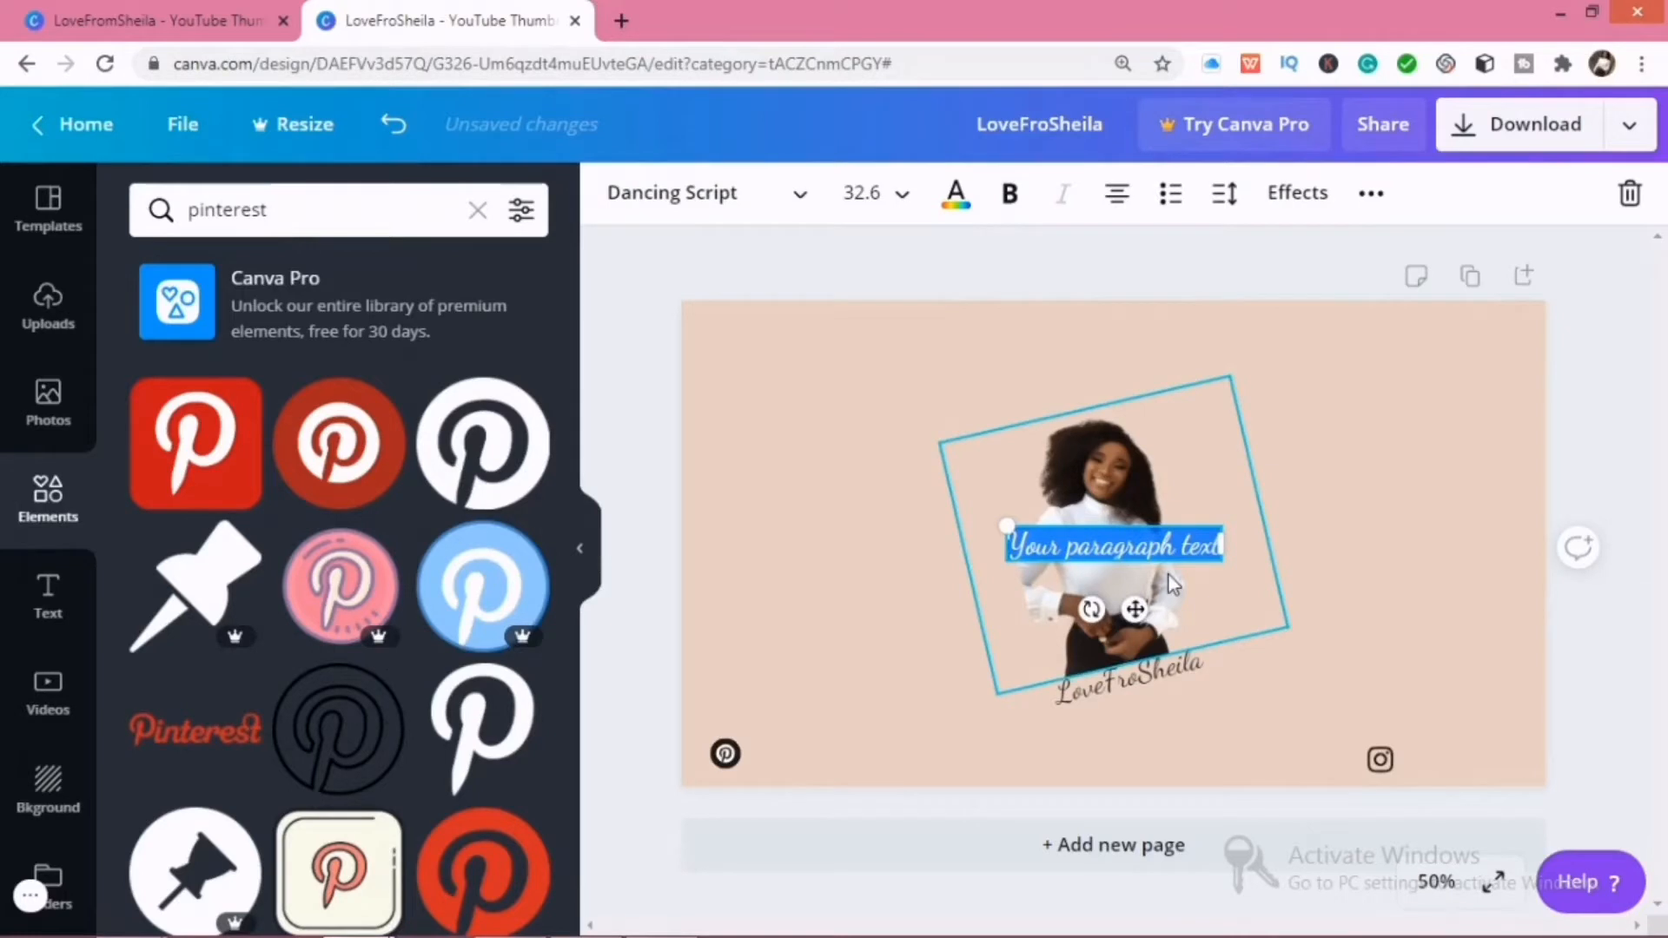
{"action": "type", "text": "LOVE"}
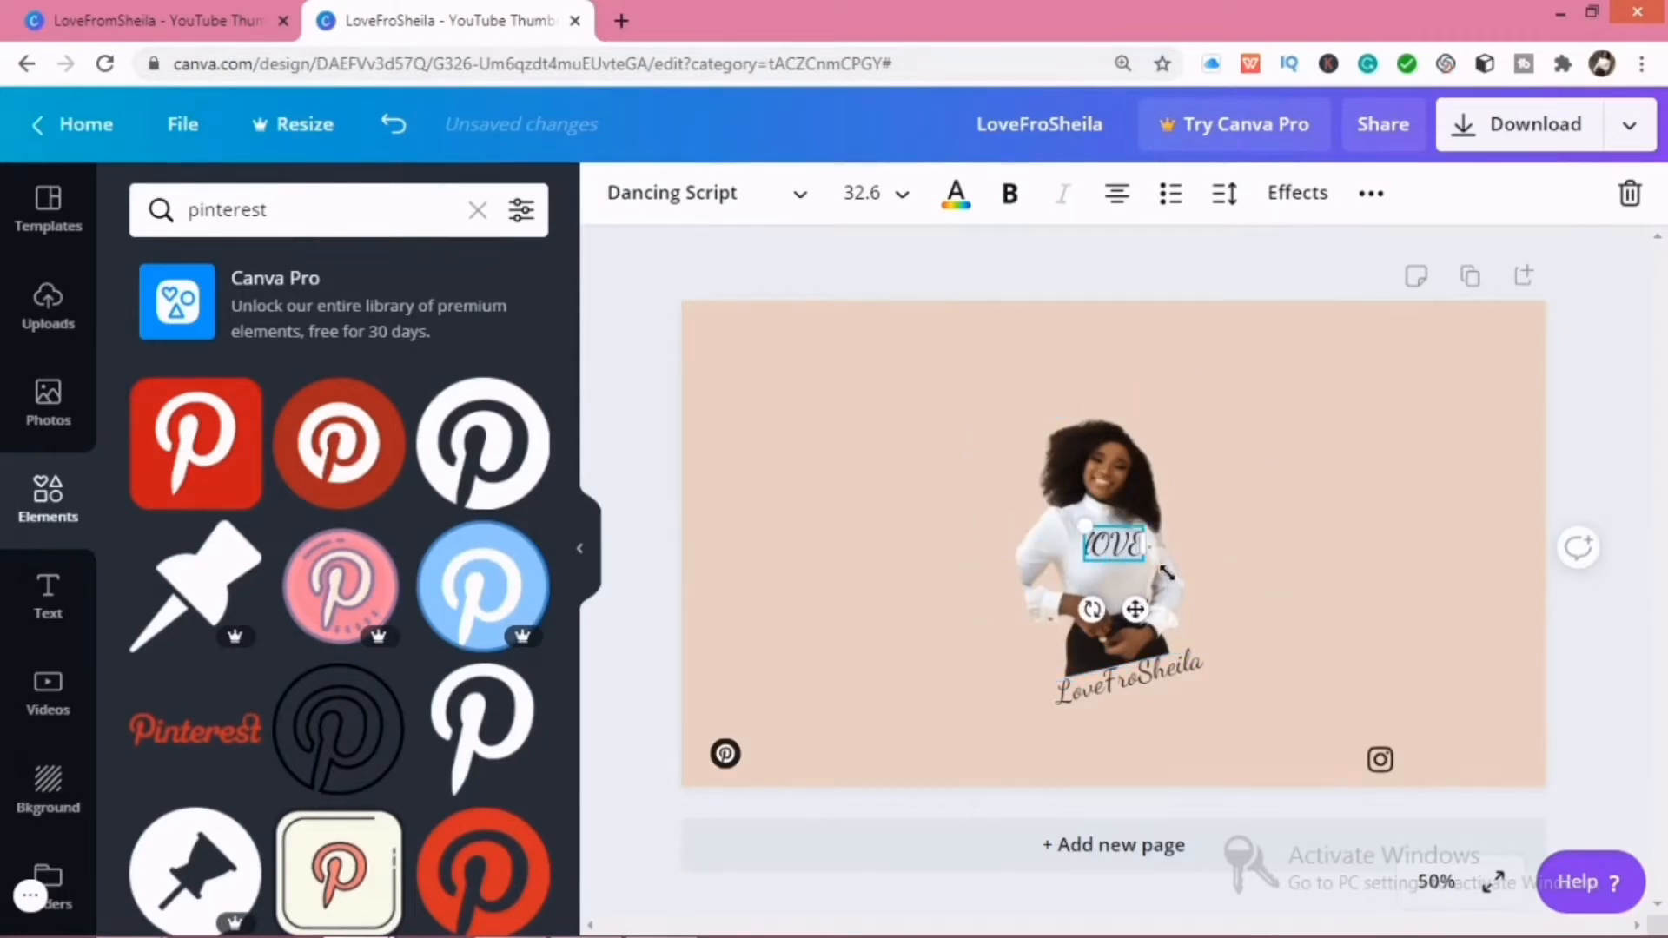
{"action": "type", "text": "FRO"}
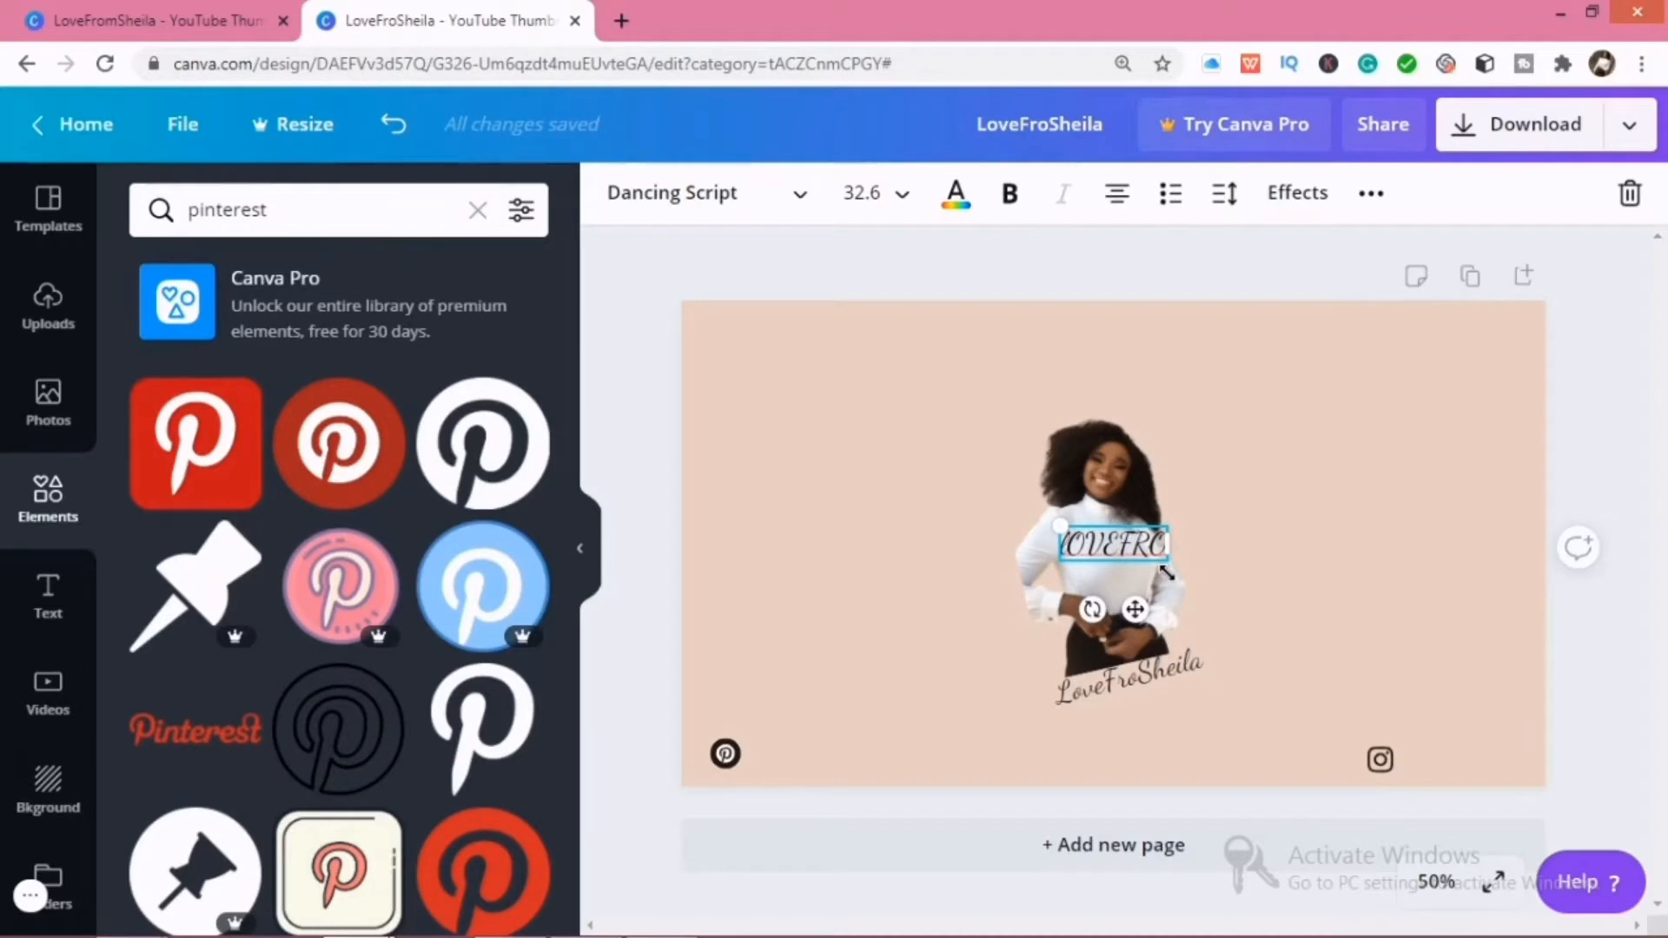
{"action": "type", "text": "SHEILA"}
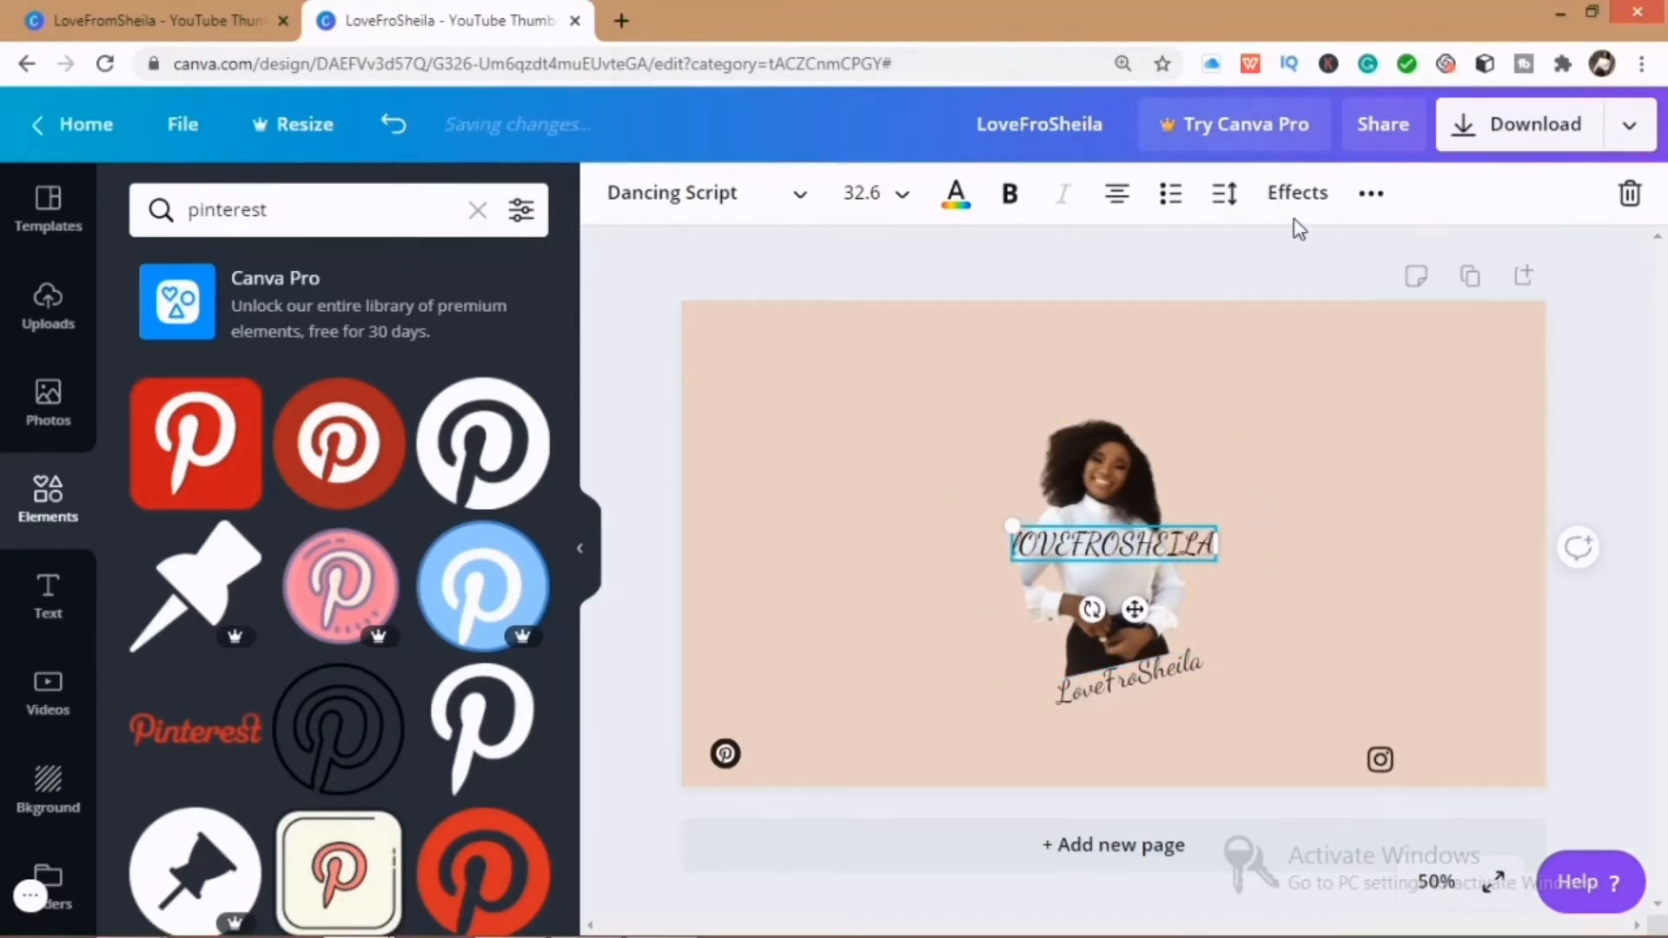
{"action": "left_click", "coordinate": [1358, 207]}
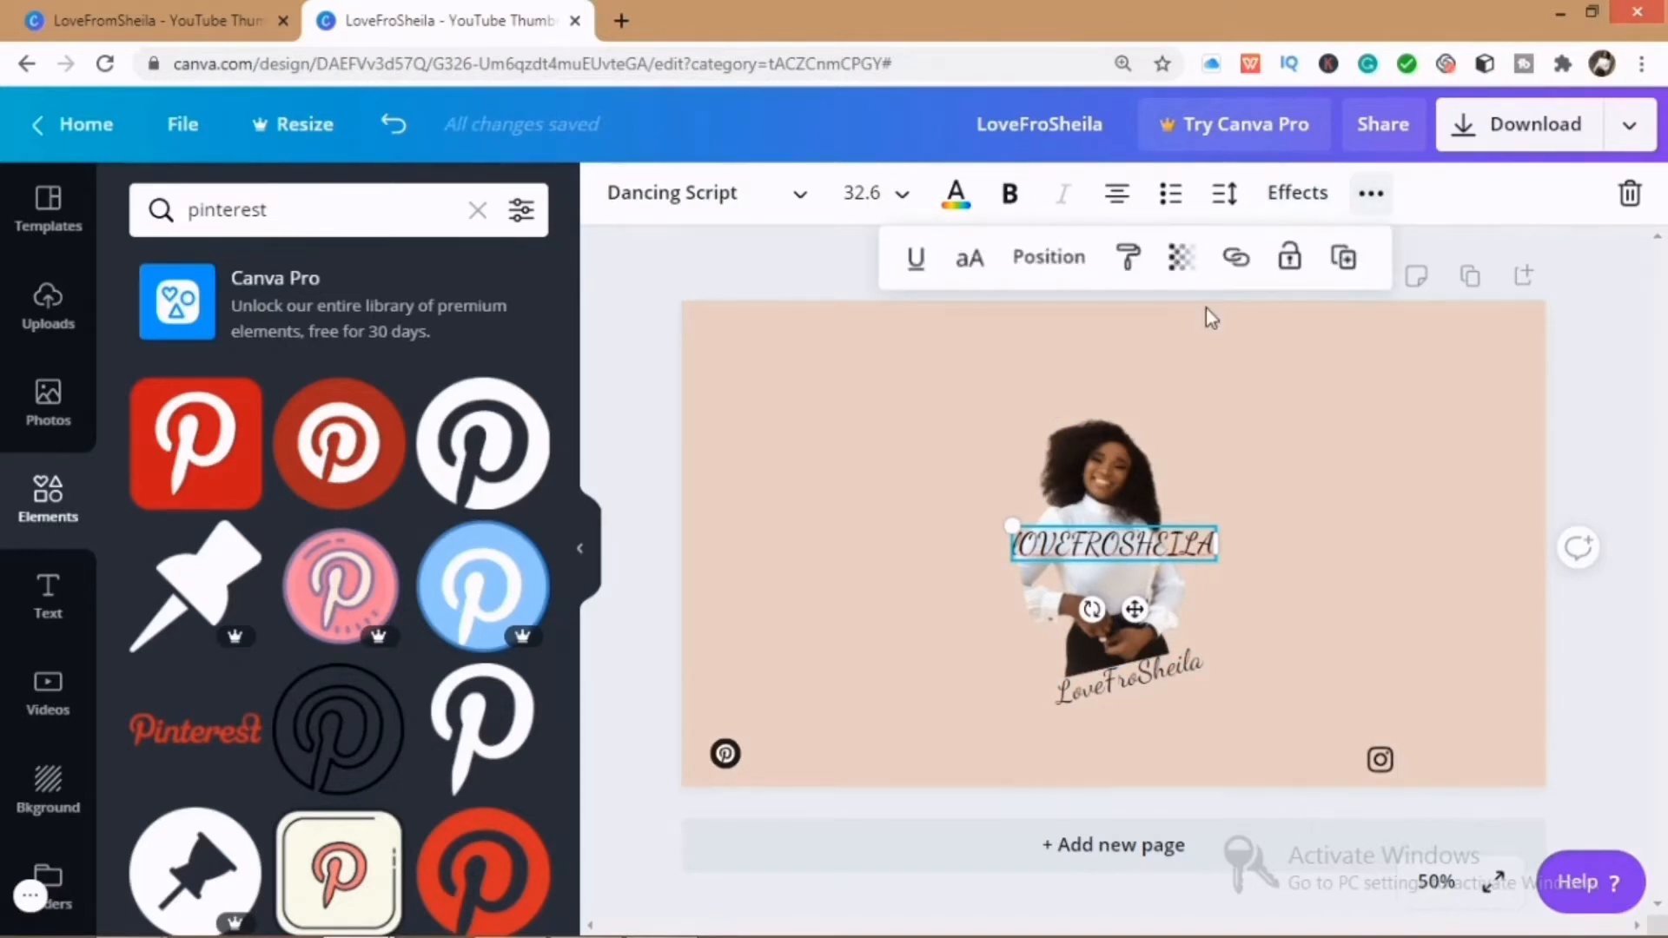
{"action": "left_click", "coordinate": [961, 261]}
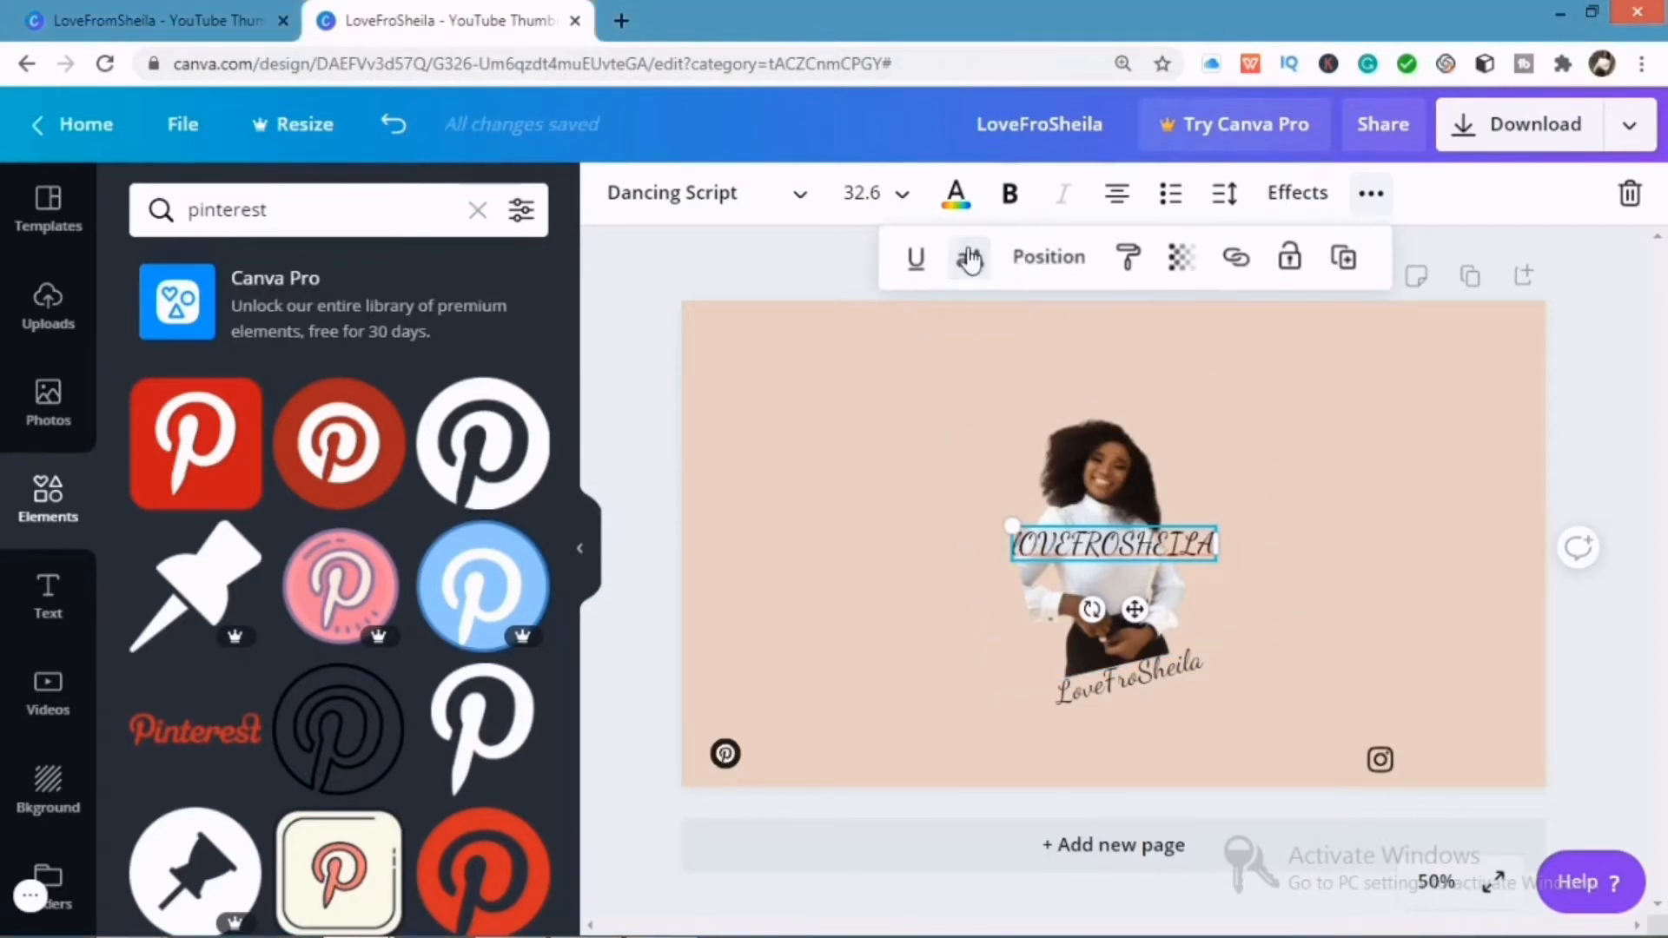
Step: Shrink the new text to a font size of about 16.3 and move it beside the Pinterest icon
{"action": "left_click_drag", "start_coordinate": [1218, 545], "coordinate": [1096, 610]}
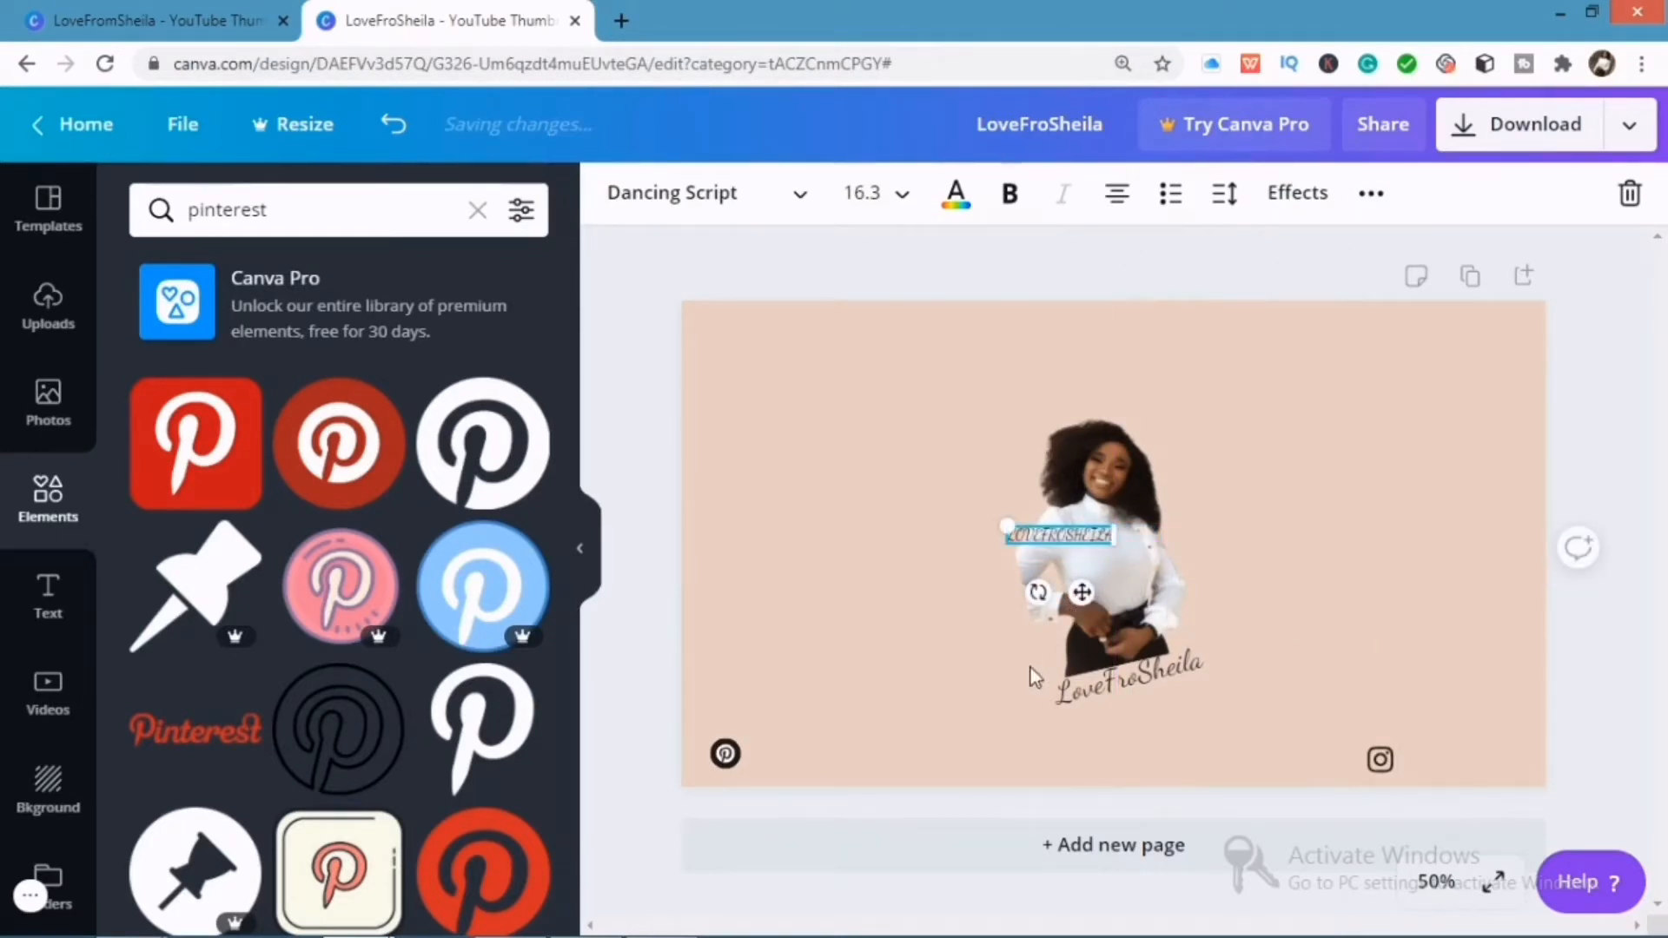
{"action": "left_click_drag", "start_coordinate": [1034, 676], "coordinate": [814, 821]}
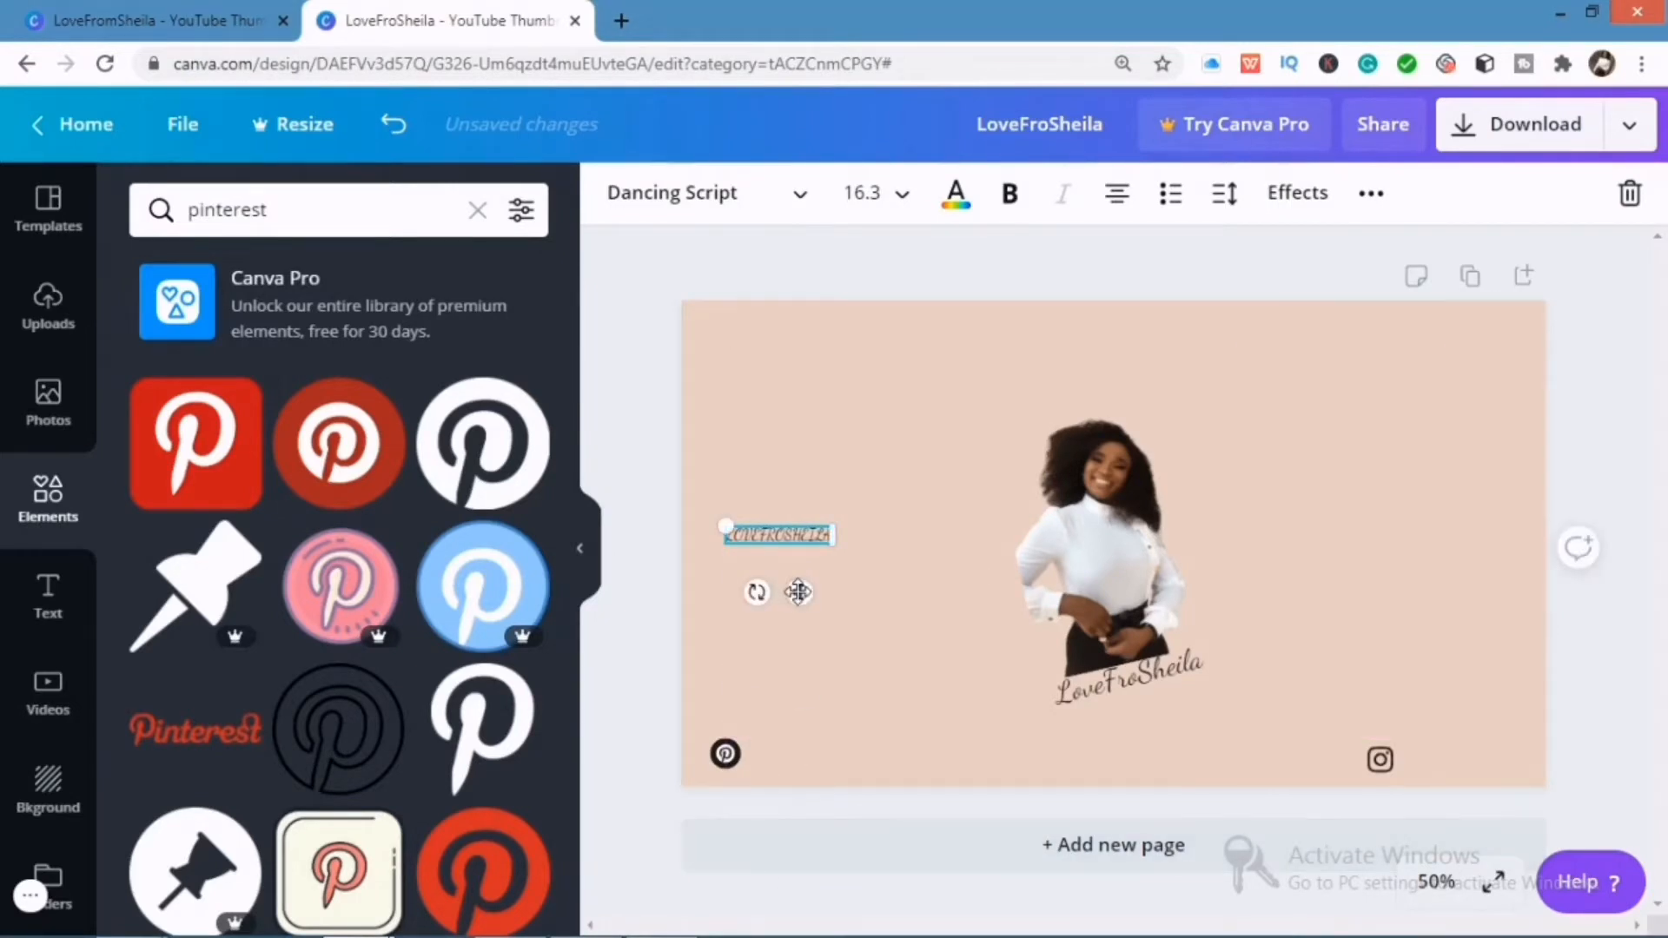
{"action": "left_click_drag", "start_coordinate": [824, 620], "coordinate": [869, 798]}
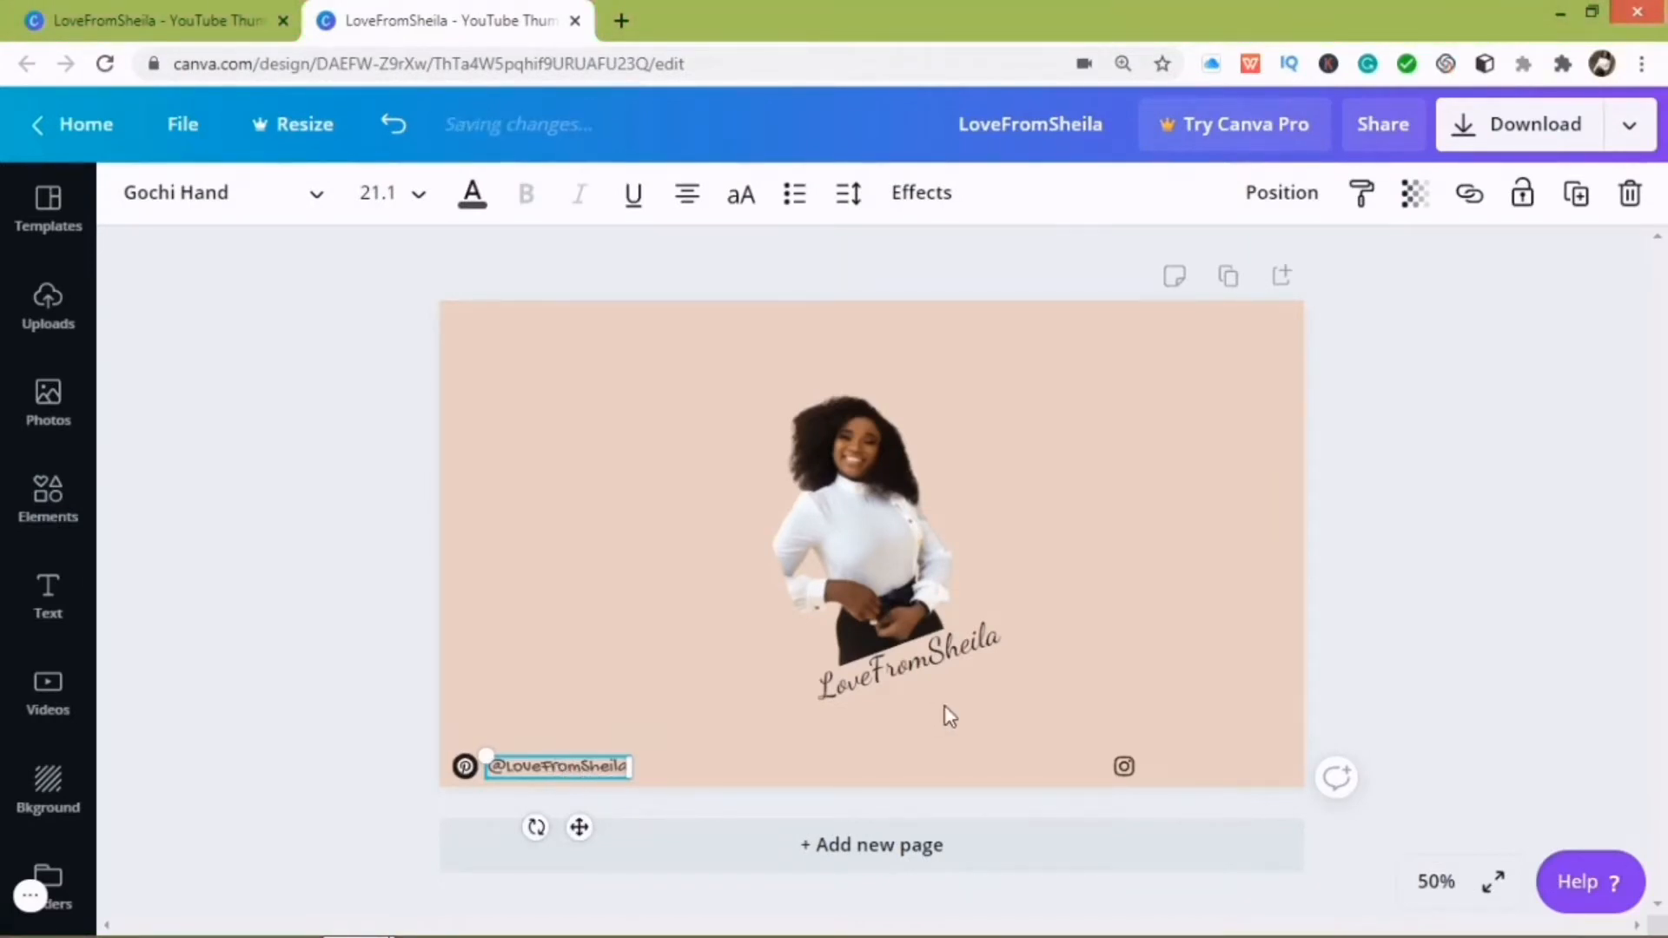
{"action": "left_click", "coordinate": [1198, 766]}
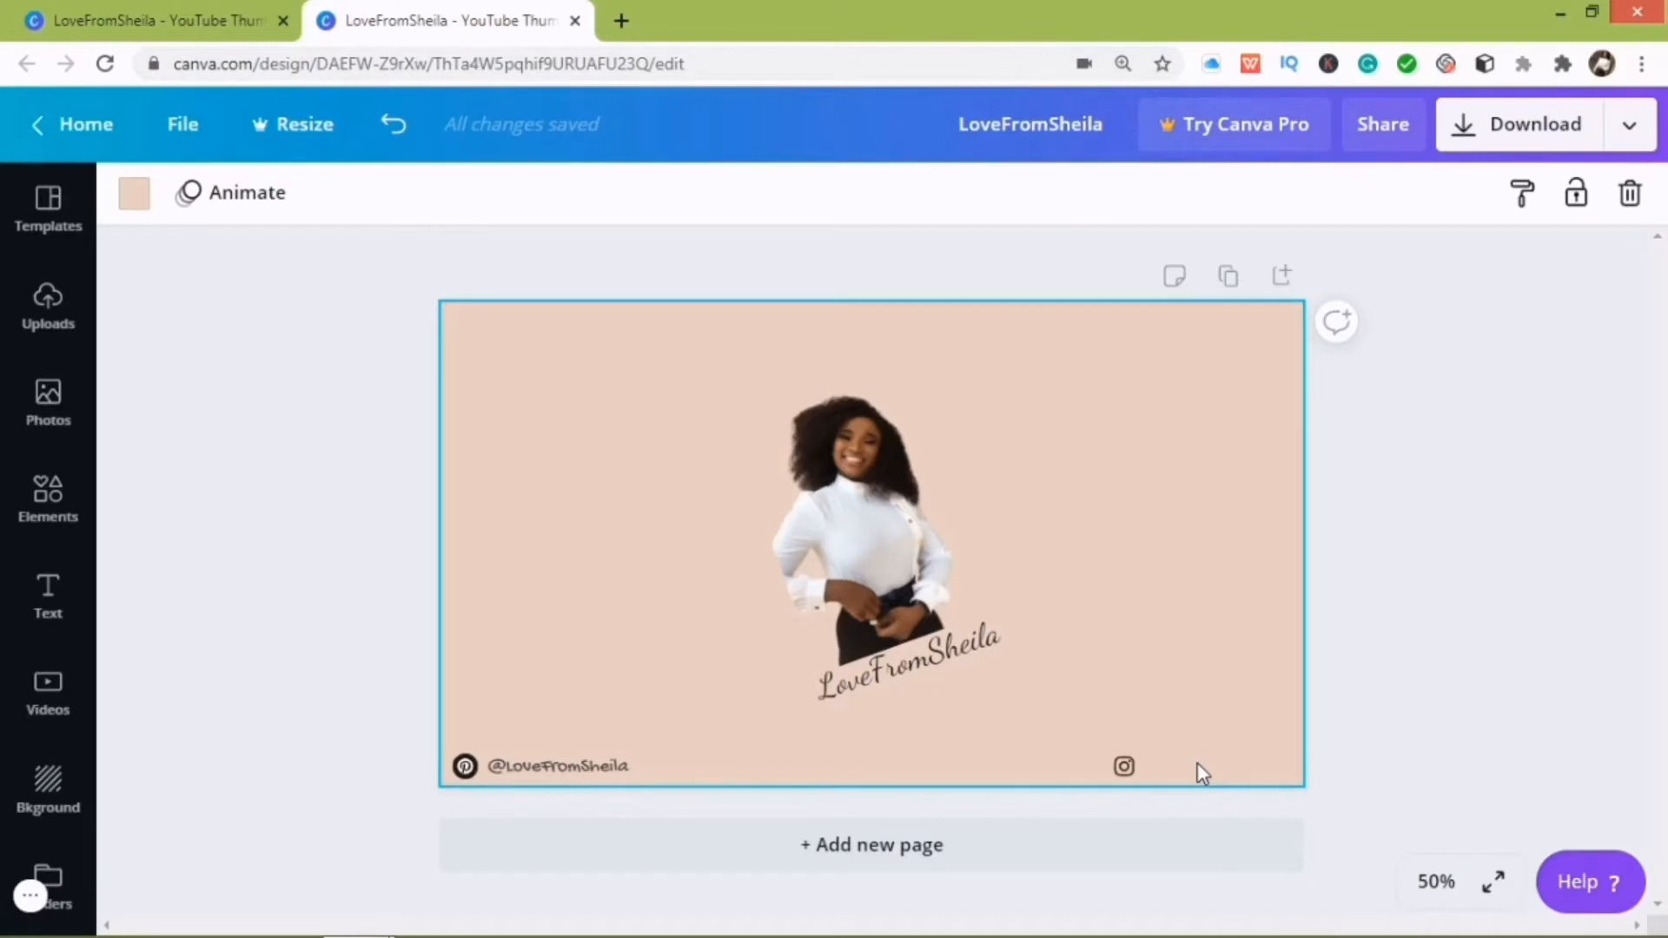
{"action": "key", "text": "ctrl+z"}
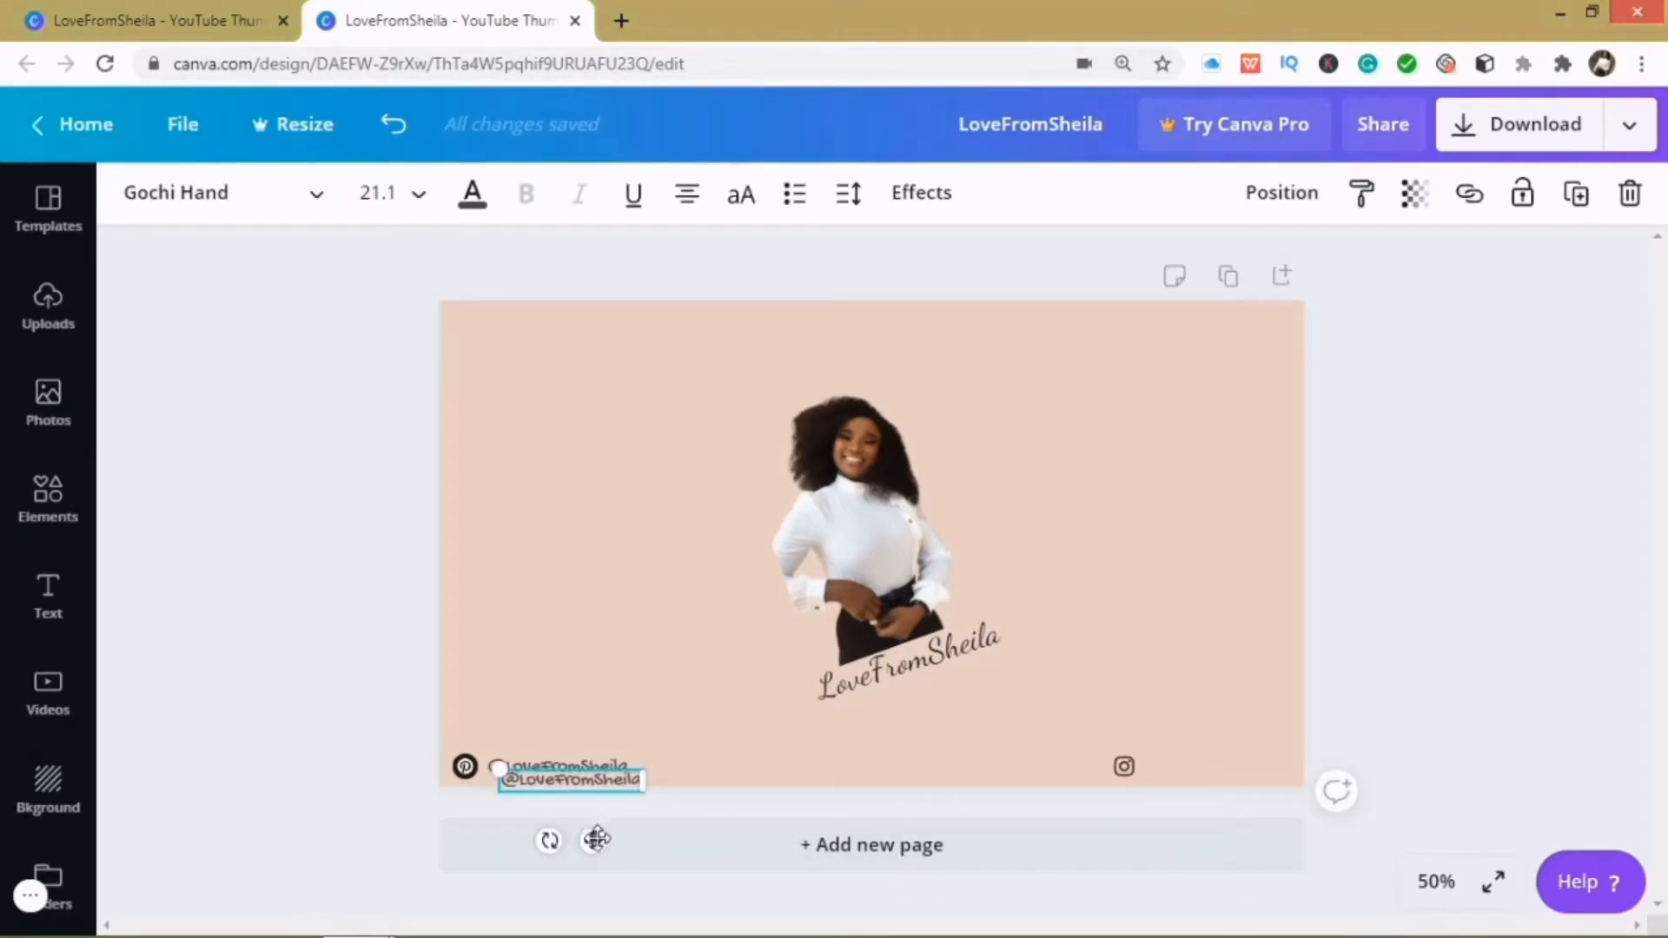
{"action": "left_click_drag", "start_coordinate": [596, 838], "coordinate": [1241, 829]}
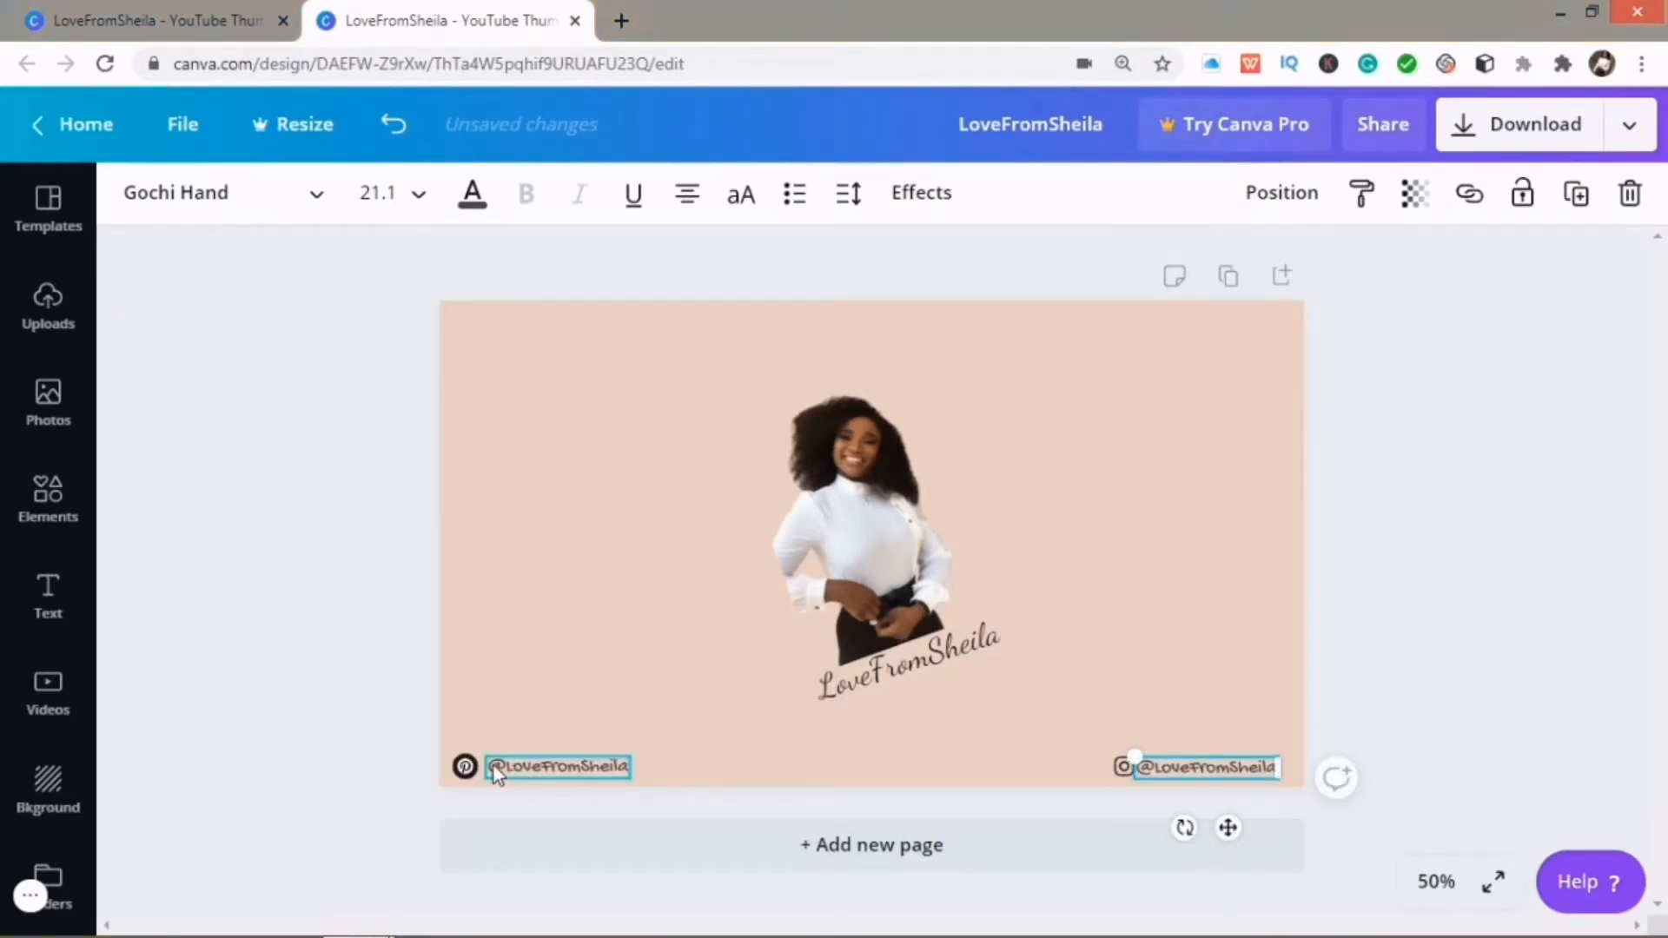
Step: Move the Pinterest icon closer to its handle text in the page's lower-left corner
{"action": "left_click", "coordinate": [464, 765]}
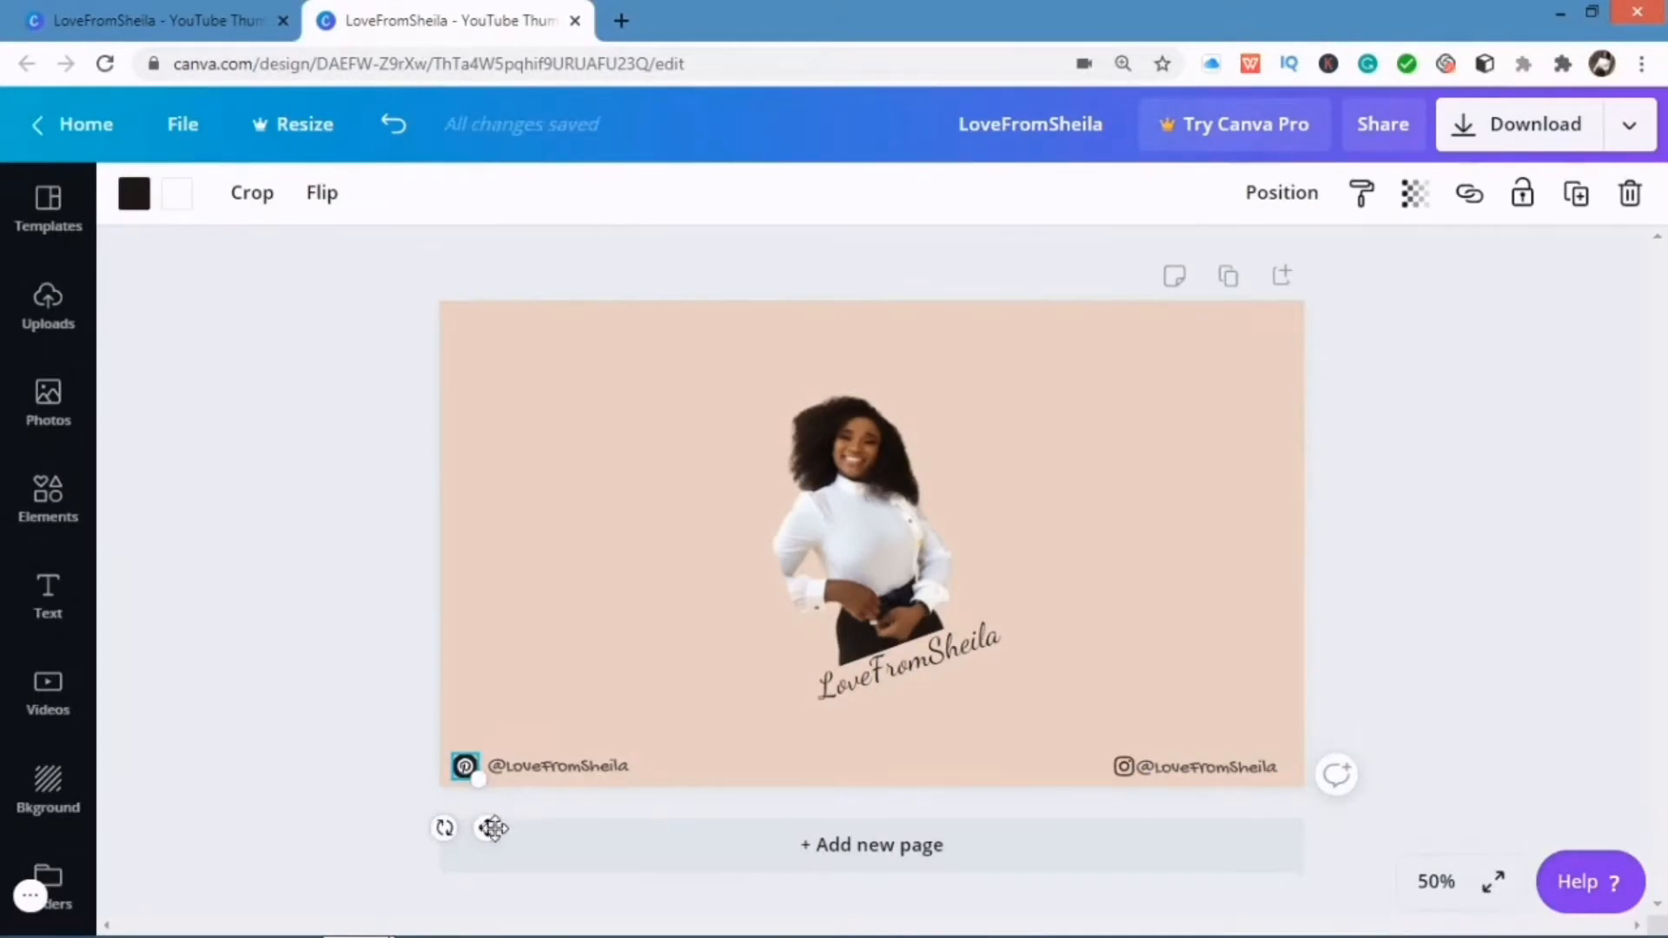
{"action": "left_click_drag", "start_coordinate": [502, 828], "coordinate": [512, 840]}
{"action": "left_click", "coordinate": [1383, 619]}
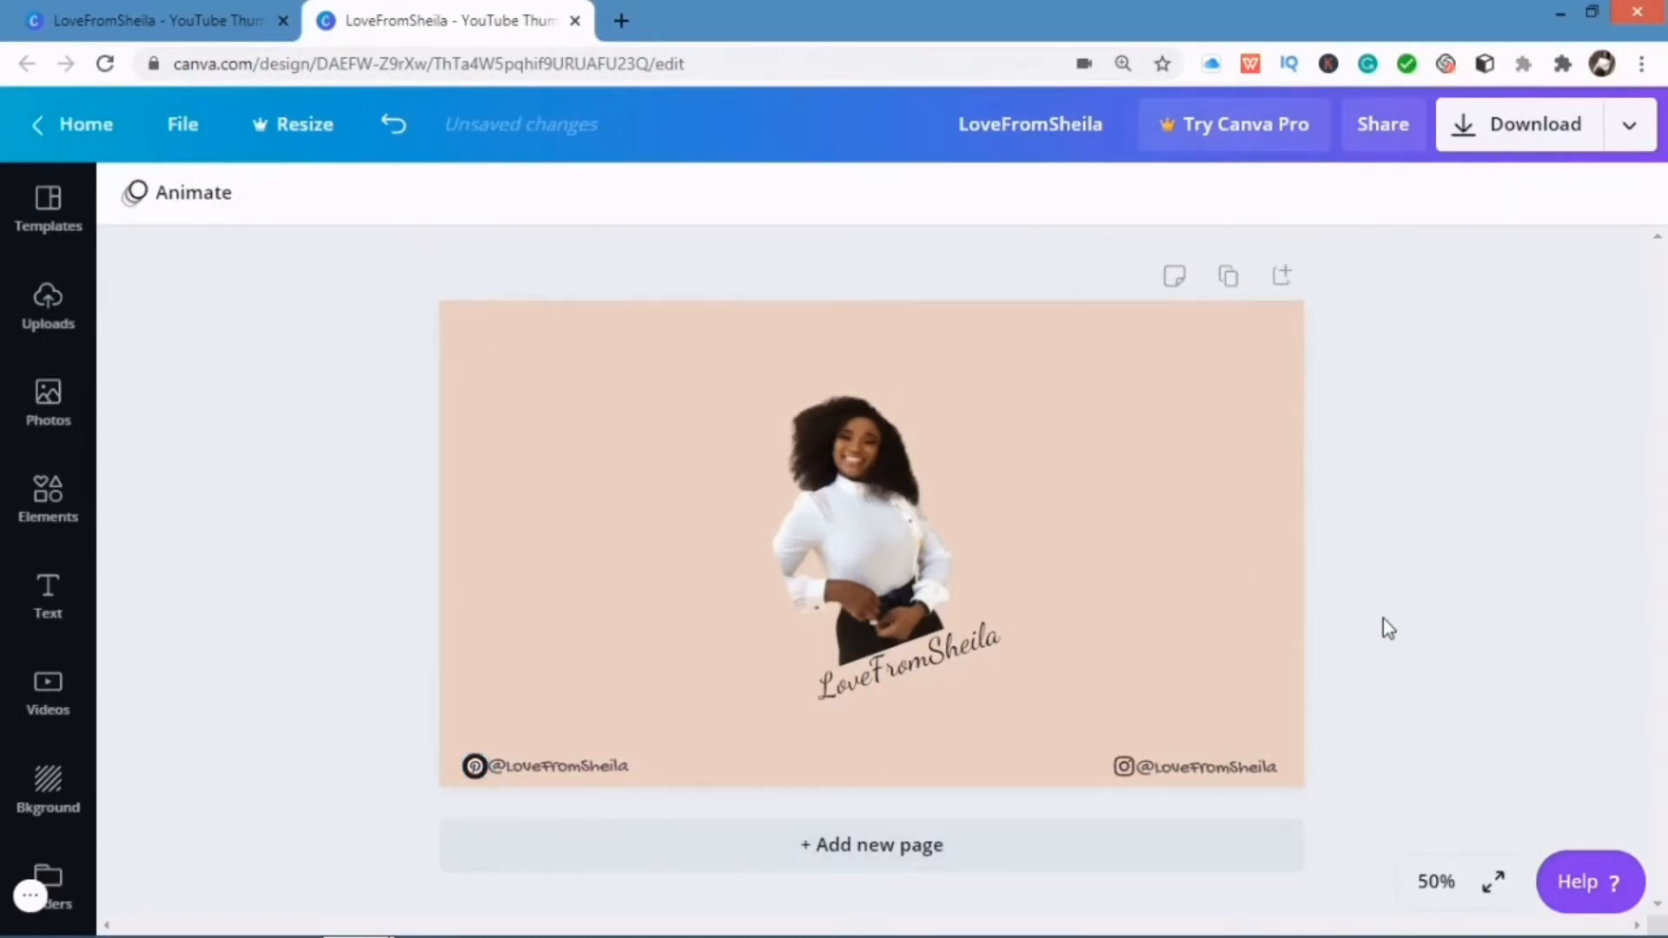
Step: Check the second page of the original design in the other browser tab, and add a blank second page to the new design
{"action": "left_click", "coordinate": [236, 11]}
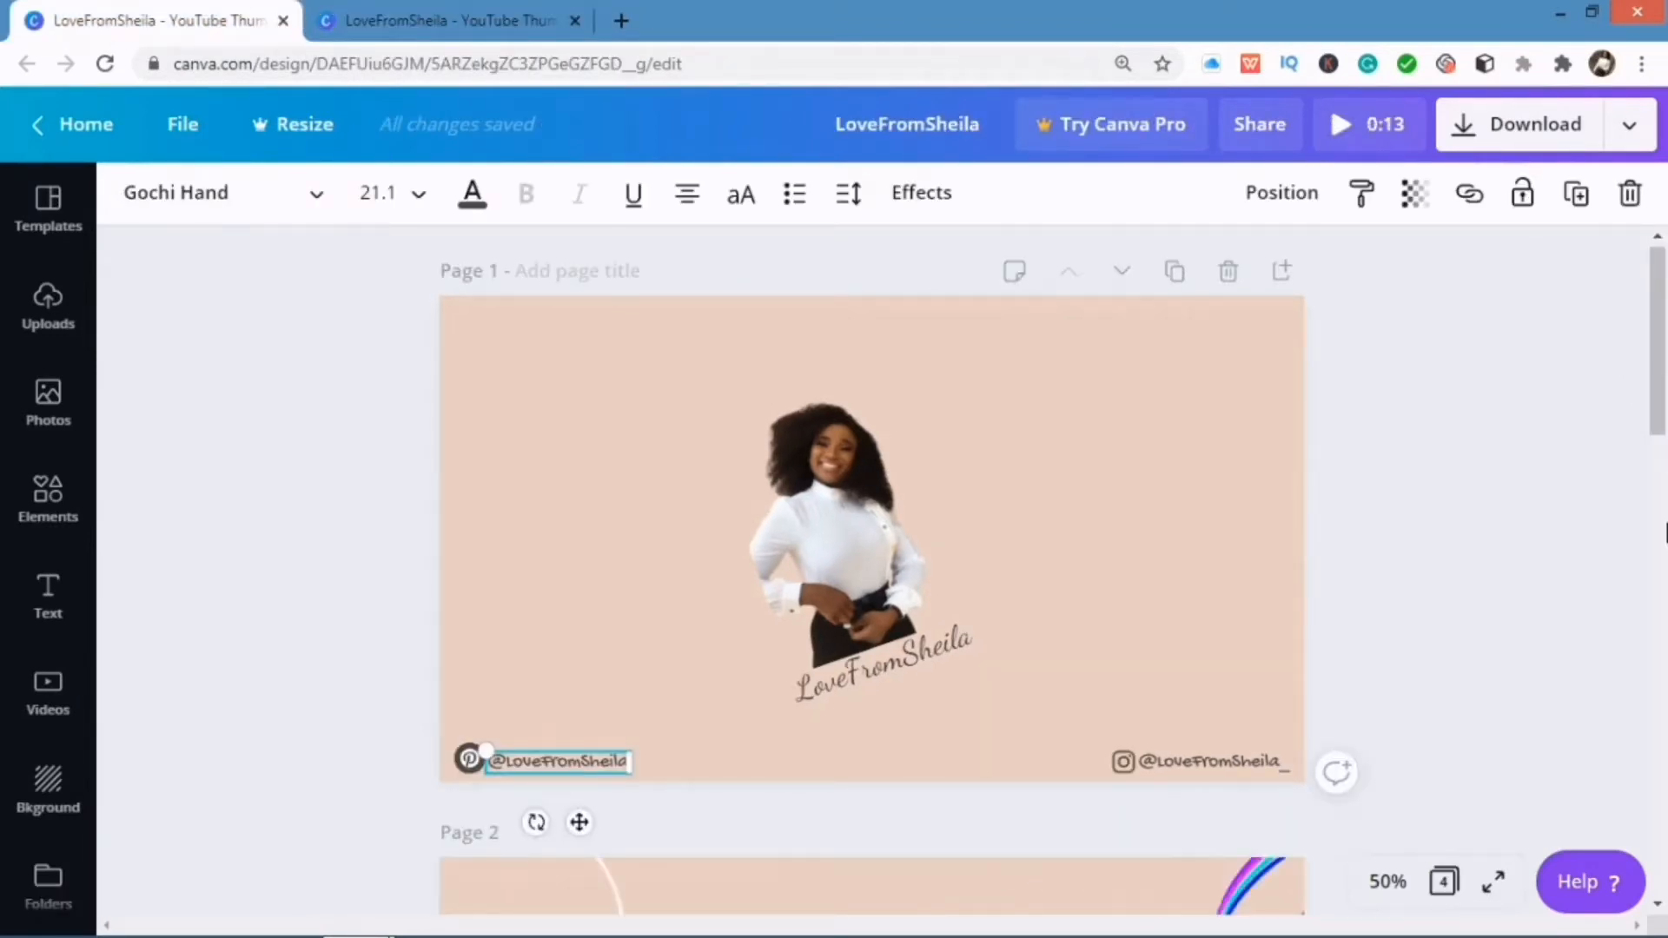
{"action": "left_click_drag", "start_coordinate": [1661, 354], "coordinate": [1665, 481]}
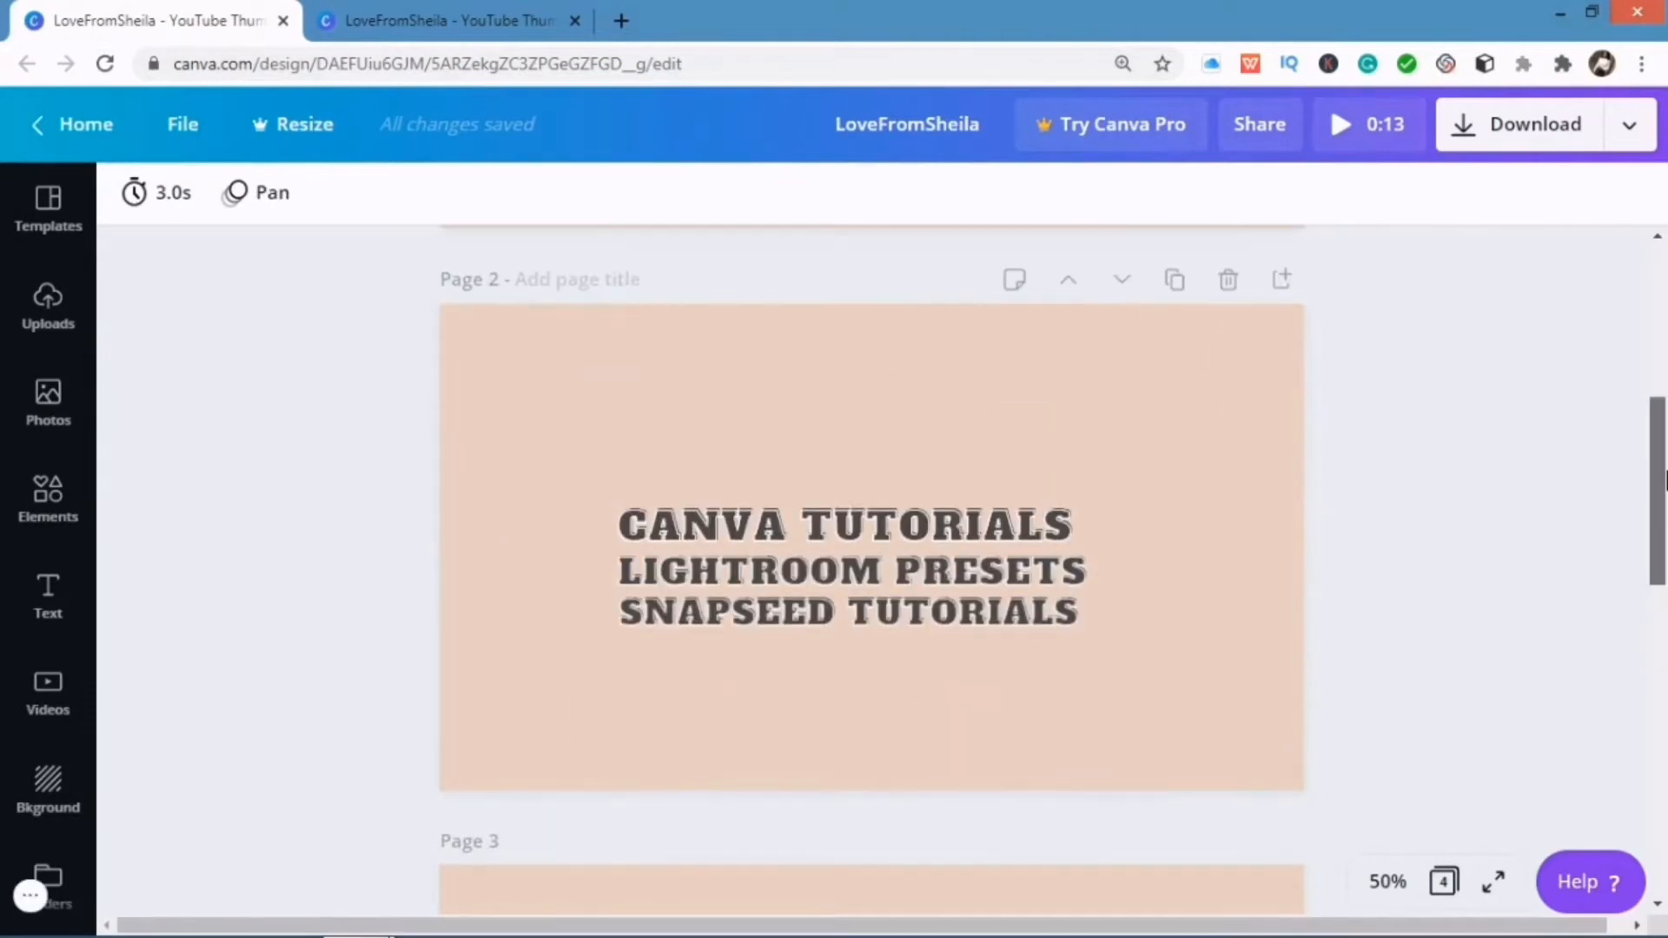
{"action": "left_click", "coordinate": [398, 12]}
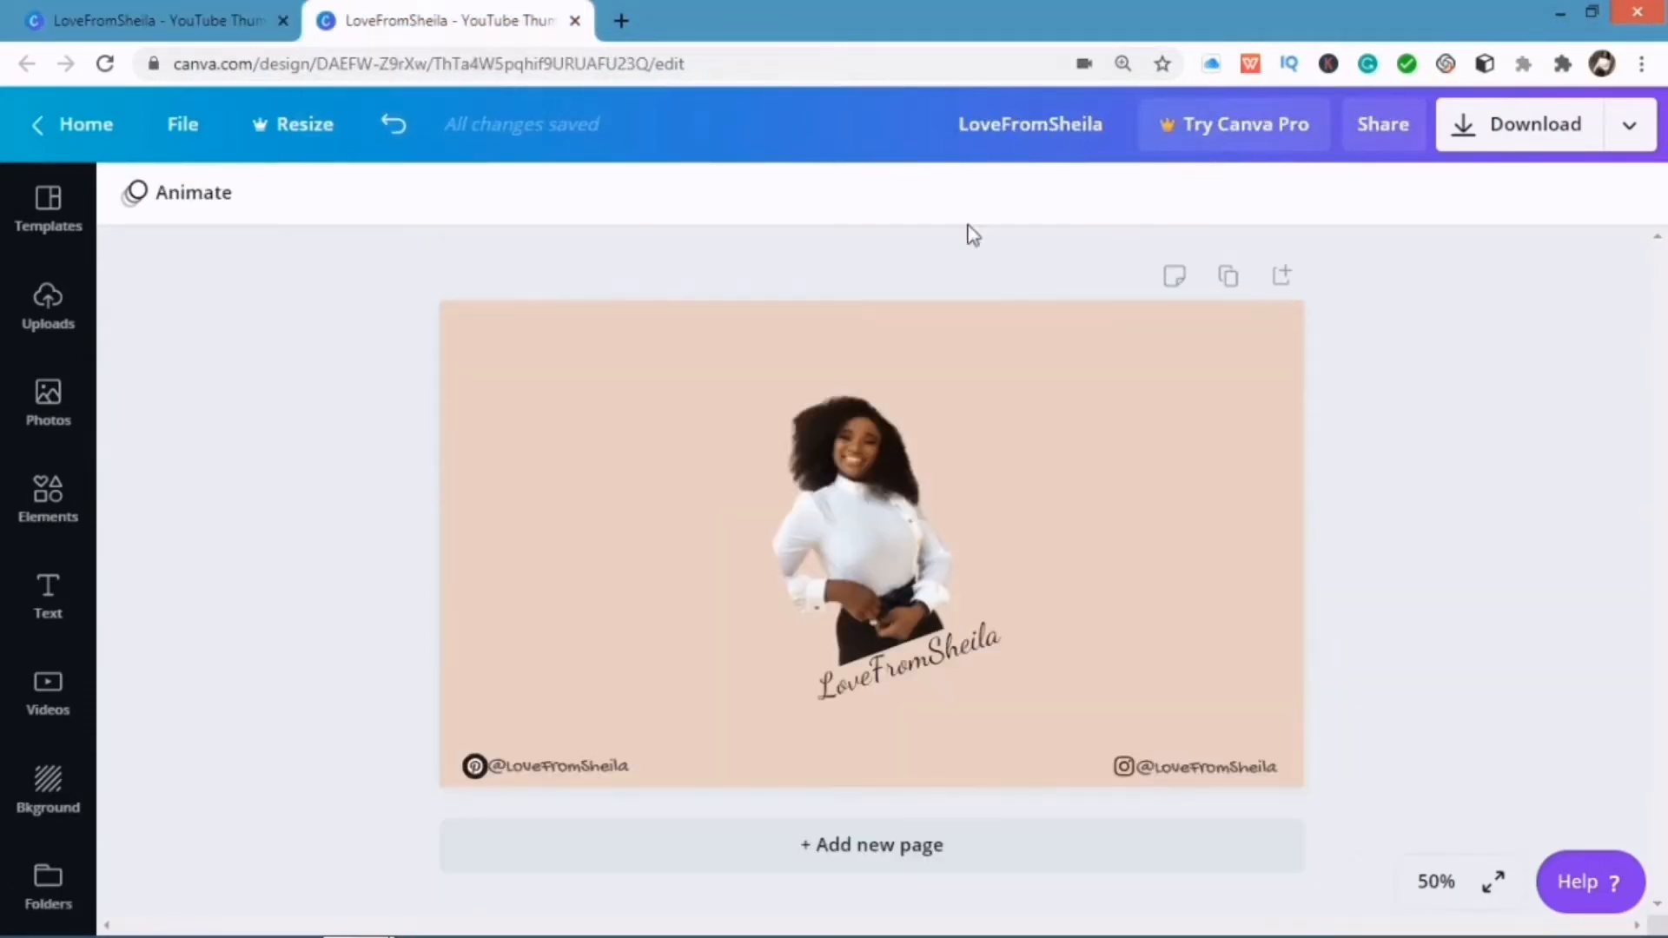
{"action": "left_click", "coordinate": [1282, 276]}
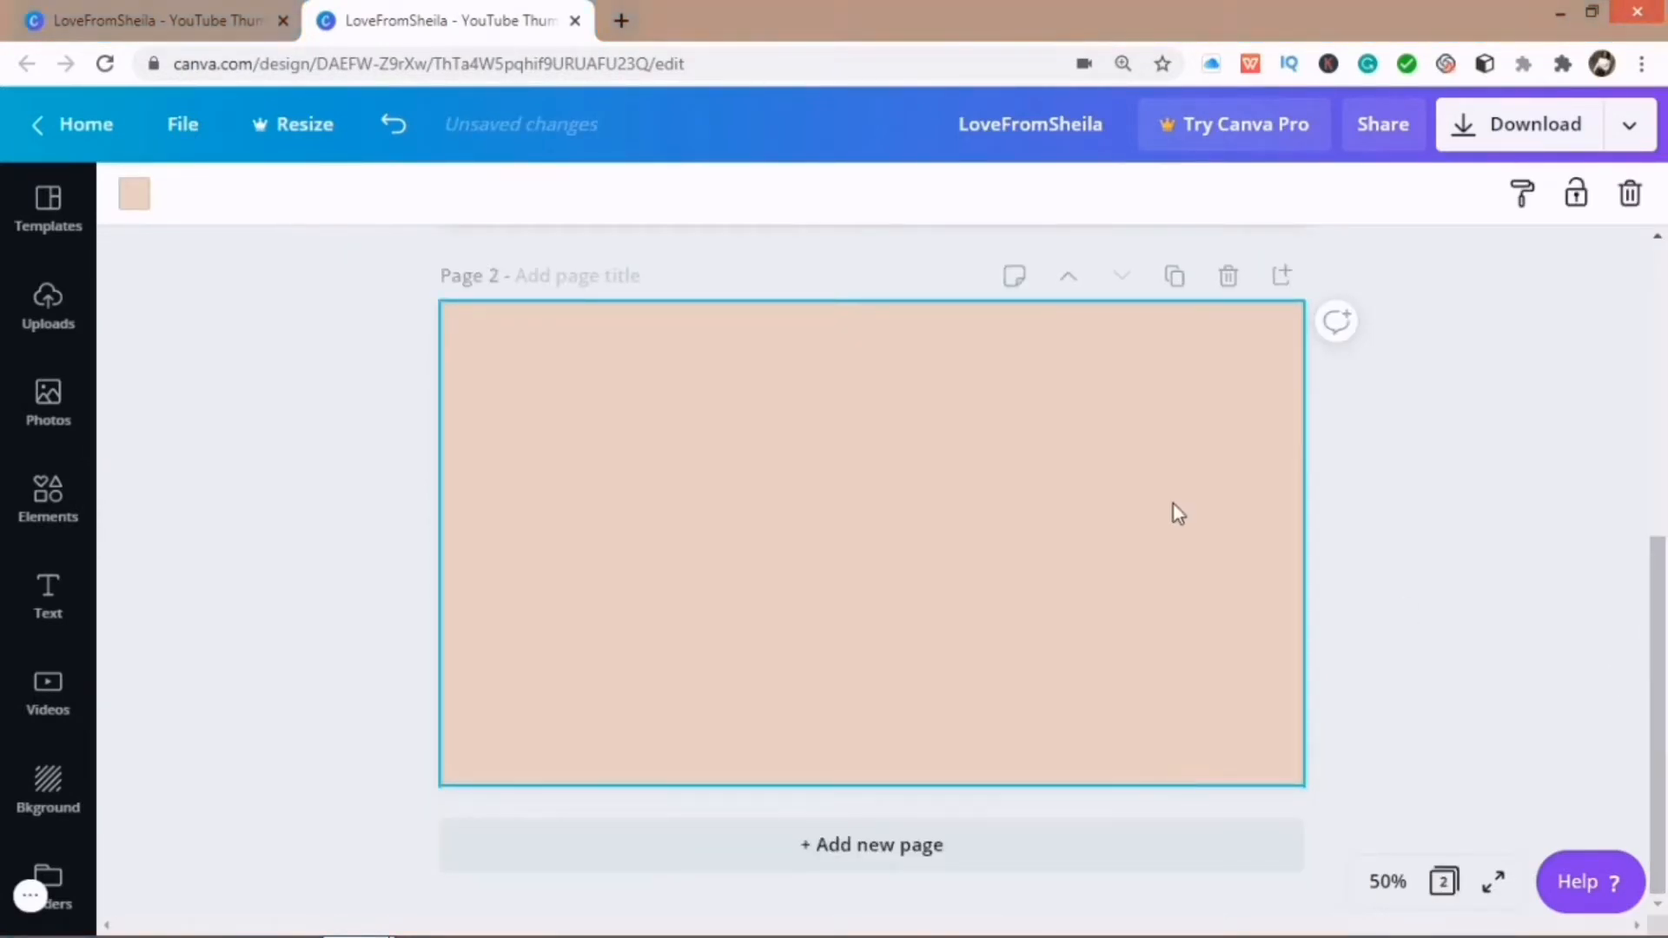
Step: Look through all recently used elements and return to the general elements overview
{"action": "left_click", "coordinate": [50, 501]}
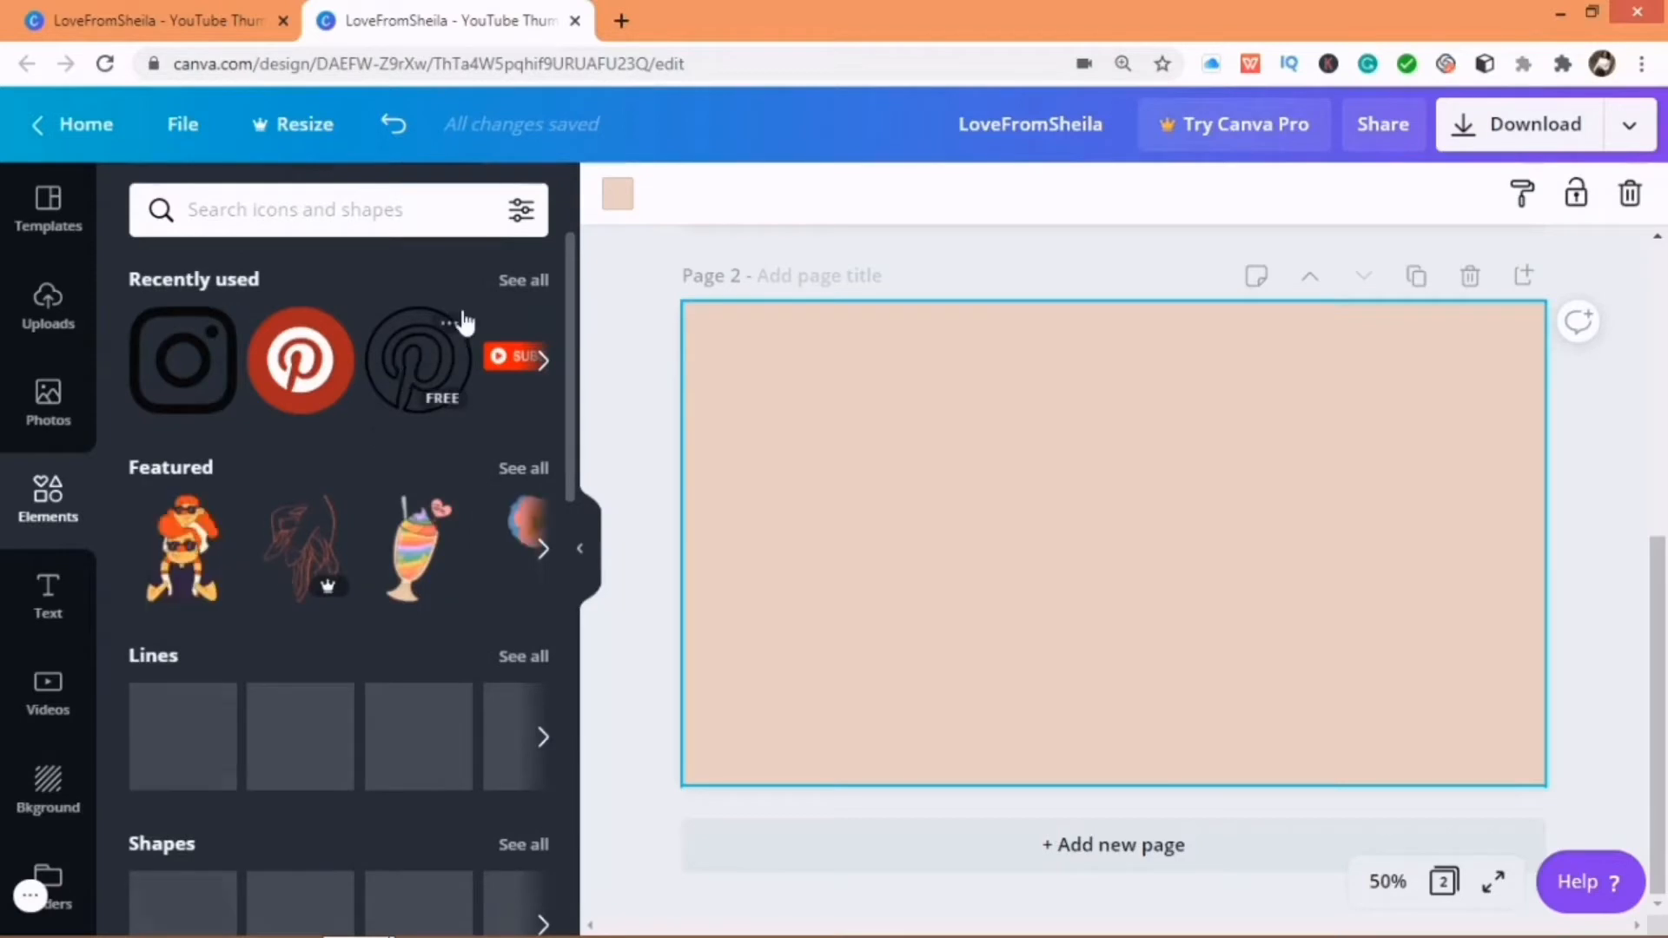
{"action": "left_click", "coordinate": [511, 282]}
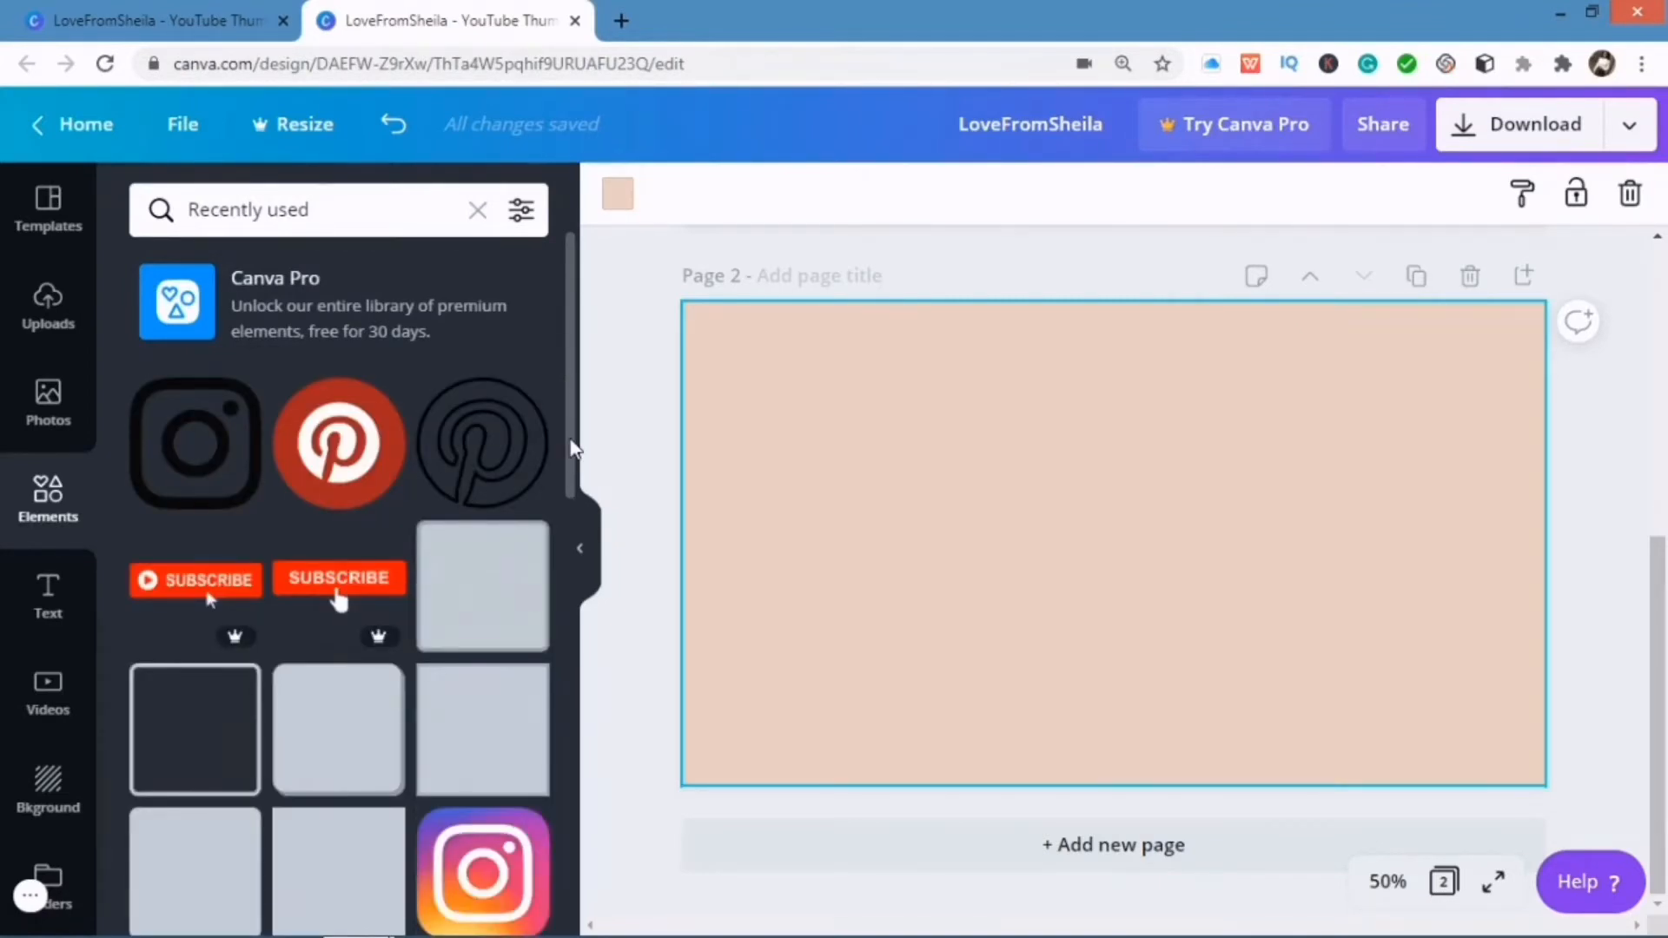
{"action": "scroll", "coordinate": [572, 448], "scroll_direction": "down", "scroll_amount": 6}
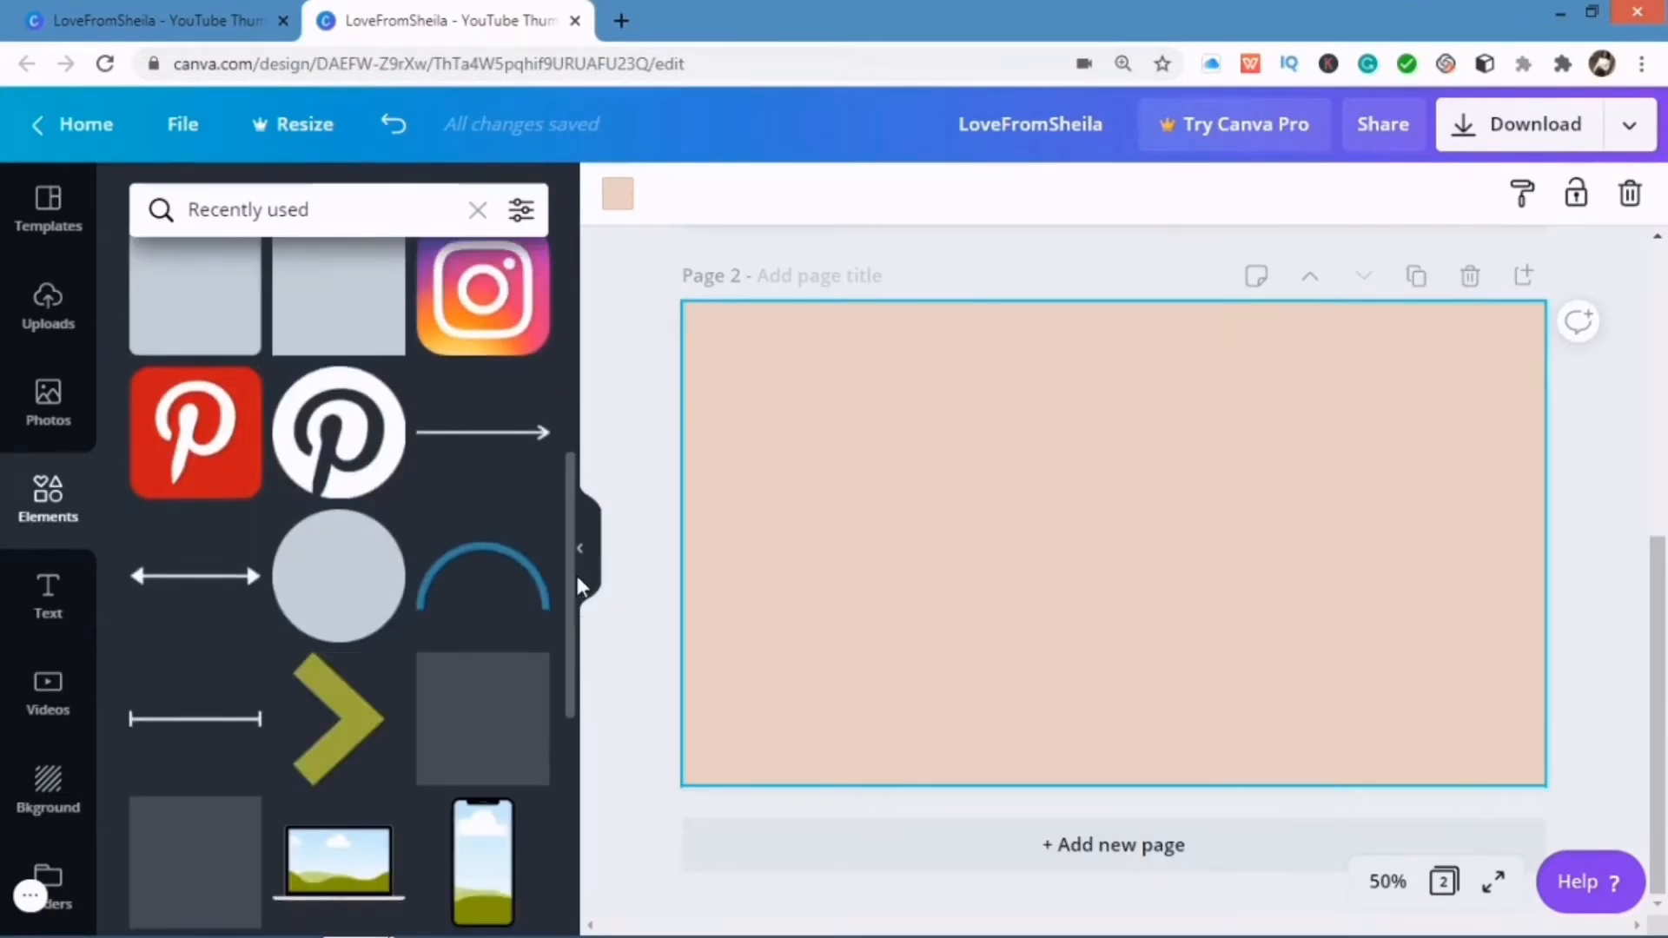
{"action": "scroll", "coordinate": [578, 573], "scroll_direction": "up", "scroll_amount": 2}
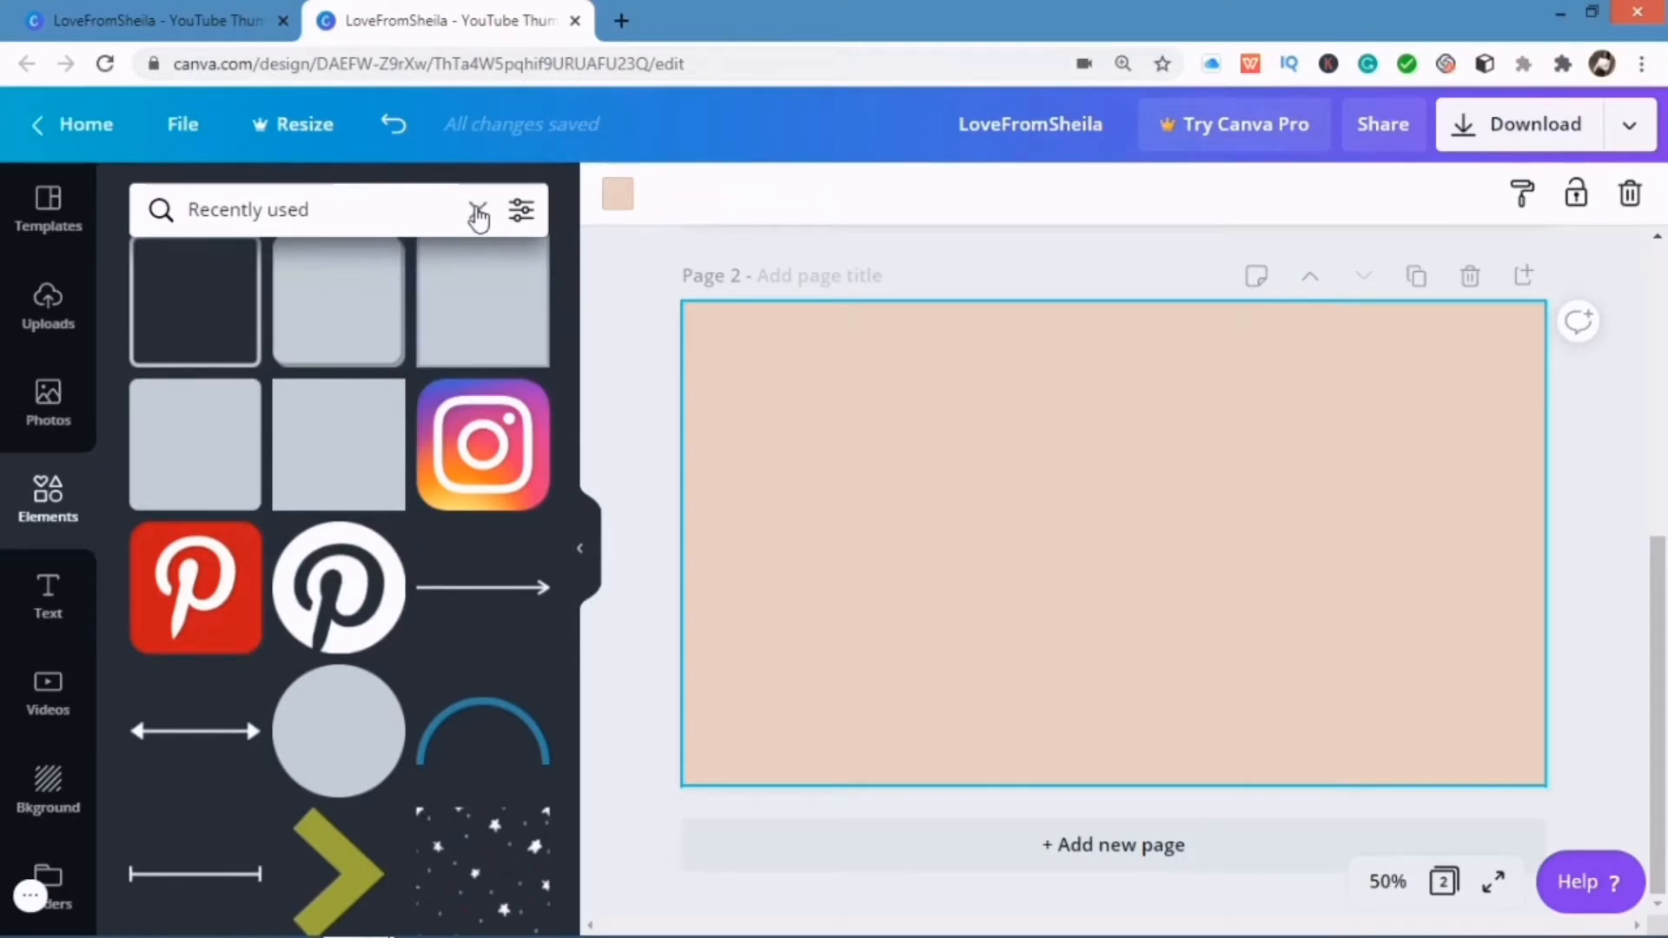
{"action": "left_click", "coordinate": [478, 213]}
Step: Open the complete Stickers collection from the elements overview and look through its categories
{"action": "scroll", "coordinate": [563, 535], "scroll_direction": "down", "scroll_amount": 1}
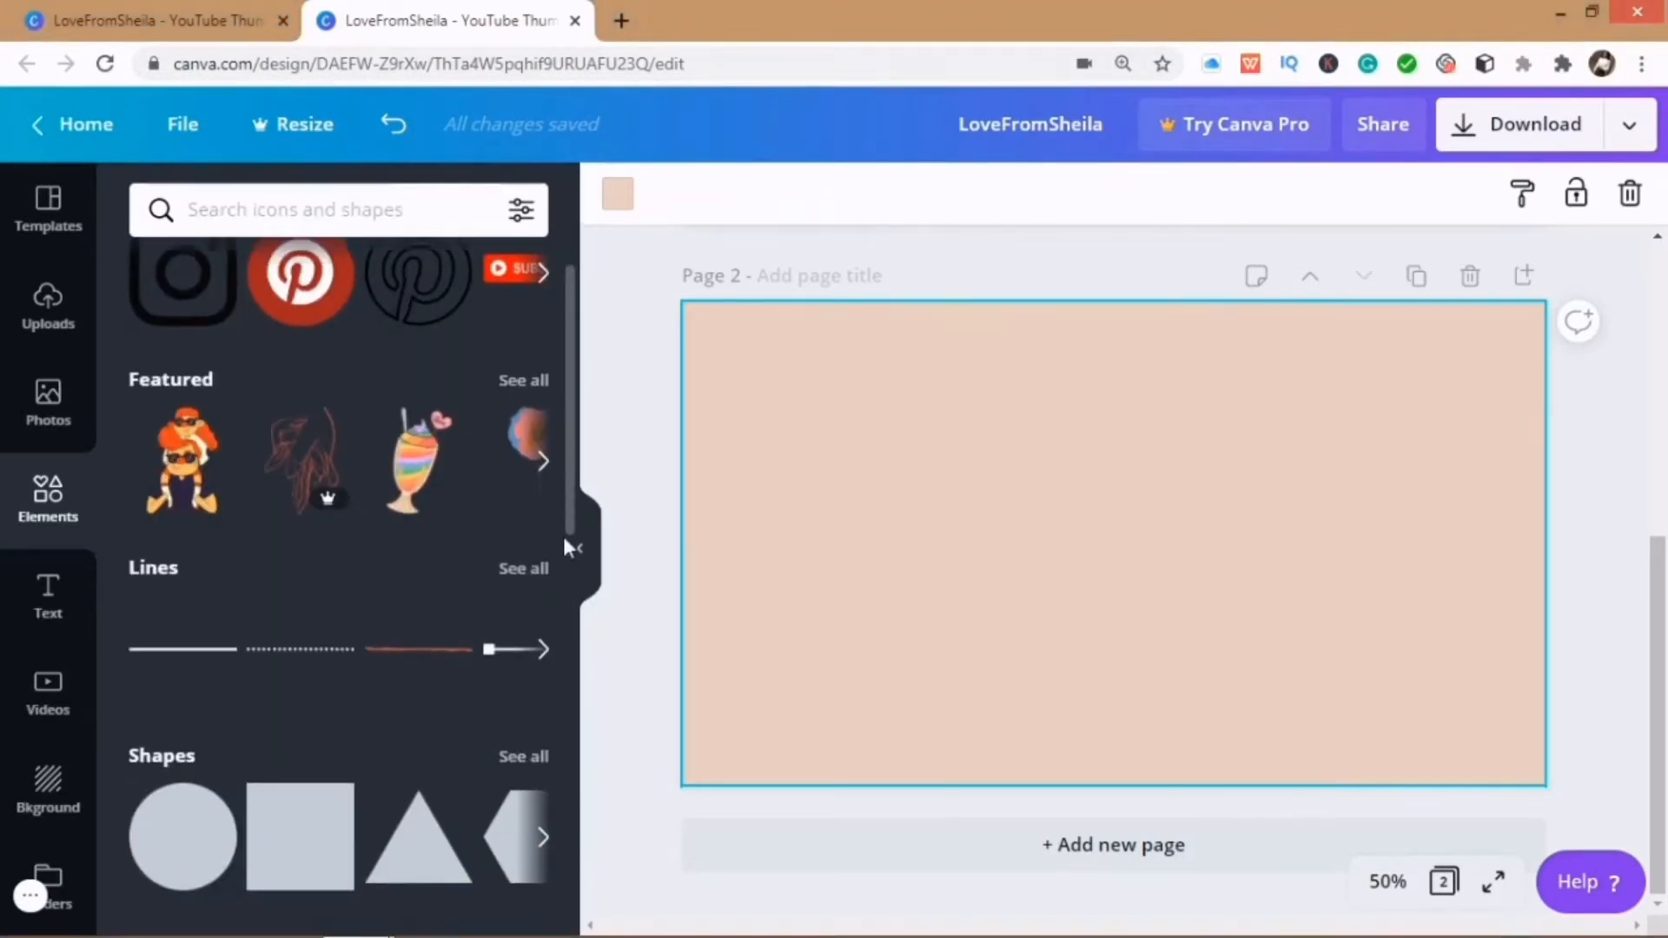
{"action": "scroll", "coordinate": [564, 546], "scroll_direction": "down", "scroll_amount": 1}
{"action": "scroll", "coordinate": [561, 679], "scroll_direction": "down", "scroll_amount": 6}
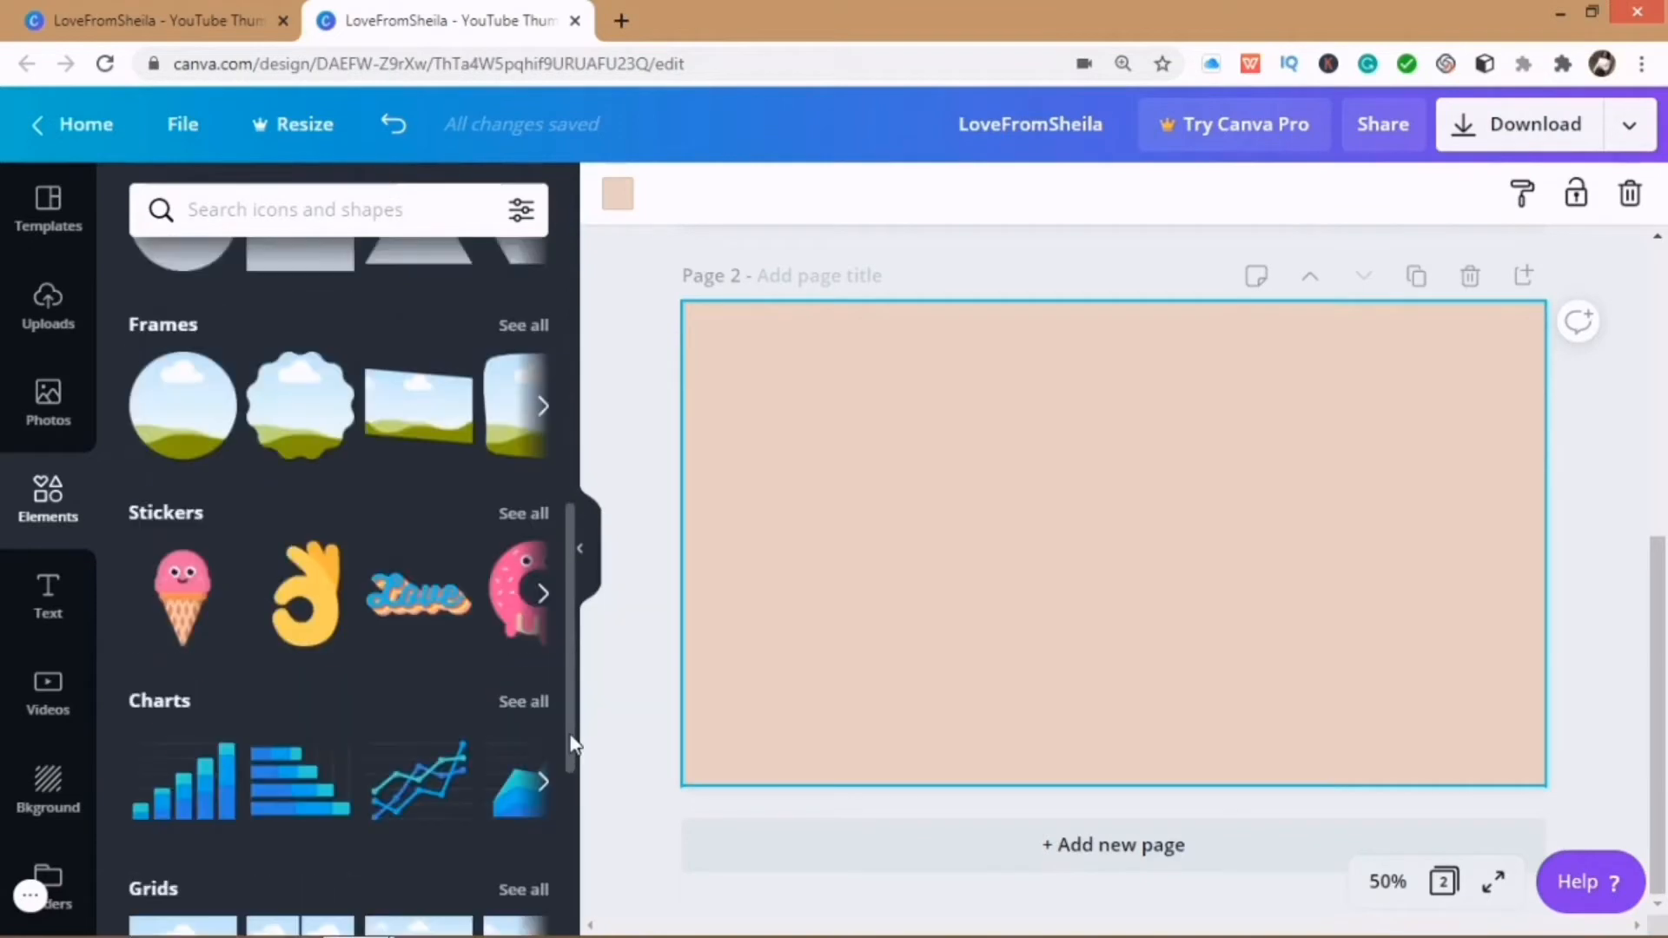
{"action": "scroll", "coordinate": [524, 458], "scroll_direction": "down", "scroll_amount": 2}
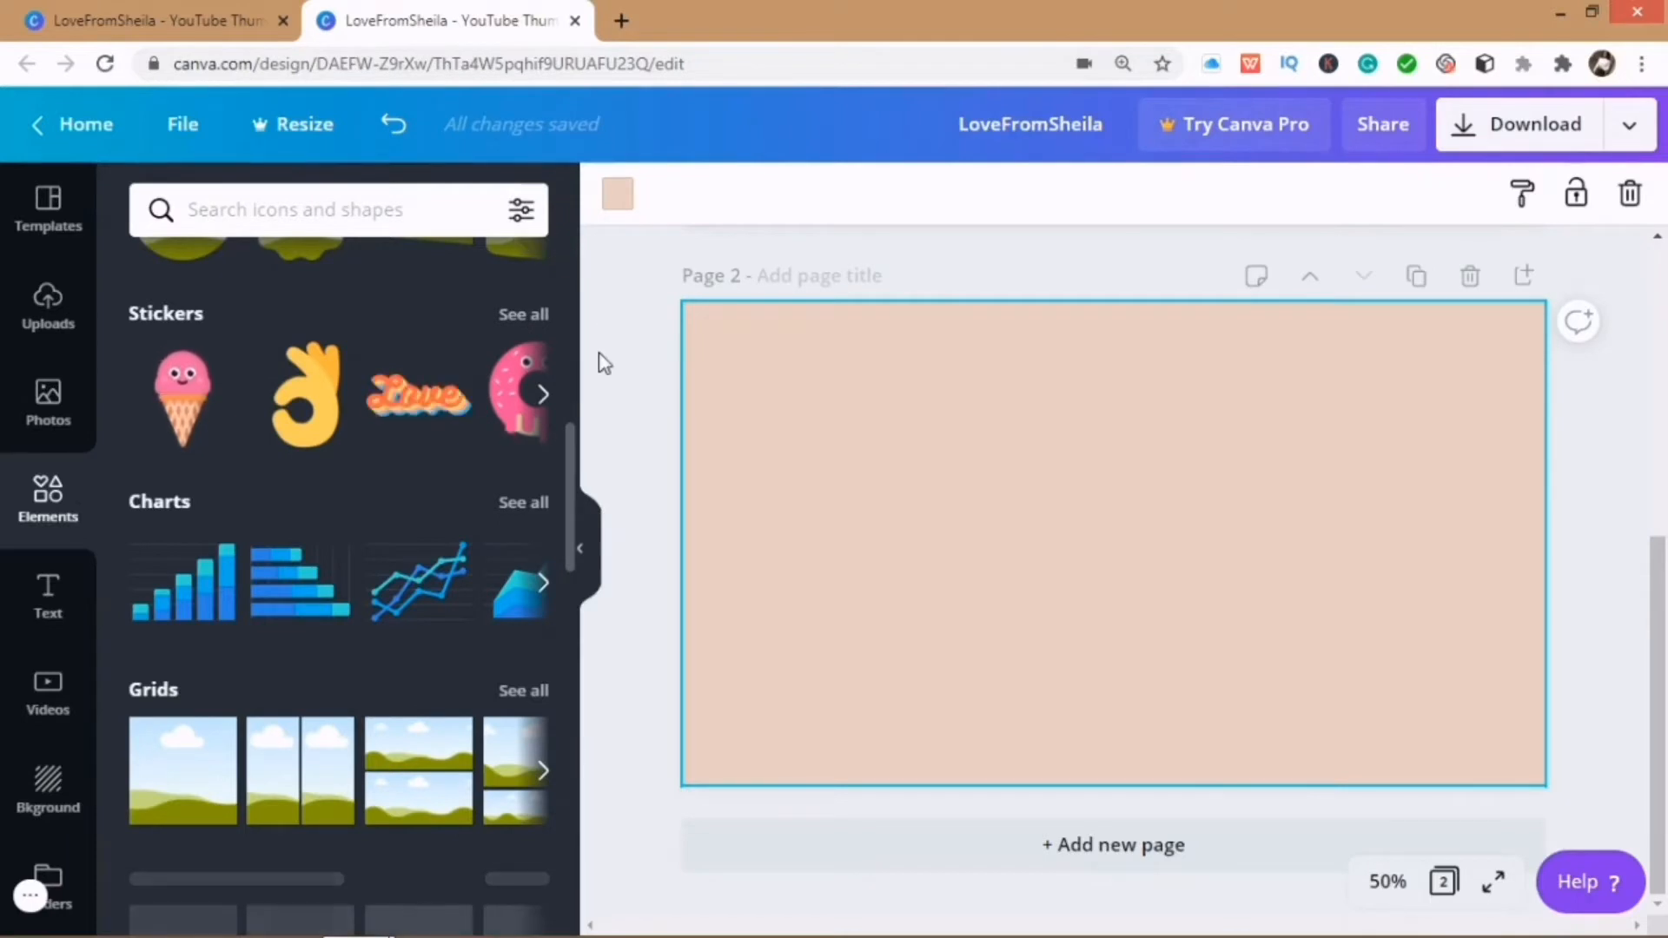
{"action": "left_click", "coordinate": [524, 313]}
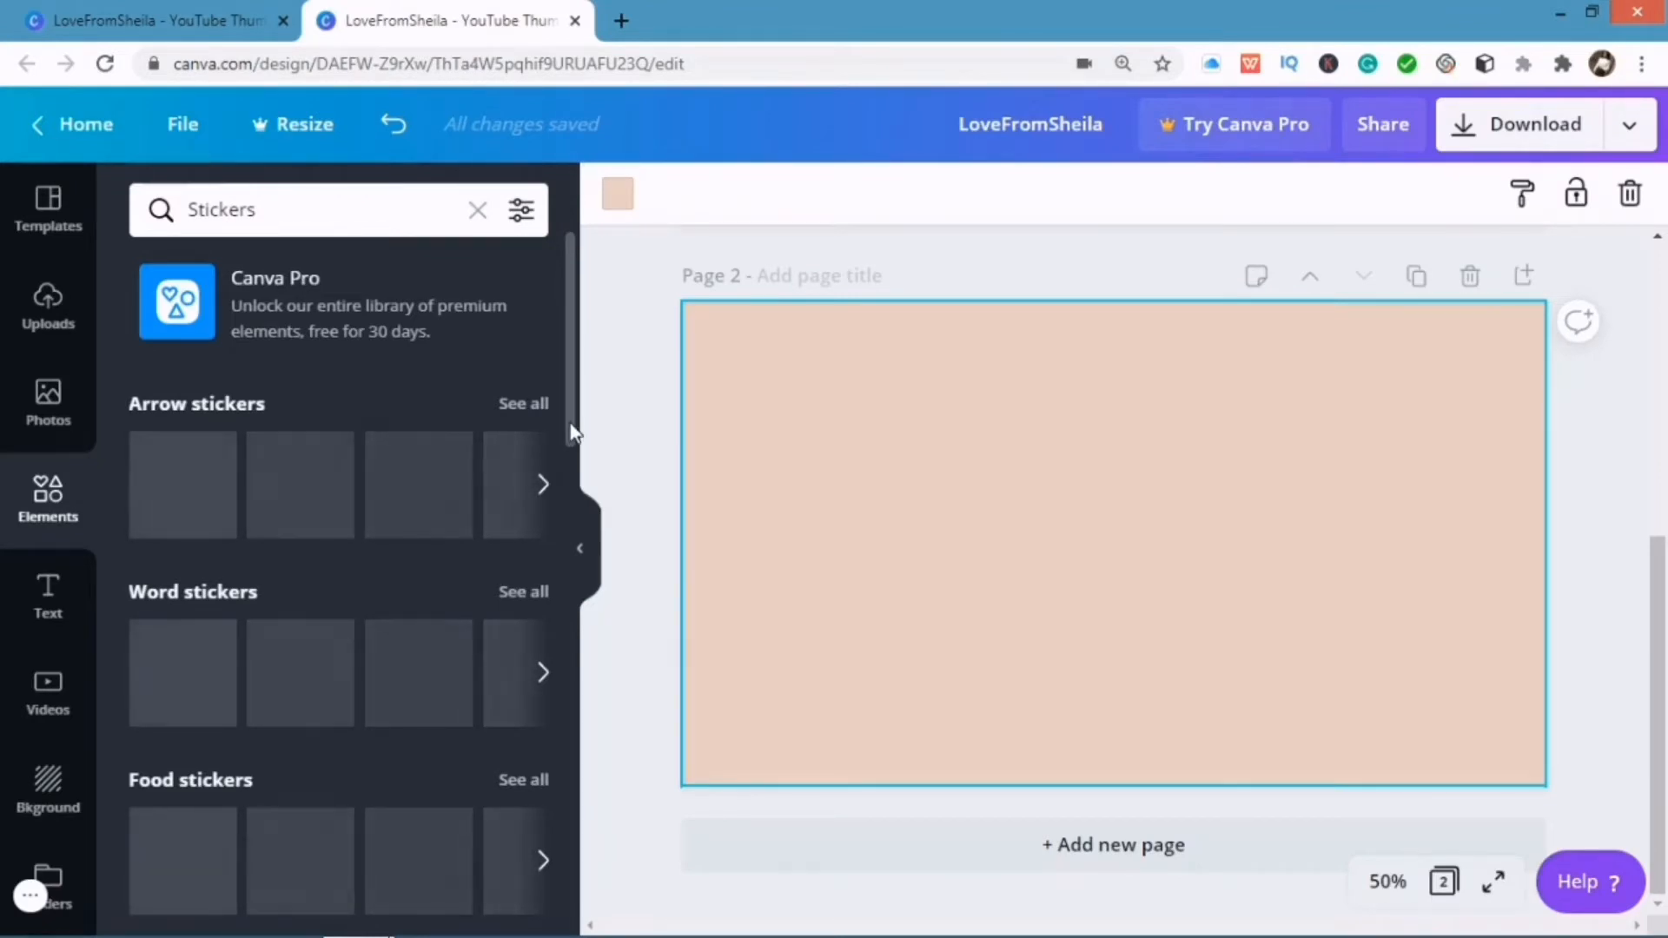
{"action": "left_click_drag", "start_coordinate": [570, 432], "coordinate": [572, 447]}
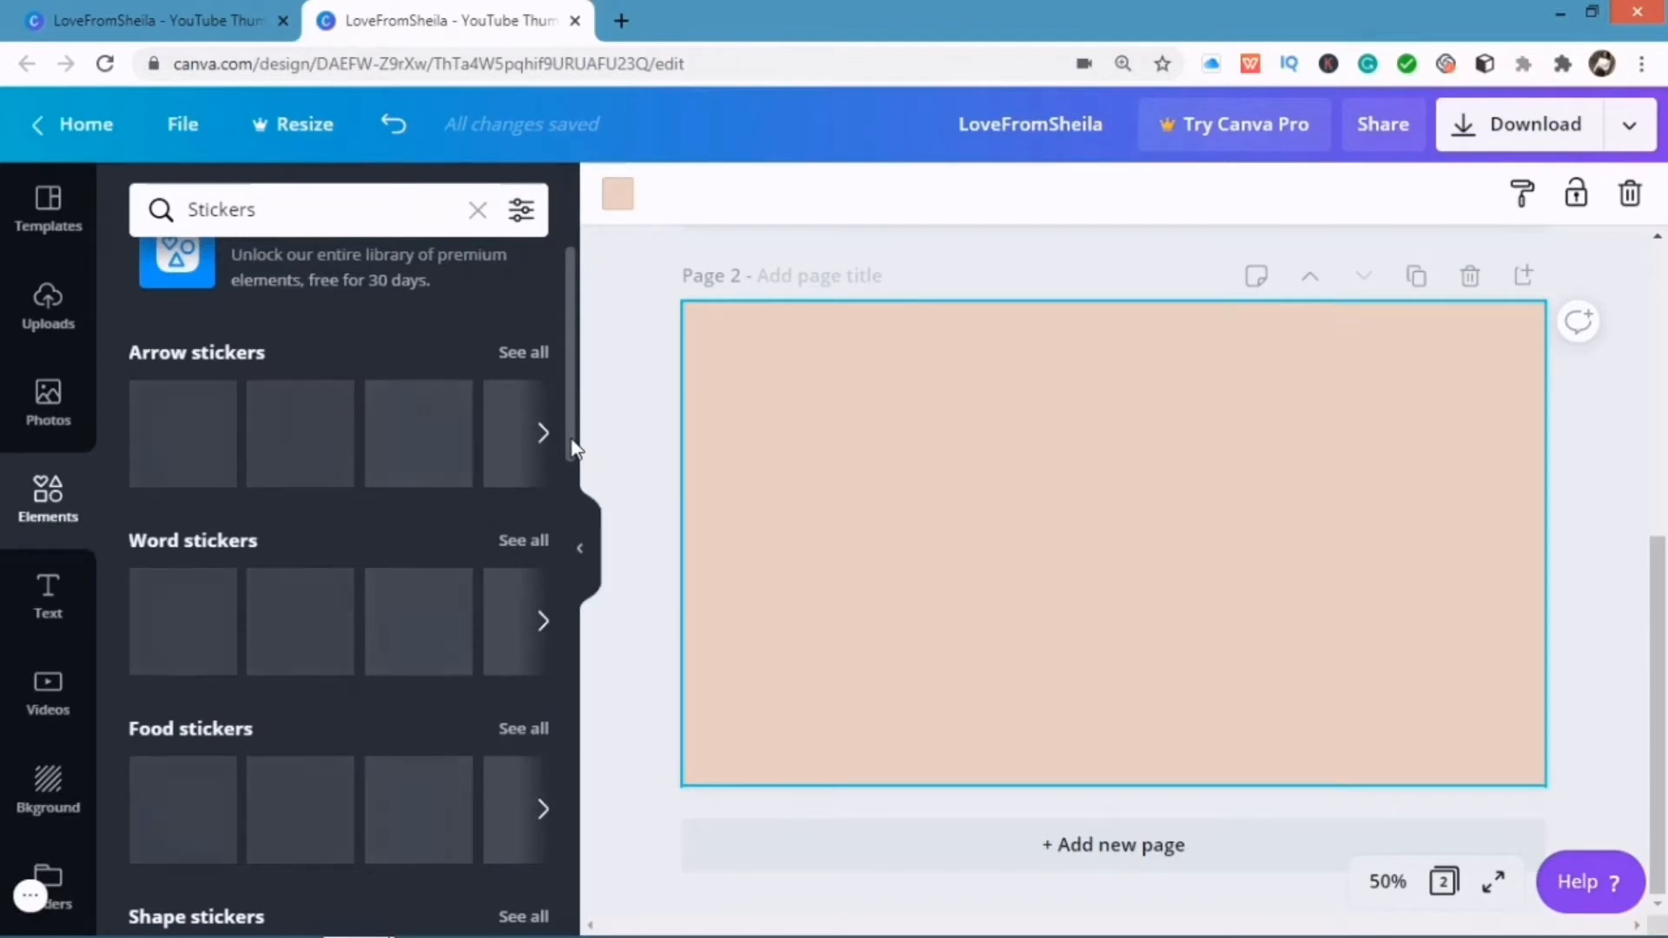
{"action": "left_click_drag", "start_coordinate": [574, 480], "coordinate": [588, 375]}
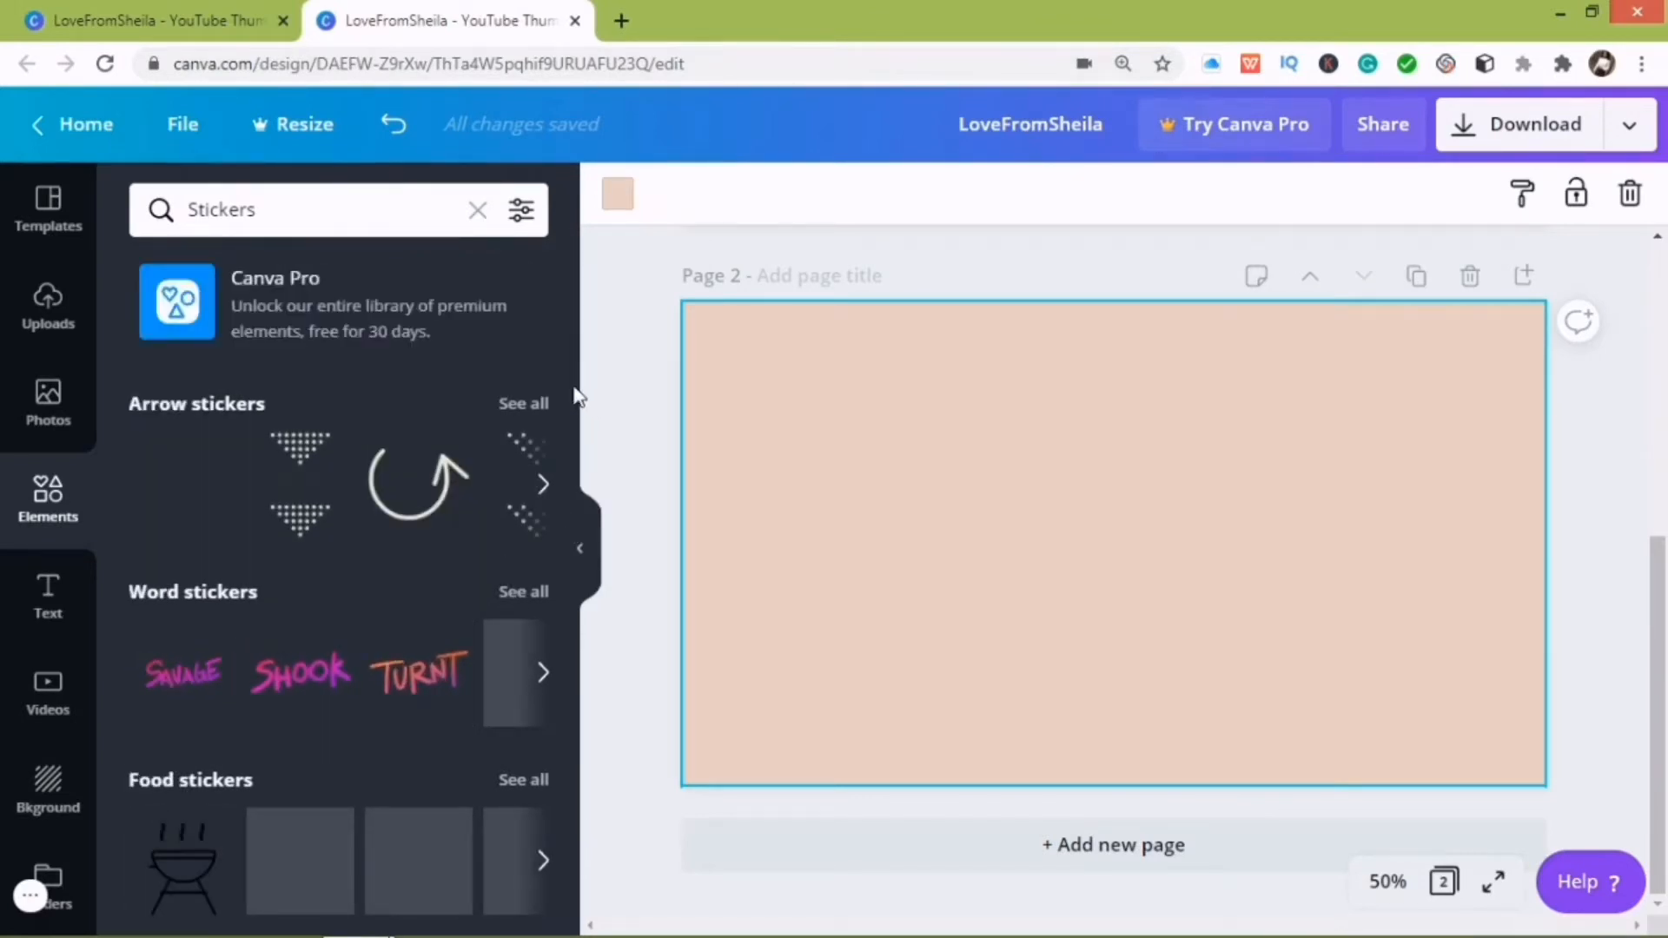
{"action": "scroll", "coordinate": [564, 435], "scroll_direction": "down", "scroll_amount": 3}
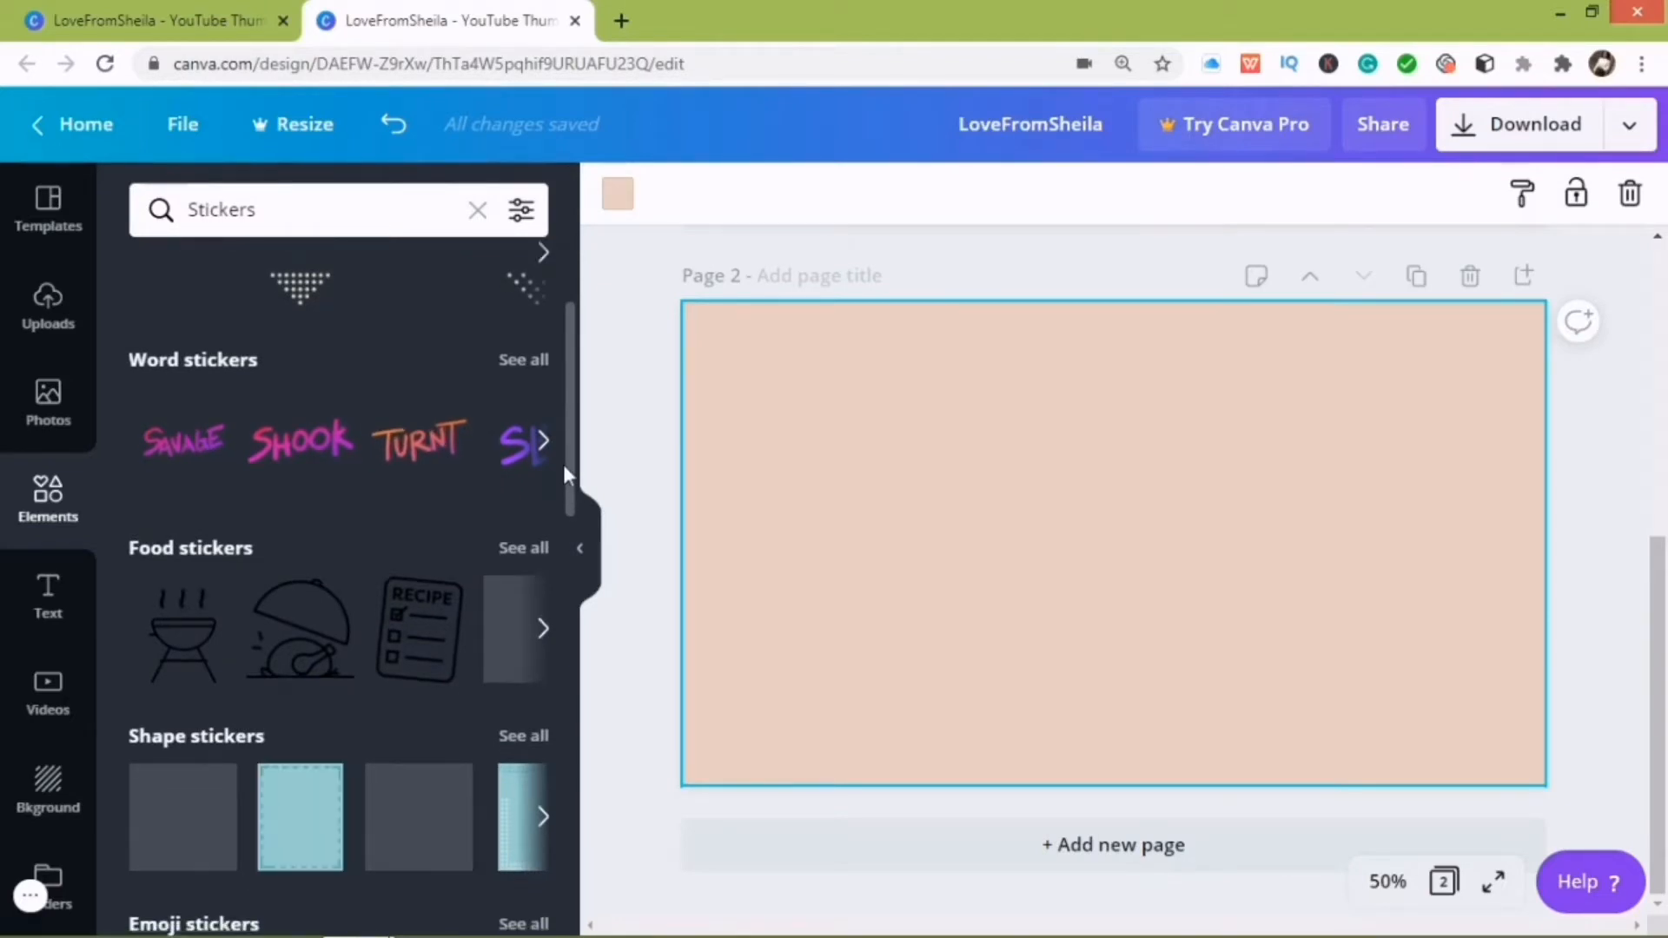
{"action": "scroll", "coordinate": [566, 504], "scroll_direction": "down", "scroll_amount": 1}
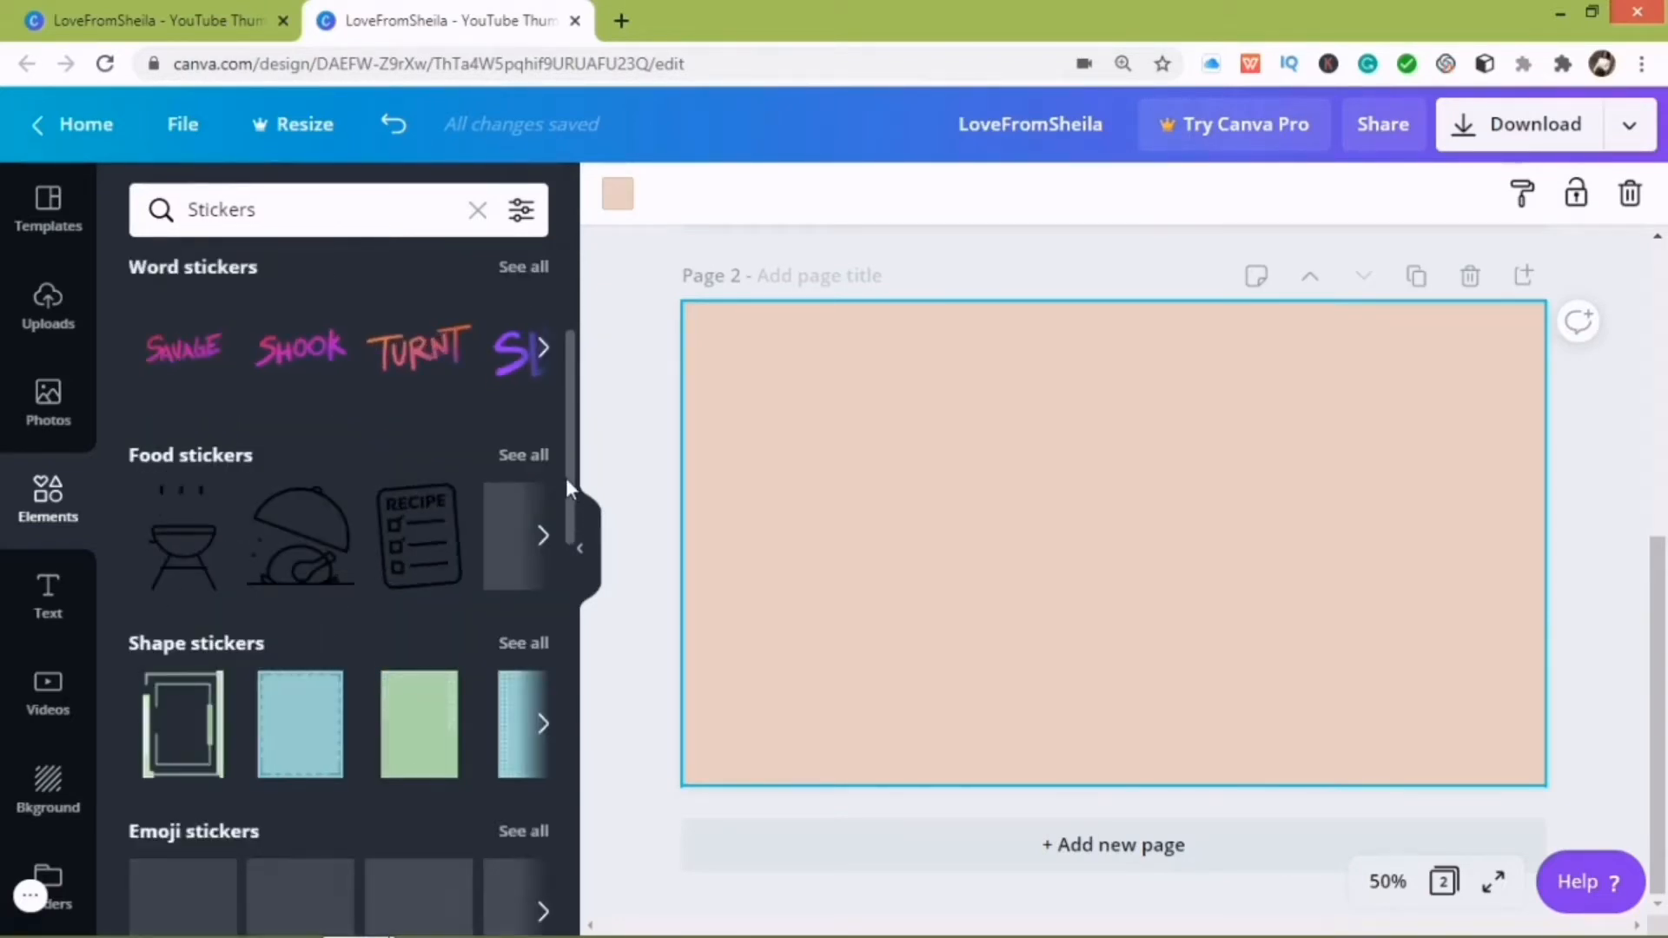
{"action": "scroll", "coordinate": [566, 519], "scroll_direction": "down", "scroll_amount": 2}
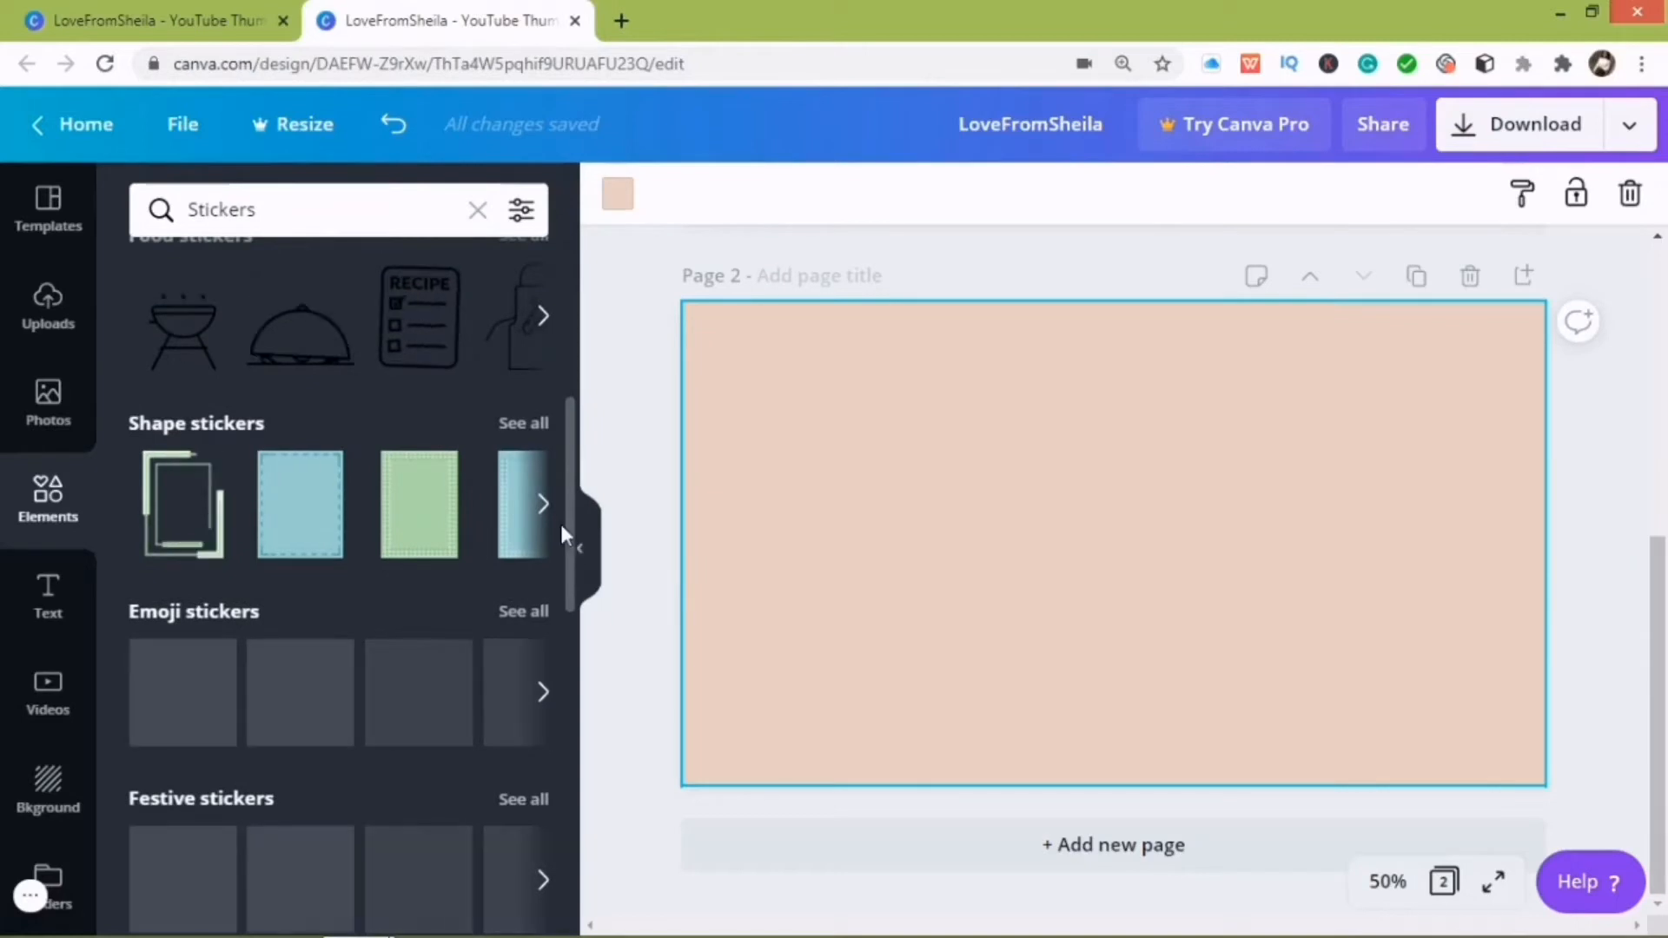
Step: Show all shape stickers and look through them for a decoration for the second page
{"action": "left_click", "coordinate": [545, 414]}
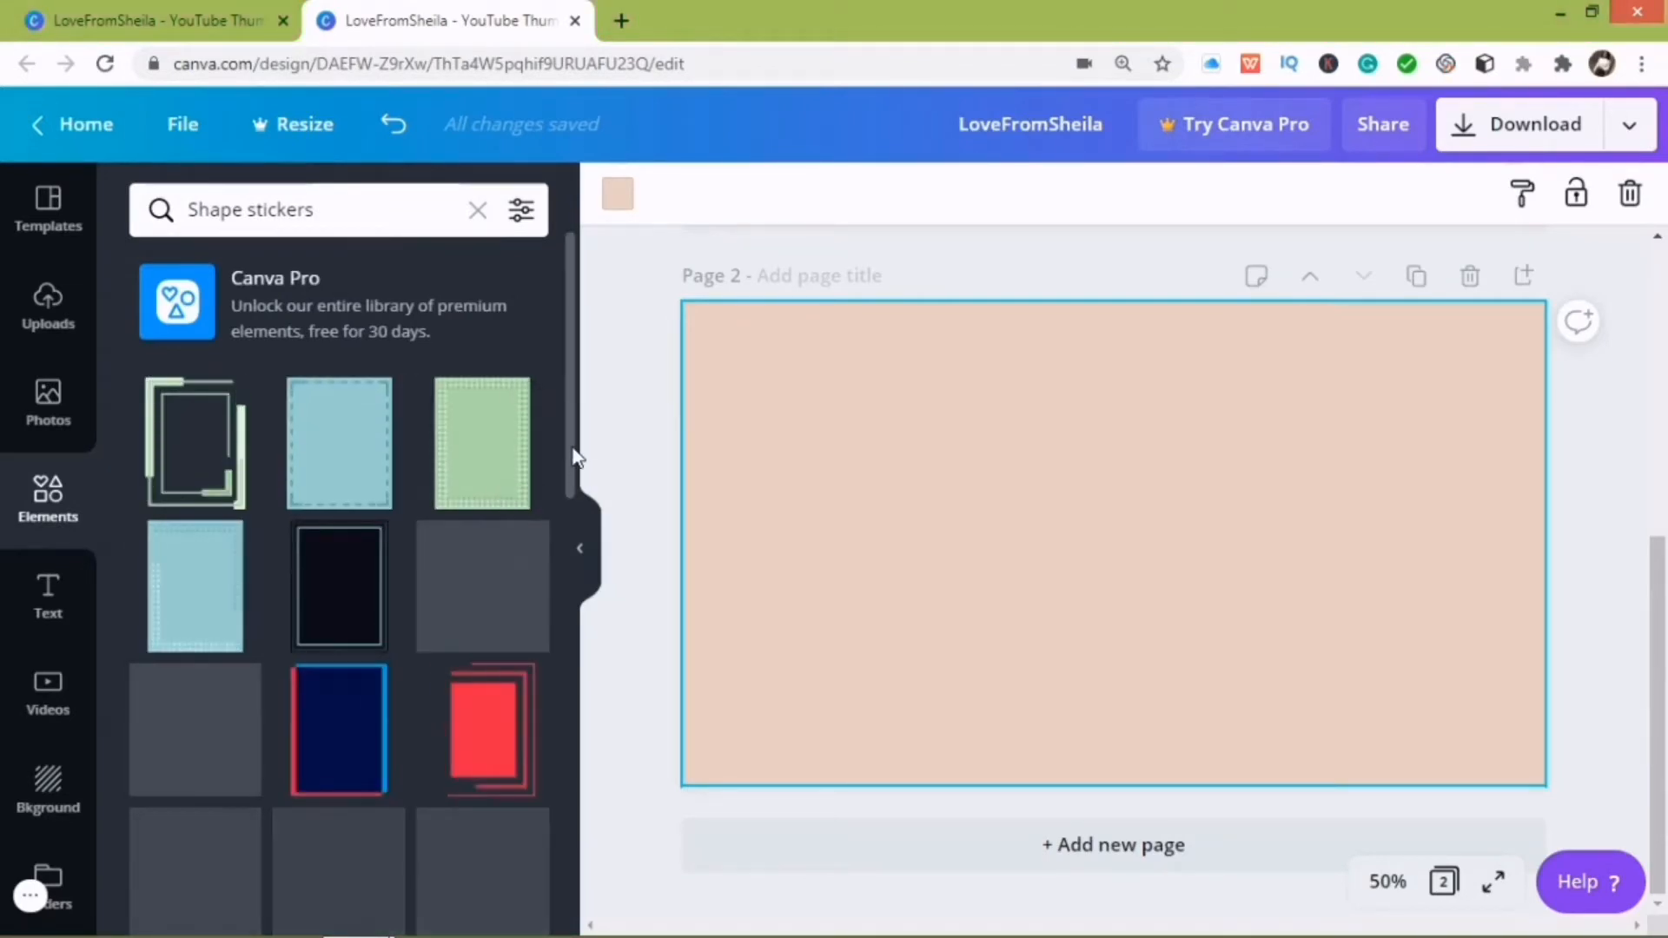
{"action": "scroll", "coordinate": [563, 524], "scroll_direction": "down", "scroll_amount": 4}
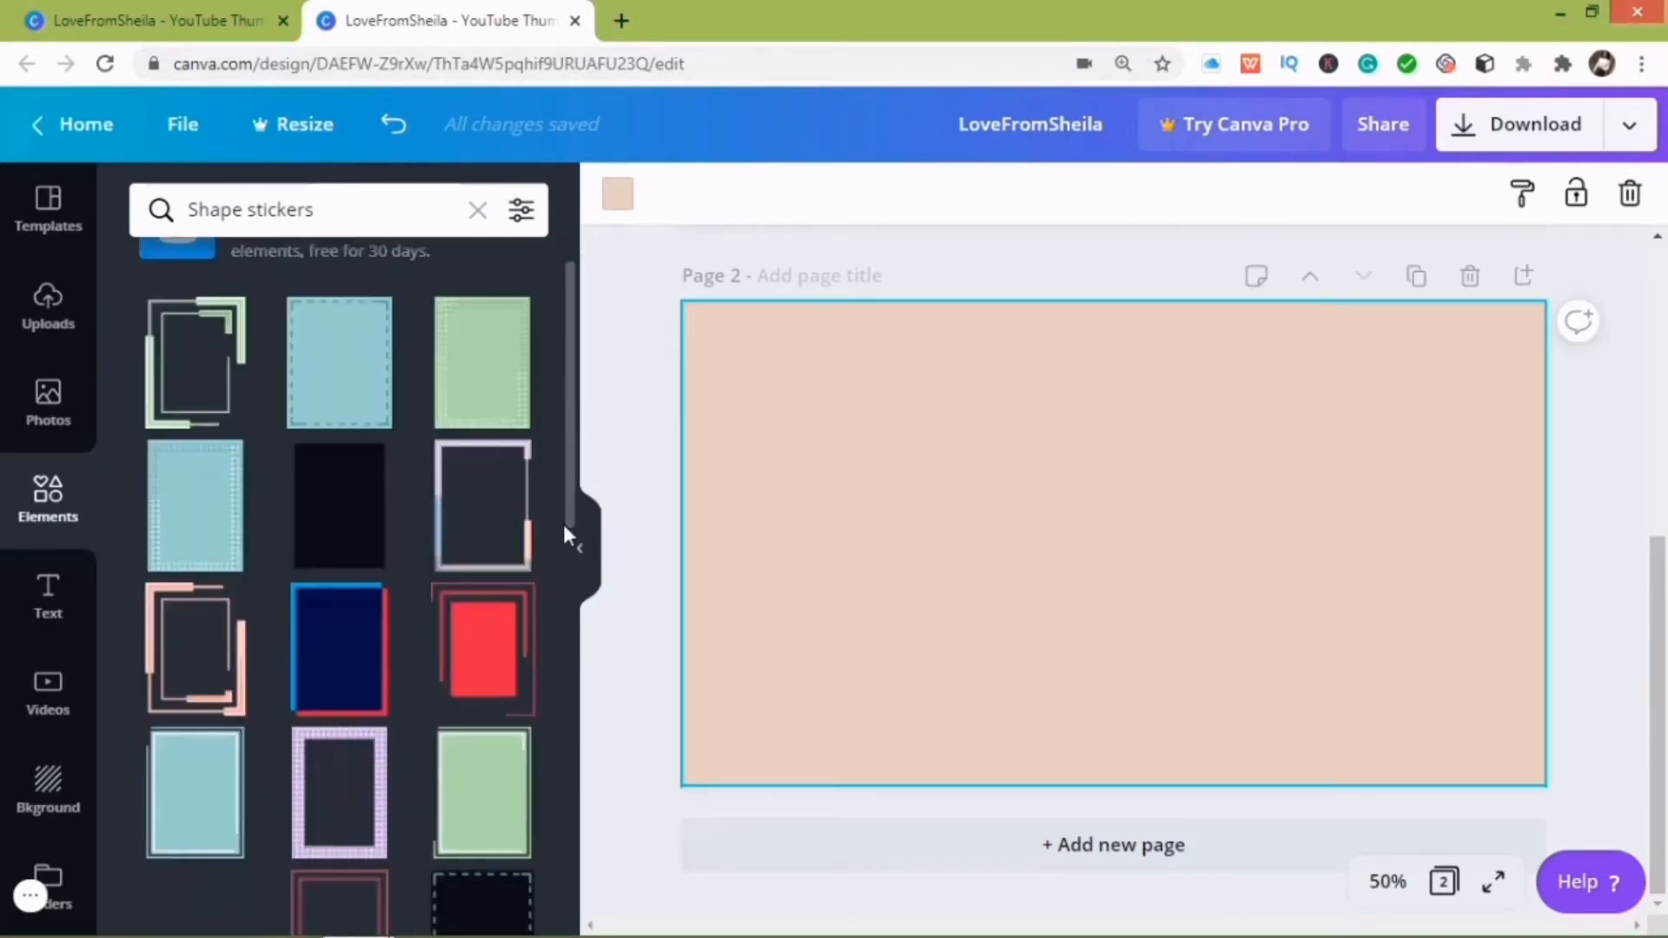
{"action": "scroll", "coordinate": [585, 679], "scroll_direction": "down", "scroll_amount": 2}
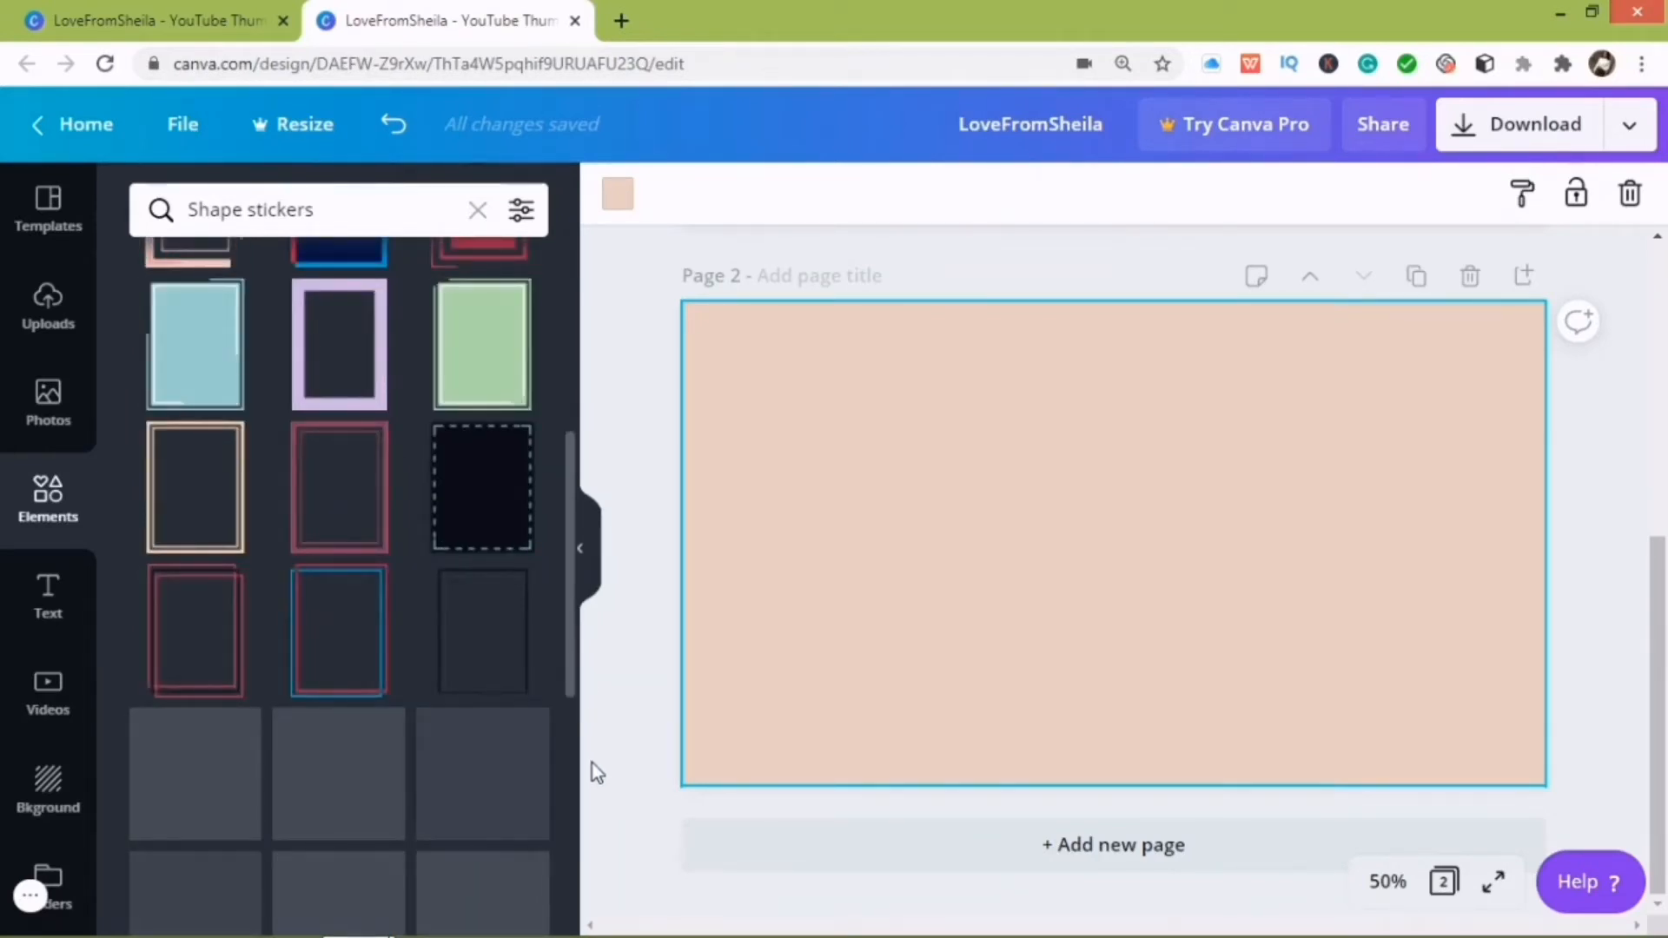
{"action": "scroll", "coordinate": [570, 673], "scroll_direction": "down", "scroll_amount": 1}
{"action": "scroll", "coordinate": [571, 676], "scroll_direction": "down", "scroll_amount": 2}
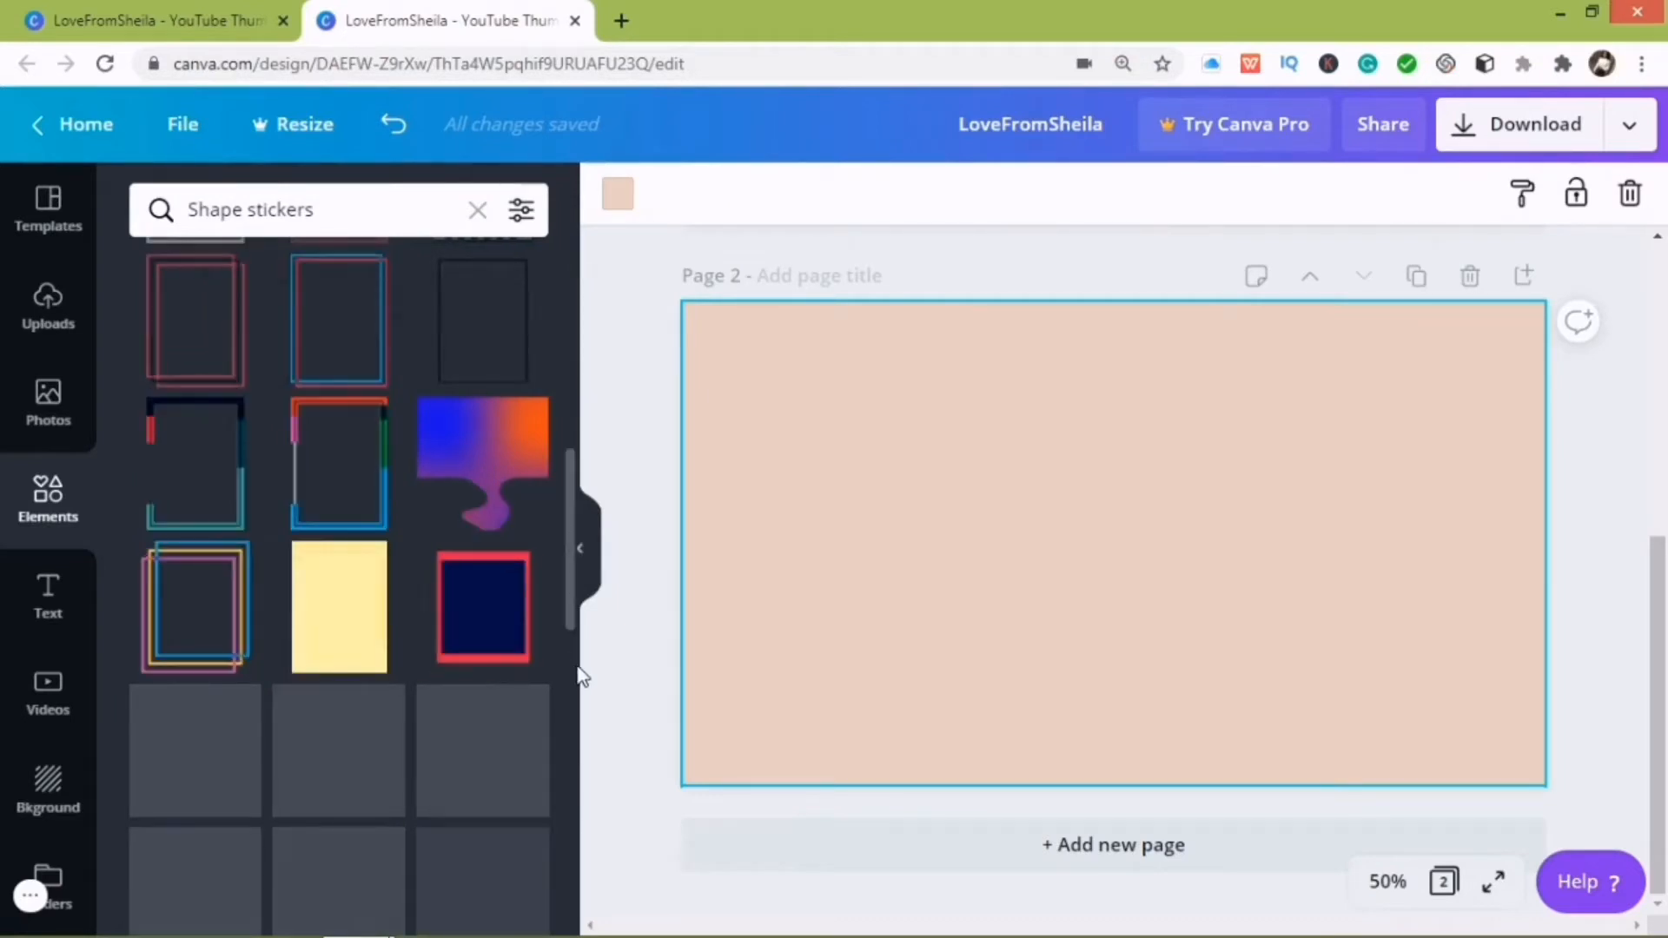
{"action": "scroll", "coordinate": [579, 660], "scroll_direction": "down", "scroll_amount": 3}
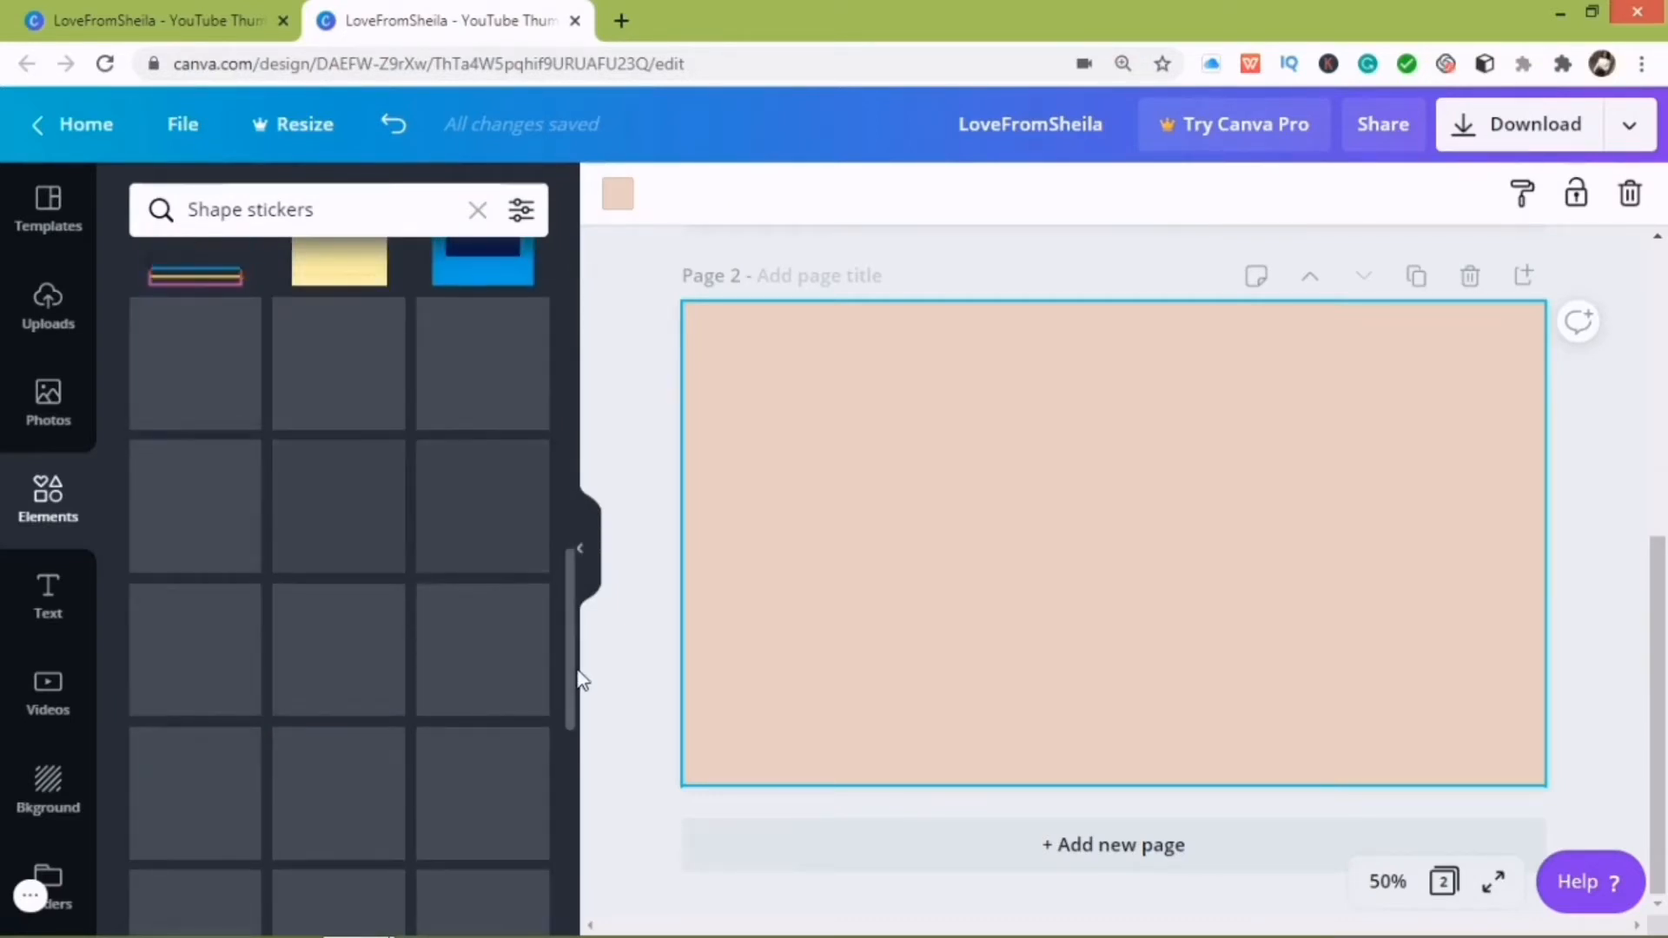
{"action": "scroll", "coordinate": [576, 633], "scroll_direction": "down", "scroll_amount": 1}
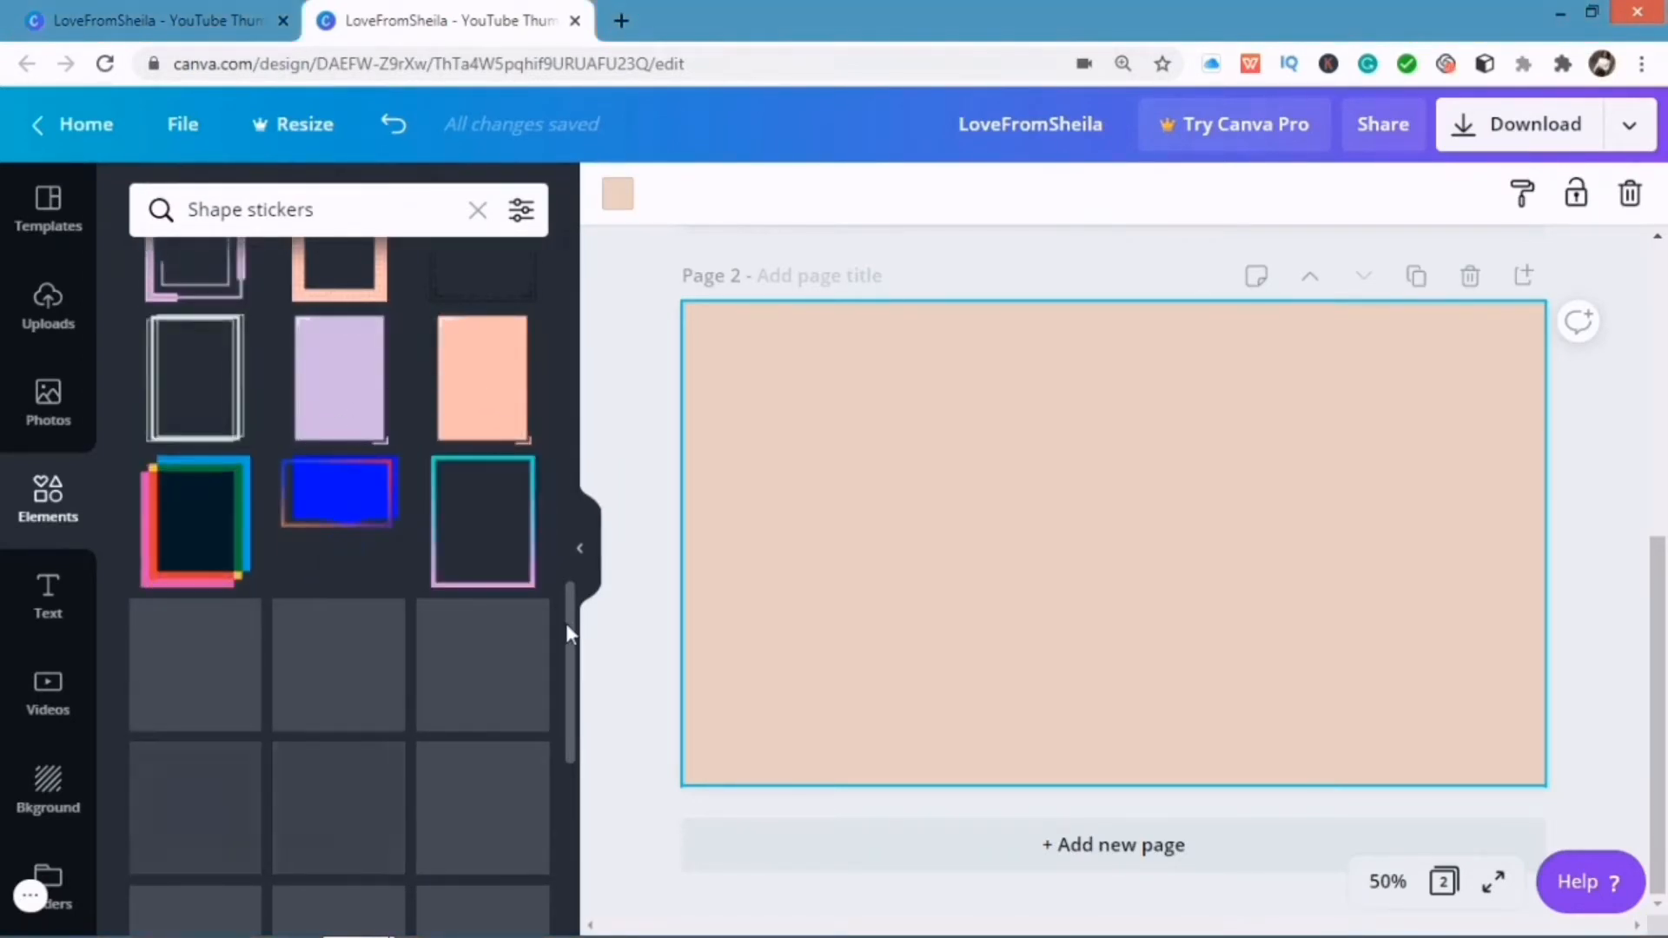
{"action": "scroll", "coordinate": [566, 658], "scroll_direction": "down", "scroll_amount": 3}
{"action": "scroll", "coordinate": [573, 722], "scroll_direction": "down", "scroll_amount": 2}
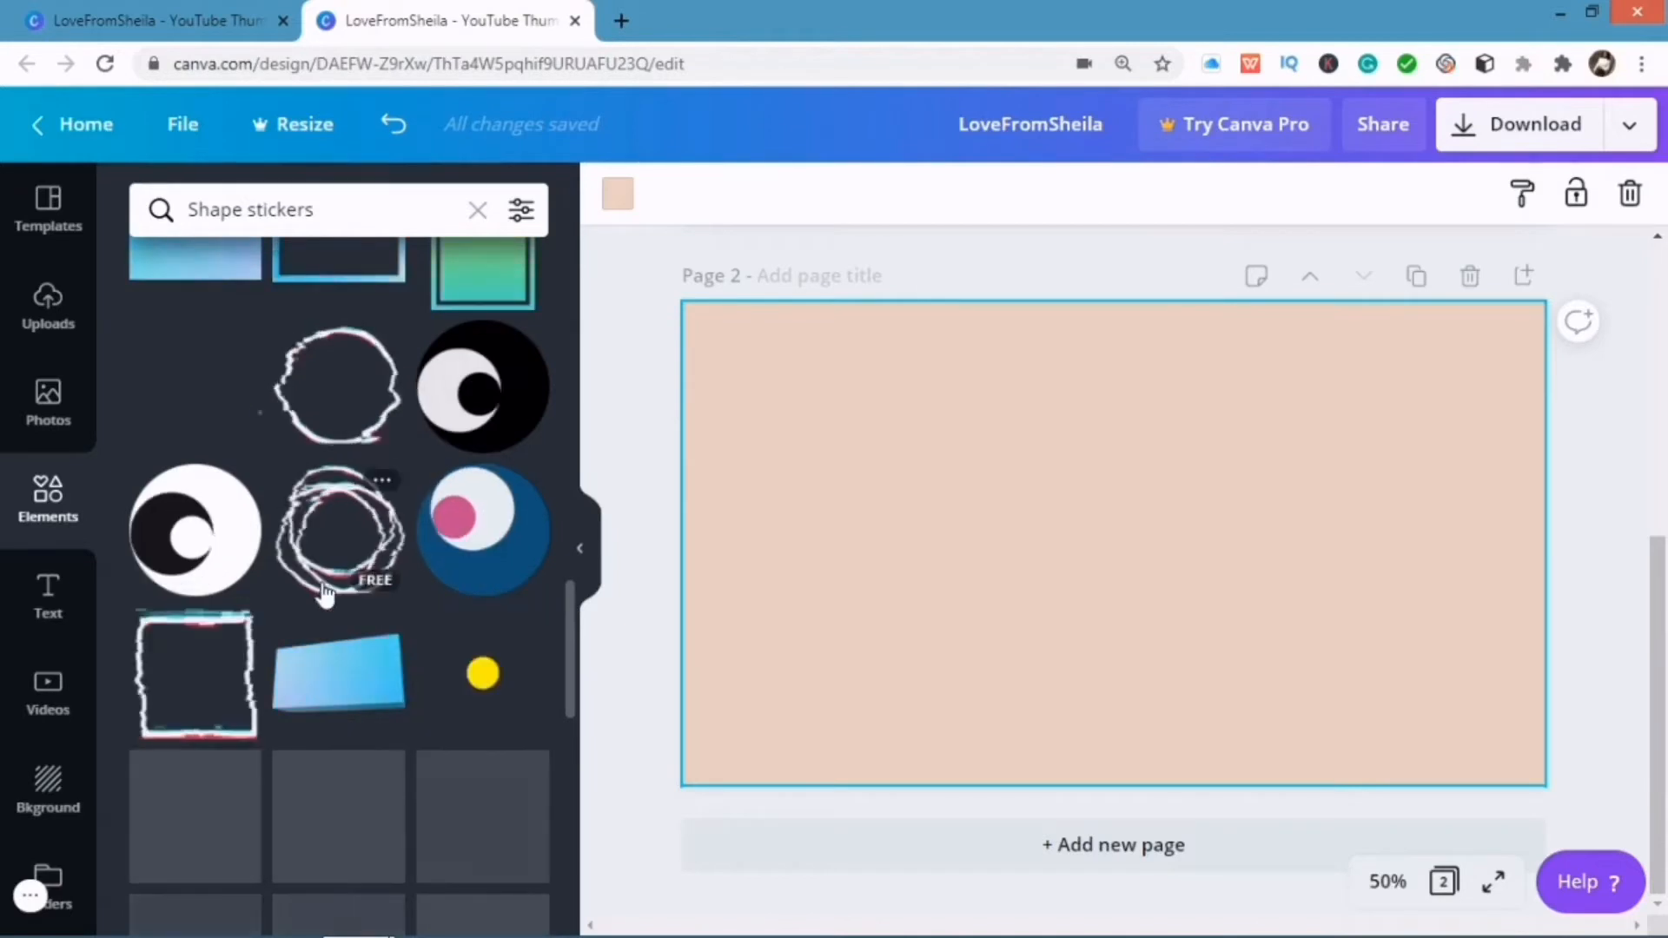
{"action": "left_click_drag", "start_coordinate": [574, 684], "coordinate": [582, 807]}
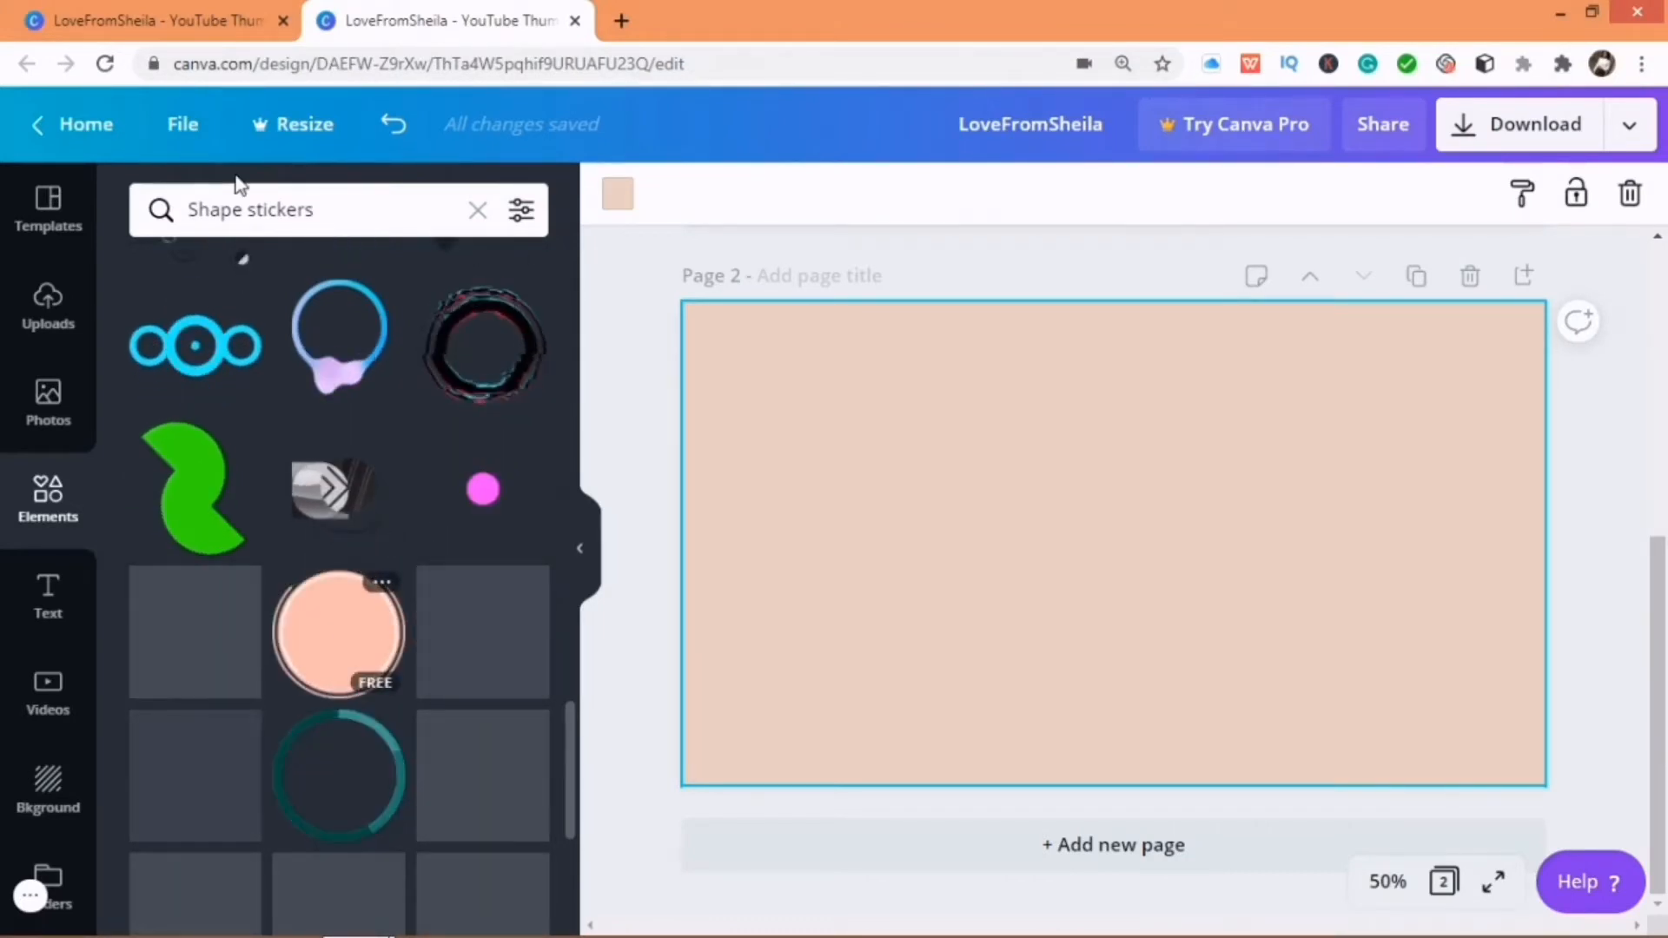
Step: Search the elements for gradient stickers and add the pink-and-yellow ribbon swirl sticker to page 2
{"action": "double_click", "coordinate": [193, 209]}
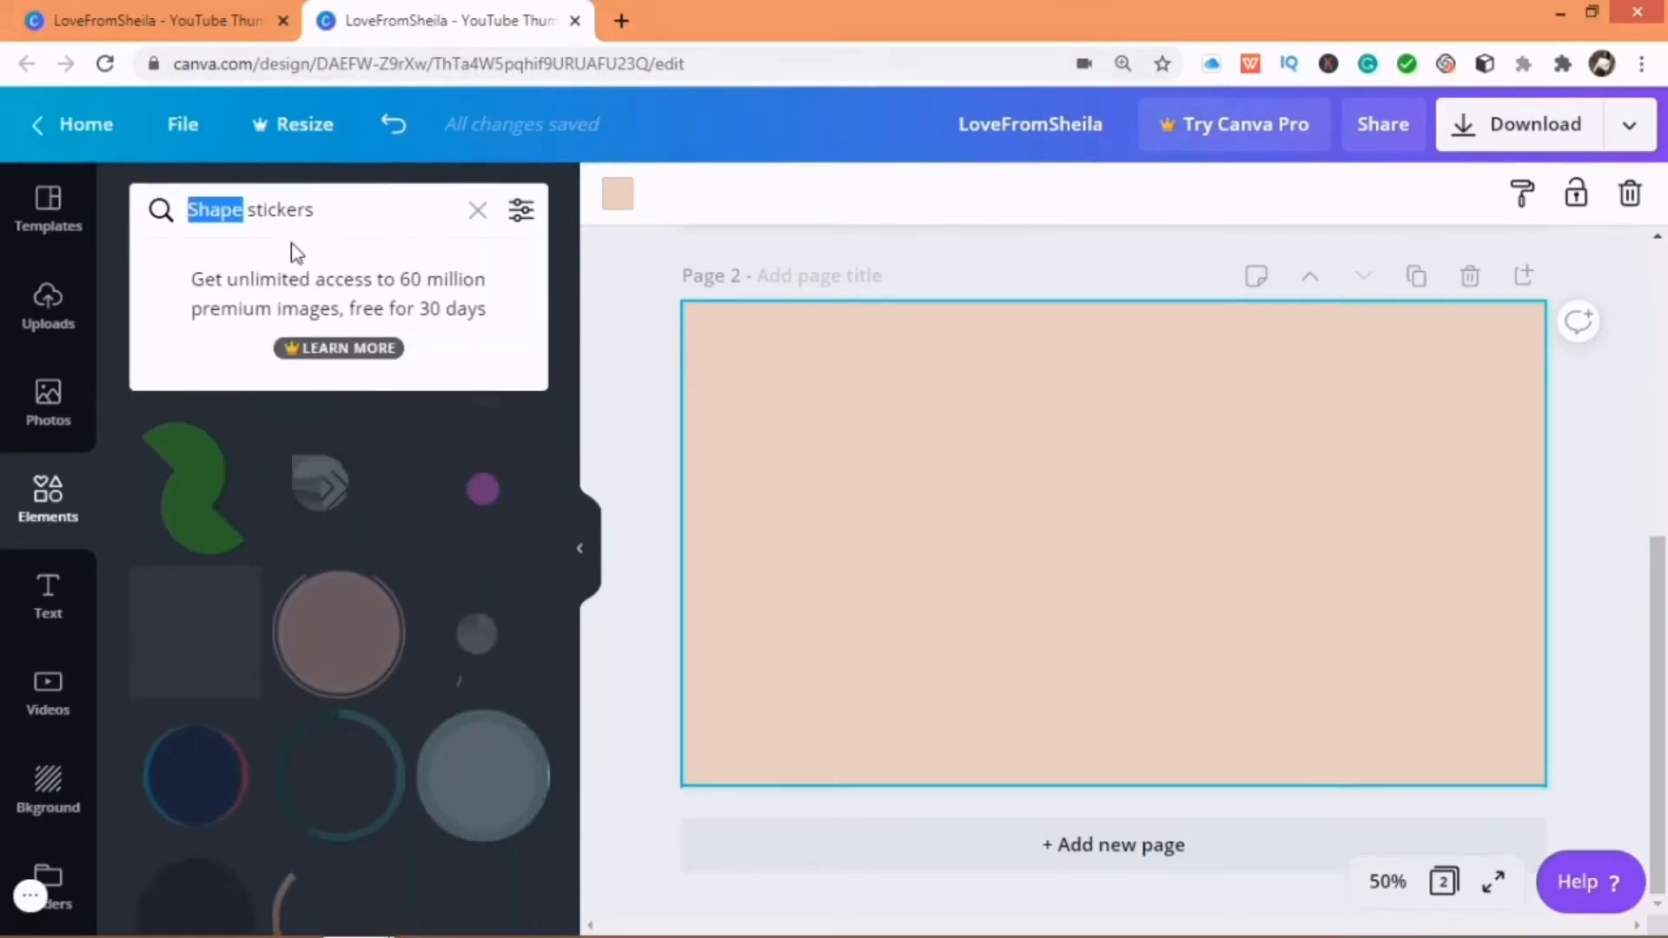
{"action": "type", "text": "gradient"}
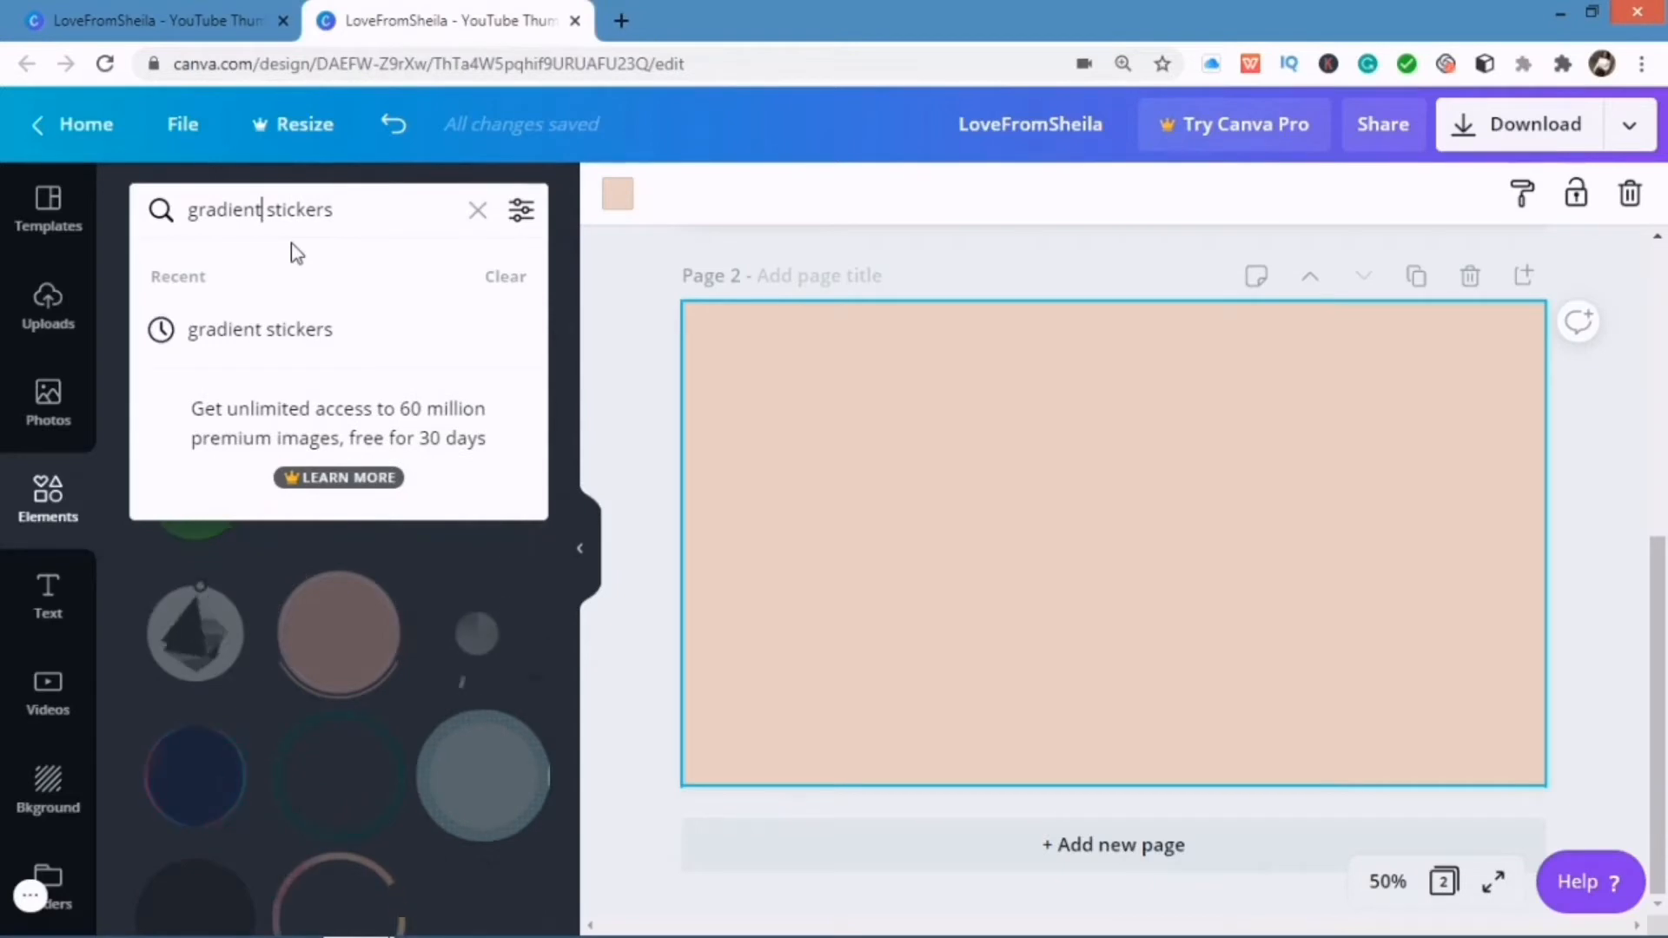
{"action": "key", "text": "Return"}
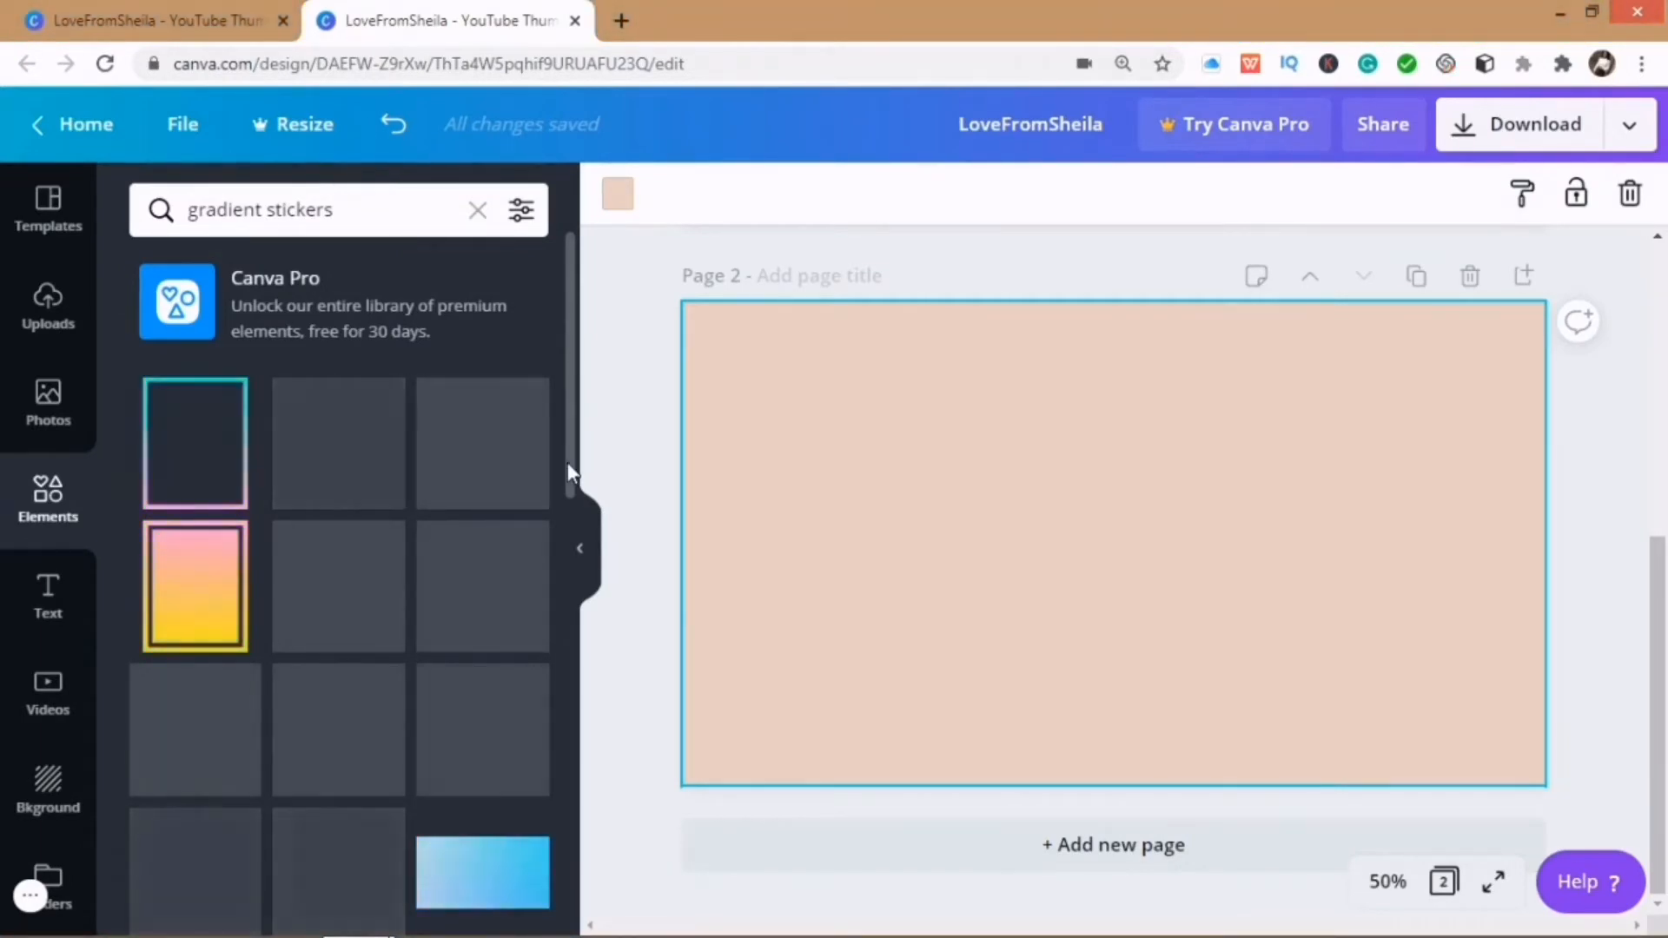
{"action": "left_click_drag", "start_coordinate": [569, 473], "coordinate": [578, 563]}
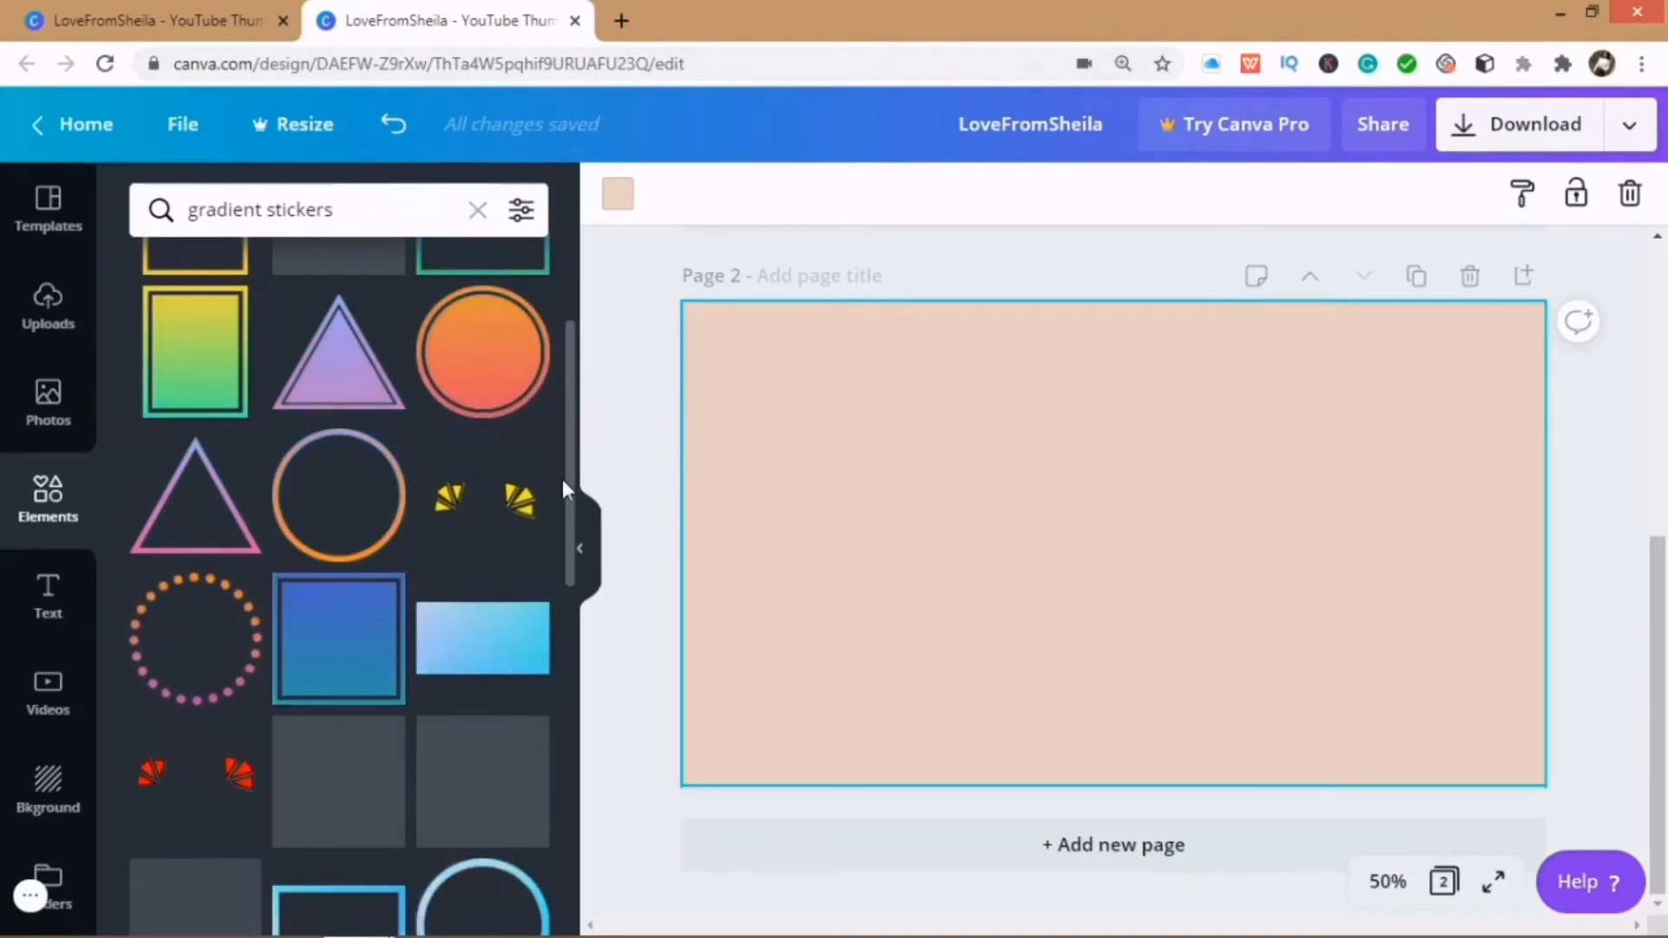
{"action": "left_click_drag", "start_coordinate": [568, 485], "coordinate": [578, 649]}
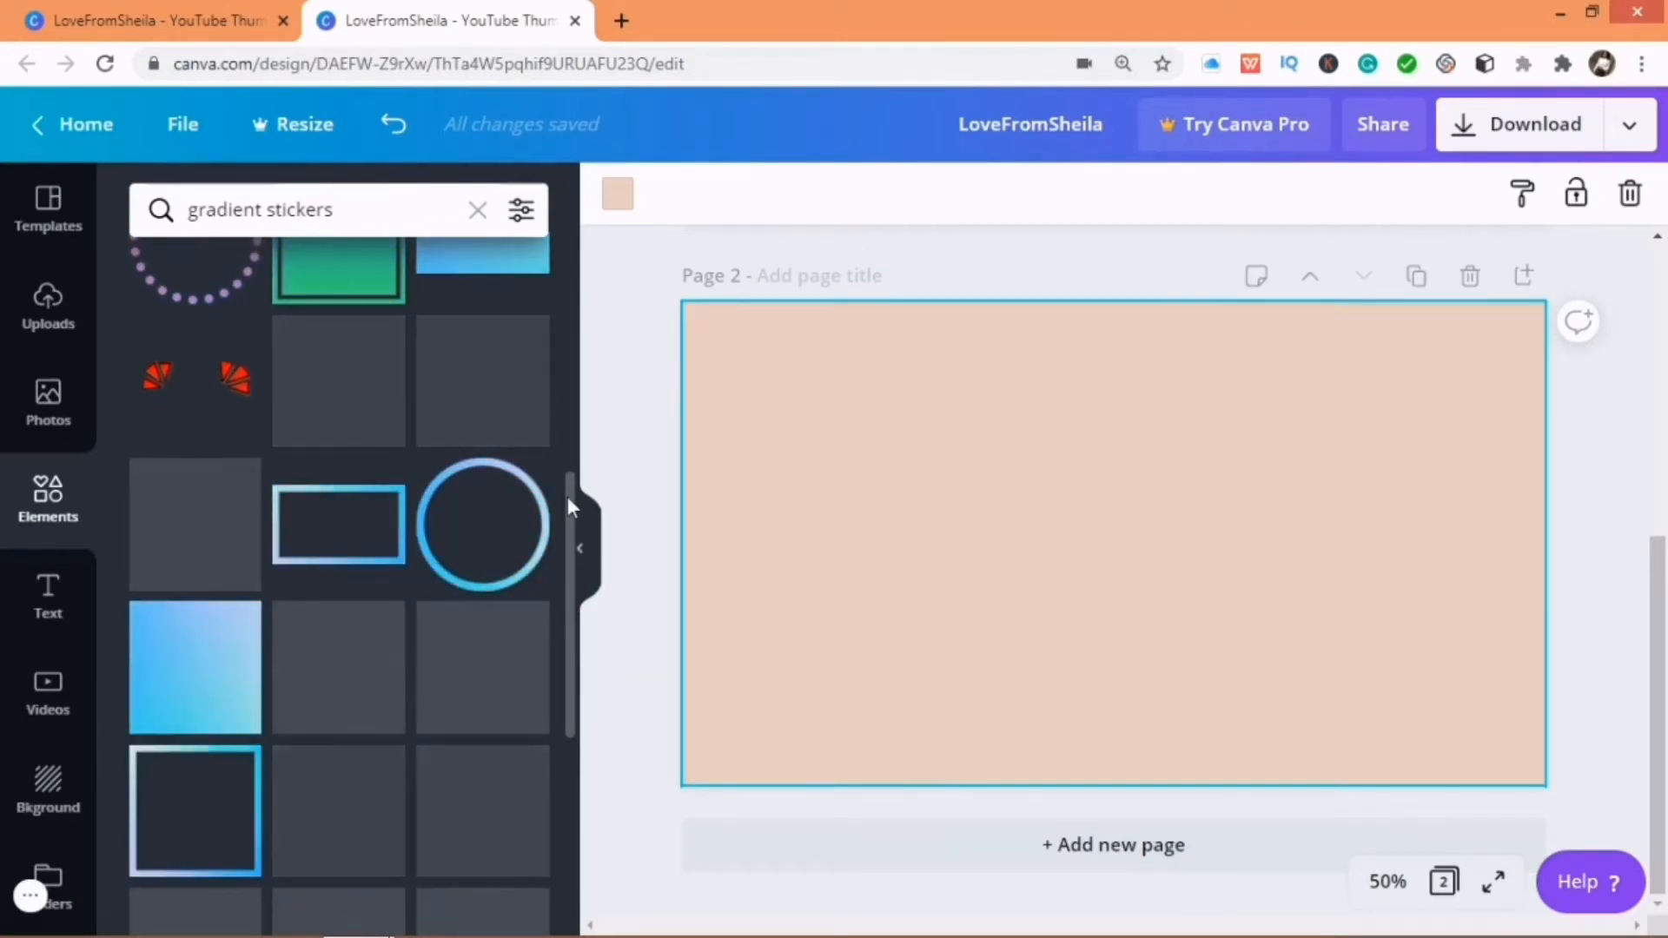
{"action": "left_click_drag", "start_coordinate": [575, 456], "coordinate": [583, 667]}
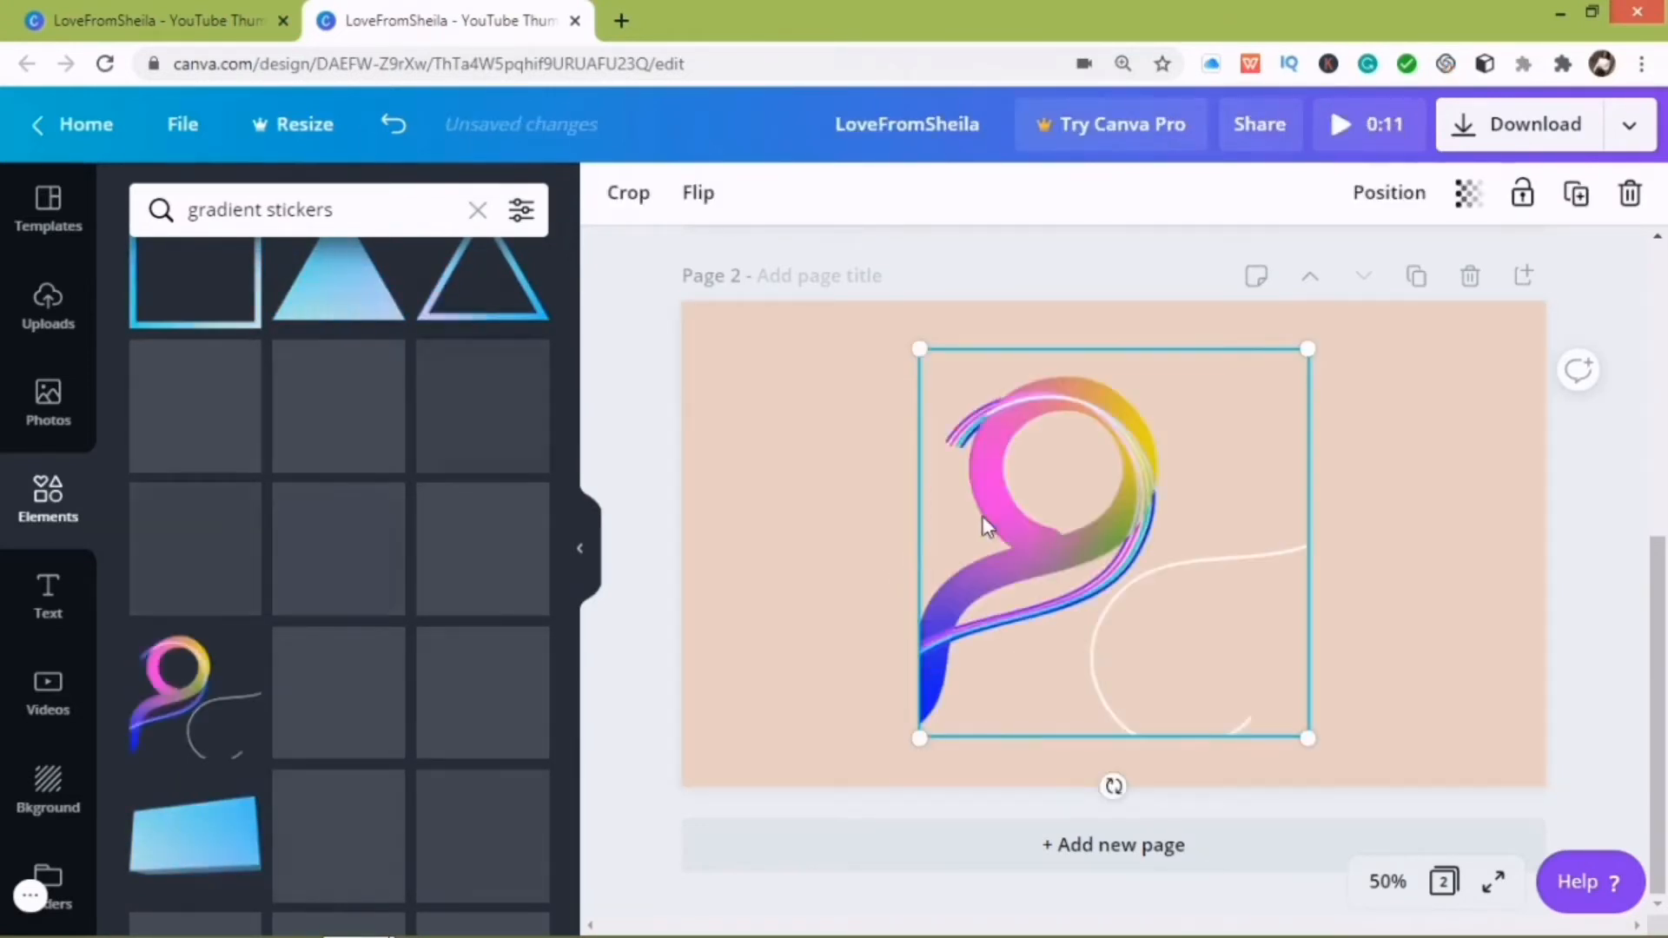
Step: Duplicate the swirl sticker, placing the copy against the page's right edge and the original in the upper-left area
{"action": "left_click", "coordinate": [1578, 197]}
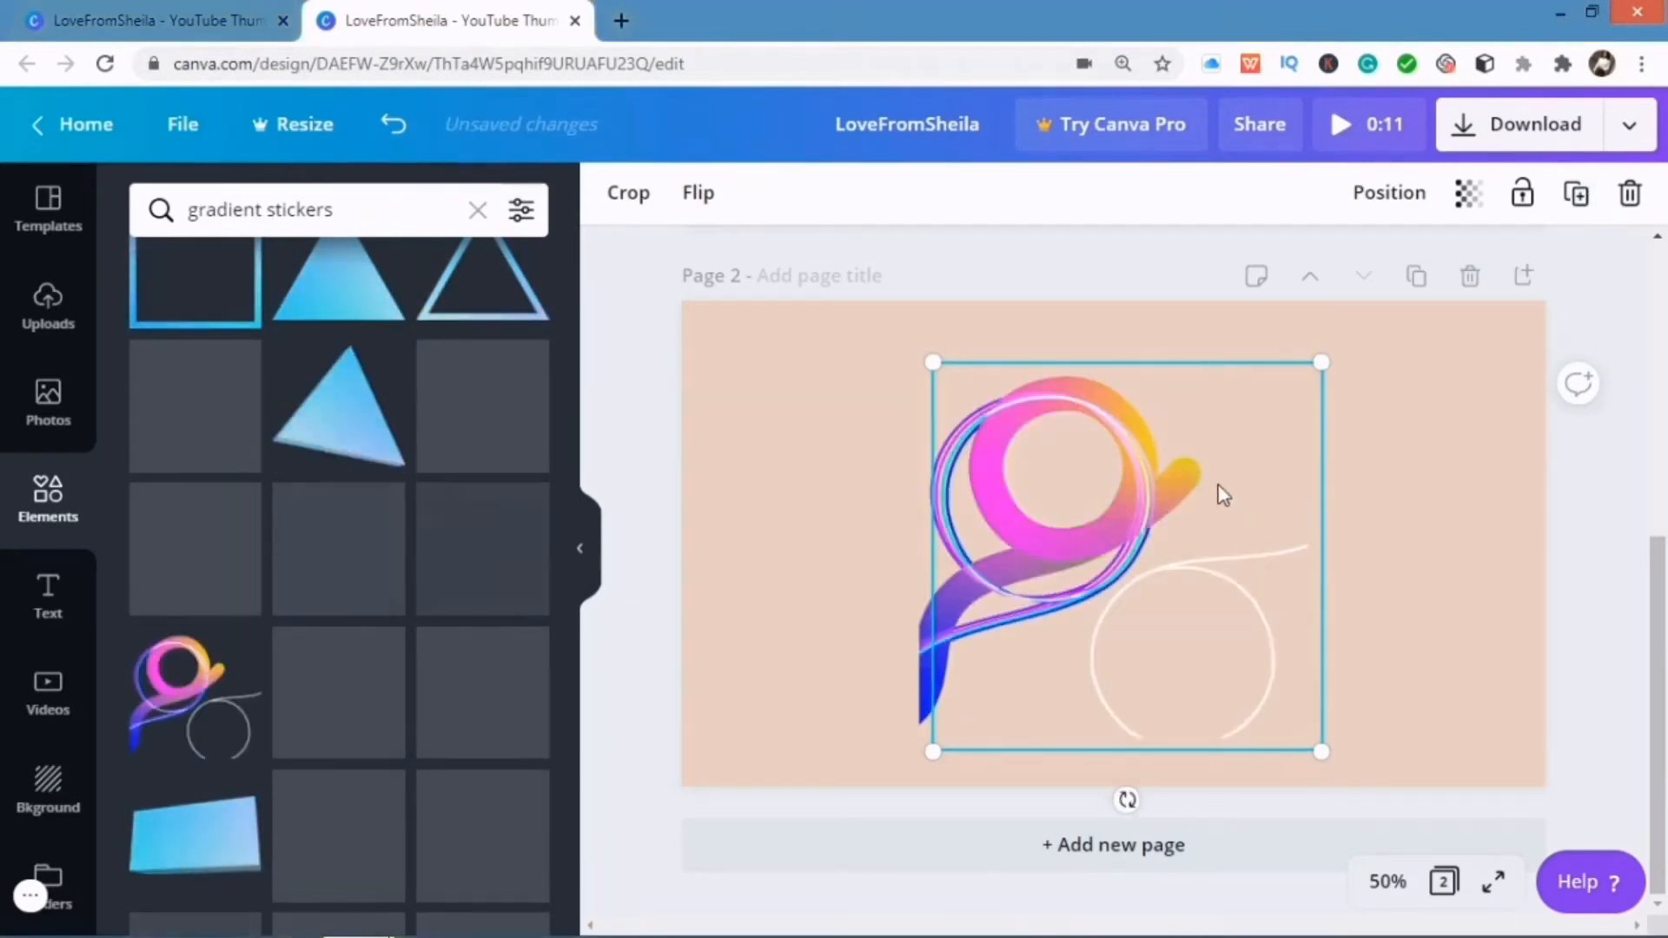
{"action": "left_click_drag", "start_coordinate": [1273, 492], "coordinate": [1436, 486]}
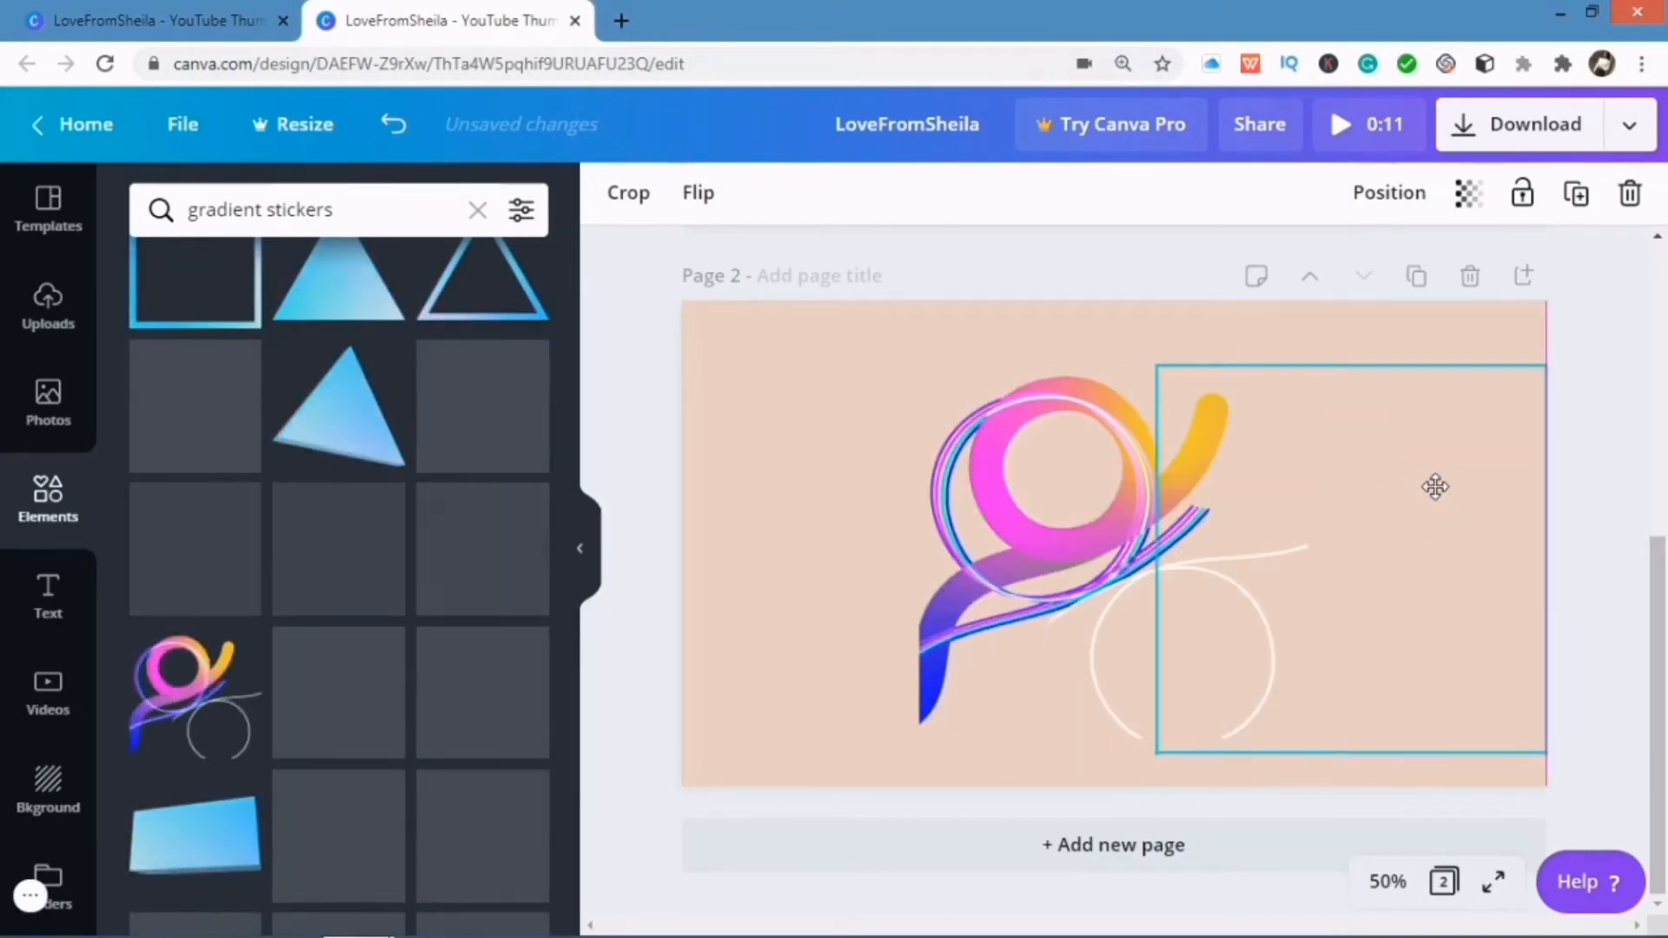
{"action": "left_click", "coordinate": [1066, 538]}
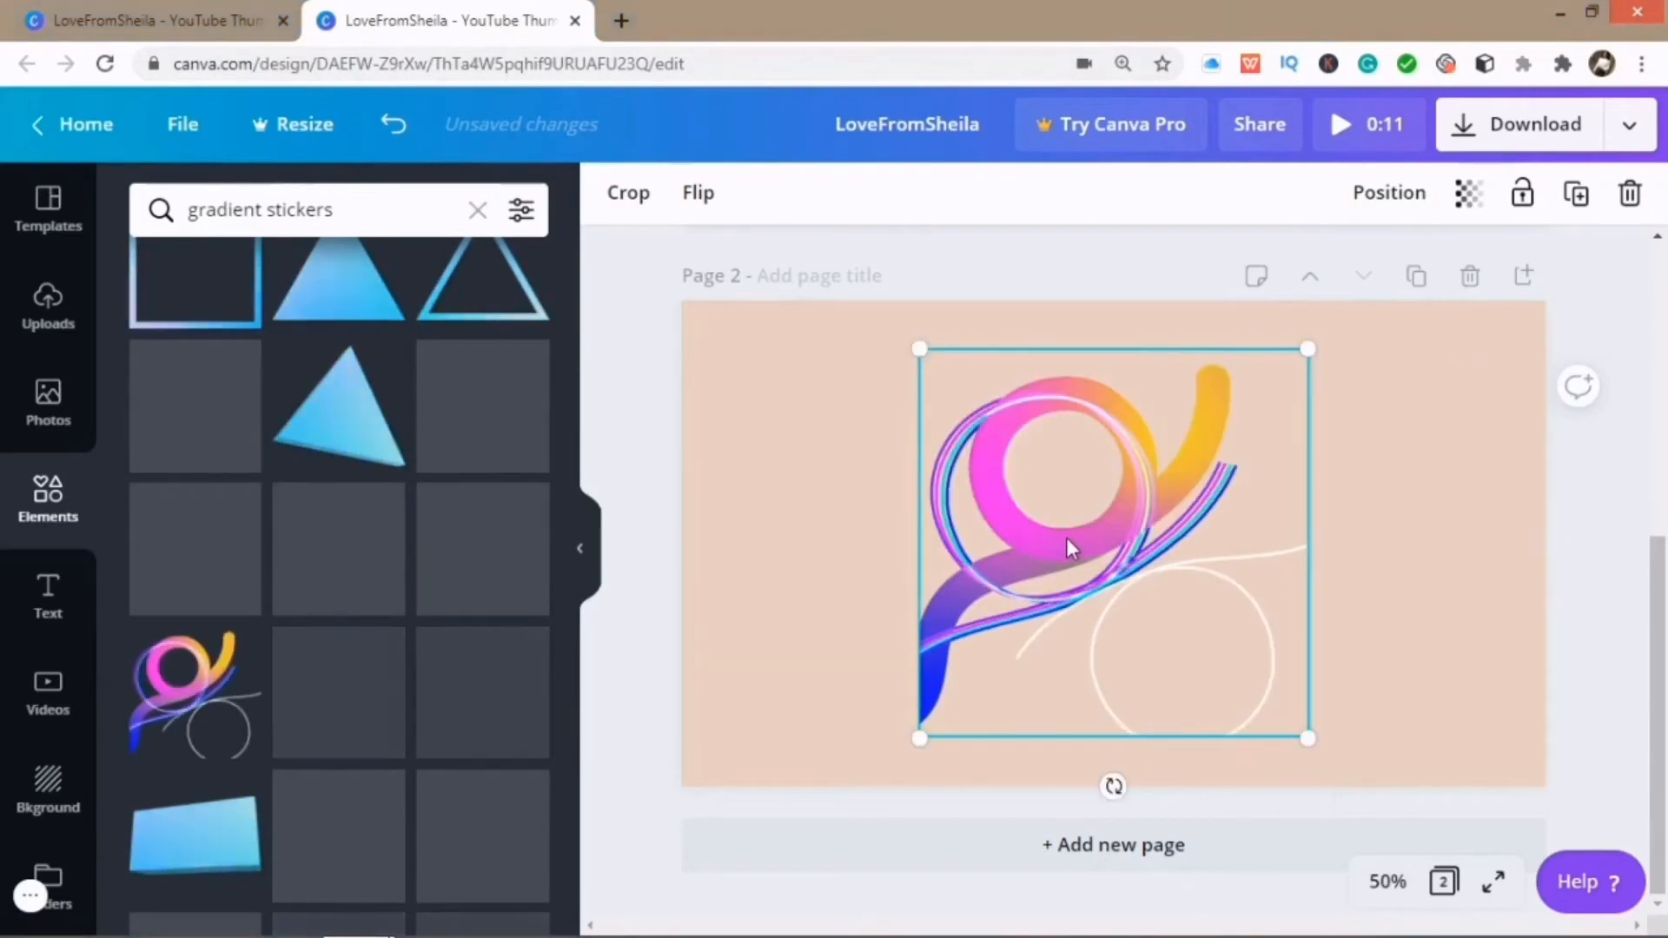
{"action": "left_click_drag", "start_coordinate": [1066, 539], "coordinate": [841, 483]}
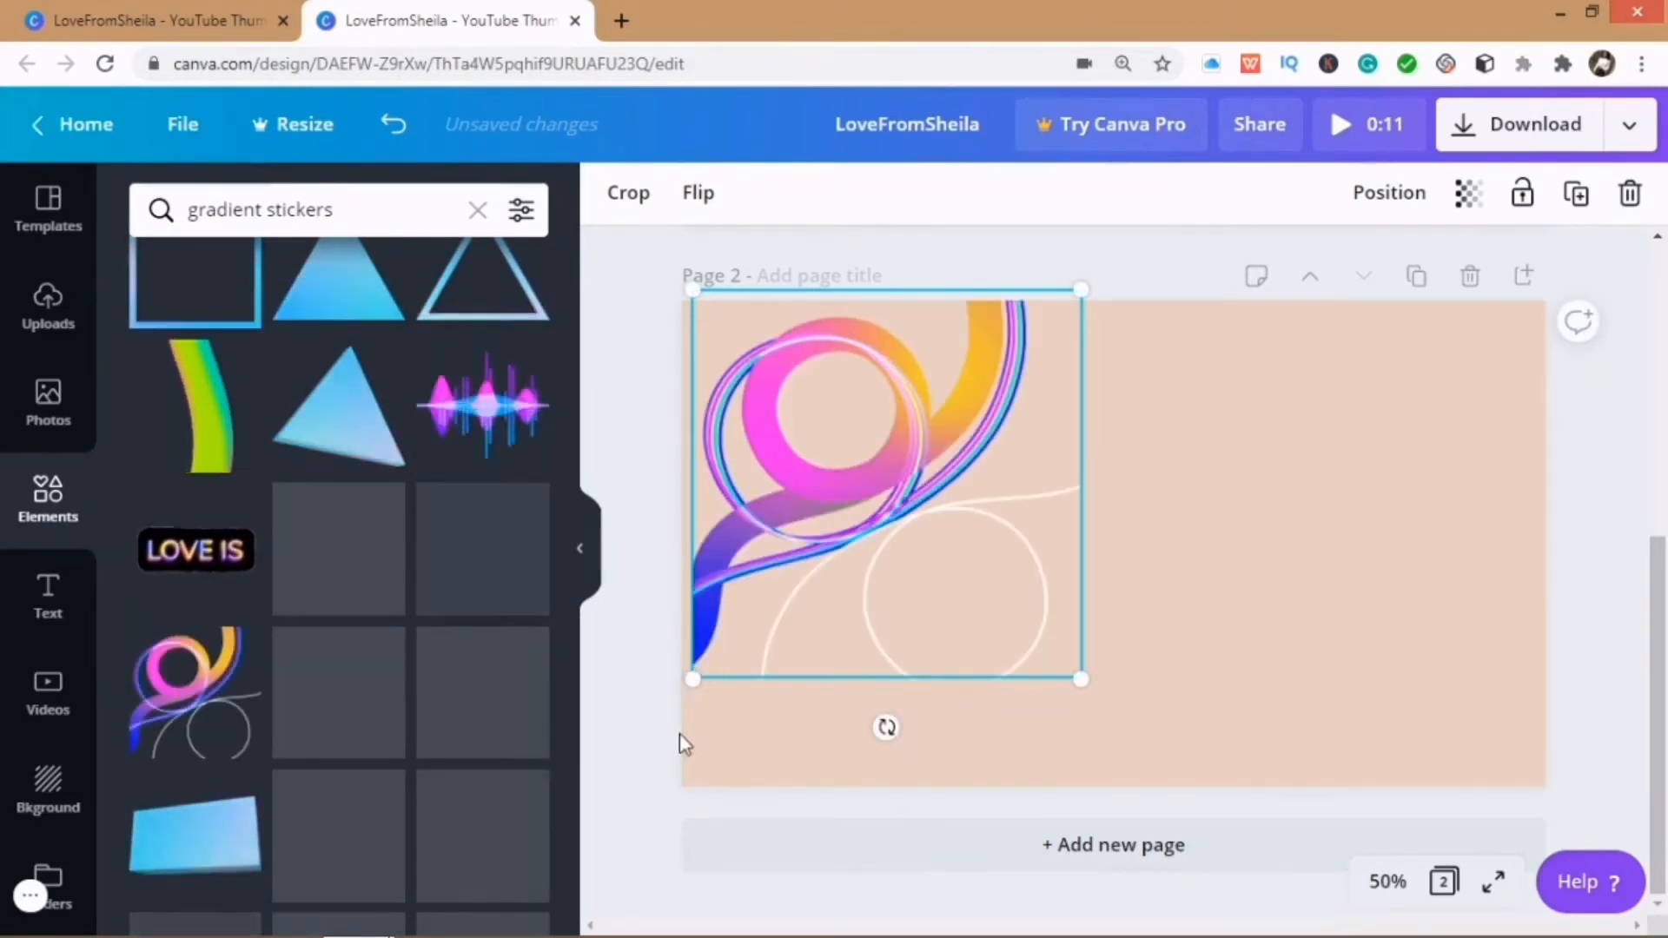
Step: Enlarge the original swirl sticker to the full page height and let it run partly past the page's left edge
{"action": "left_click_drag", "start_coordinate": [677, 757], "coordinate": [682, 784]}
{"action": "left_click_drag", "start_coordinate": [699, 632], "coordinate": [696, 655]}
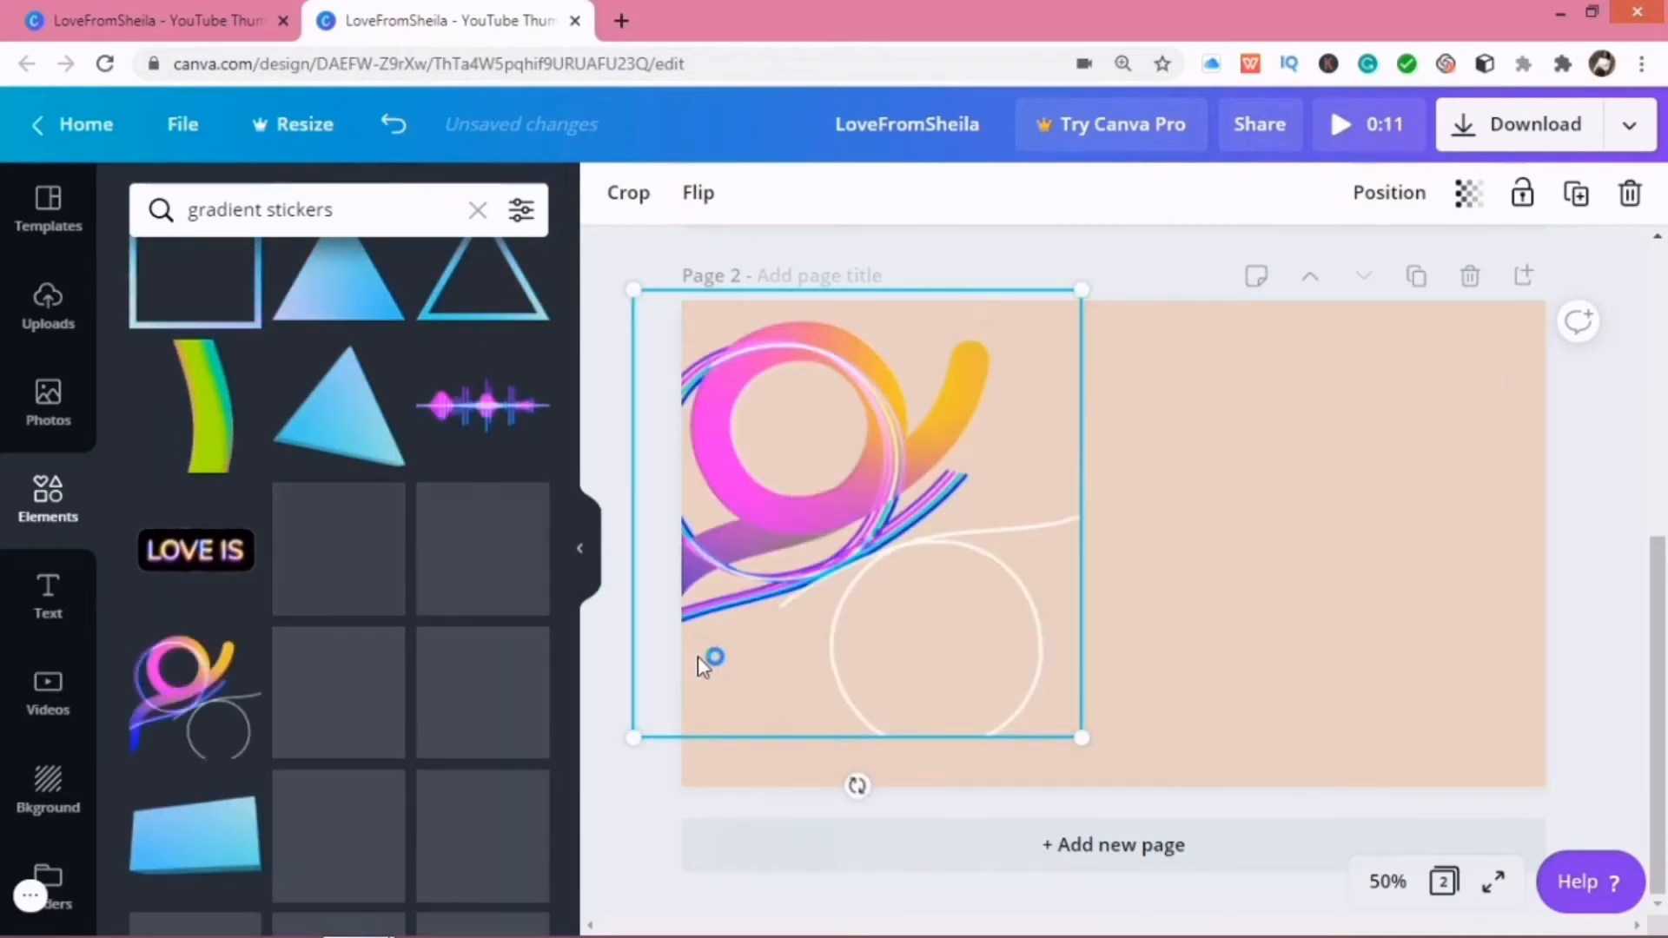
{"action": "left_click_drag", "start_coordinate": [718, 712], "coordinate": [621, 670]}
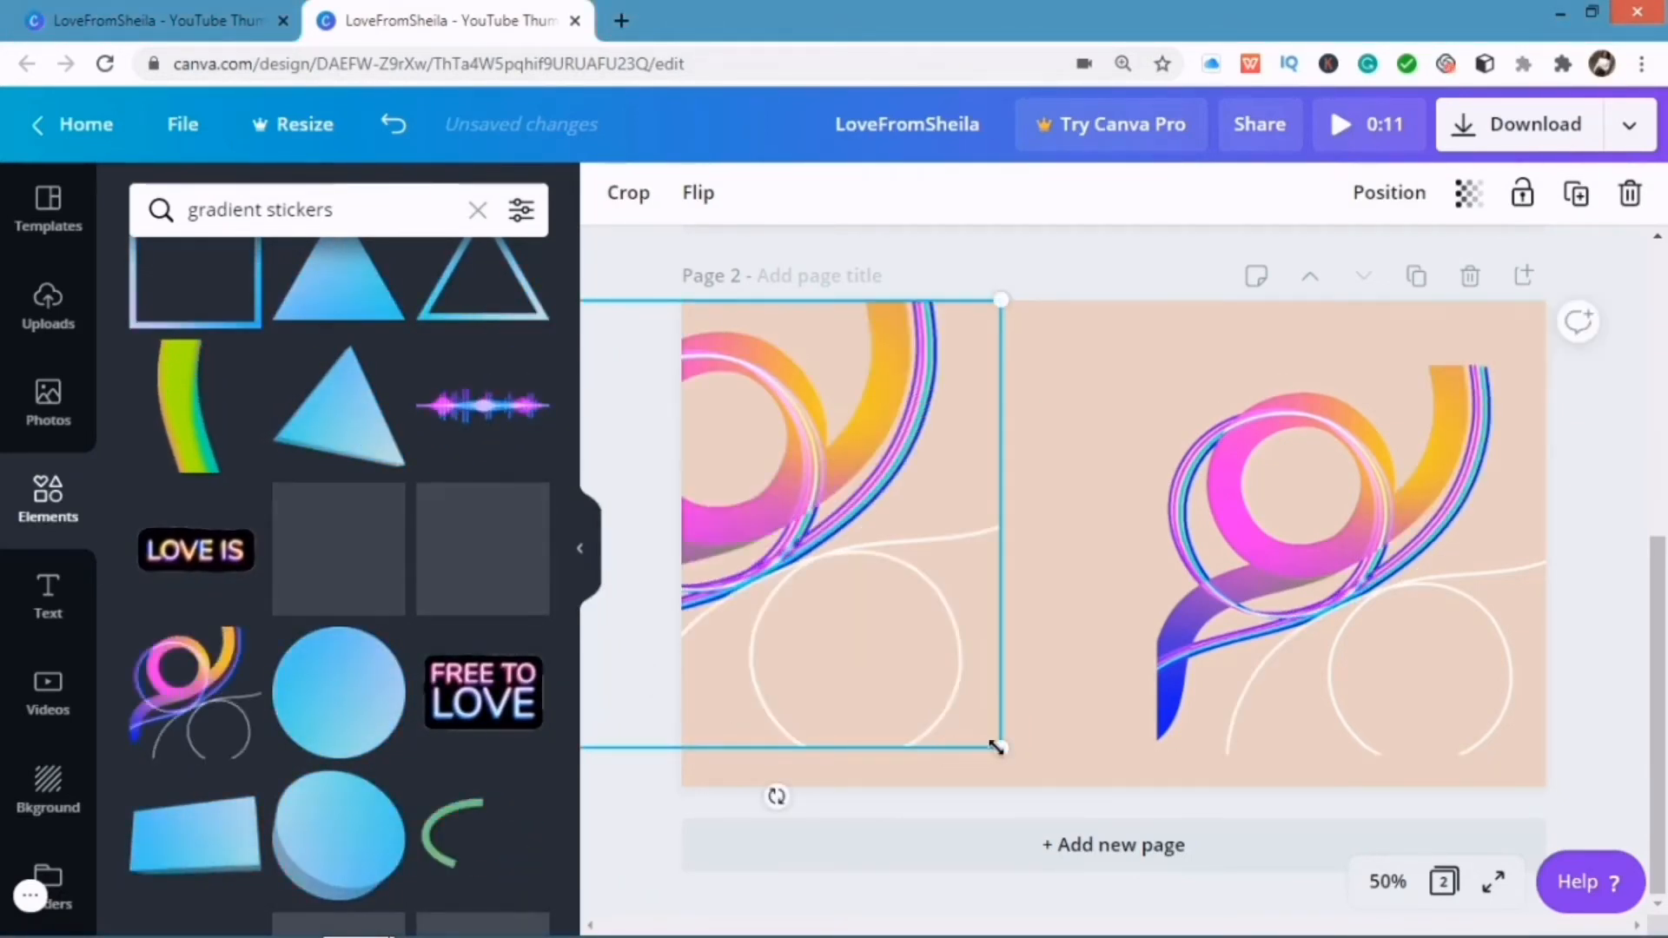
{"action": "left_click_drag", "start_coordinate": [1008, 752], "coordinate": [845, 709]}
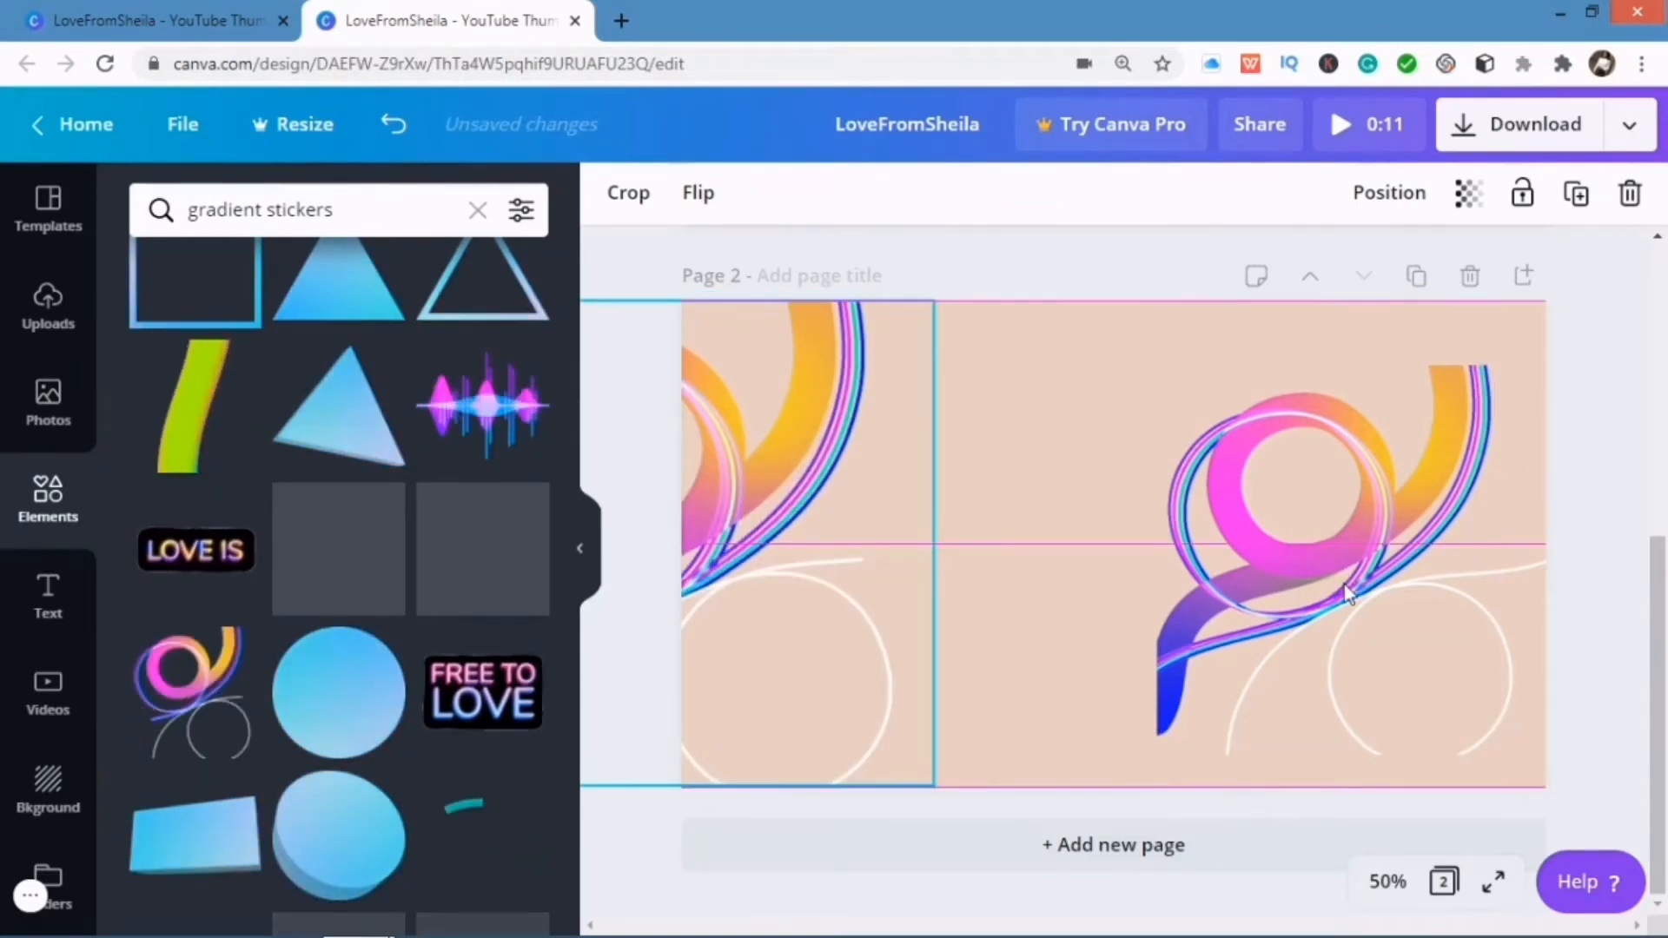
Step: Flip the right-hand copy of the swirl sticker horizontally
{"action": "left_click", "coordinate": [1187, 398]}
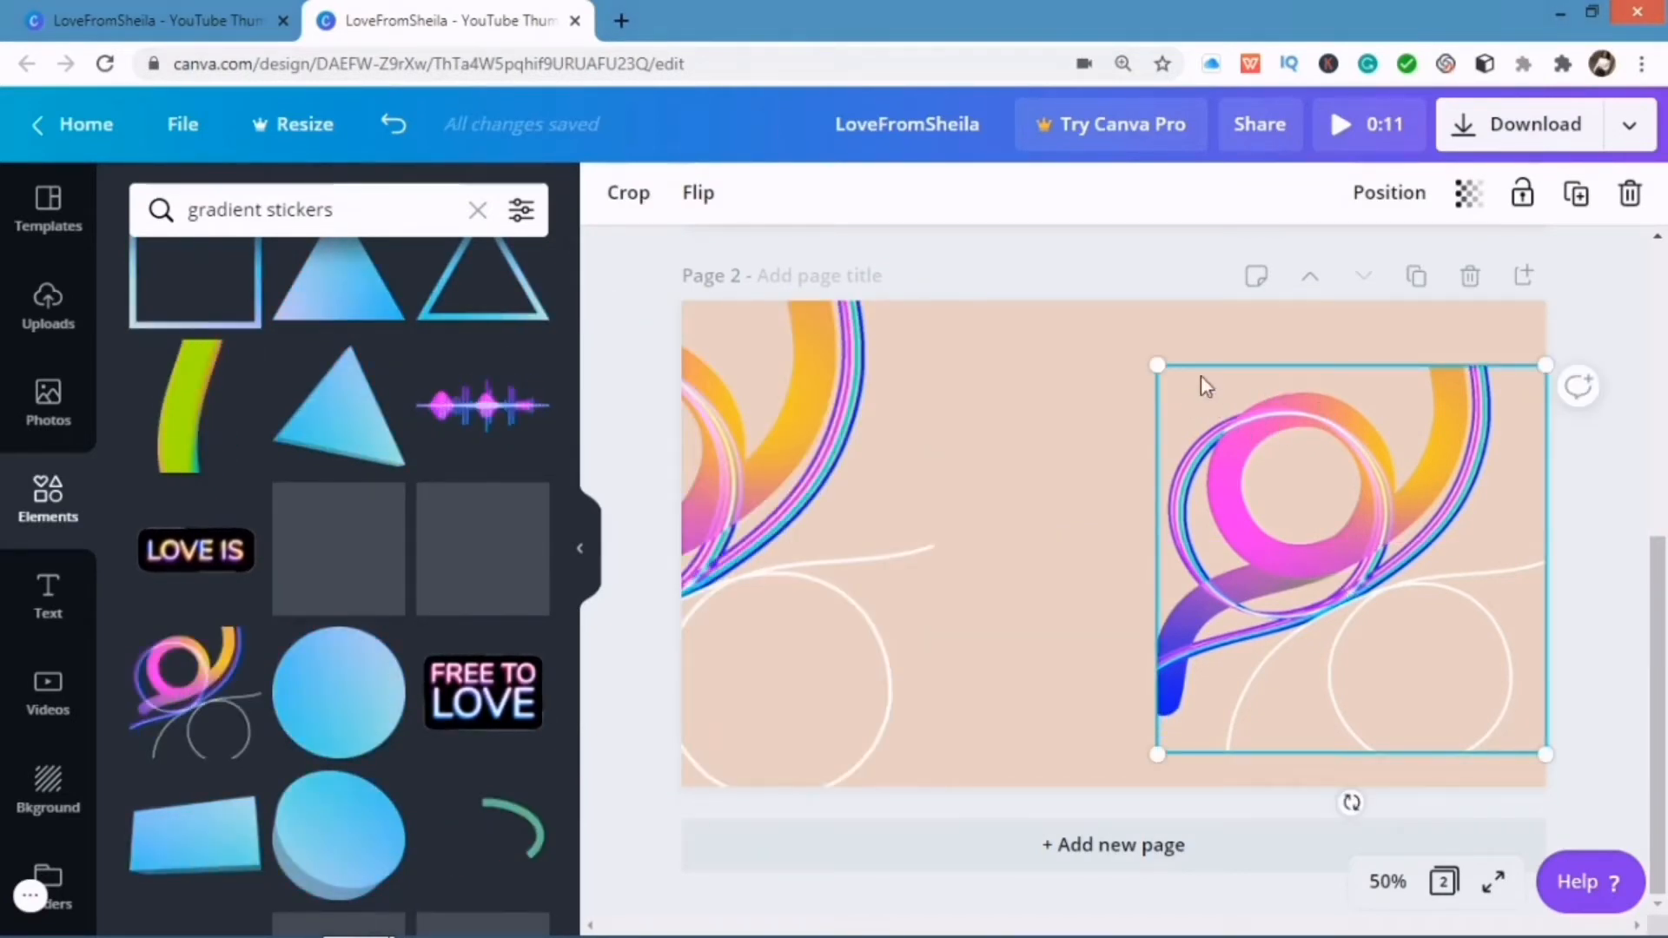
{"action": "left_click", "coordinate": [590, 567]}
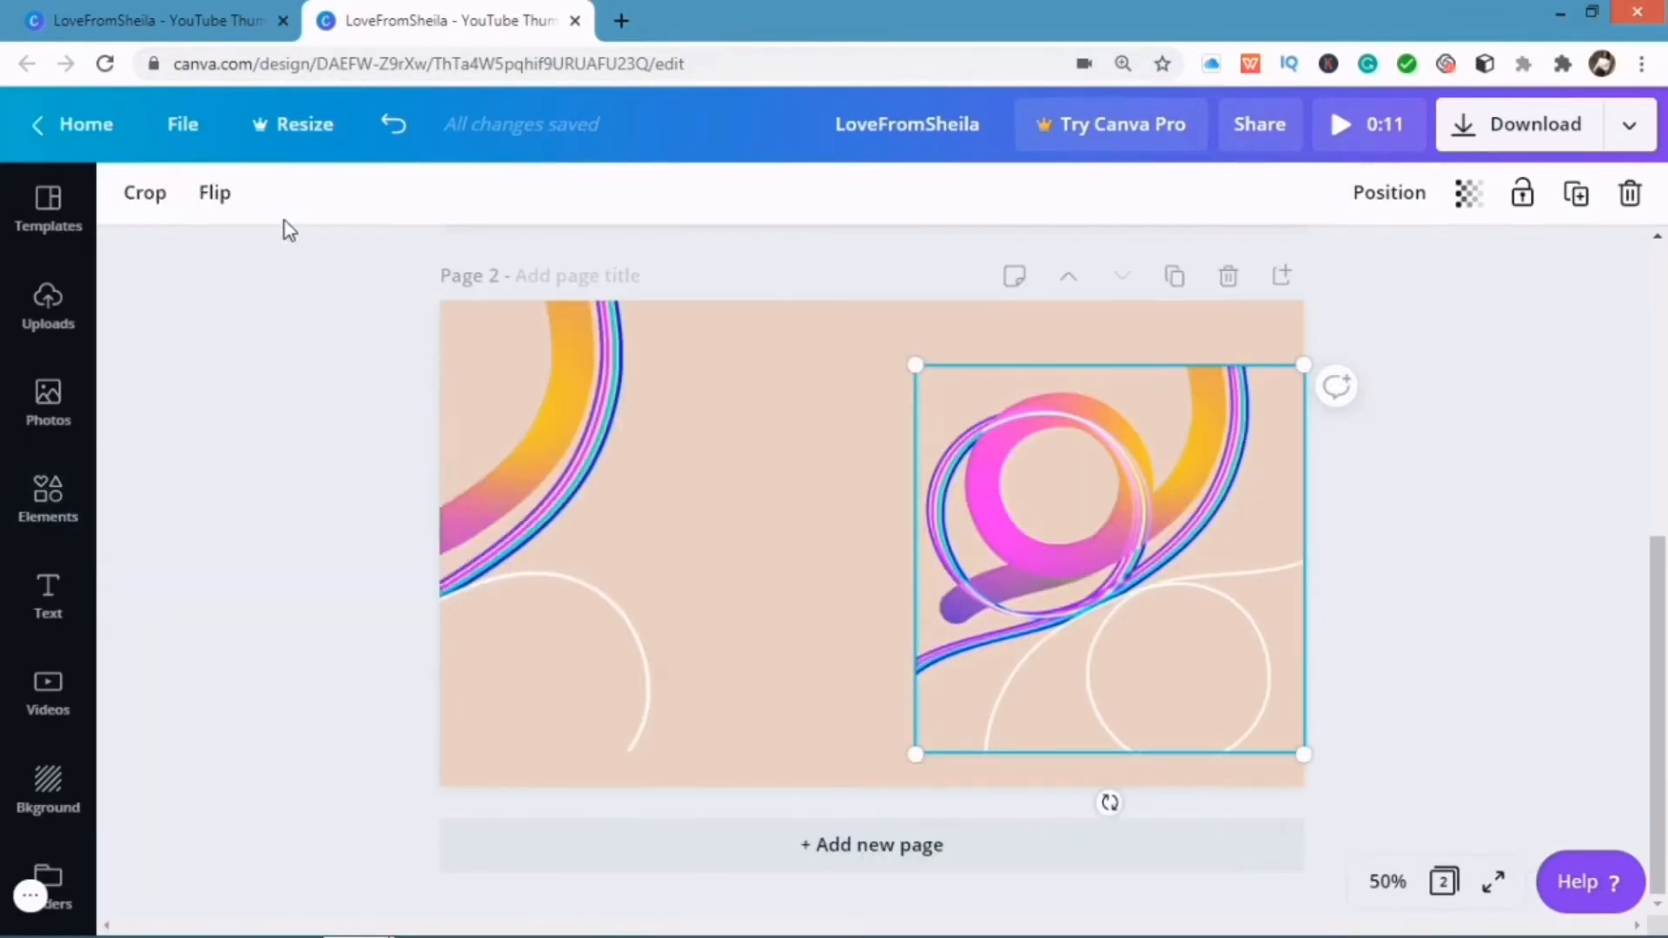
{"action": "left_click", "coordinate": [229, 219]}
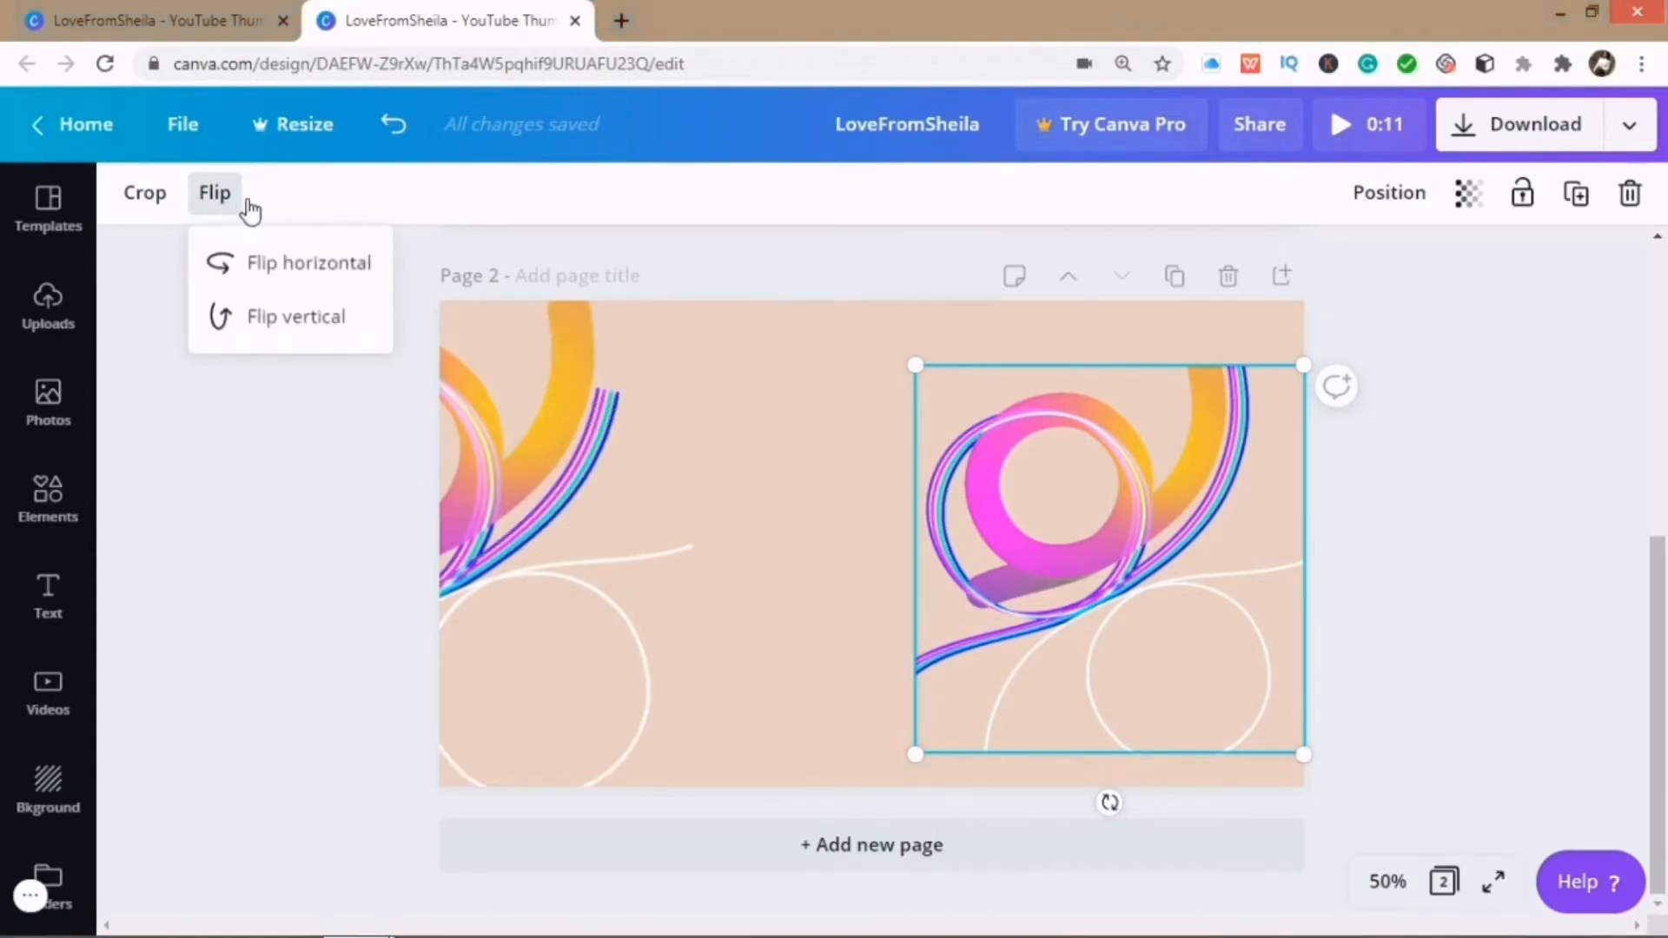
{"action": "left_click", "coordinate": [325, 321]}
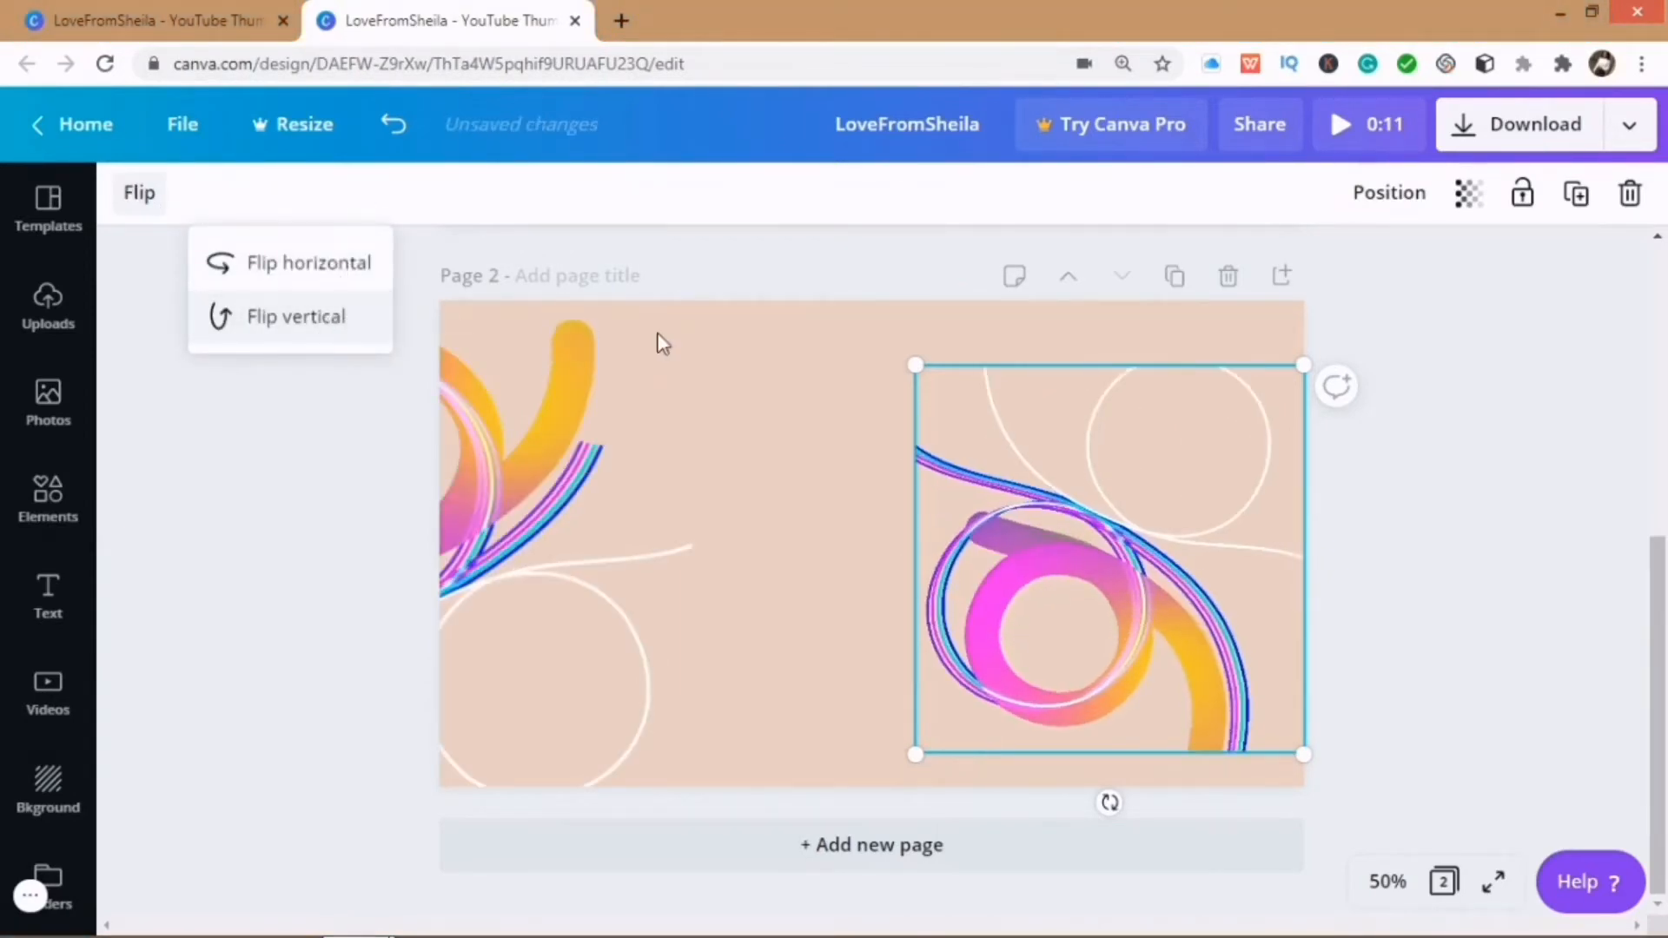
{"action": "left_click", "coordinate": [336, 318]}
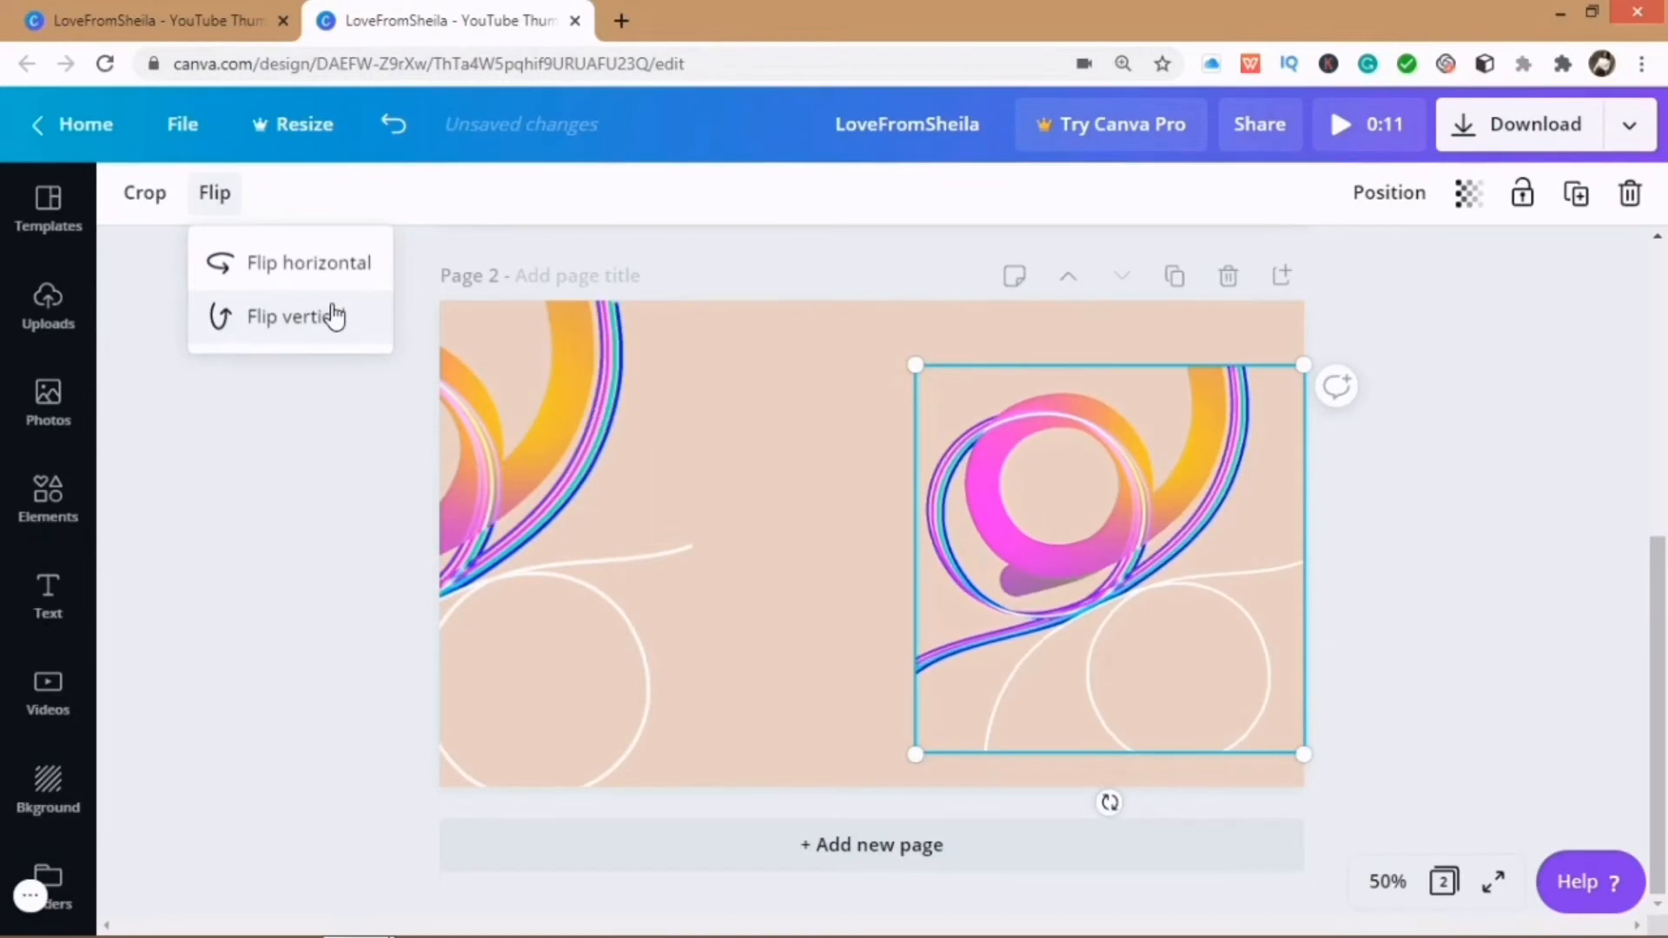
{"action": "left_click", "coordinate": [294, 262]}
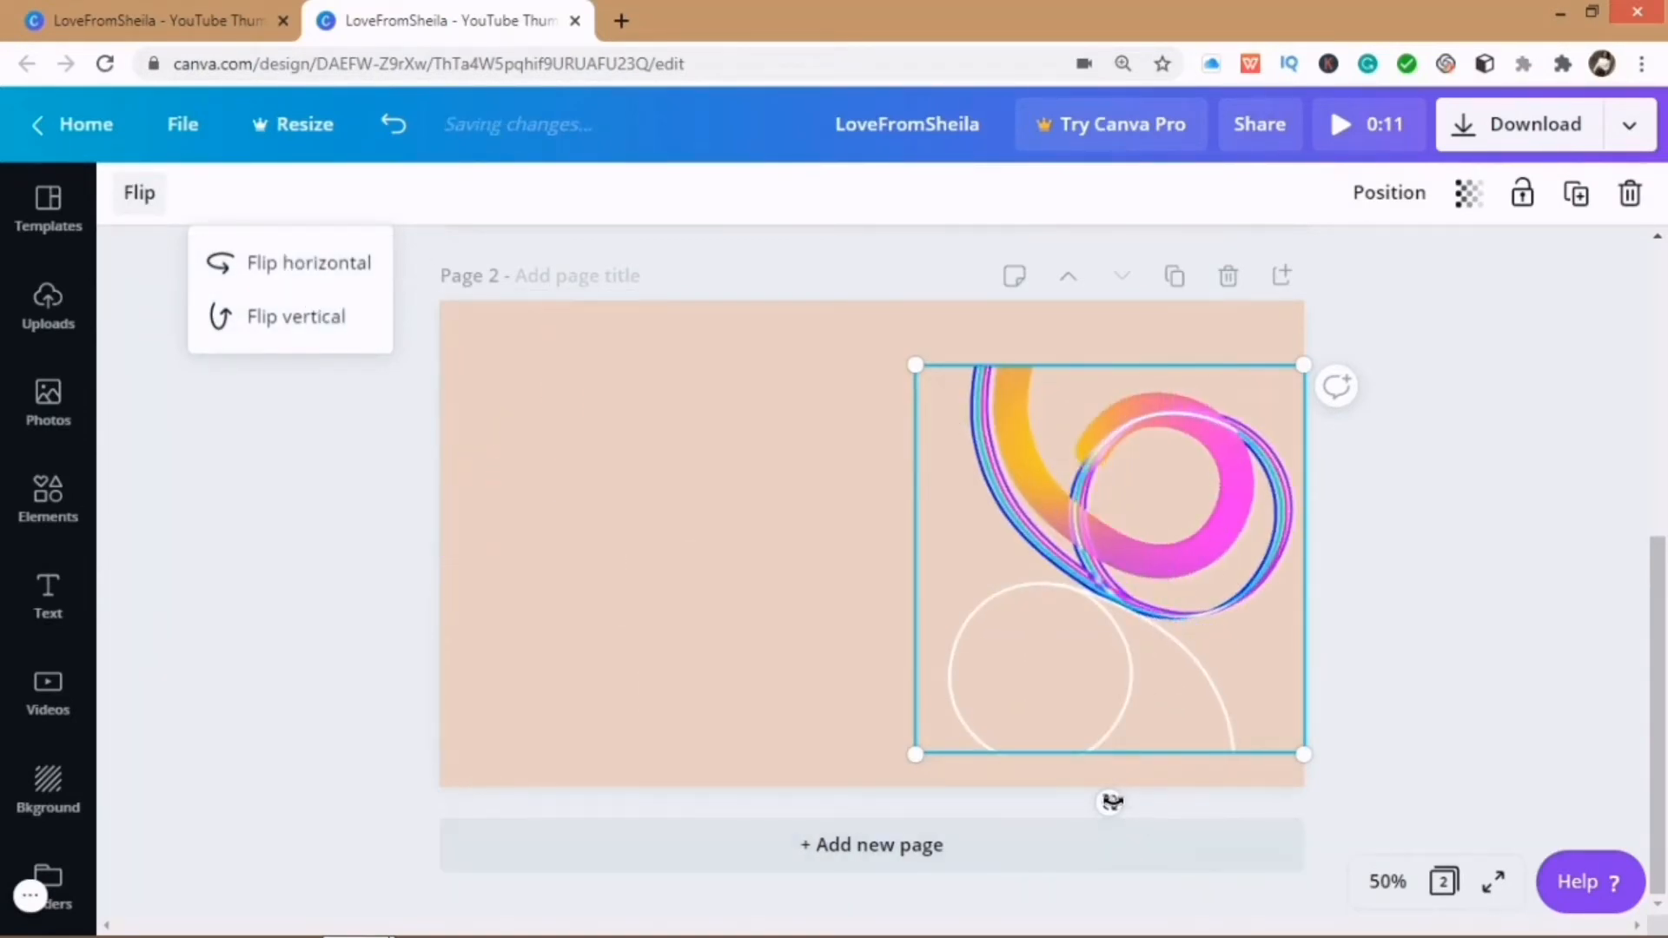
Step: Rotate the flipped swirl sticker so its white circle faces the page centre and its coloured ribbon the right edge
{"action": "left_click", "coordinate": [1109, 802]}
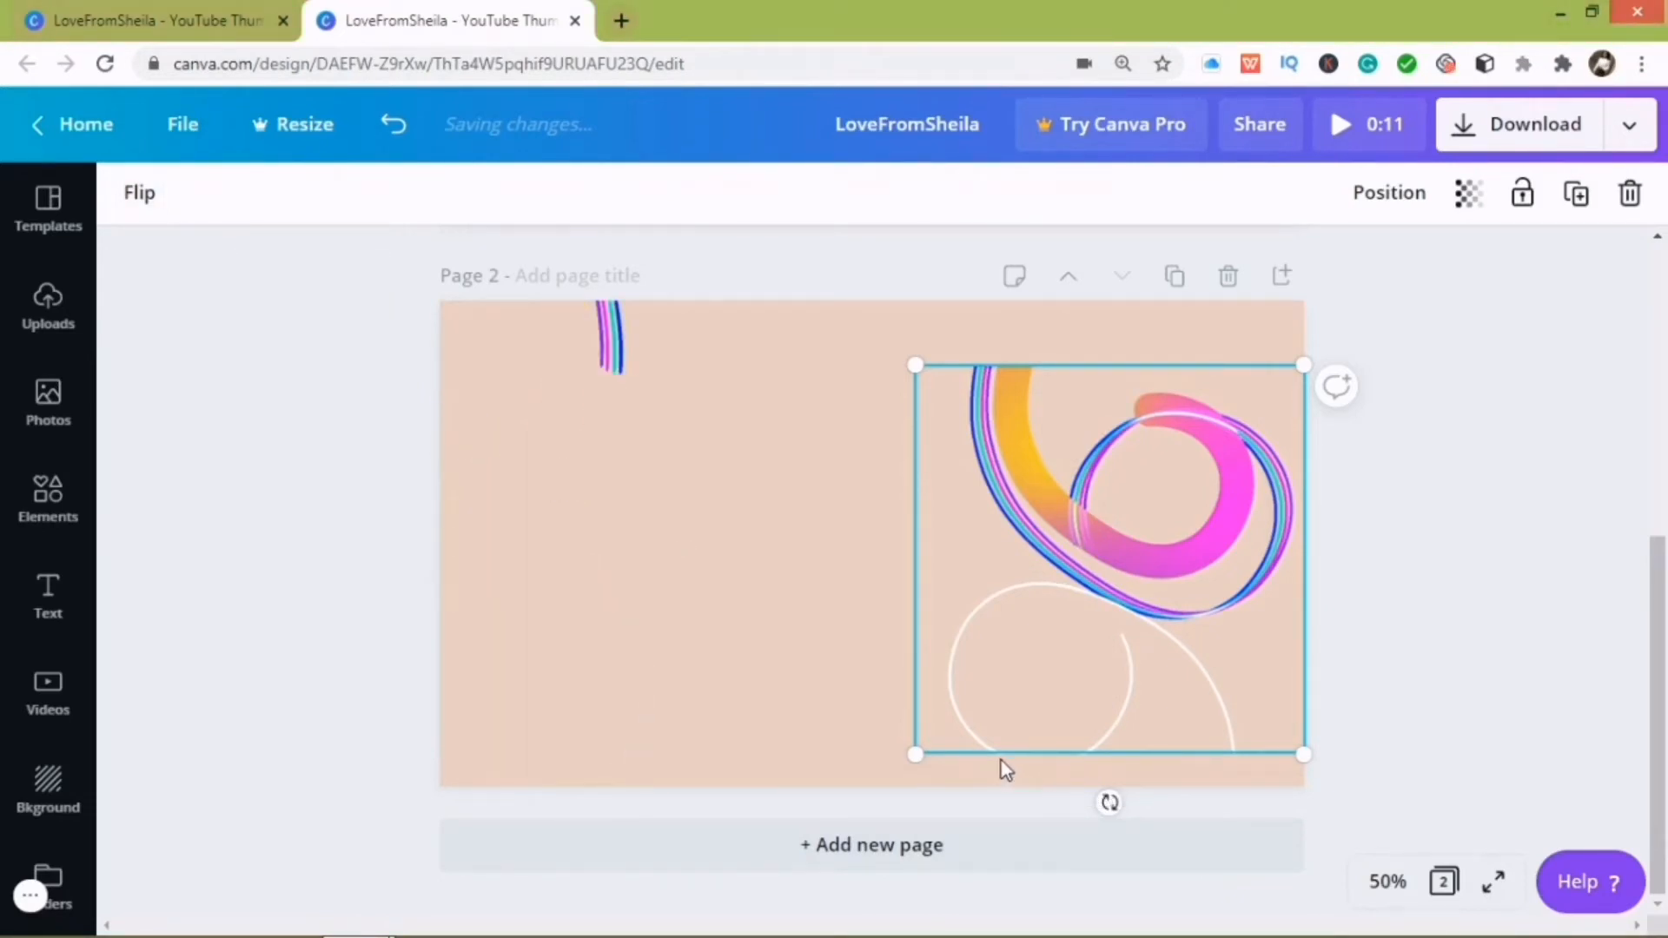
{"action": "left_click_drag", "start_coordinate": [975, 754], "coordinate": [901, 681]}
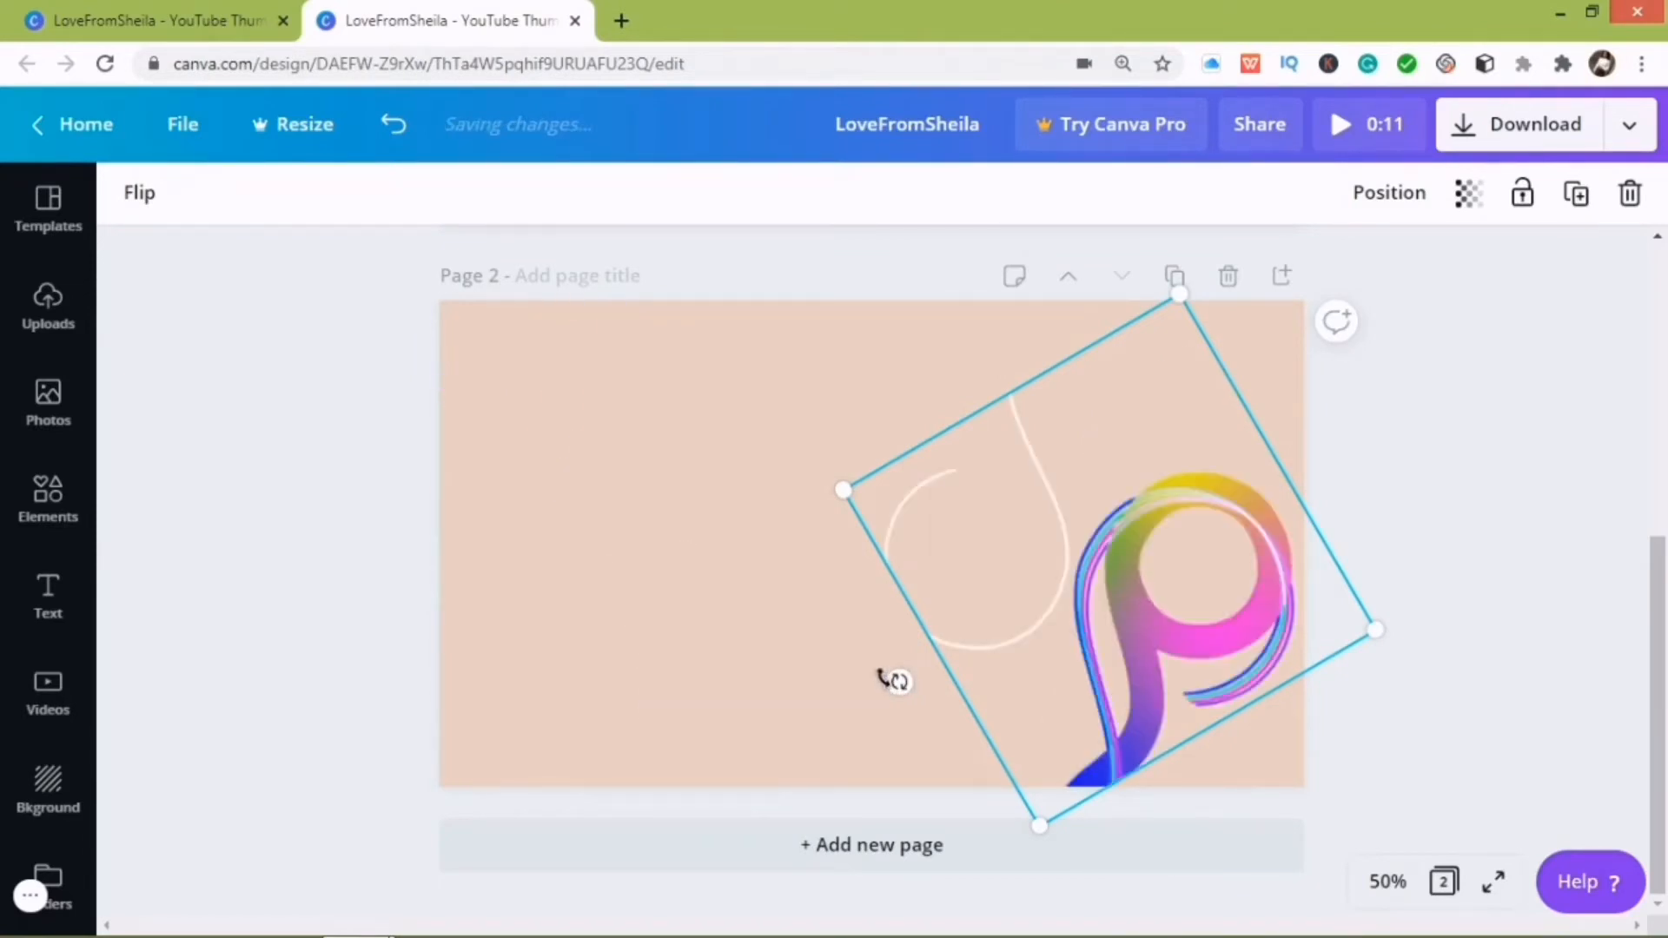
{"action": "left_click_drag", "start_coordinate": [873, 676], "coordinate": [868, 673]}
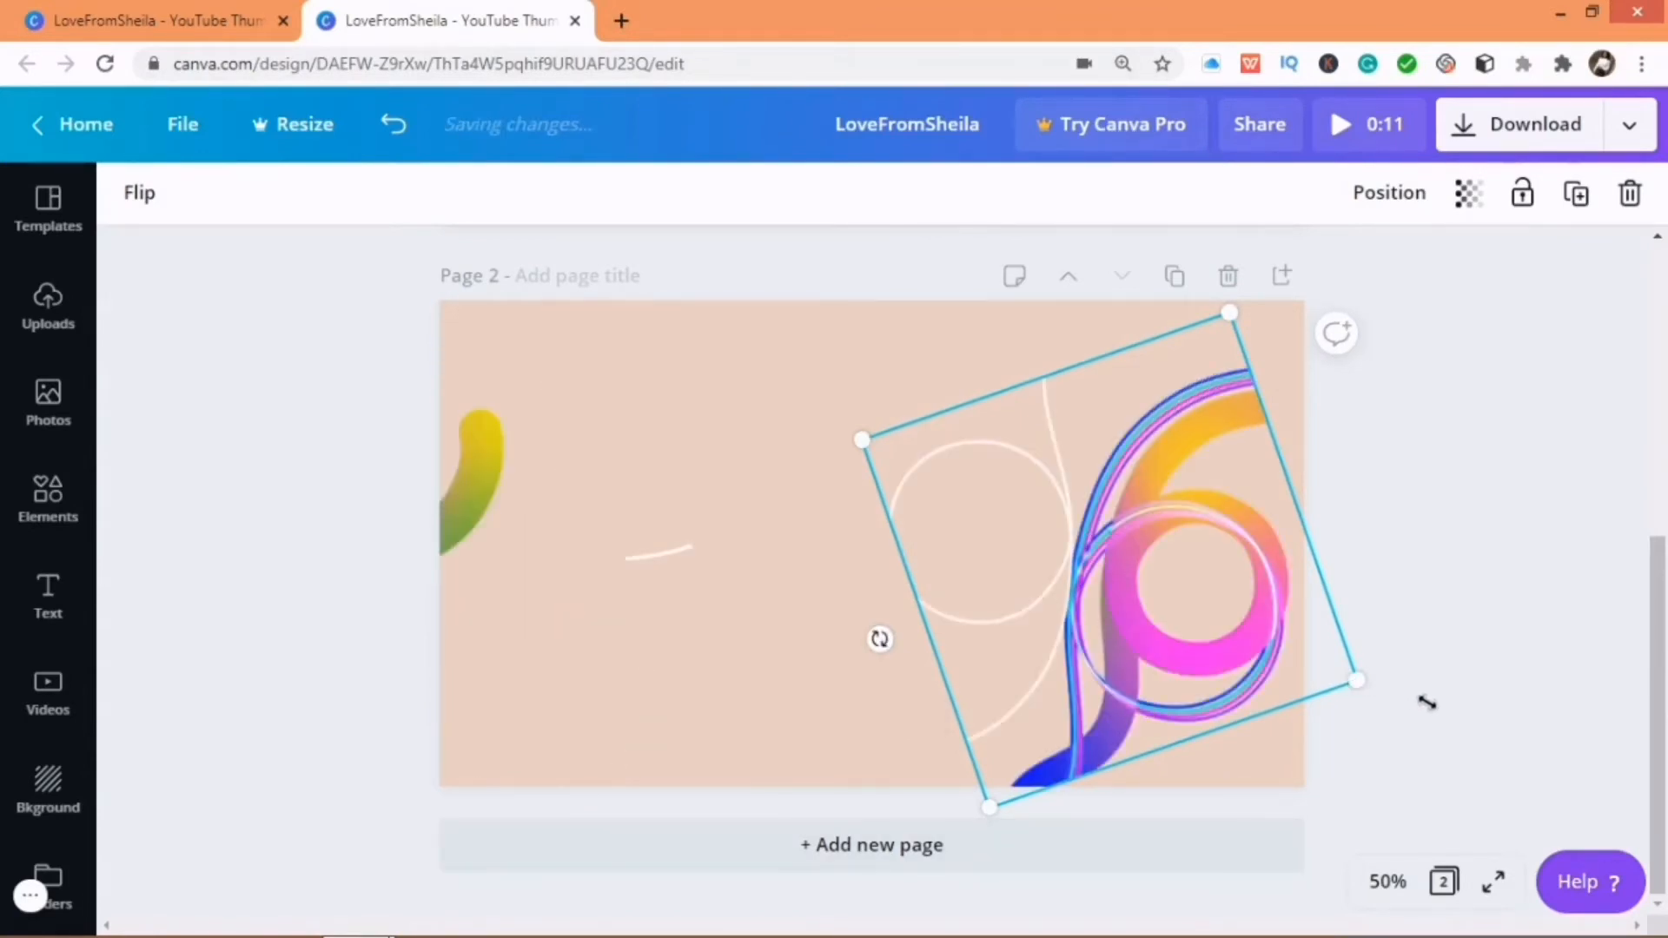
Step: Enlarge the rotated swirl sticker to about 757 by 757 and position it partly beyond the page's right edge
{"action": "left_click_drag", "start_coordinate": [1433, 702], "coordinate": [1525, 729]}
{"action": "left_click_drag", "start_coordinate": [1291, 678], "coordinate": [1290, 678]}
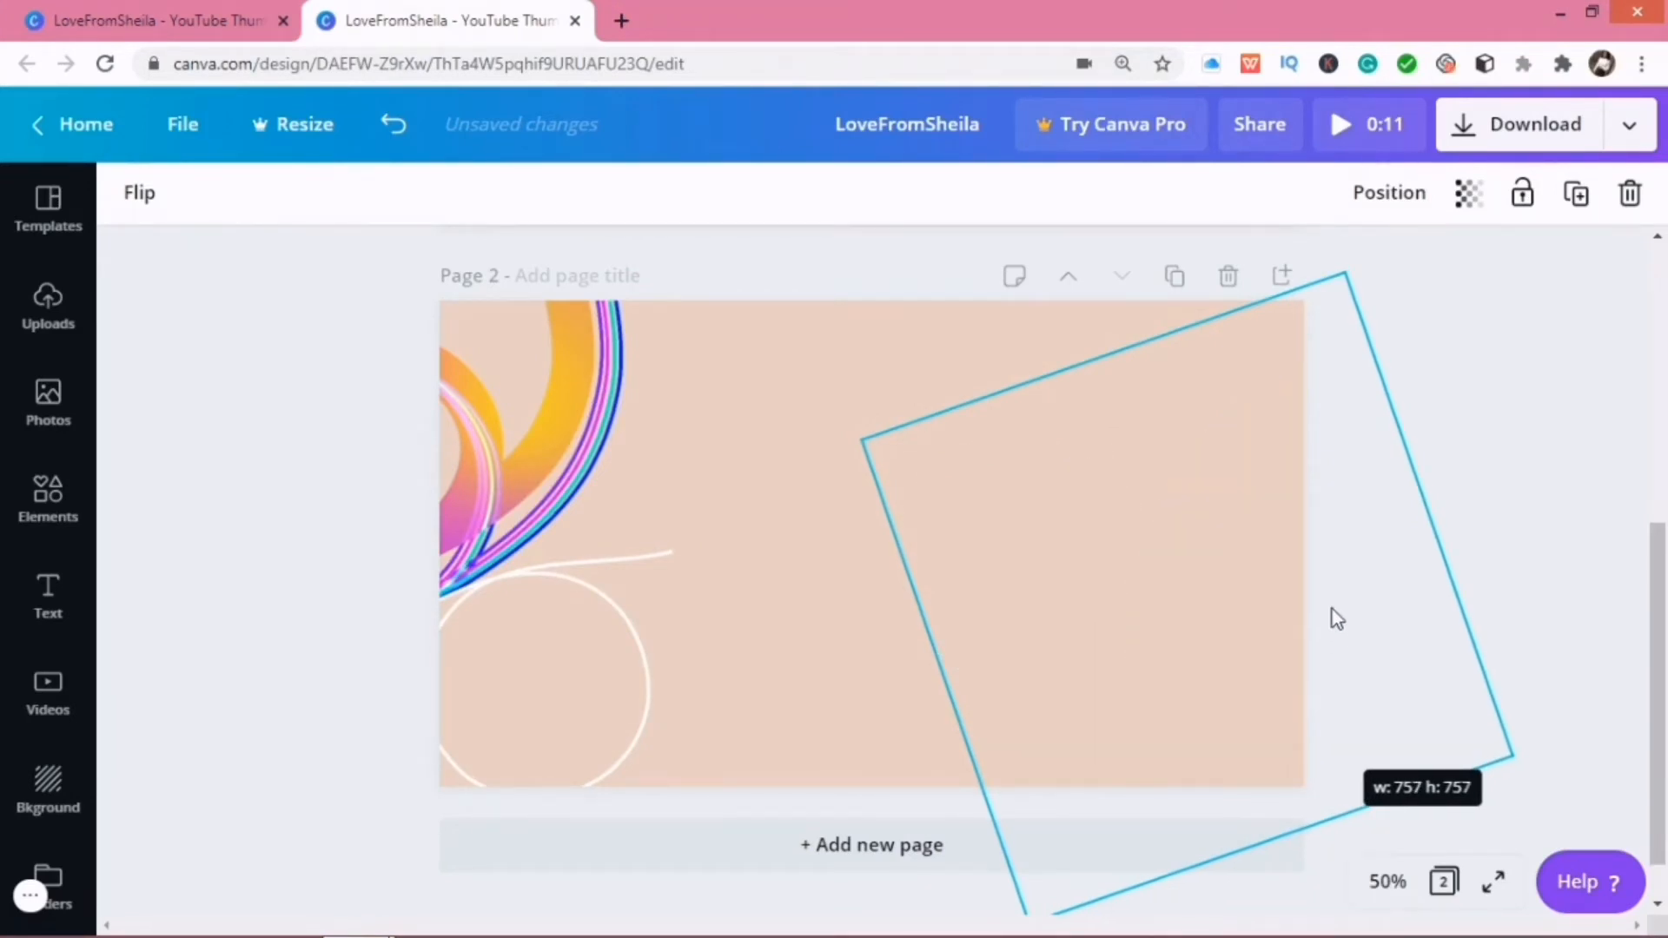
{"action": "left_click_drag", "start_coordinate": [1338, 619], "coordinate": [1329, 607]}
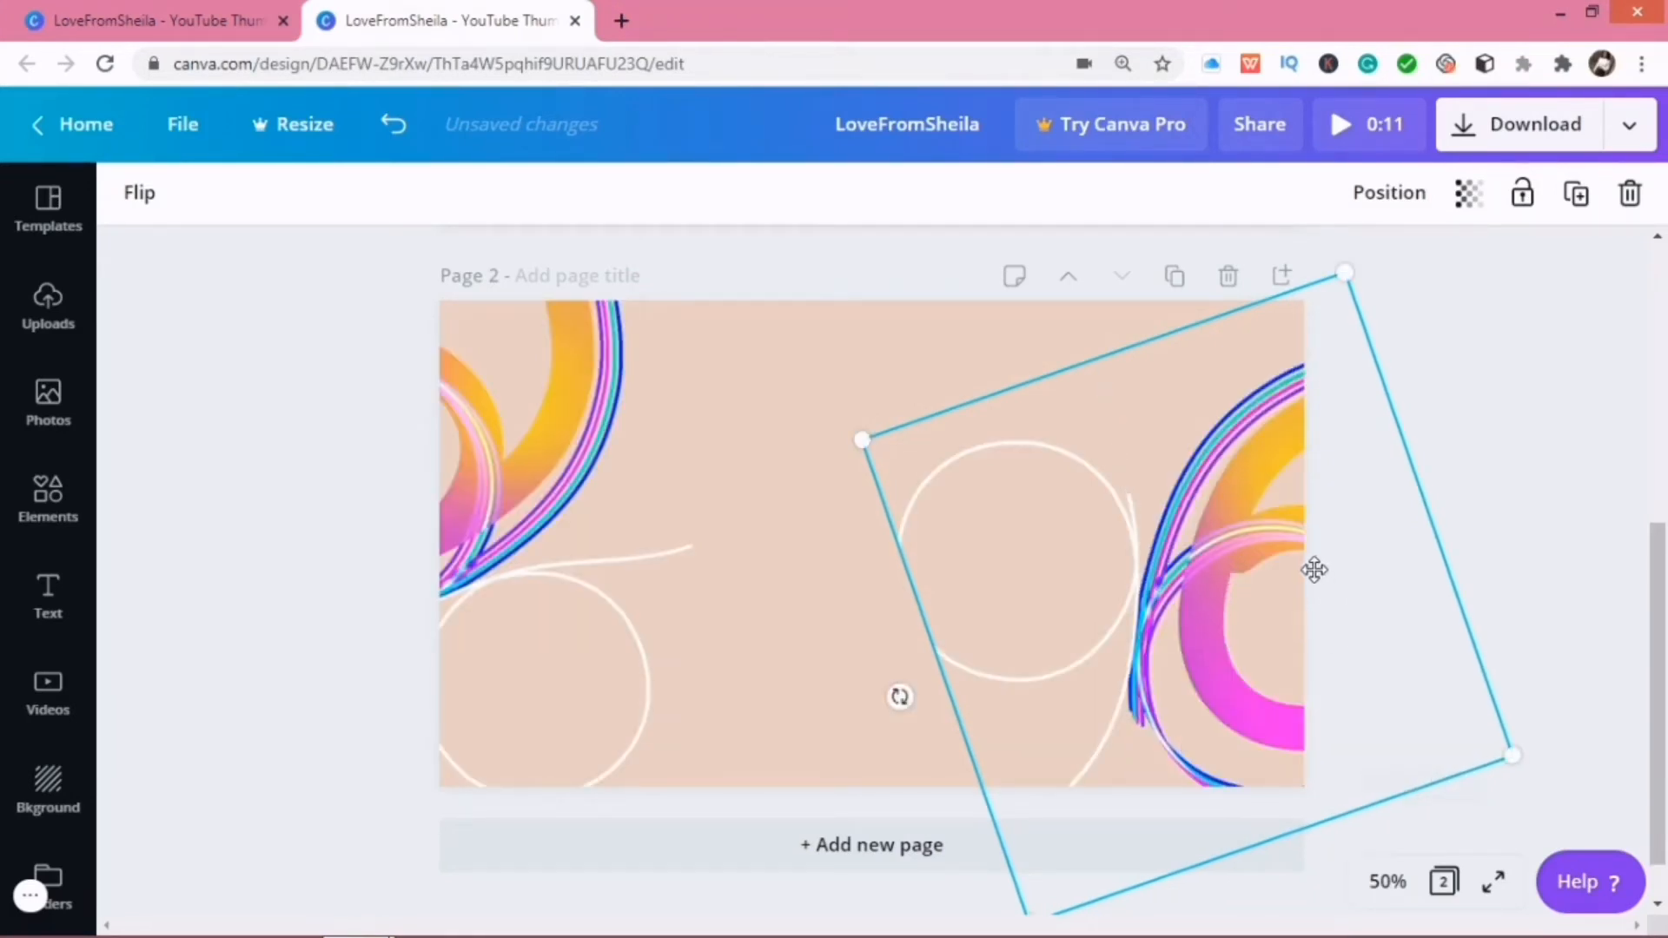
{"action": "left_click_drag", "start_coordinate": [1303, 558], "coordinate": [1354, 547]}
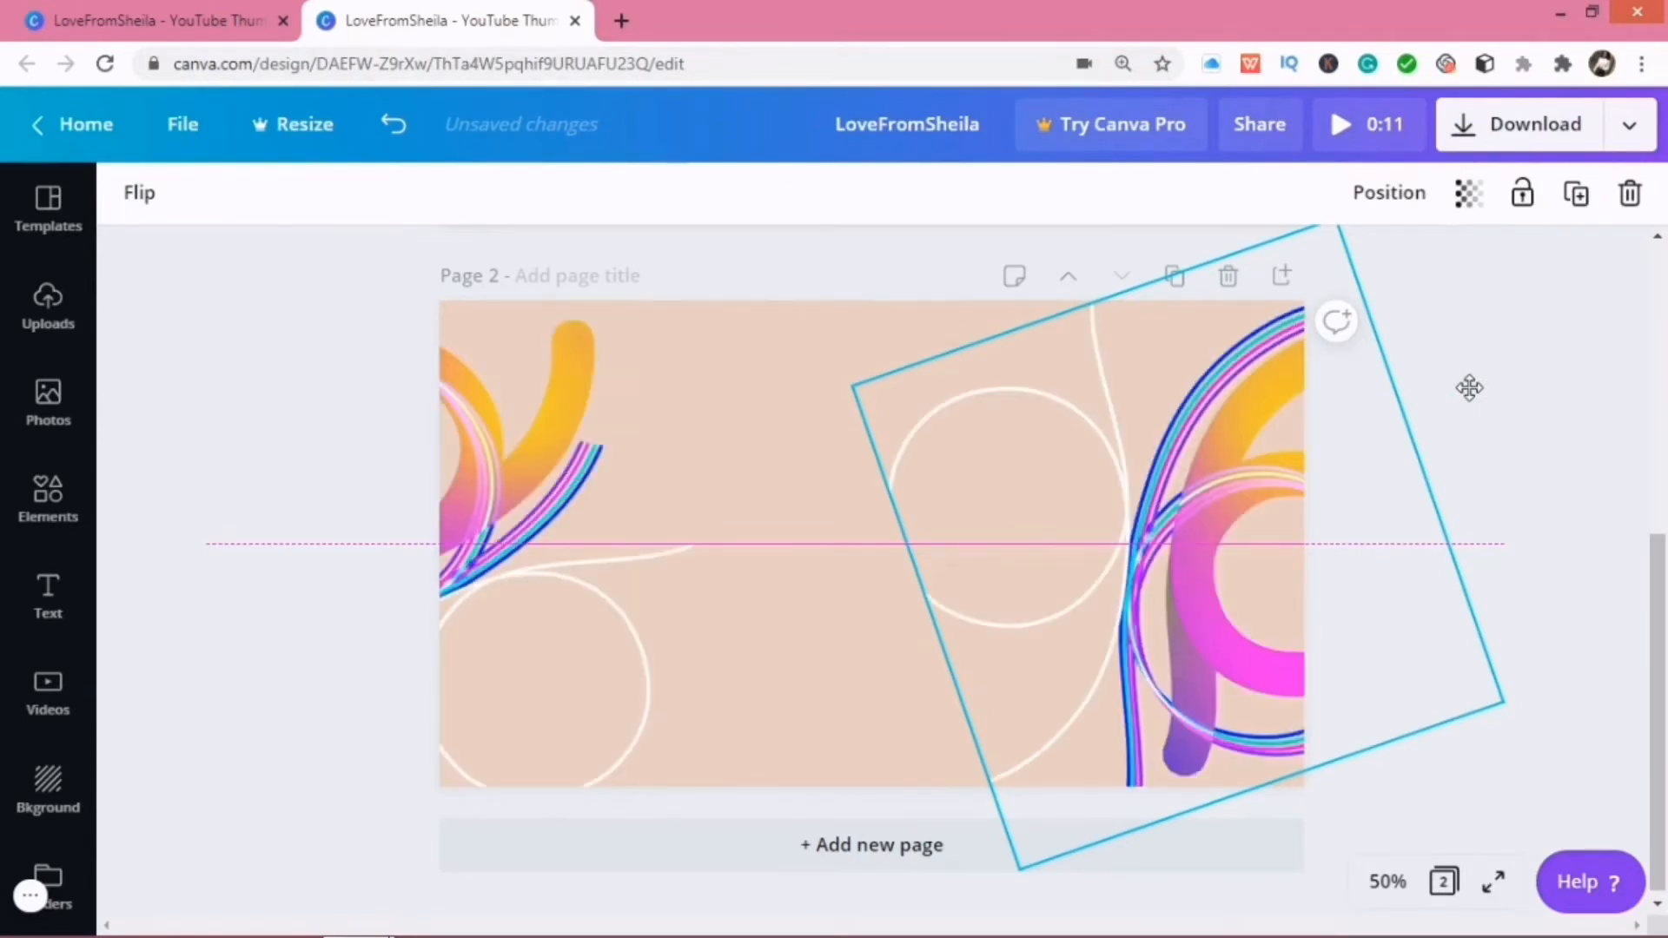
{"action": "left_click", "coordinate": [1484, 438]}
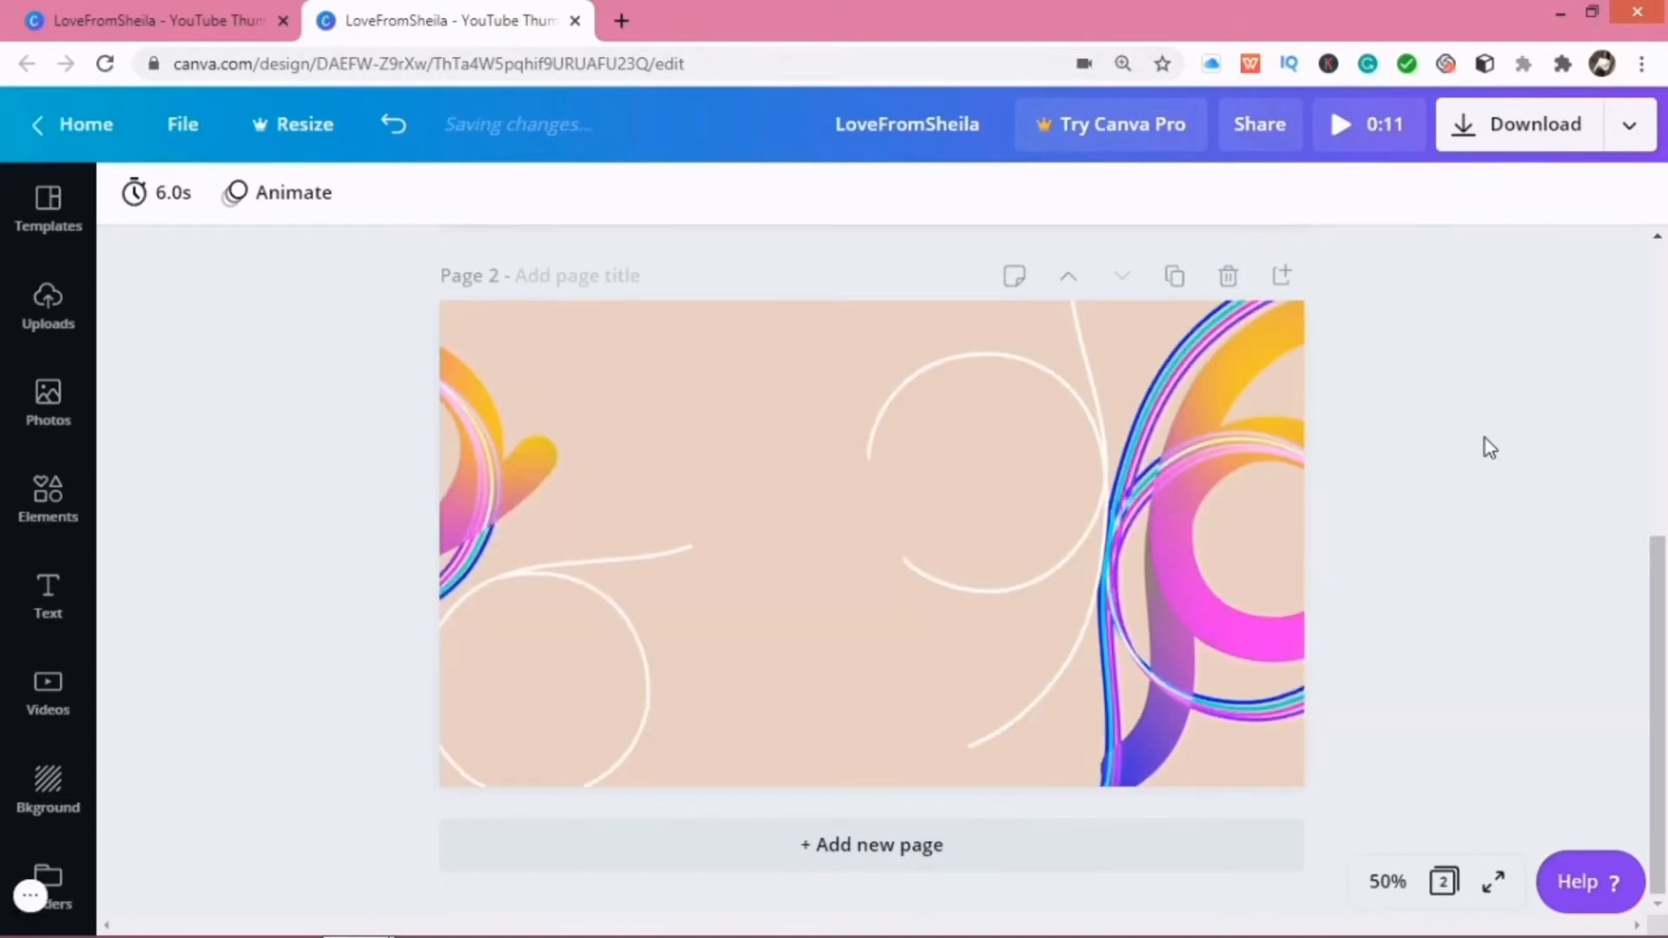
Step: Shift the right-hand swirl sticker farther past the page's right edge, aligned with the page's horizontal centre line
{"action": "left_click", "coordinate": [1180, 447]}
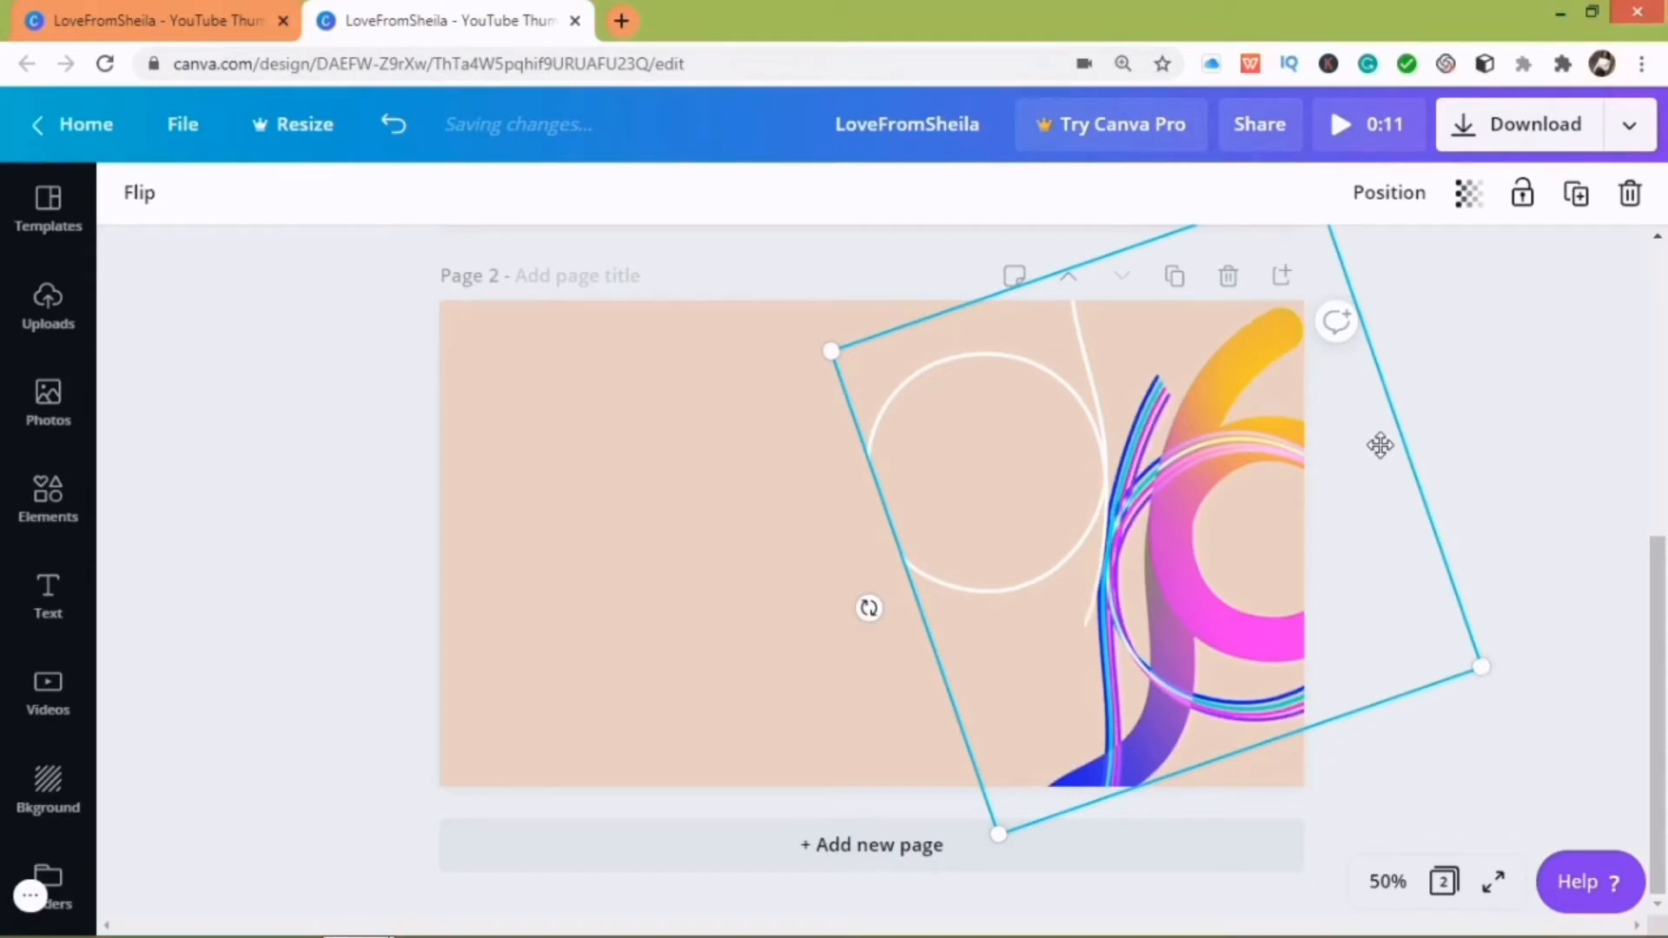
{"action": "key", "text": "shift+Right"}
{"action": "key", "text": "shift+Right"}
{"action": "key", "text": "shift+Right"}
{"action": "key", "text": "shift+Right"}
{"action": "key", "text": "shift+Right"}
{"action": "key", "text": "shift+Right"}
{"action": "key", "text": "shift+Right"}
{"action": "key", "text": "shift+Right"}
{"action": "key", "text": "shift+Right"}
{"action": "key", "text": "shift+Right"}
{"action": "key", "text": "shift+Right"}
{"action": "key", "text": "shift+Right"}
{"action": "key", "text": "shift+Right"}
{"action": "key", "text": "shift+Right"}
{"action": "key", "text": "shift+Right"}
{"action": "key", "text": "shift+Right"}
{"action": "key", "text": "shift+Right"}
{"action": "key", "text": "shift+Right"}
{"action": "key", "text": "shift+Right"}
{"action": "key", "text": "shift+Right"}
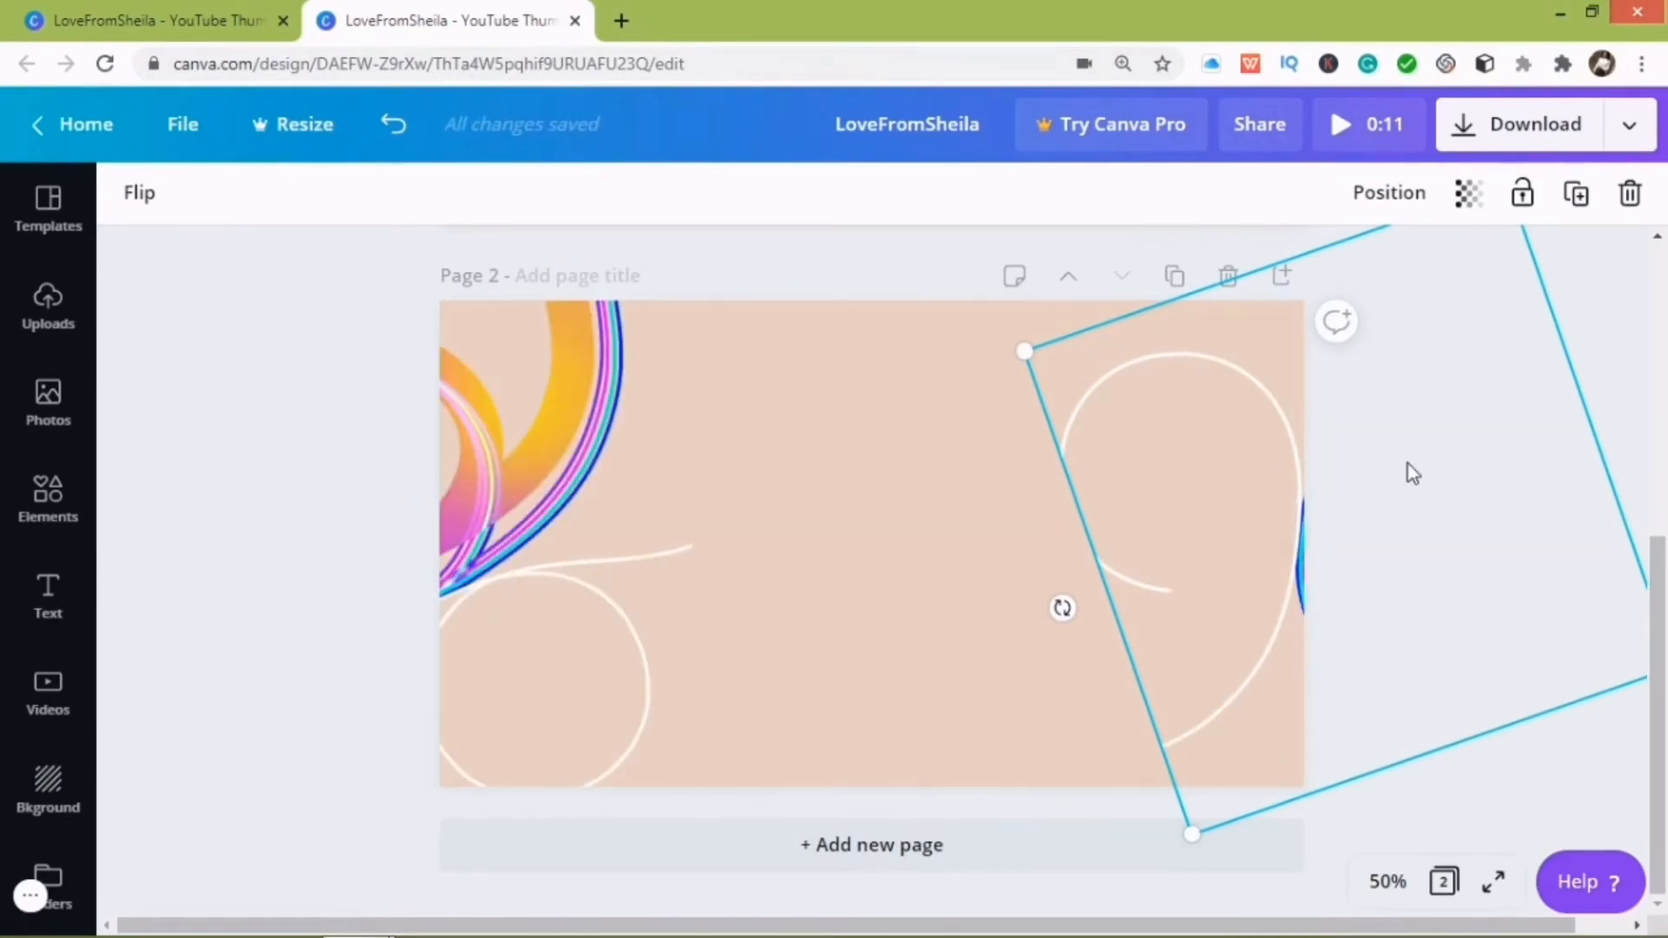
{"action": "left_click_drag", "start_coordinate": [1369, 462], "coordinate": [1314, 469]}
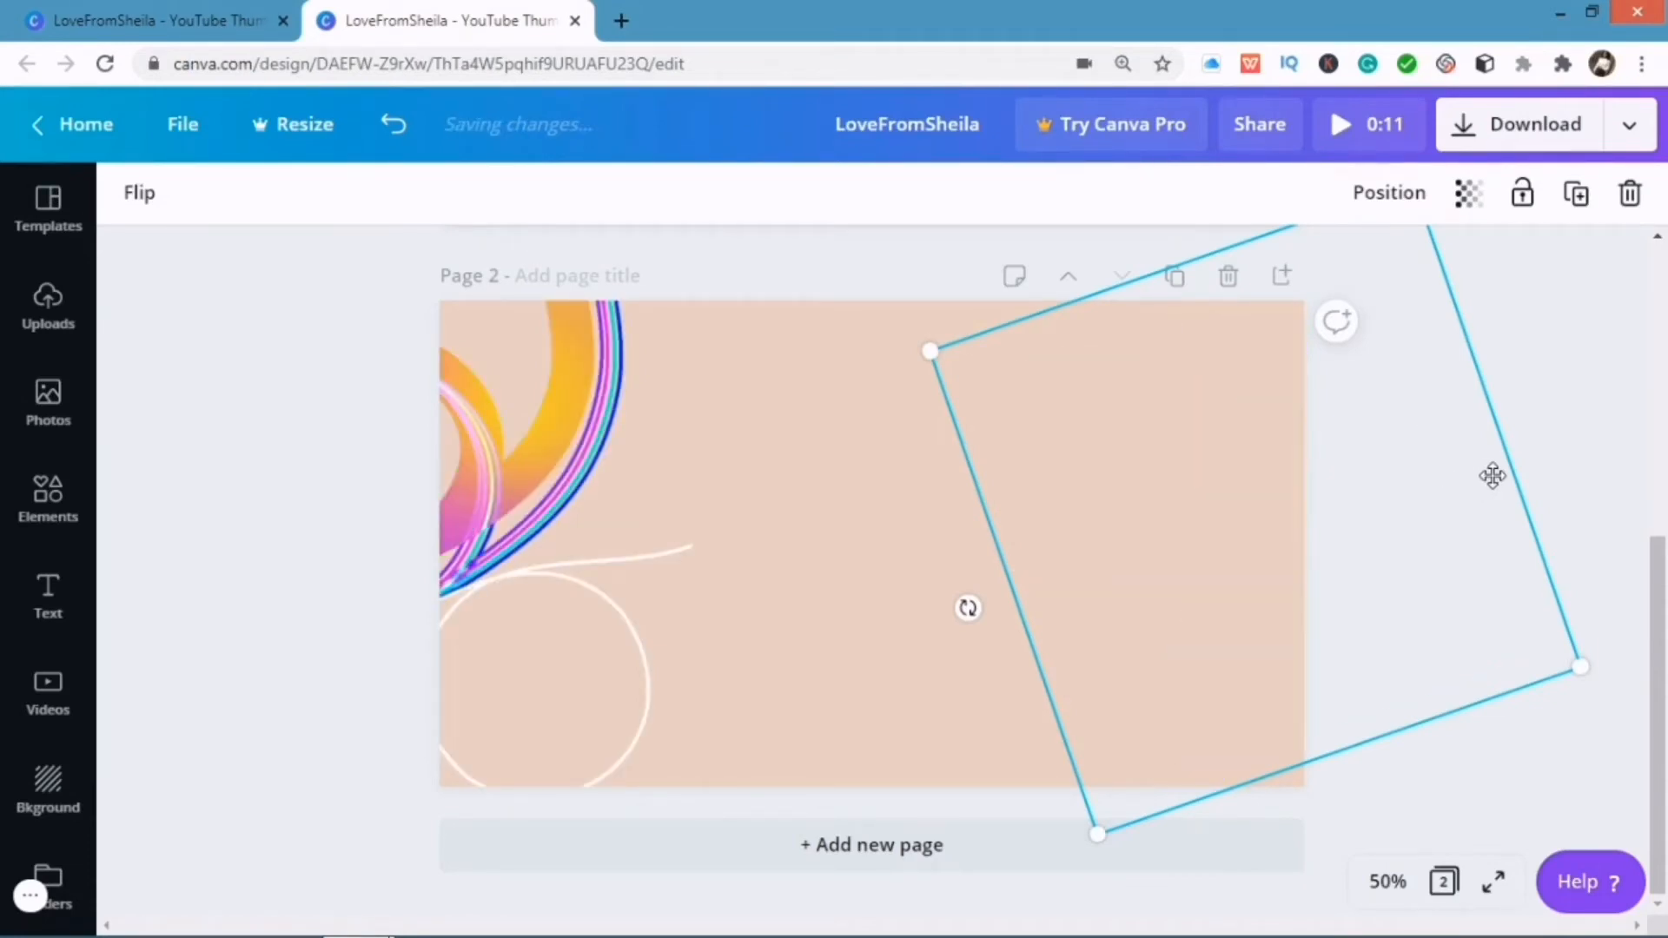
{"action": "left_click_drag", "start_coordinate": [1492, 476], "coordinate": [1516, 493]}
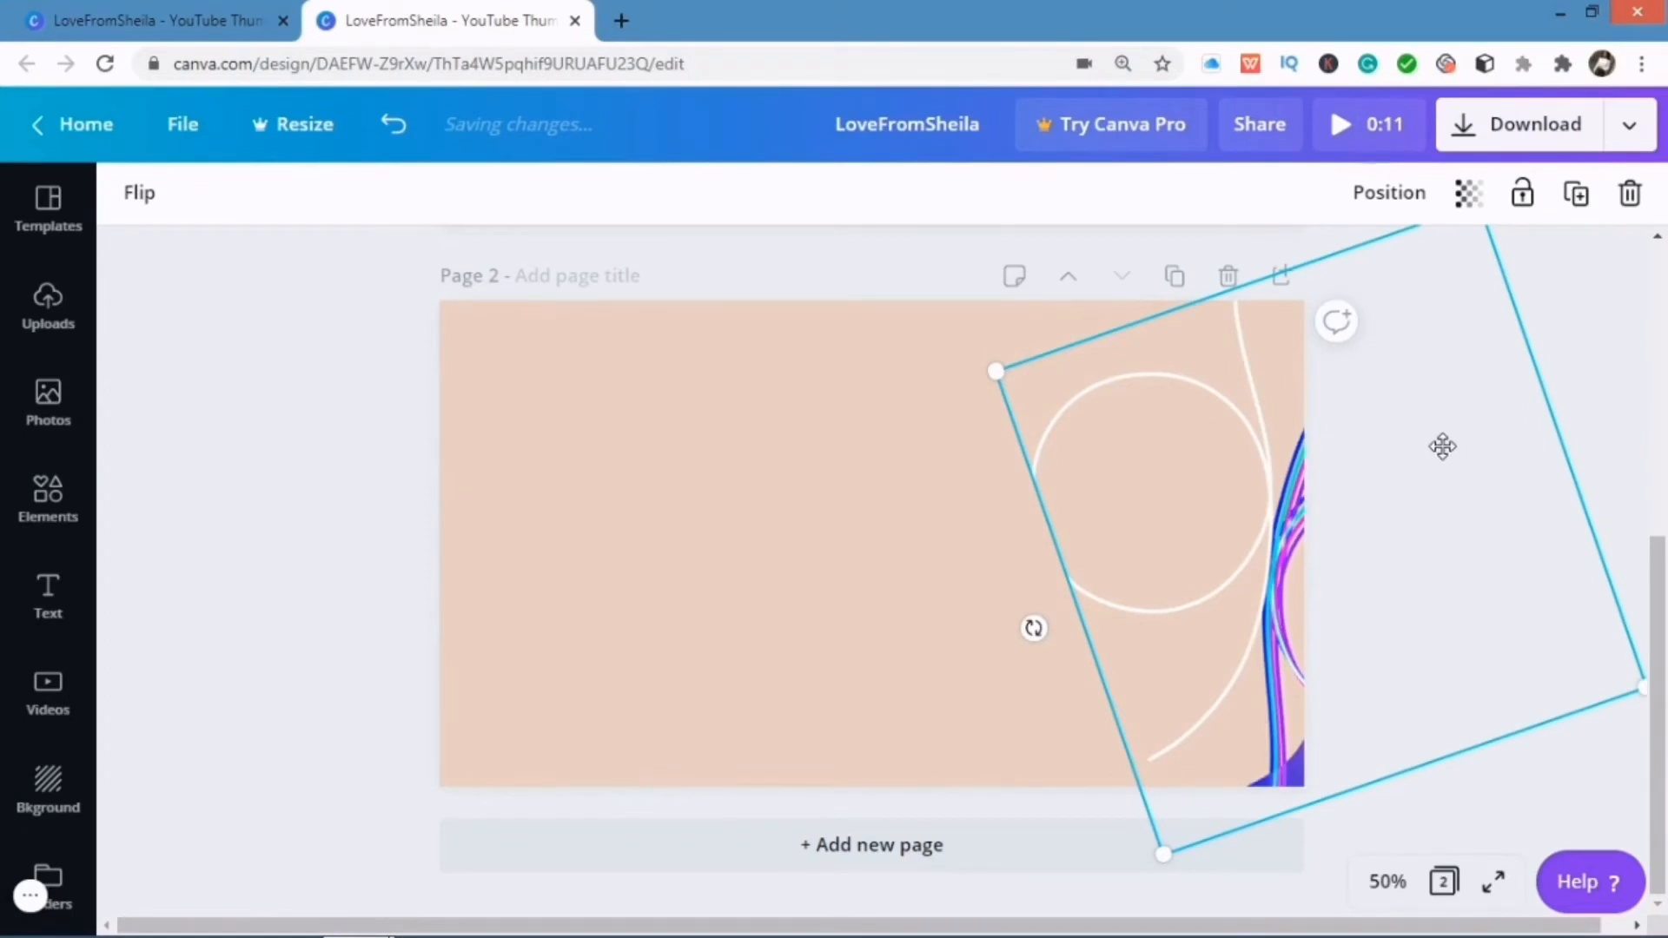
{"action": "left_click_drag", "start_coordinate": [1443, 446], "coordinate": [1439, 446]}
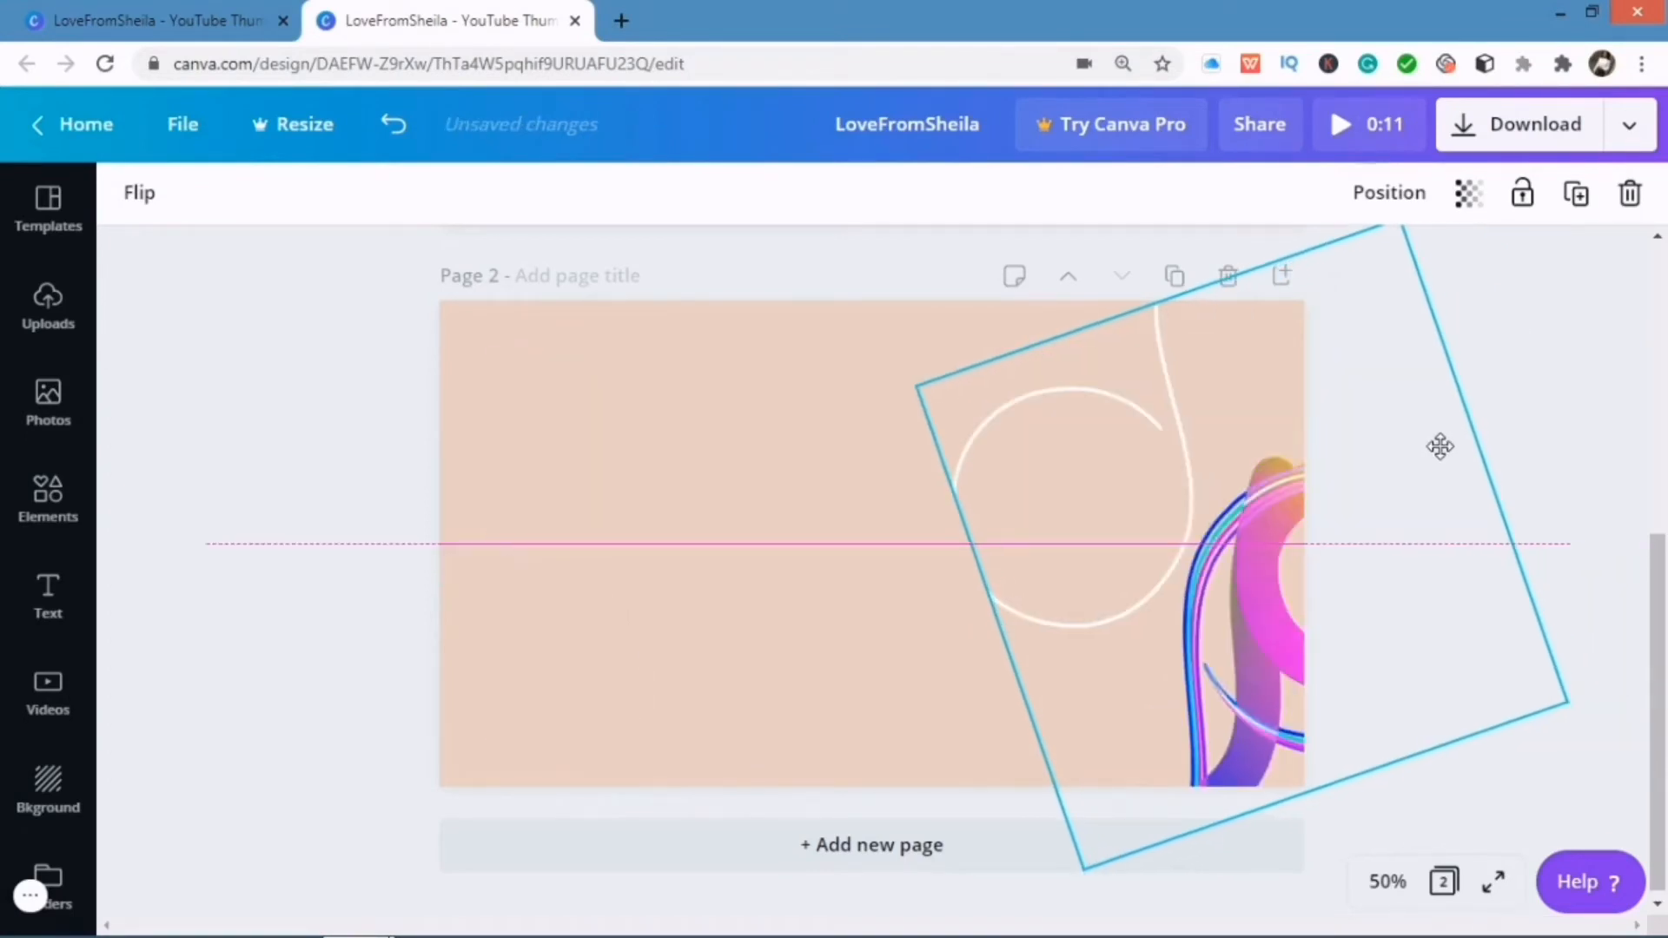
{"action": "left_click", "coordinate": [1578, 343]}
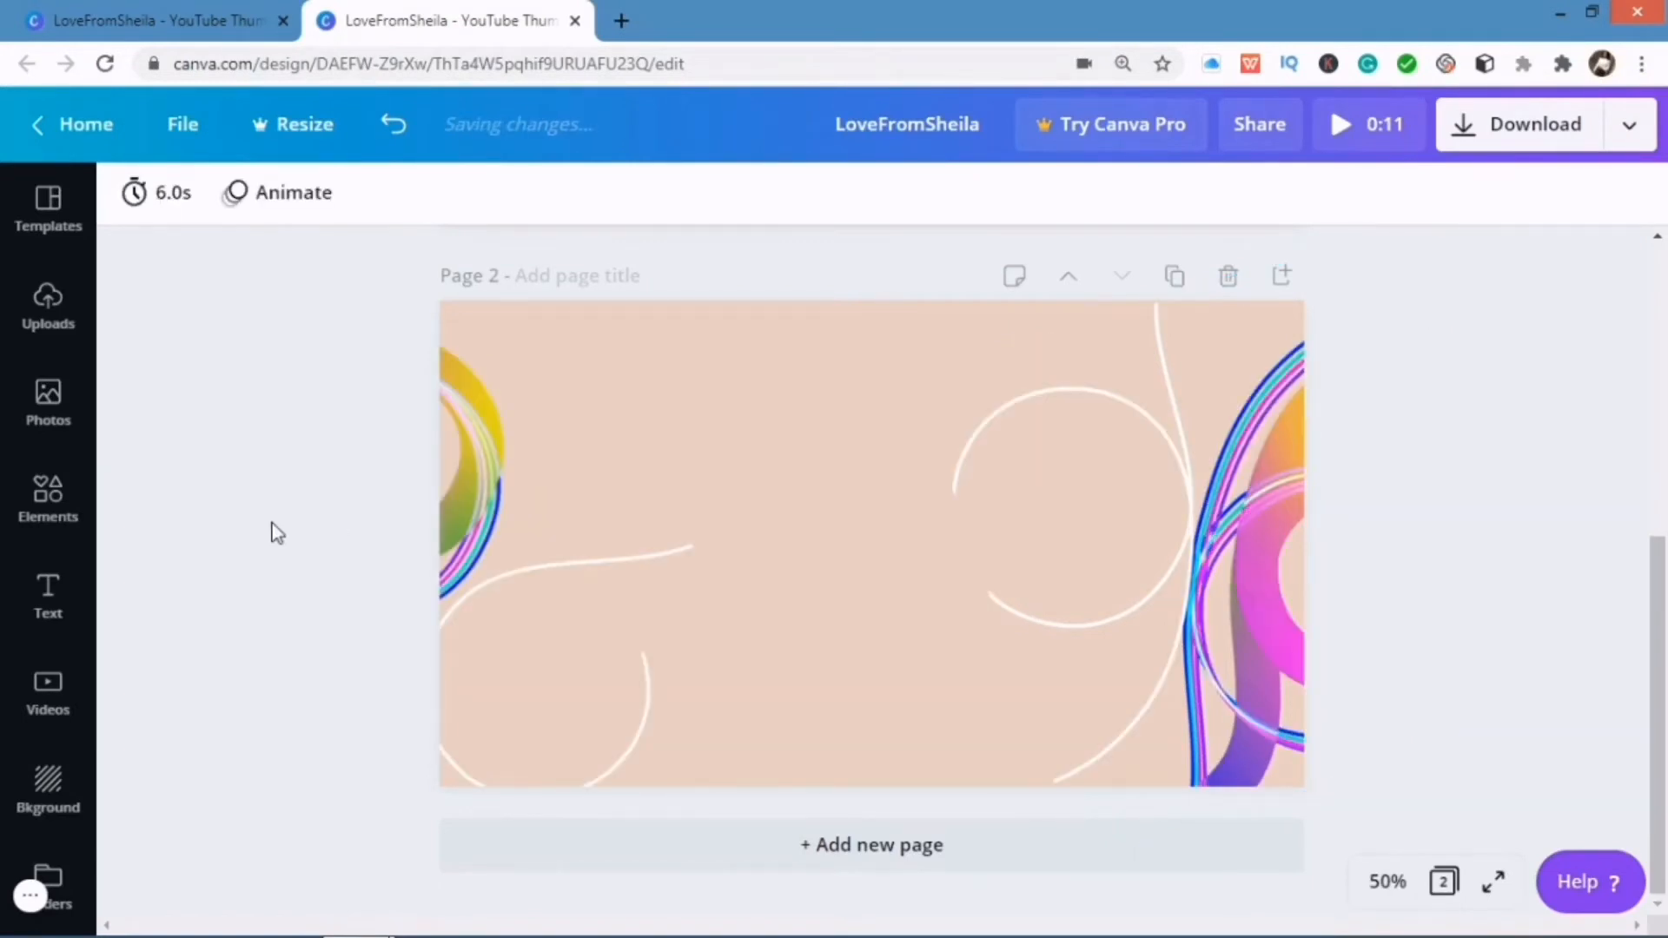
Step: Add the COFFEE PLEASE styled text to page 2 and replace its wording with CANVA TUTORIALS on two lines
{"action": "left_click", "coordinate": [48, 595]}
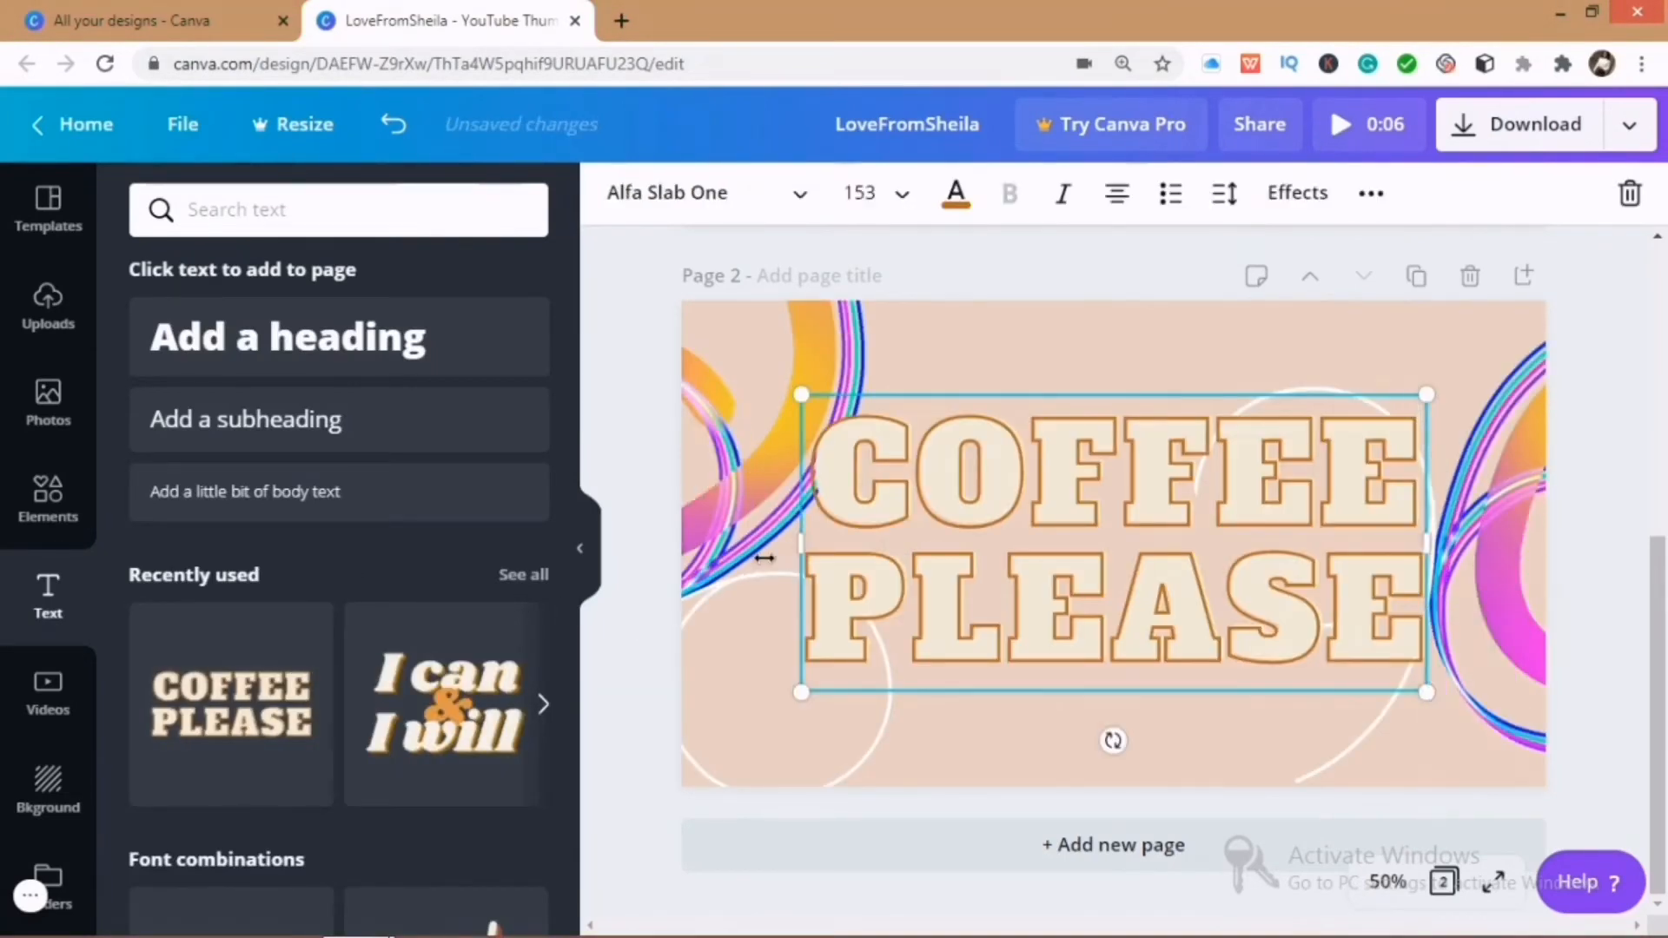
{"action": "left_click", "coordinate": [582, 549]}
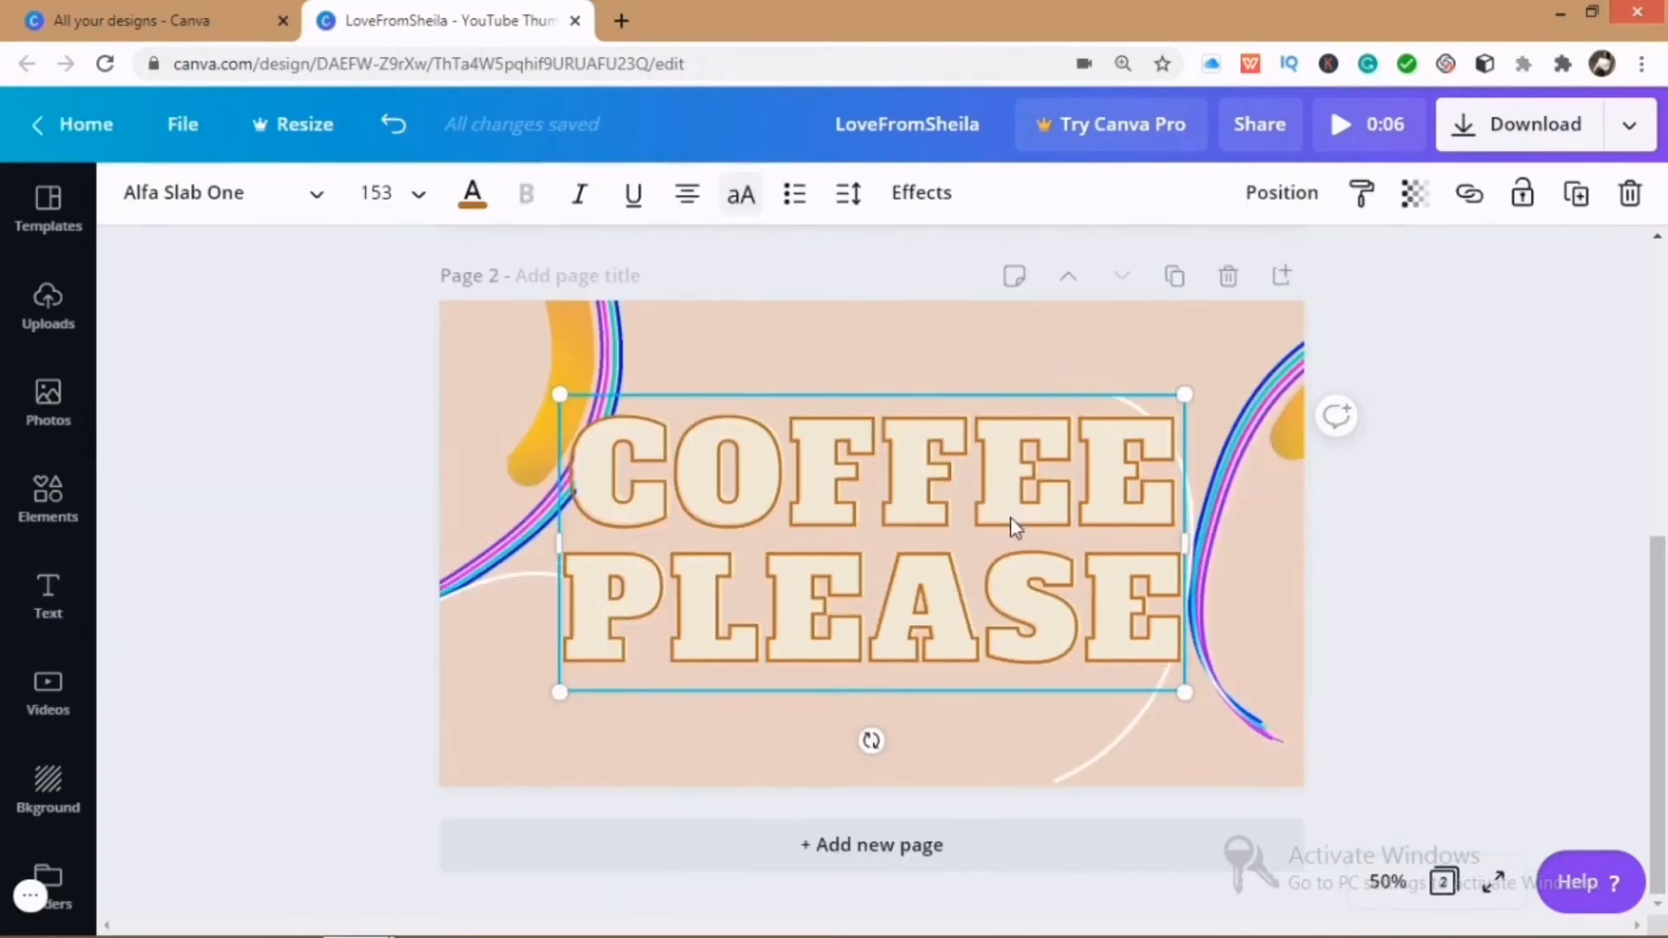
{"action": "double_click", "coordinate": [1121, 601]}
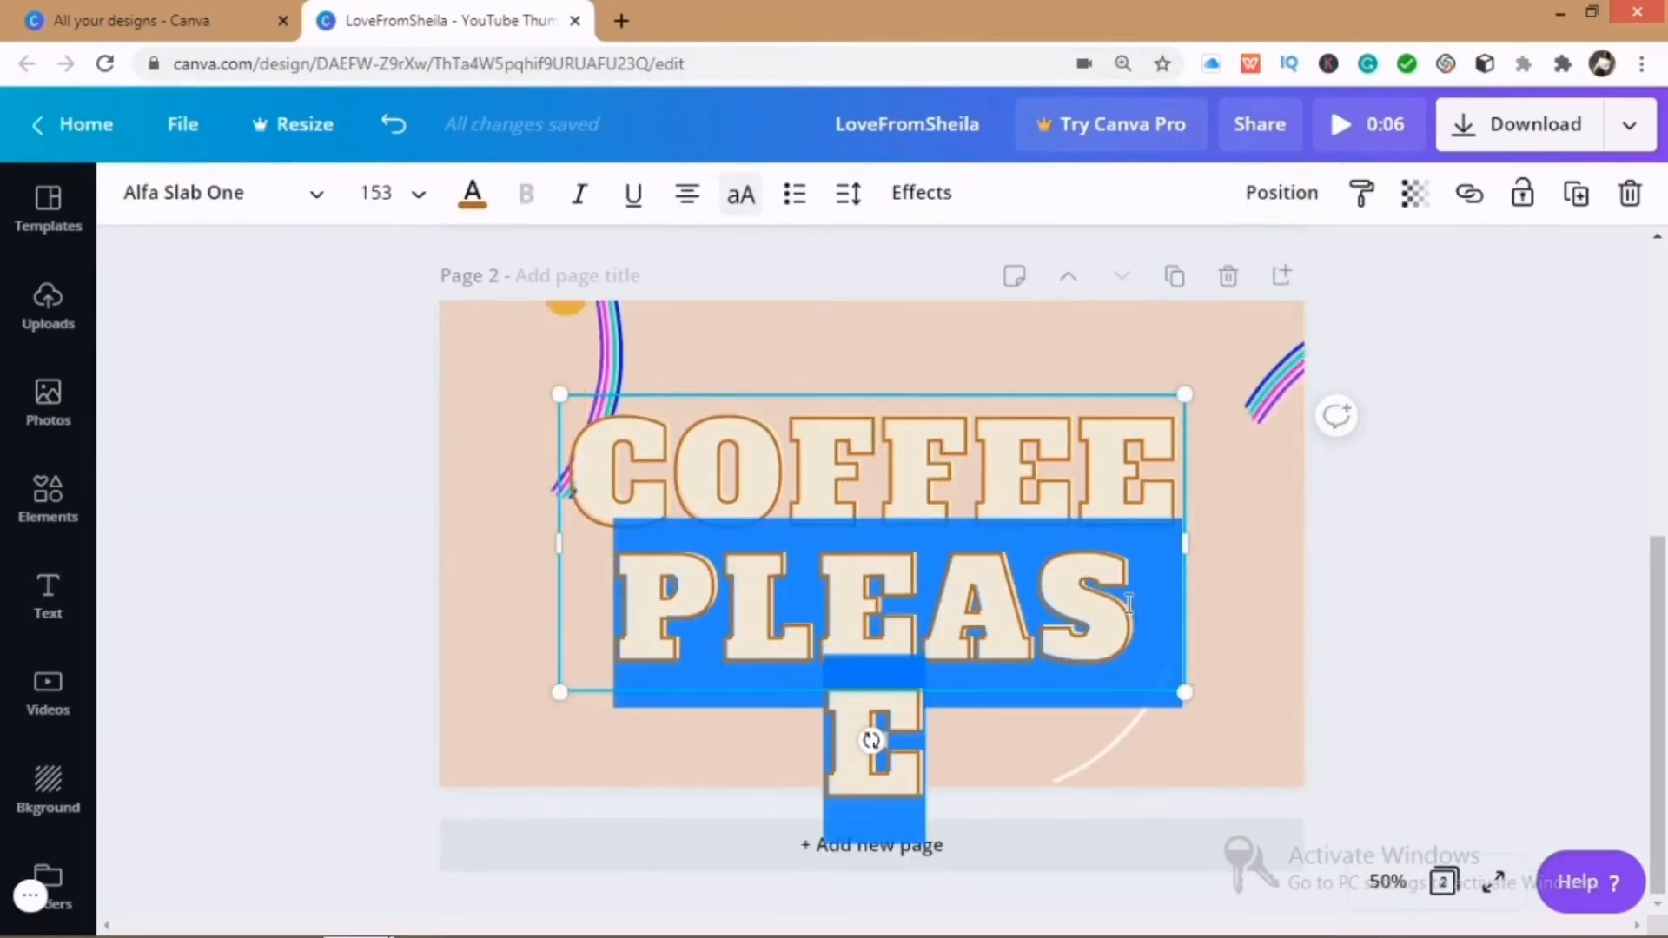
{"action": "key", "text": "BackSpace"}
{"action": "key", "text": "BackSpace"}
{"action": "key", "text": "BackSpace"}
{"action": "key", "text": "BackSpace"}
{"action": "key", "text": "BackSpace"}
{"action": "key", "text": "BackSpace"}
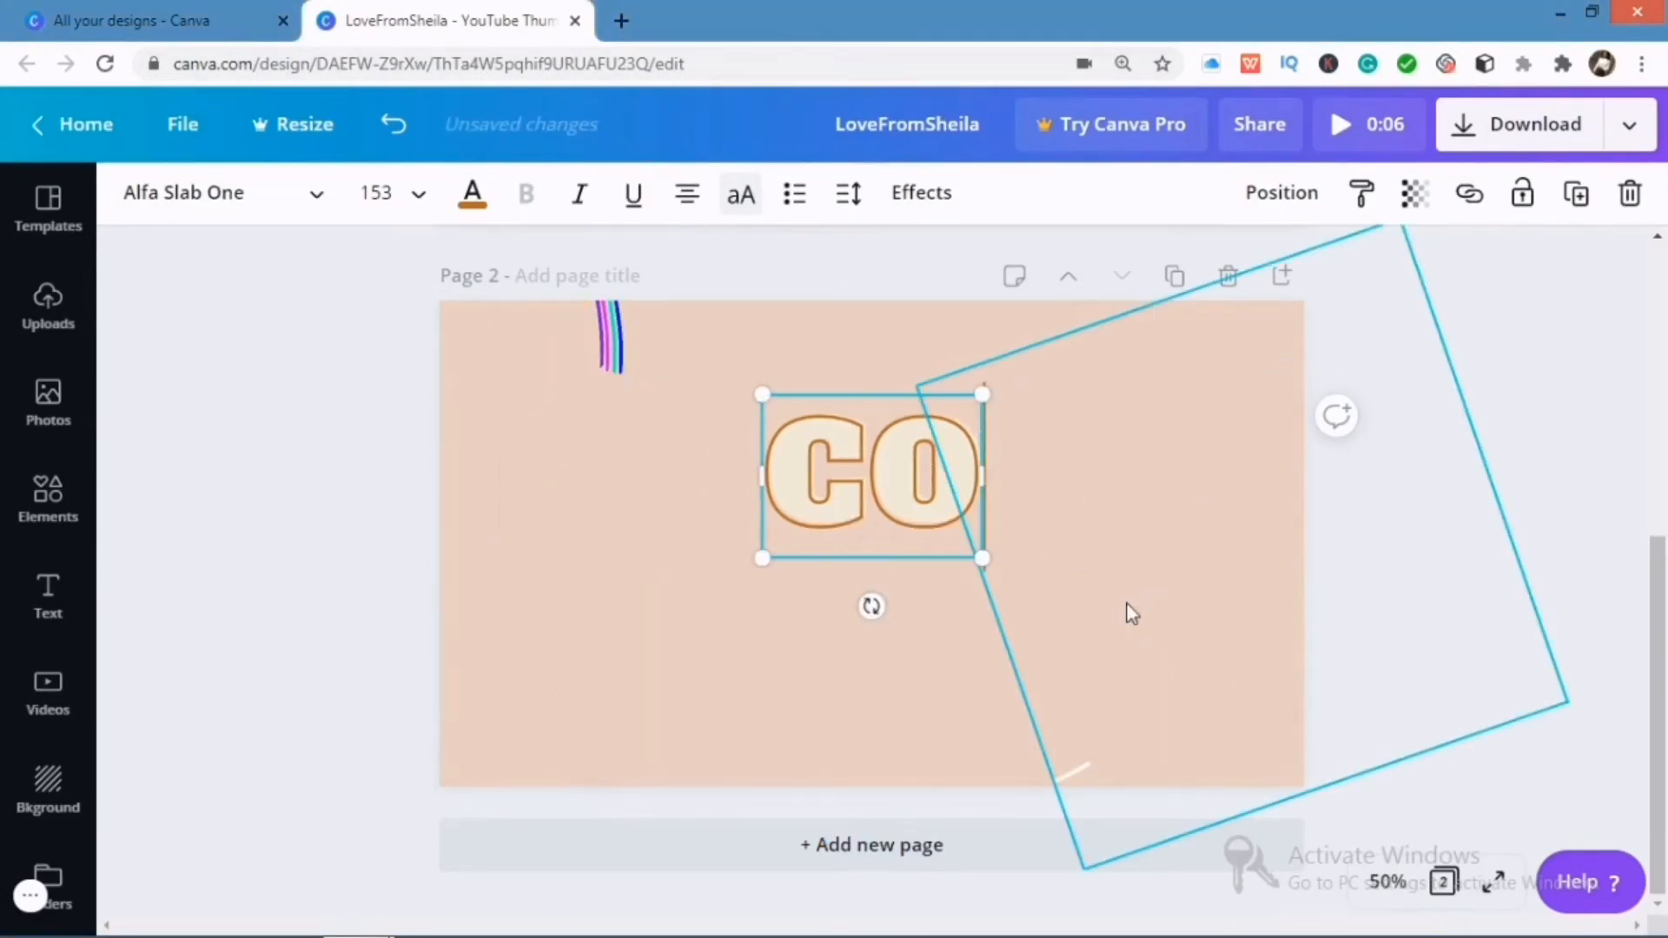
{"action": "key", "text": "BackSpace"}
{"action": "type", "text": "AN"}
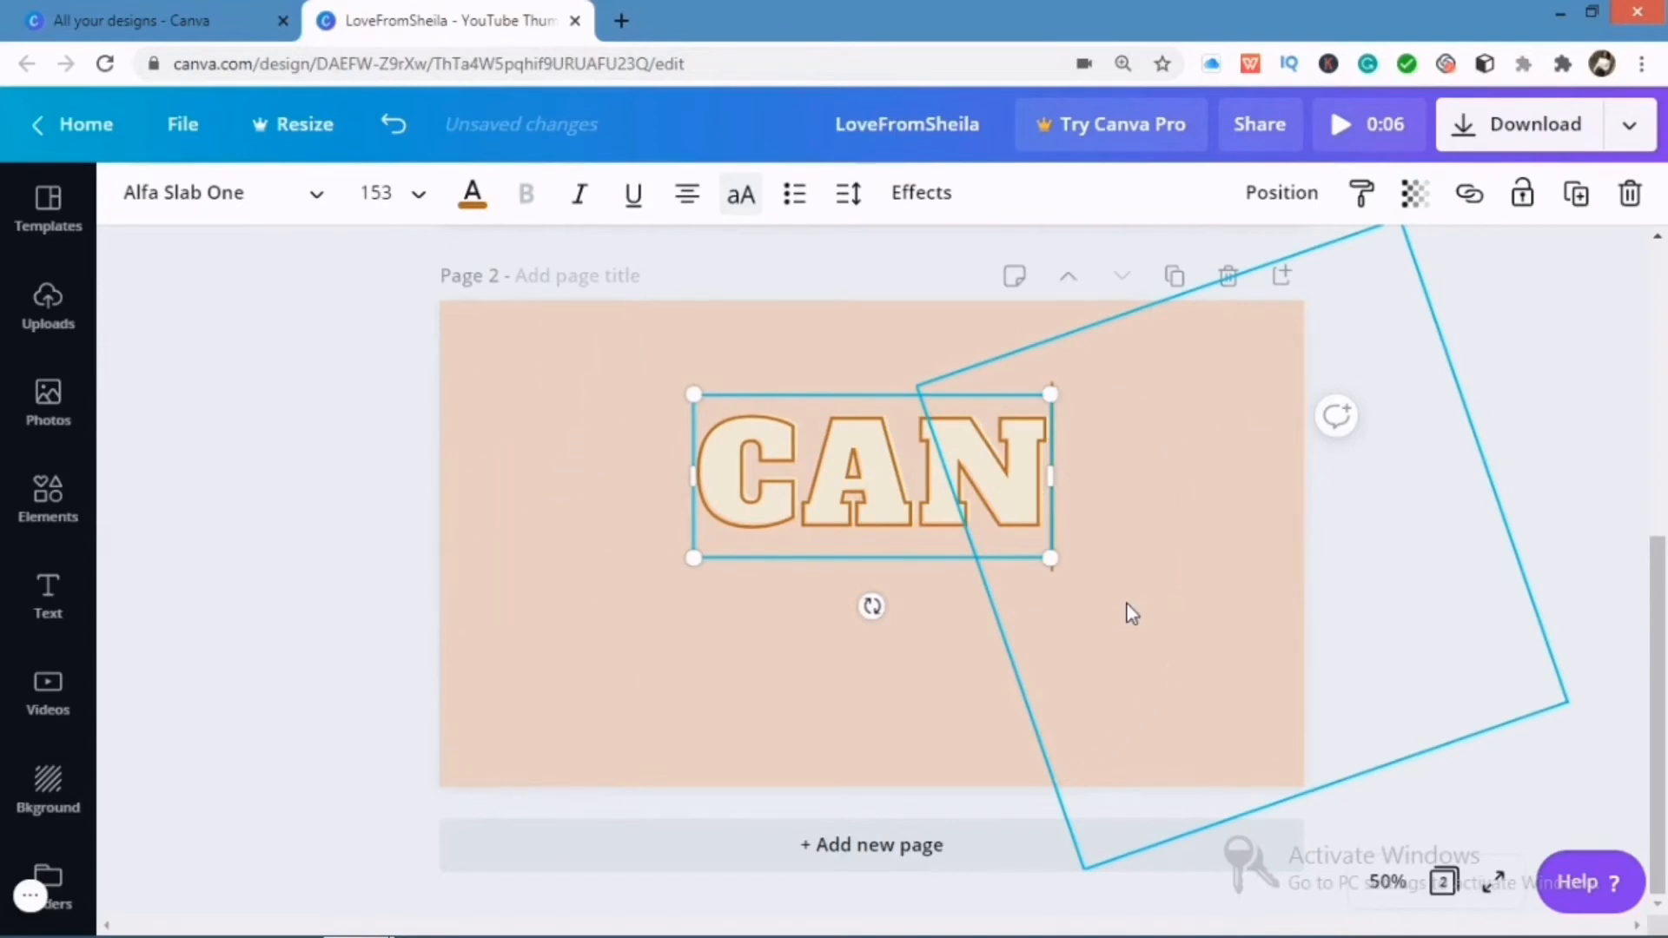
{"action": "type", "text": "VA"}
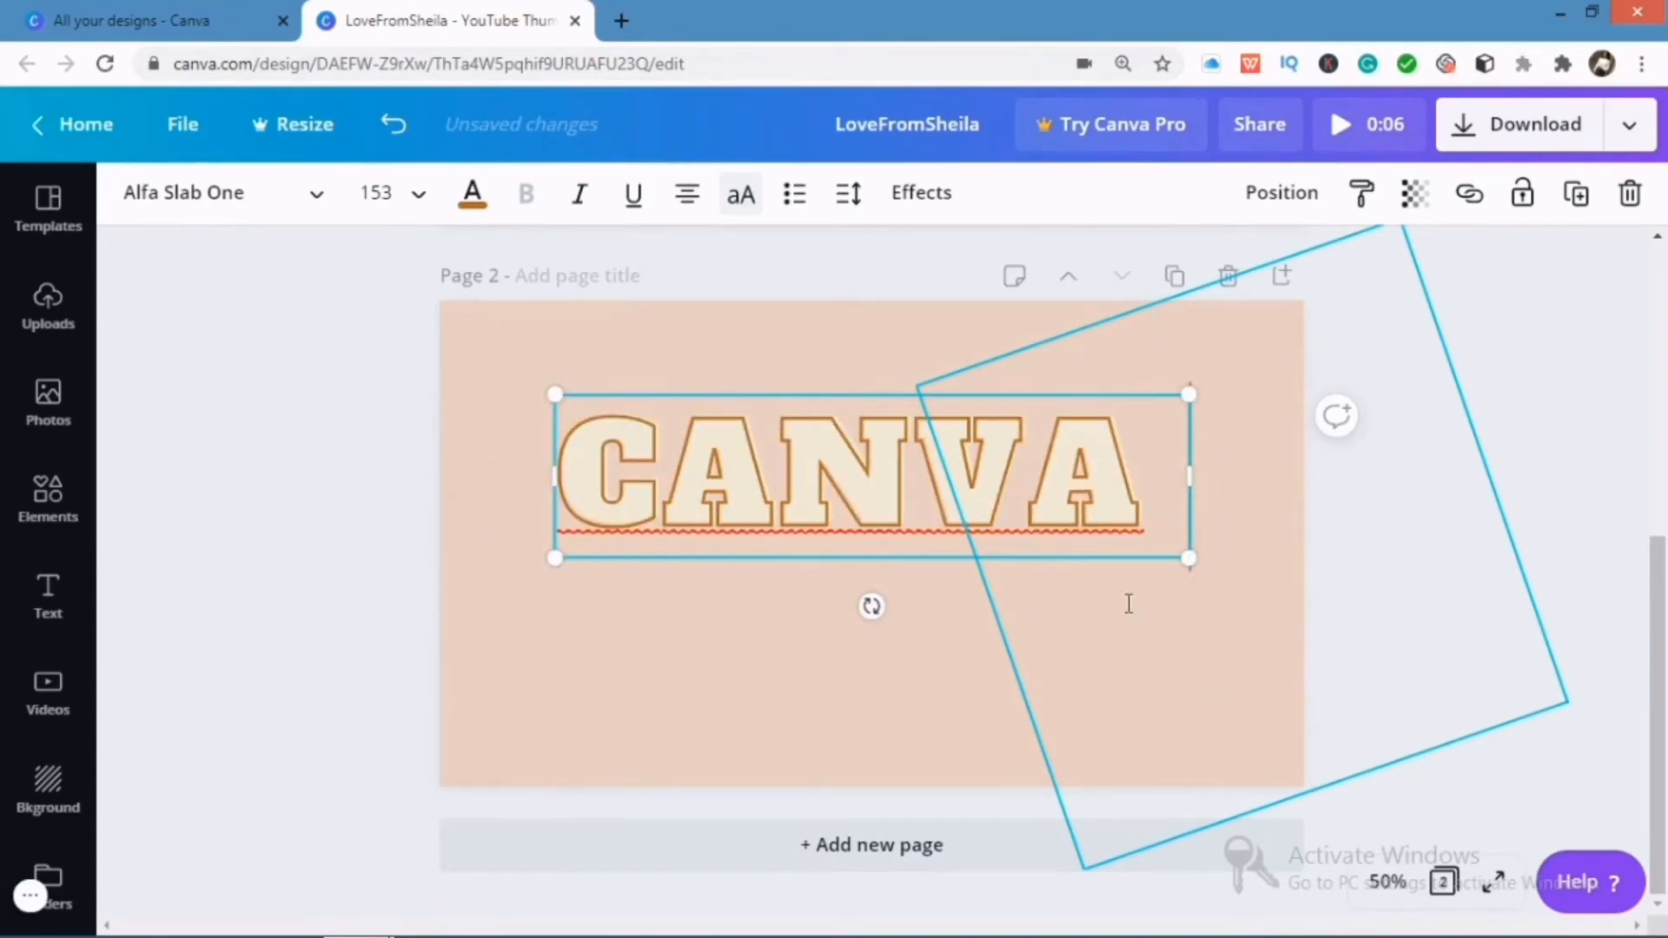
{"action": "key", "text": "Return"}
{"action": "type", "text": "TUTORIALS"}
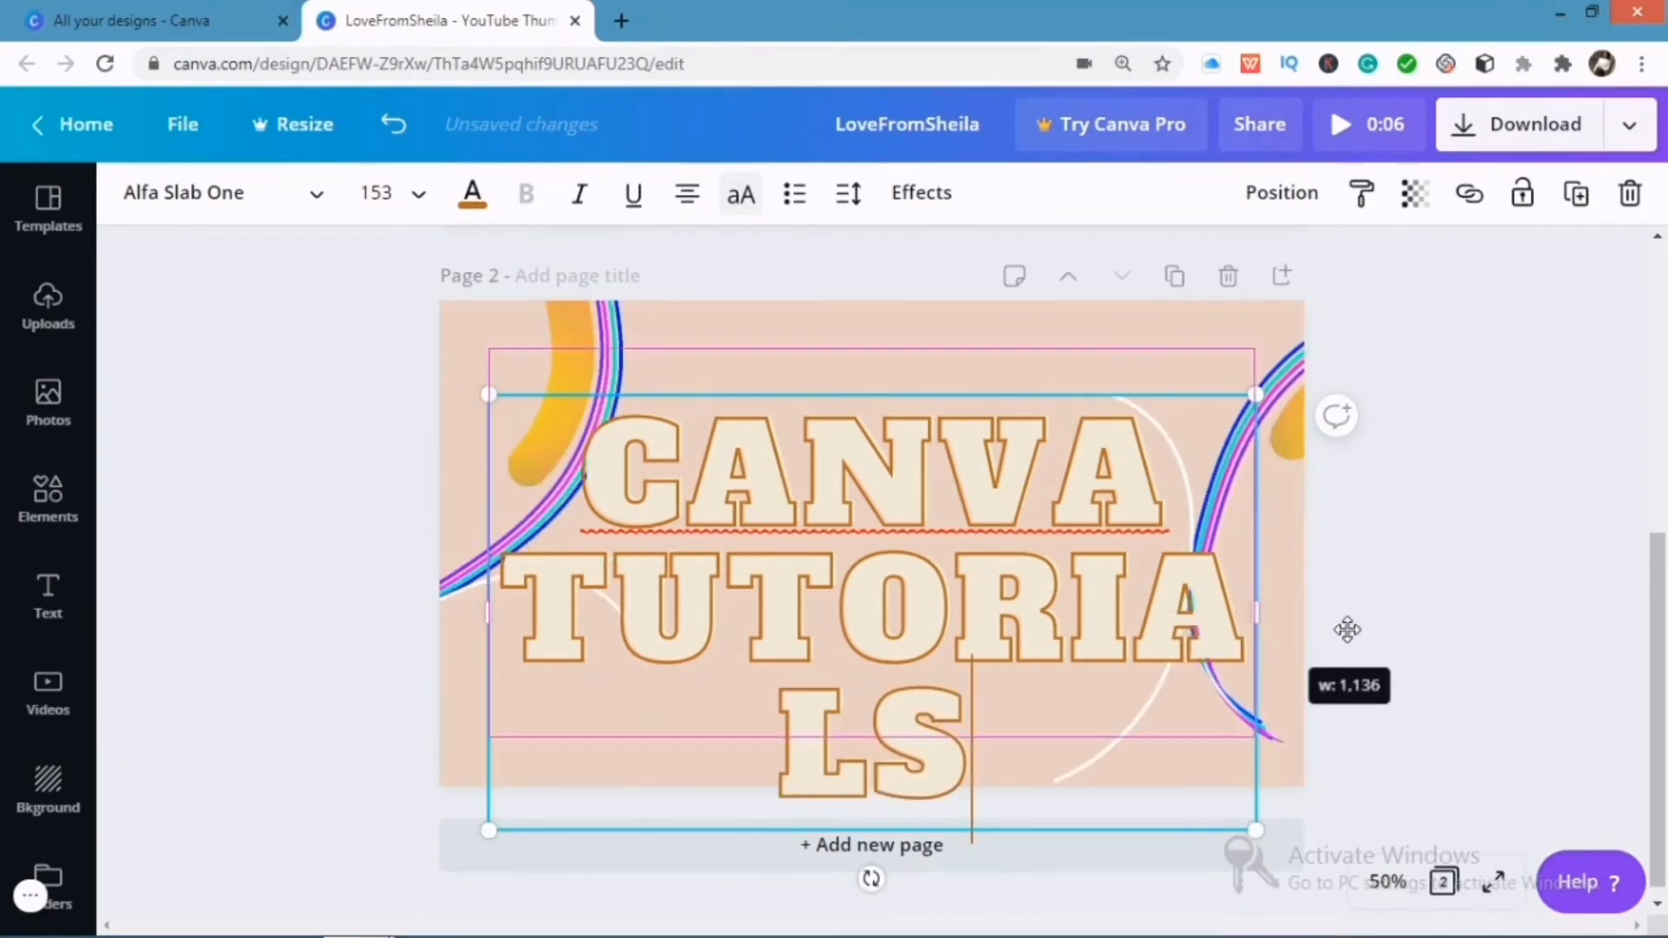
Step: Widen the CANVA TUTORIALS text box to about 2,389 so the heading fits on a single line
{"action": "left_click_drag", "start_coordinate": [1347, 629], "coordinate": [1622, 618]}
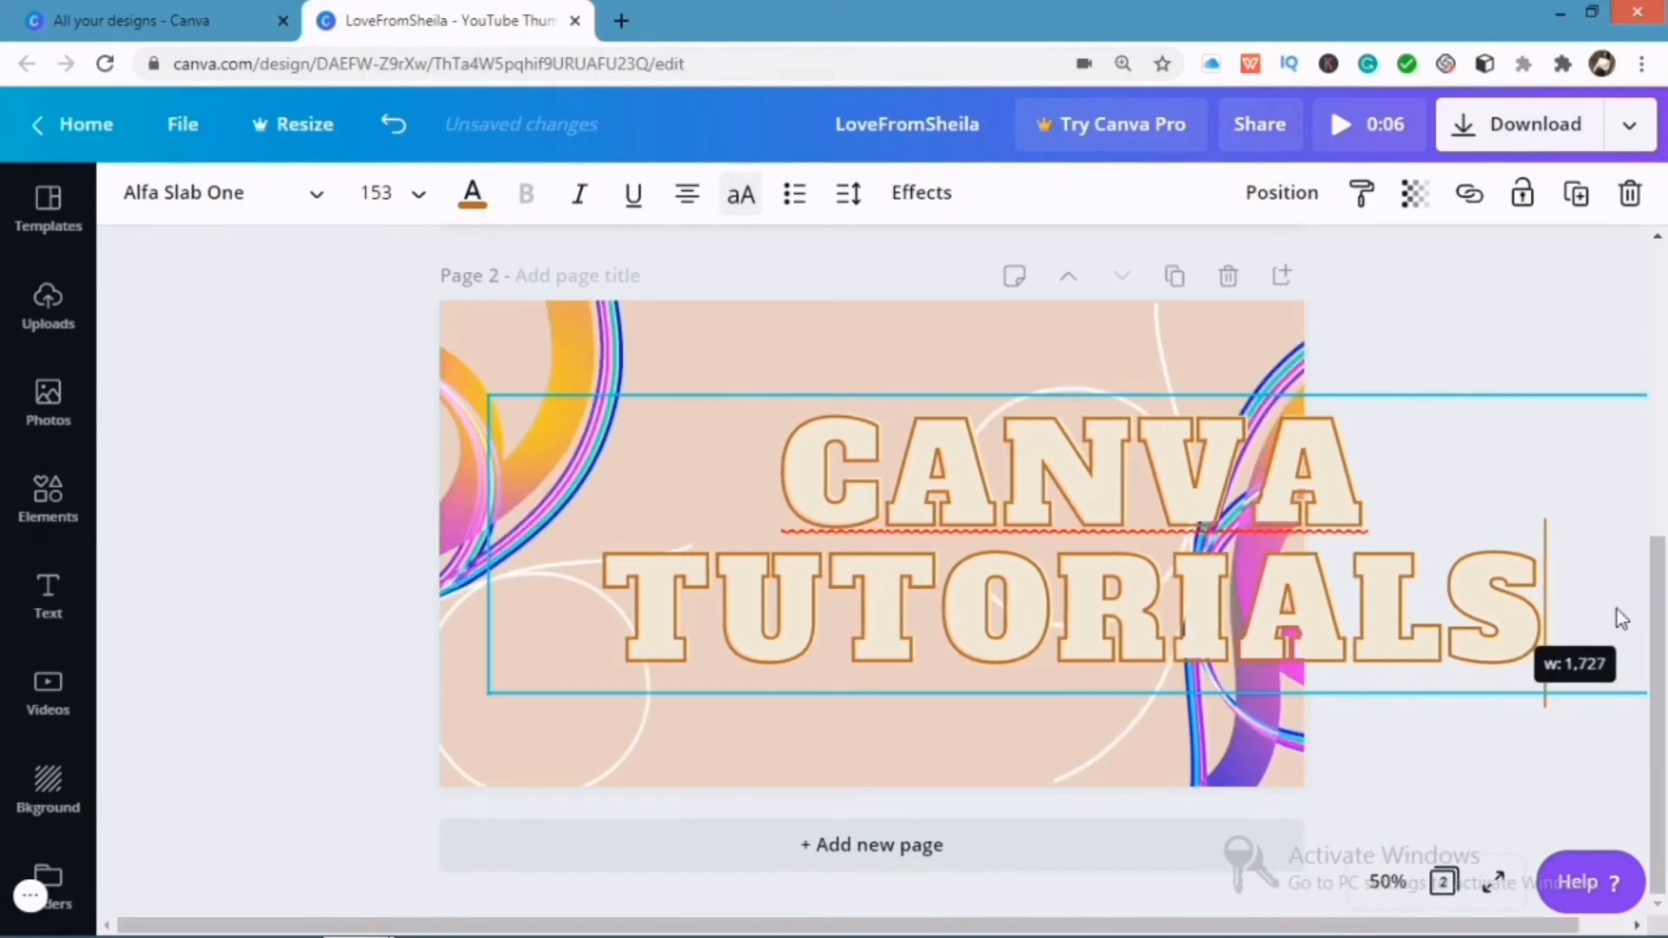
{"action": "left_click", "coordinate": [1419, 485]}
{"action": "left_click", "coordinate": [1227, 539]}
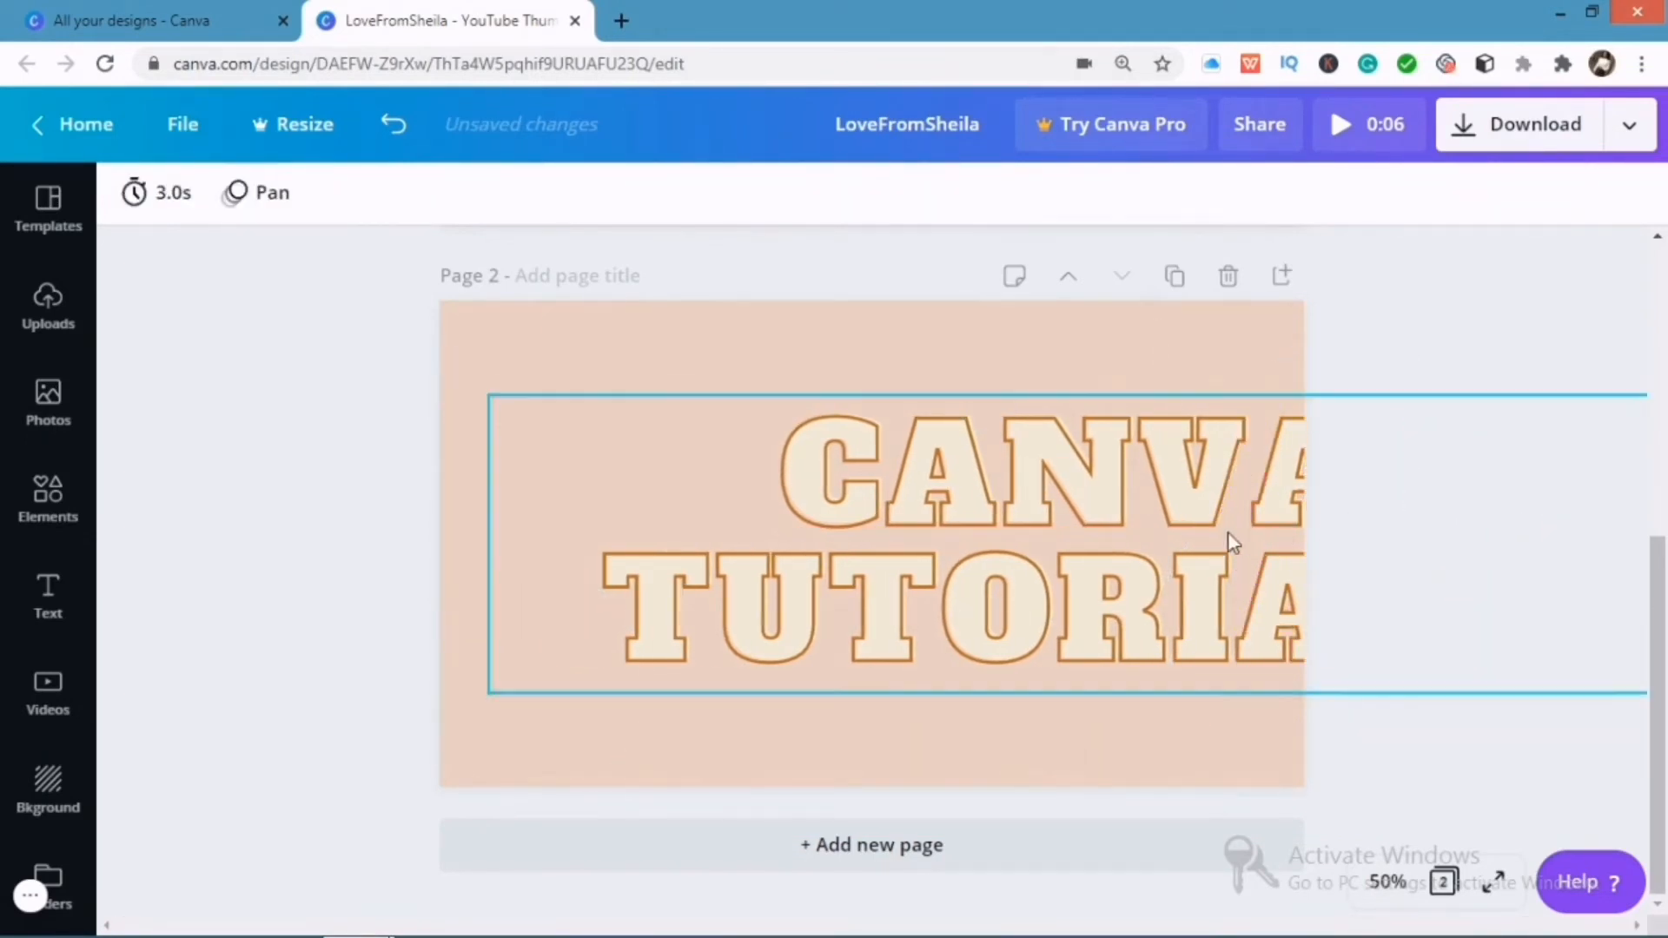
{"action": "left_click_drag", "start_coordinate": [1221, 536], "coordinate": [729, 508]}
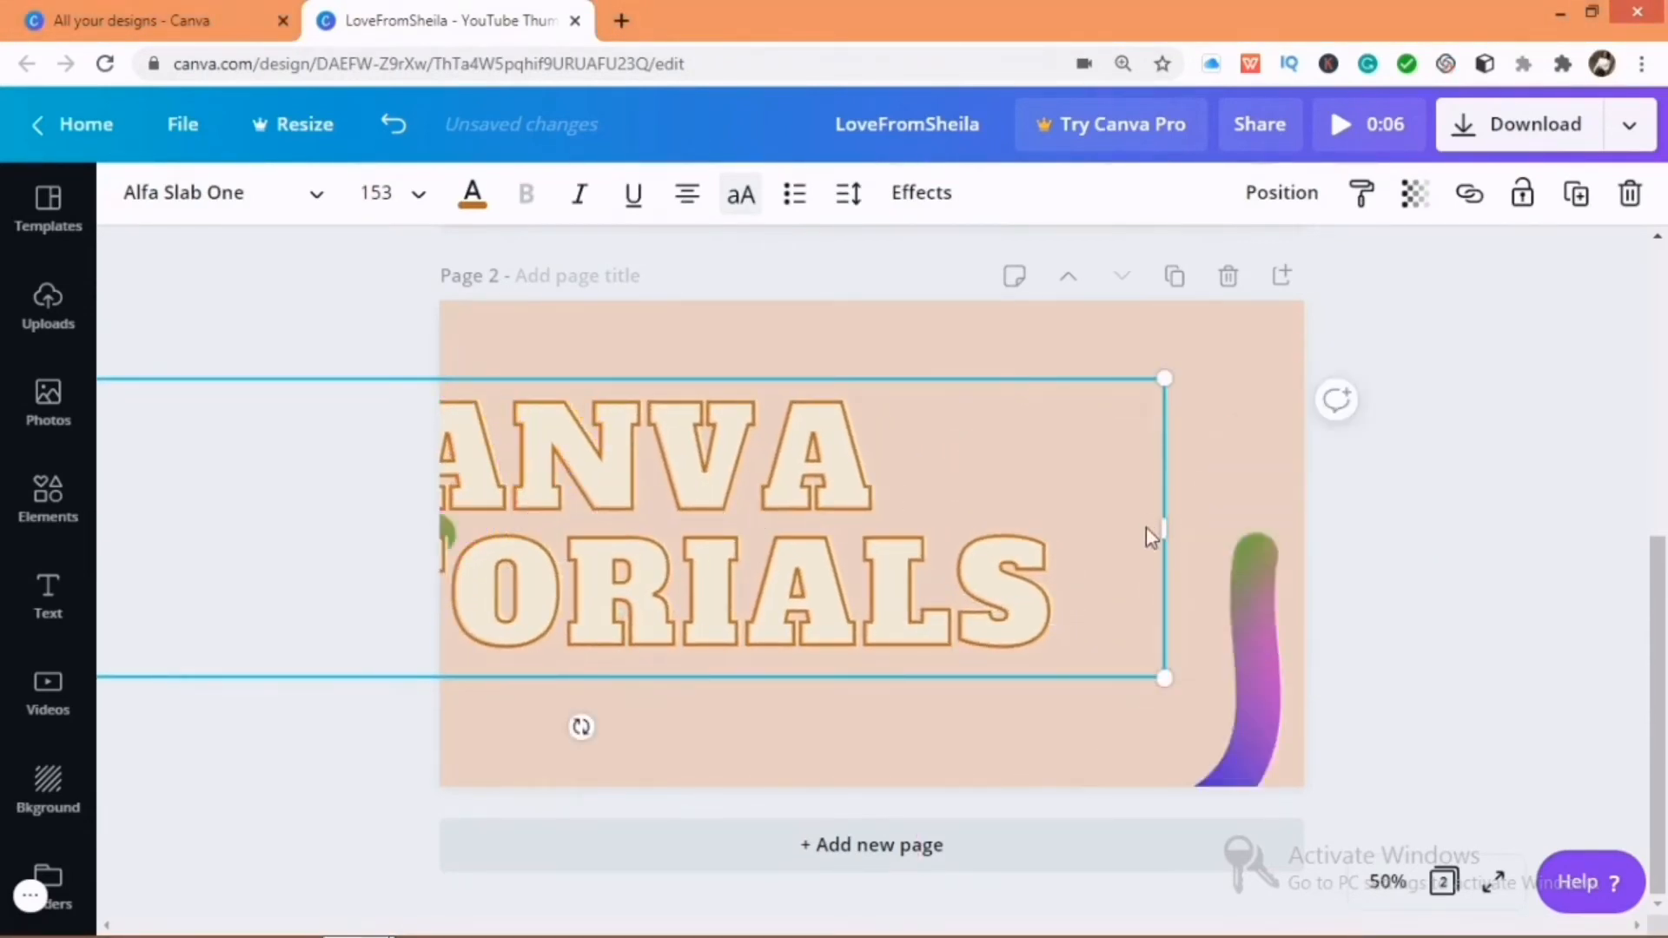
{"action": "left_click_drag", "start_coordinate": [1379, 524], "coordinate": [1601, 511]}
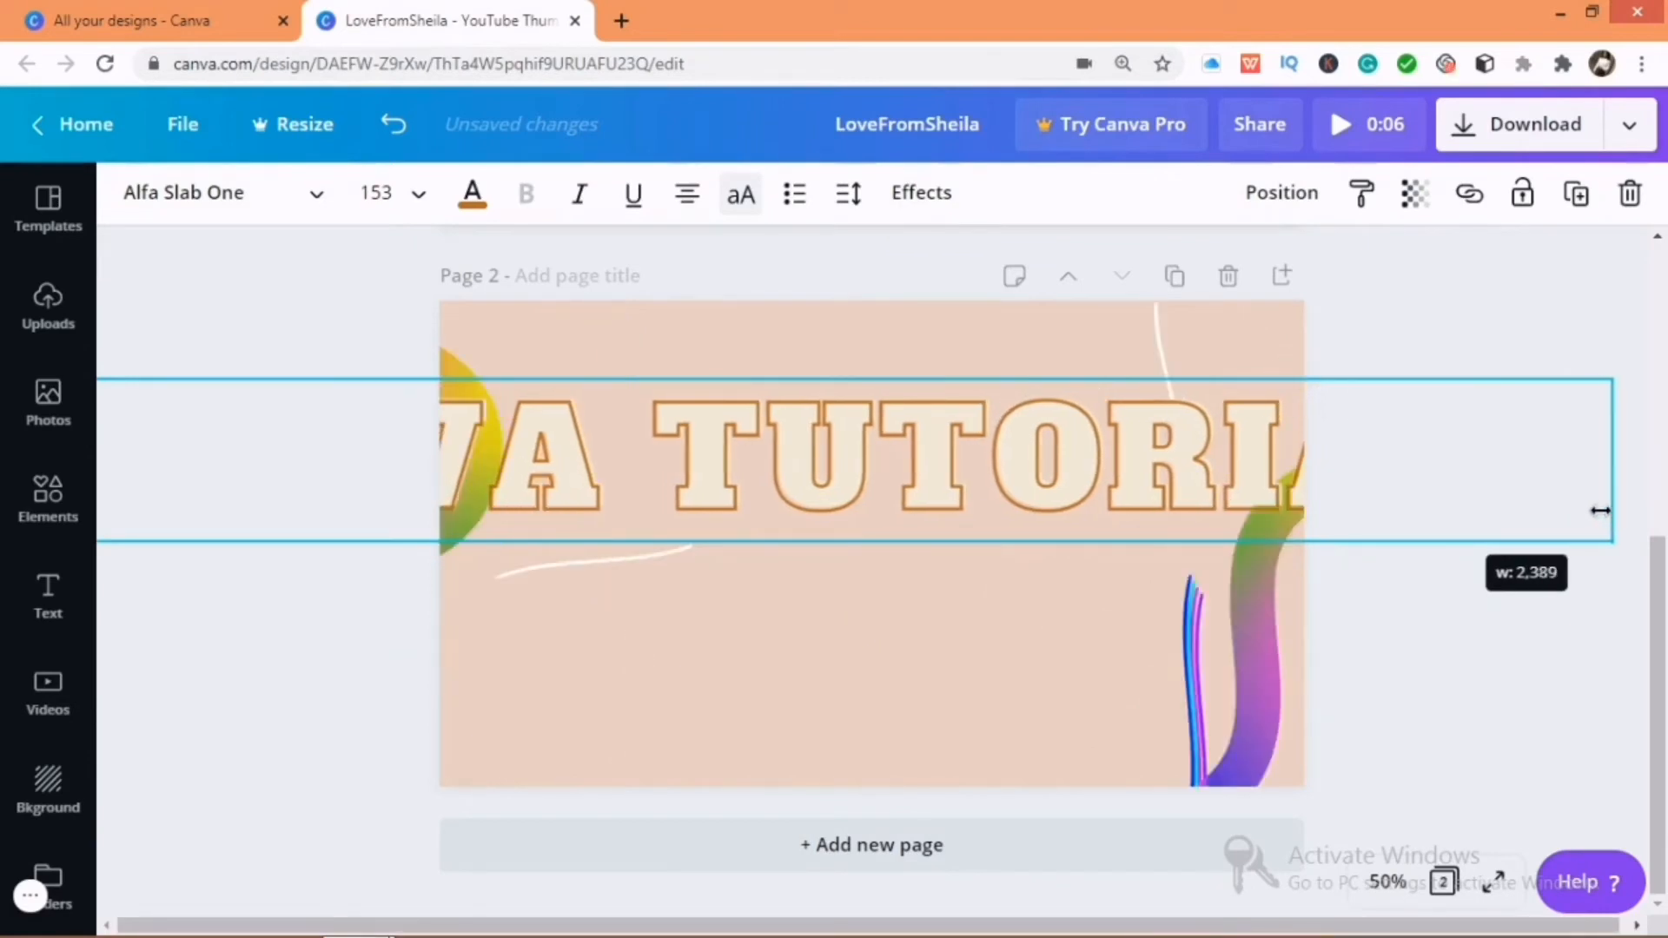
Step: Scale the CANVA TUTORIALS heading down to font size 48.6 and place it between the two swirl stickers
{"action": "left_click_drag", "start_coordinate": [1618, 378], "coordinate": [1222, 573]}
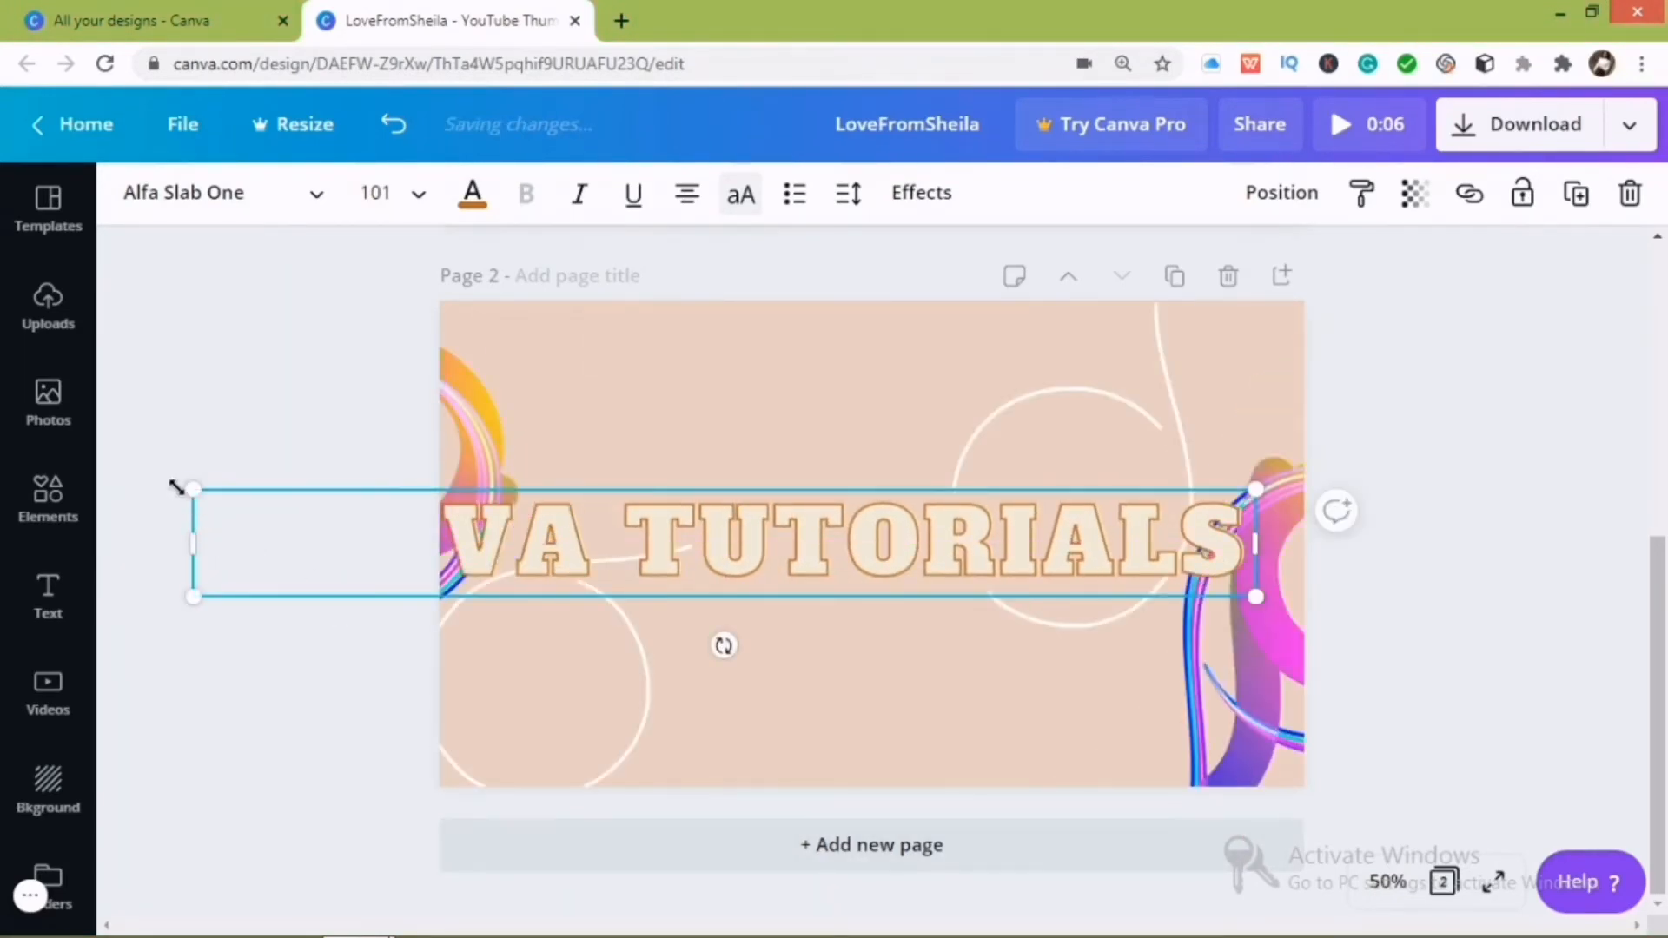
{"action": "left_click_drag", "start_coordinate": [276, 527], "coordinate": [682, 560]}
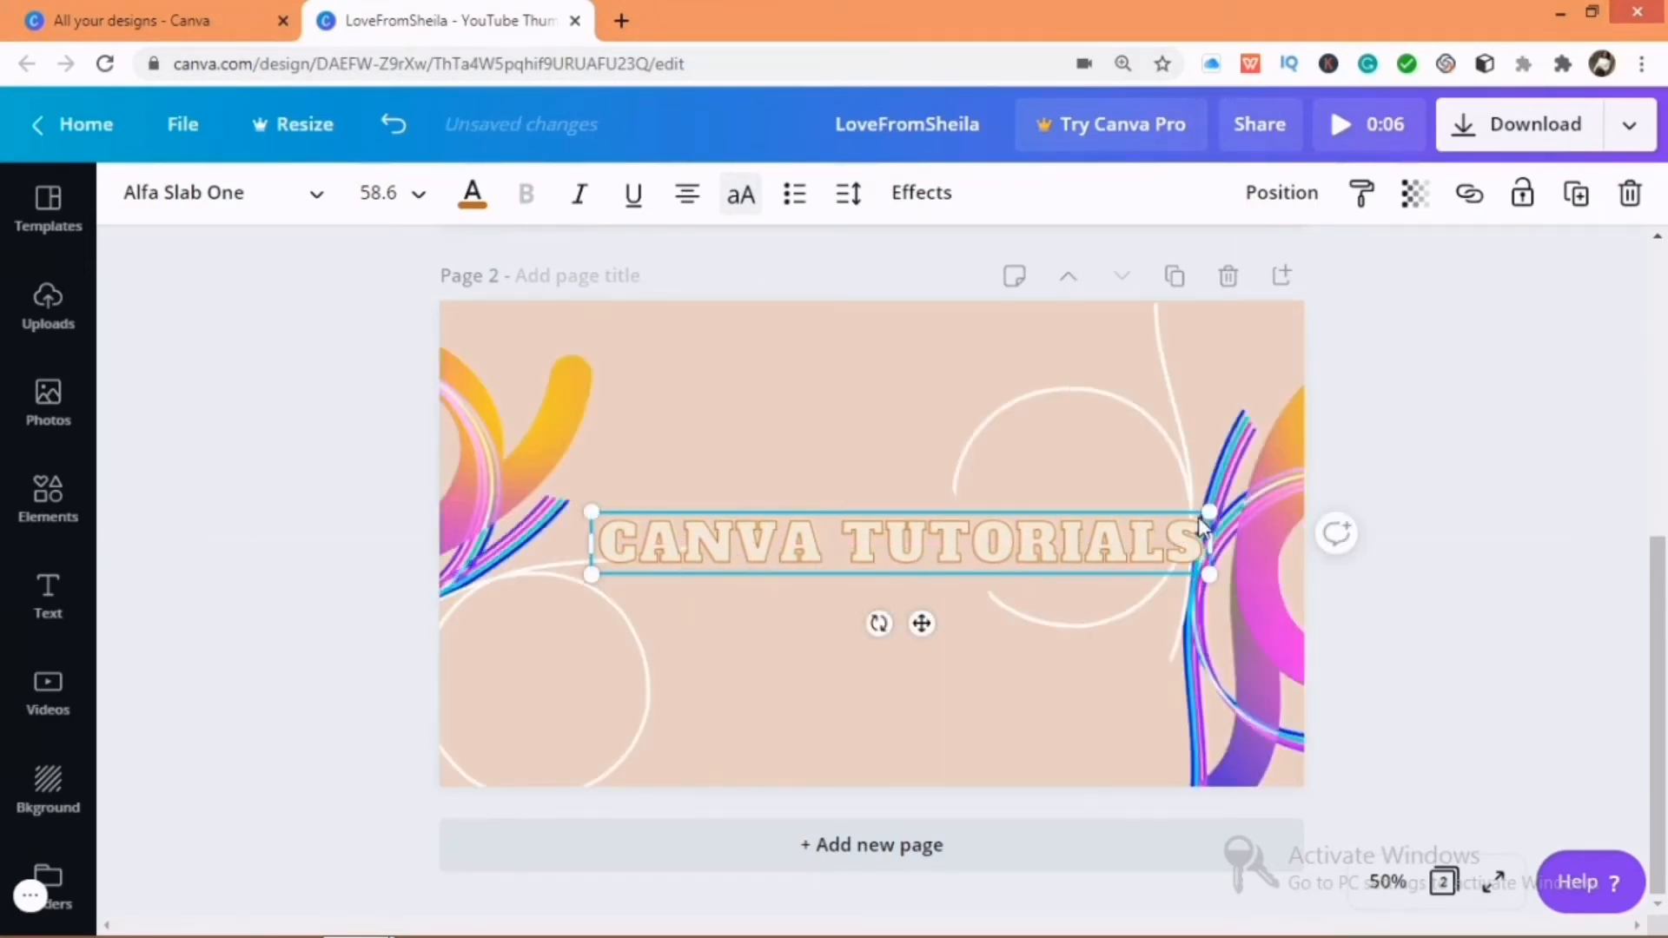
{"action": "left_click_drag", "start_coordinate": [1203, 533], "coordinate": [1098, 545]}
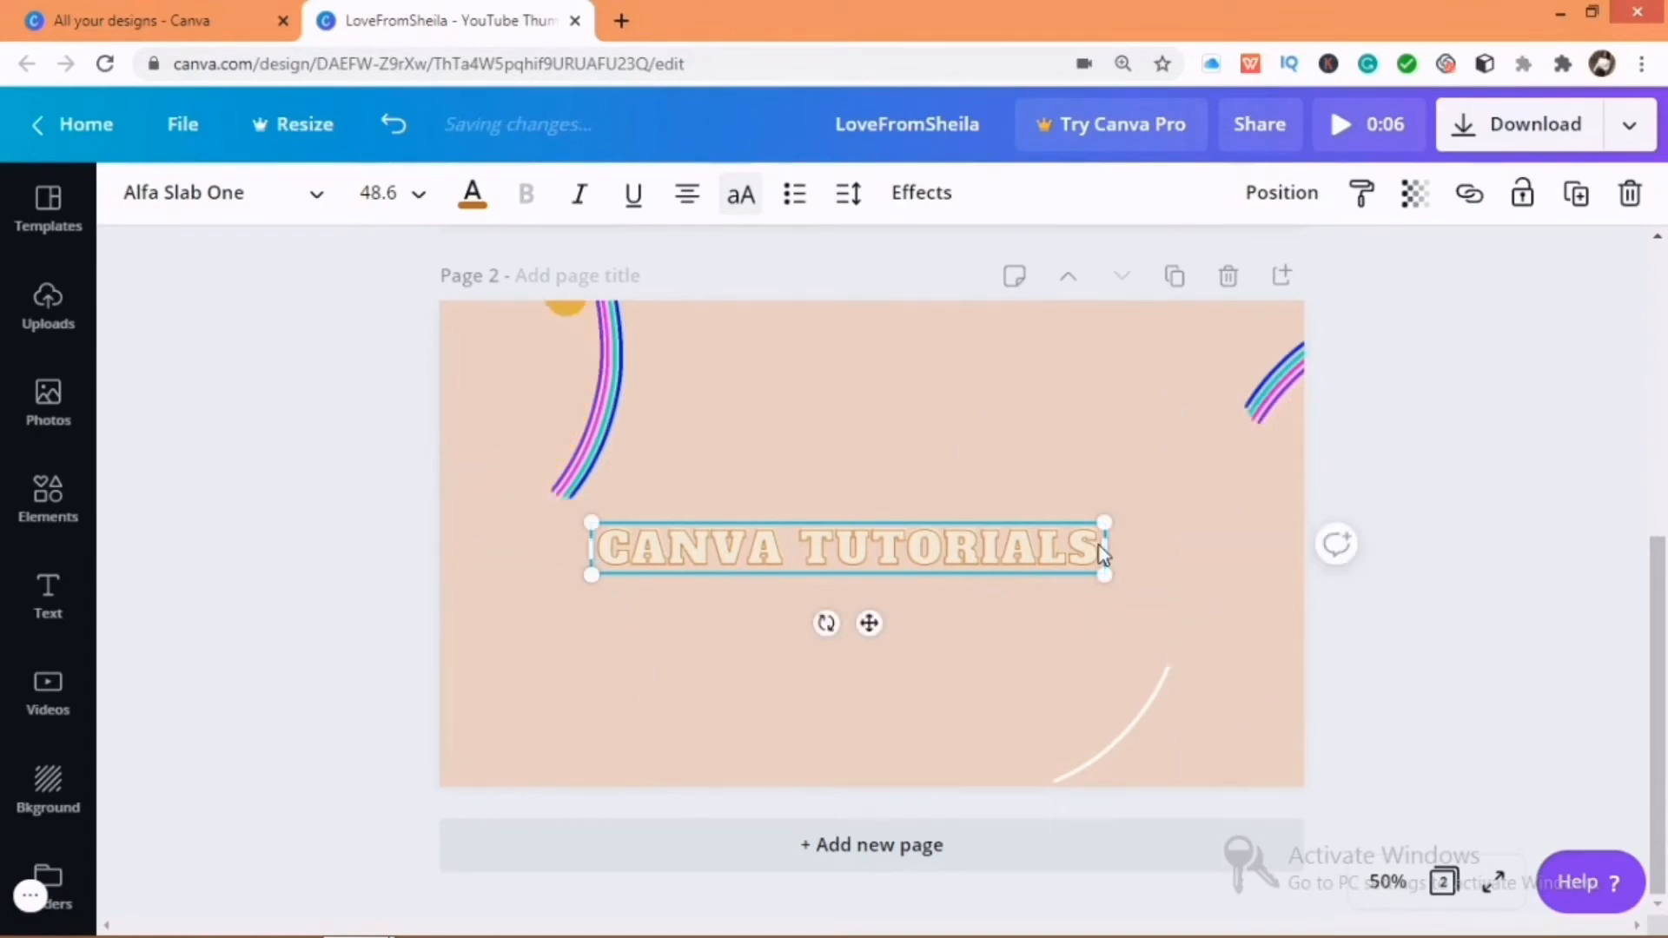
Step: Duplicate the CANVA TUTORIALS heading, place the copy directly below it and change its wording to SNAPSEED TUTORIALS
{"action": "left_click", "coordinate": [1586, 206]}
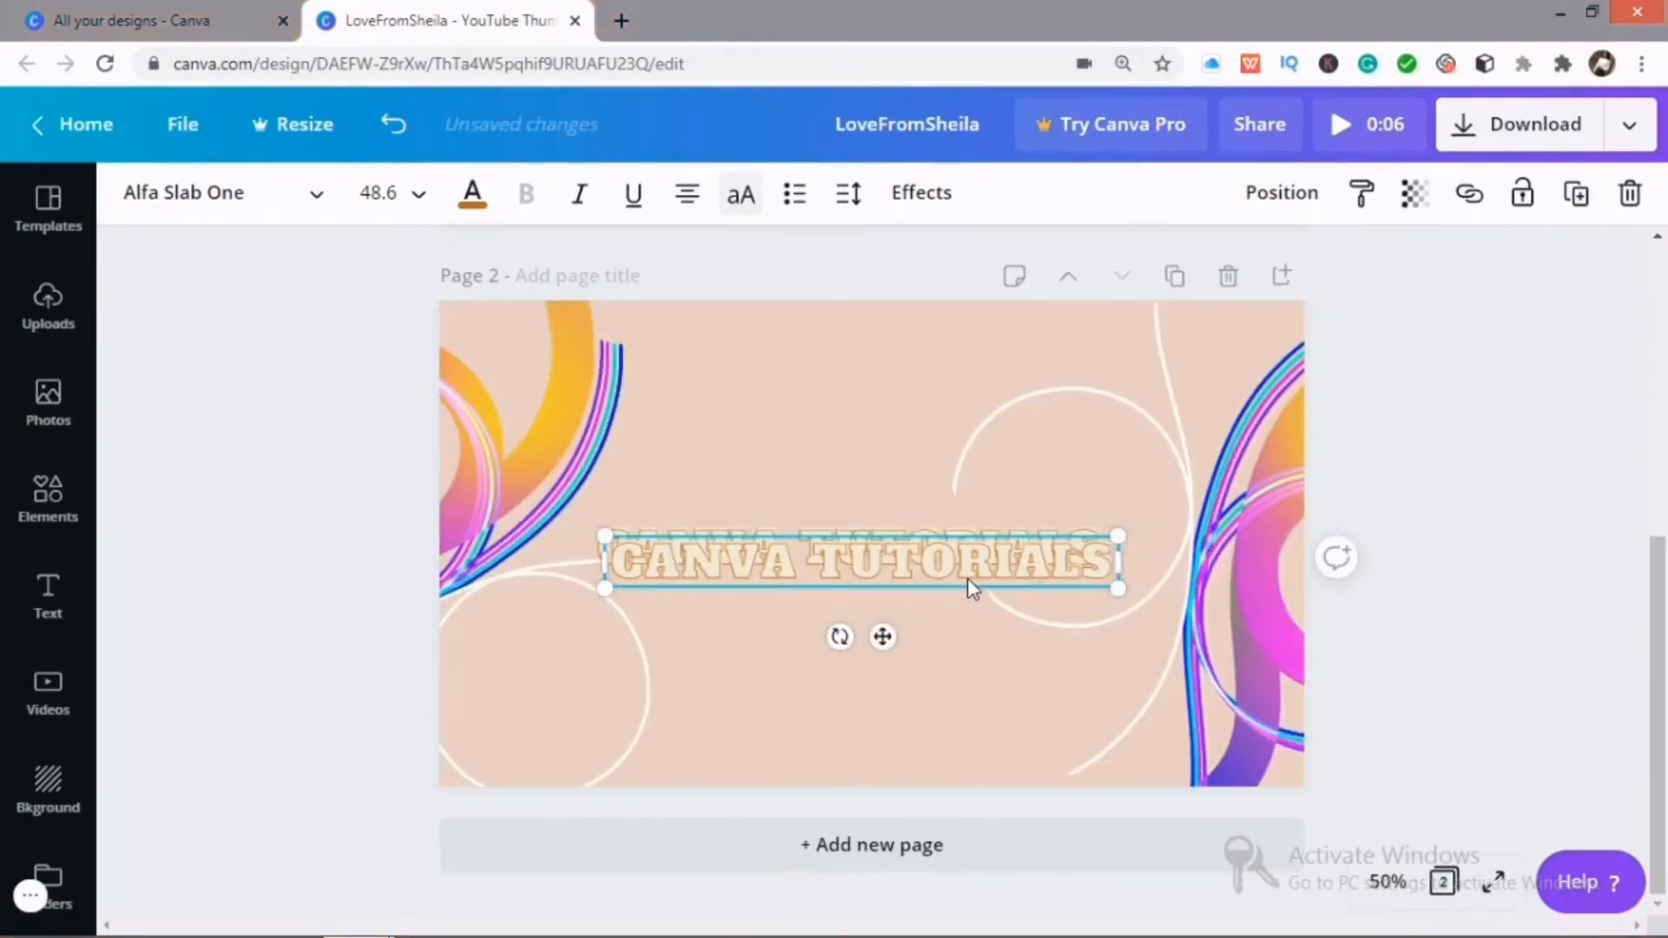
{"action": "left_click_drag", "start_coordinate": [960, 579], "coordinate": [955, 617]}
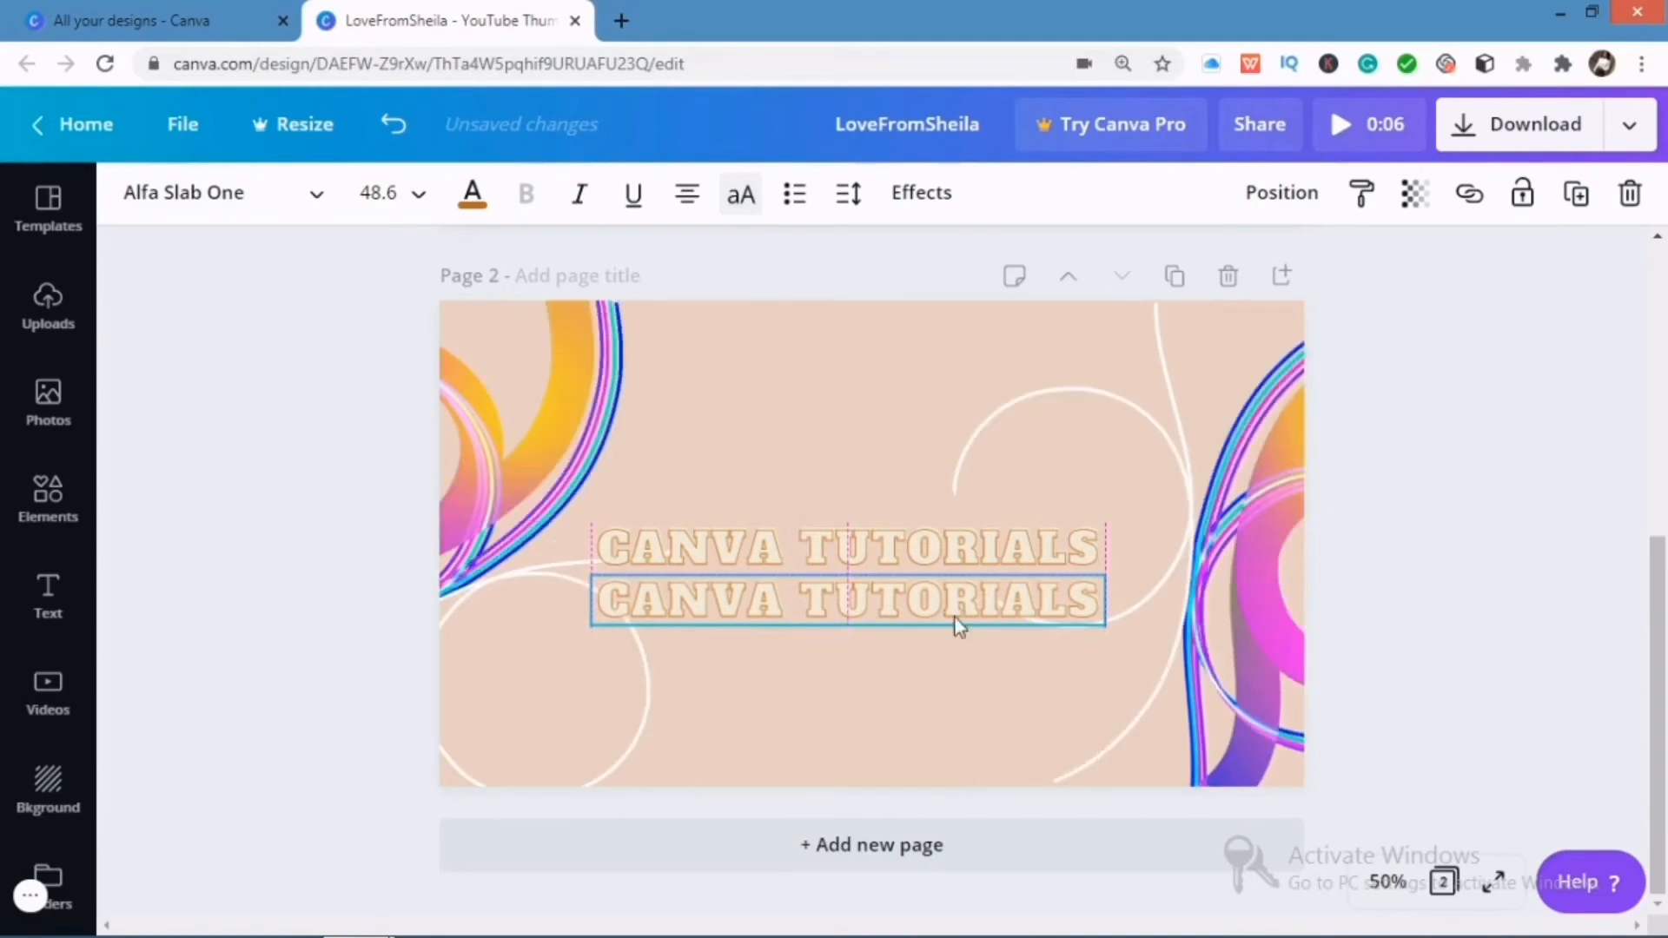
{"action": "double_click", "coordinate": [1056, 599]}
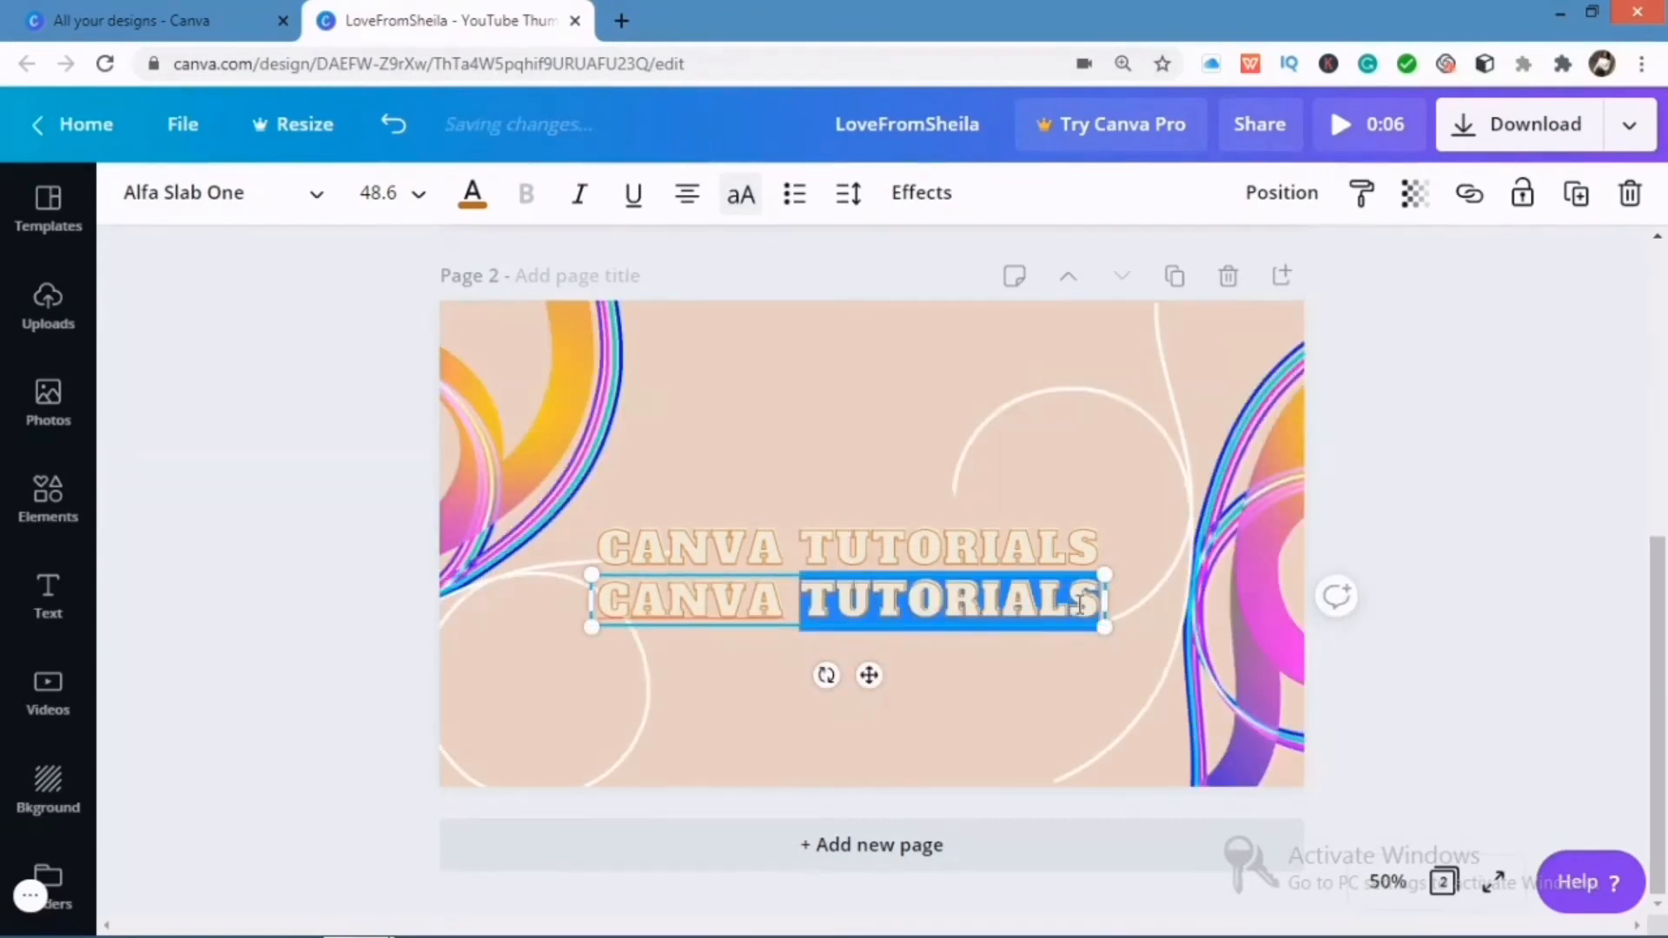
{"action": "left_click", "coordinate": [1080, 604]}
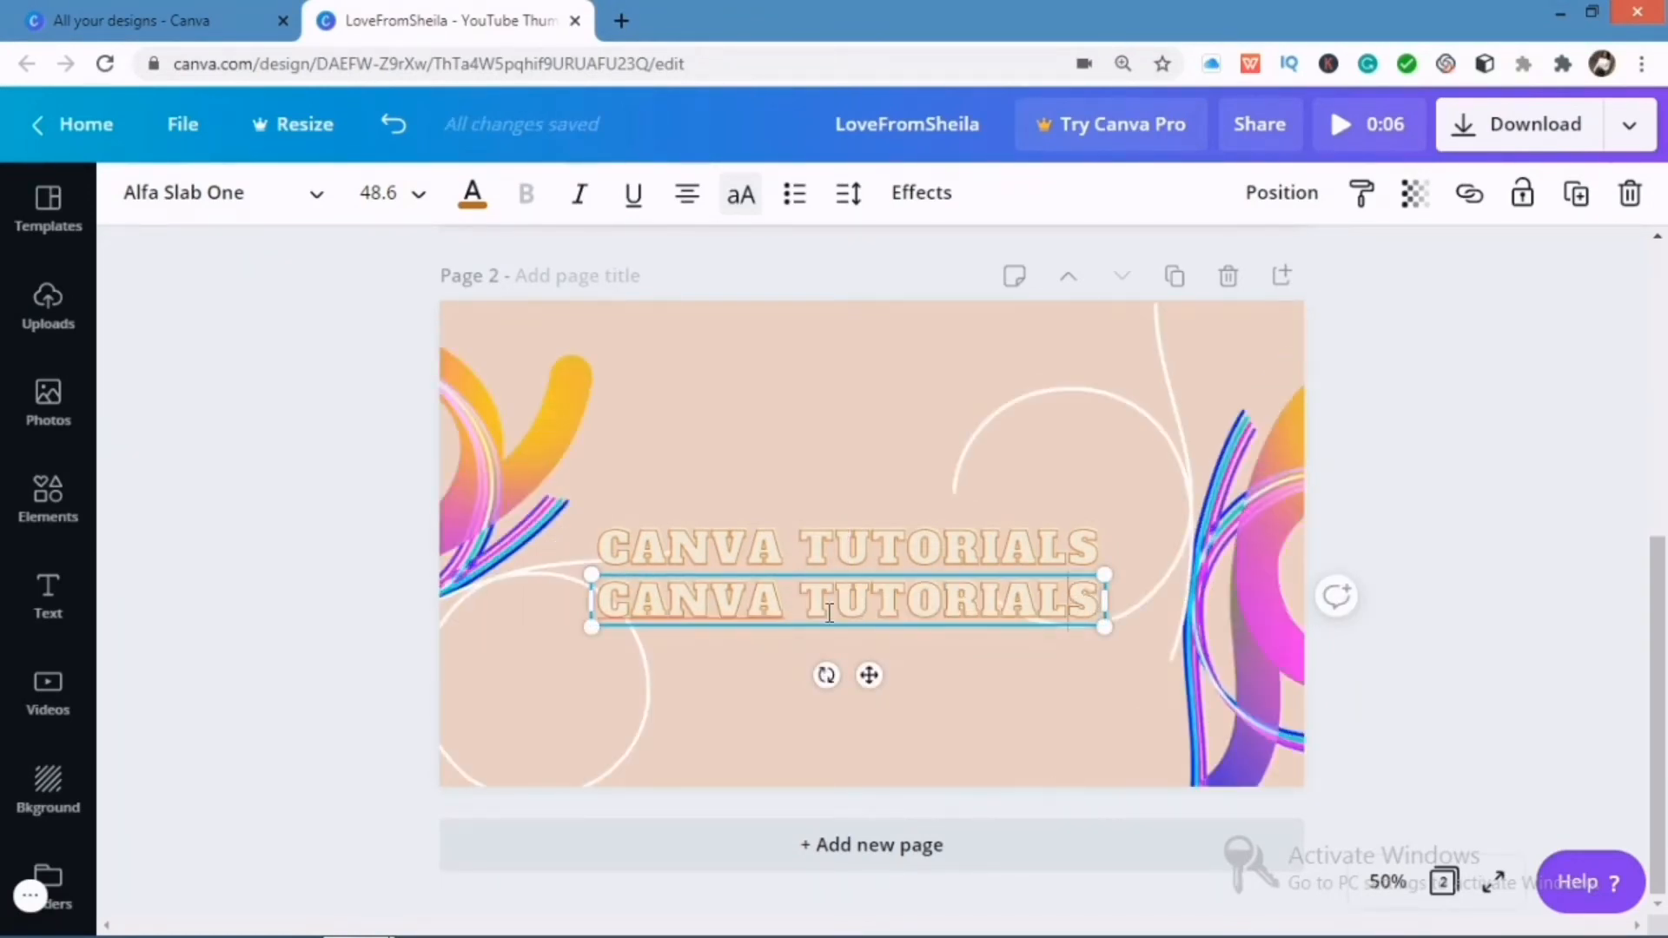
{"action": "left_click_drag", "start_coordinate": [804, 599], "coordinate": [613, 604]}
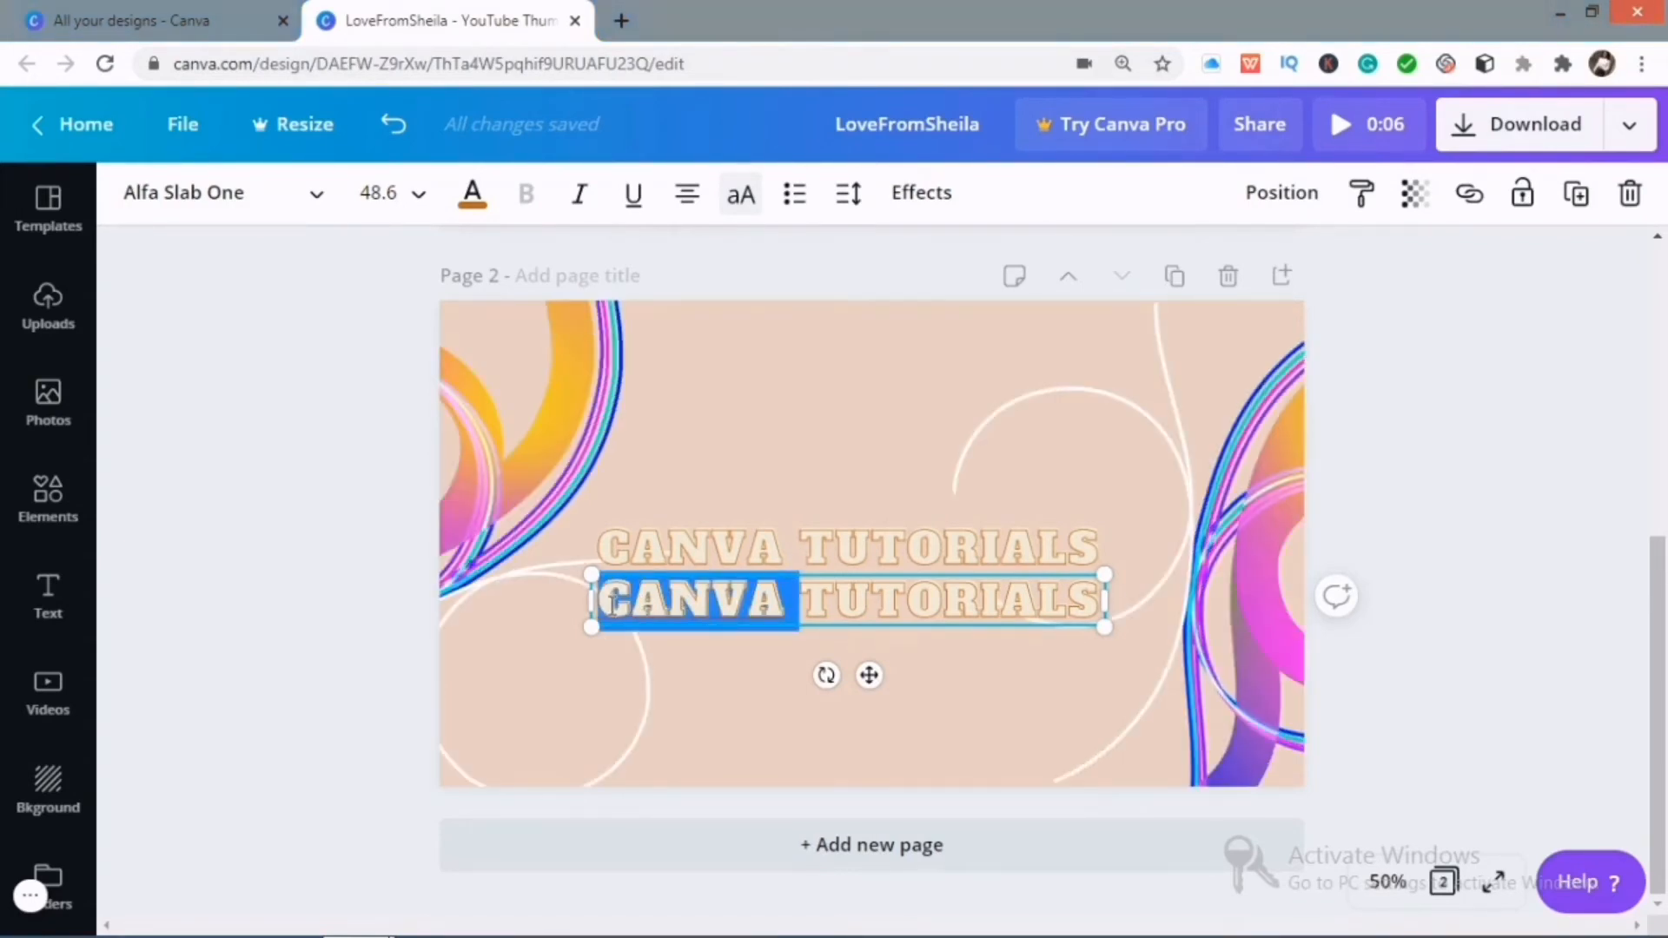
{"action": "type", "text": "SNAPSEED"}
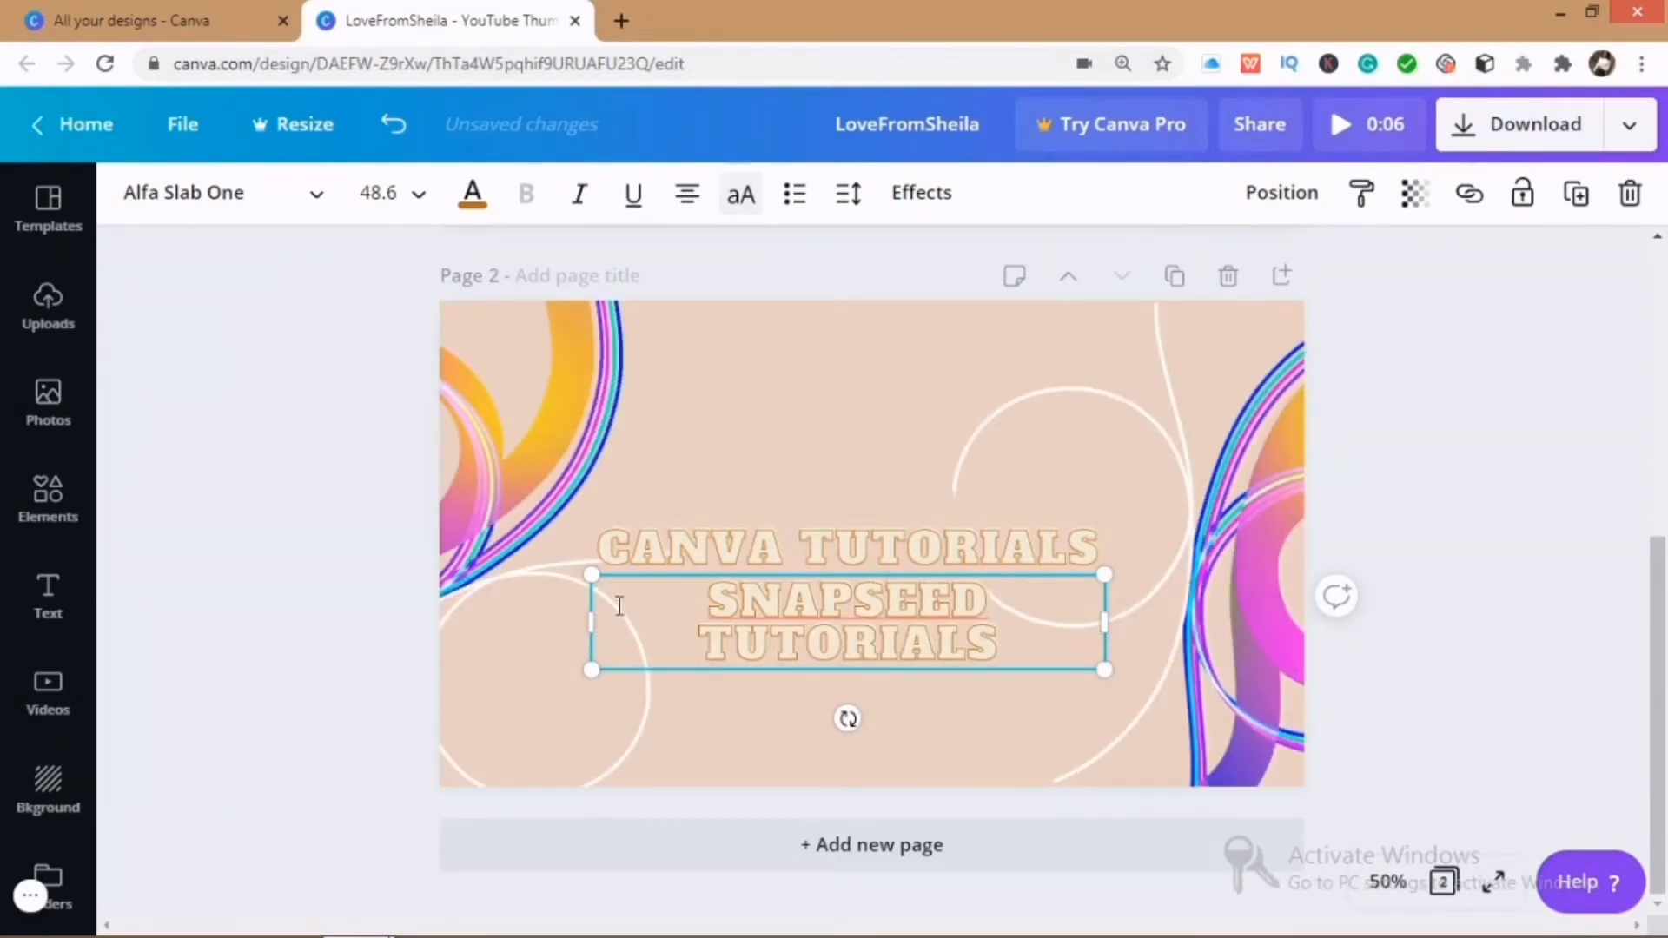
Step: Fit SNAPSEED TUTORIALS on one line at font size 40.9 and scale CANVA TUTORIALS down to 47.5
{"action": "left_click_drag", "start_coordinate": [1110, 621], "coordinate": [1206, 613]}
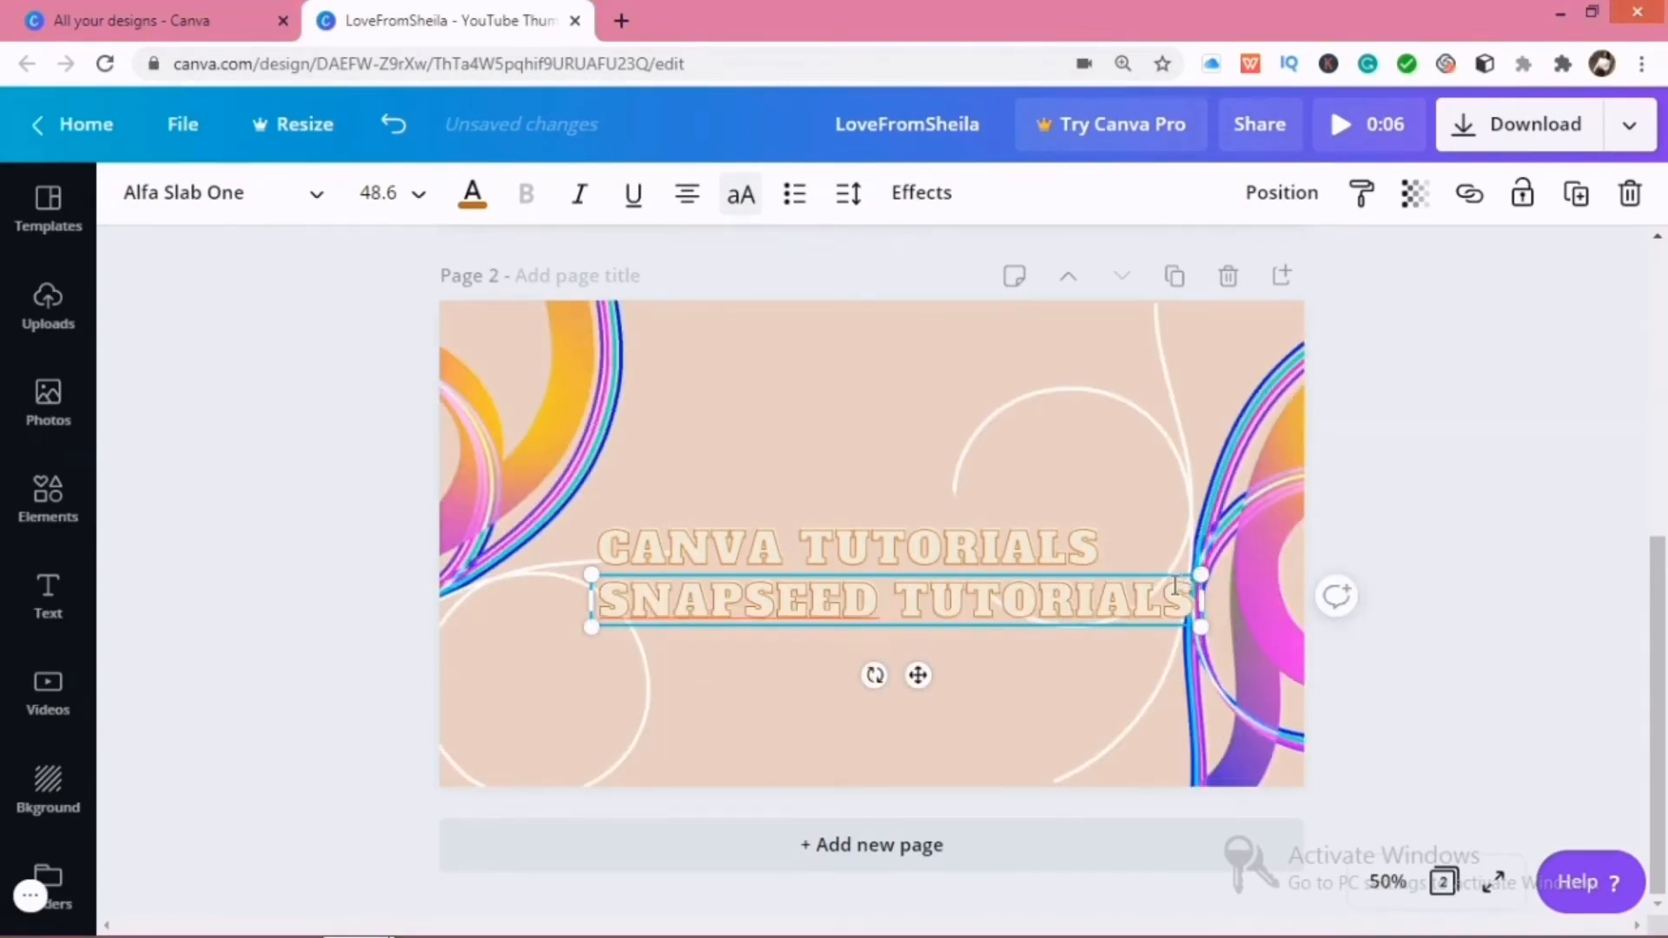
{"action": "left_click_drag", "start_coordinate": [1200, 574], "coordinate": [1061, 590]}
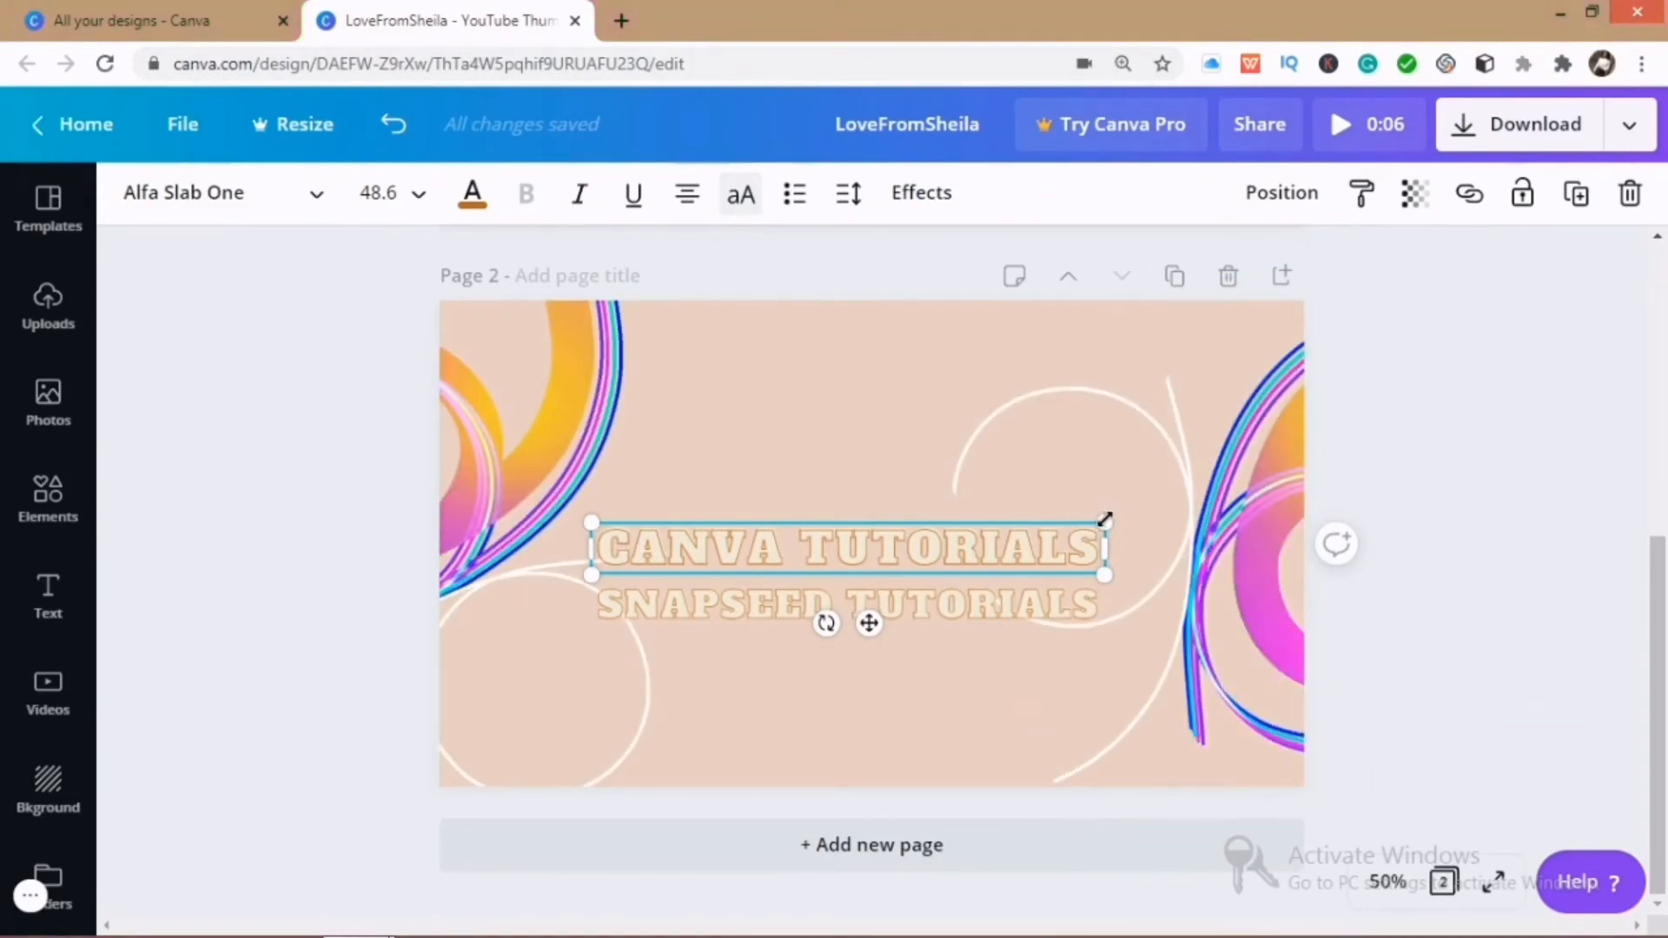
{"action": "left_click_drag", "start_coordinate": [1104, 519], "coordinate": [1094, 545]}
{"action": "left_click_drag", "start_coordinate": [1196, 450], "coordinate": [1196, 450]}
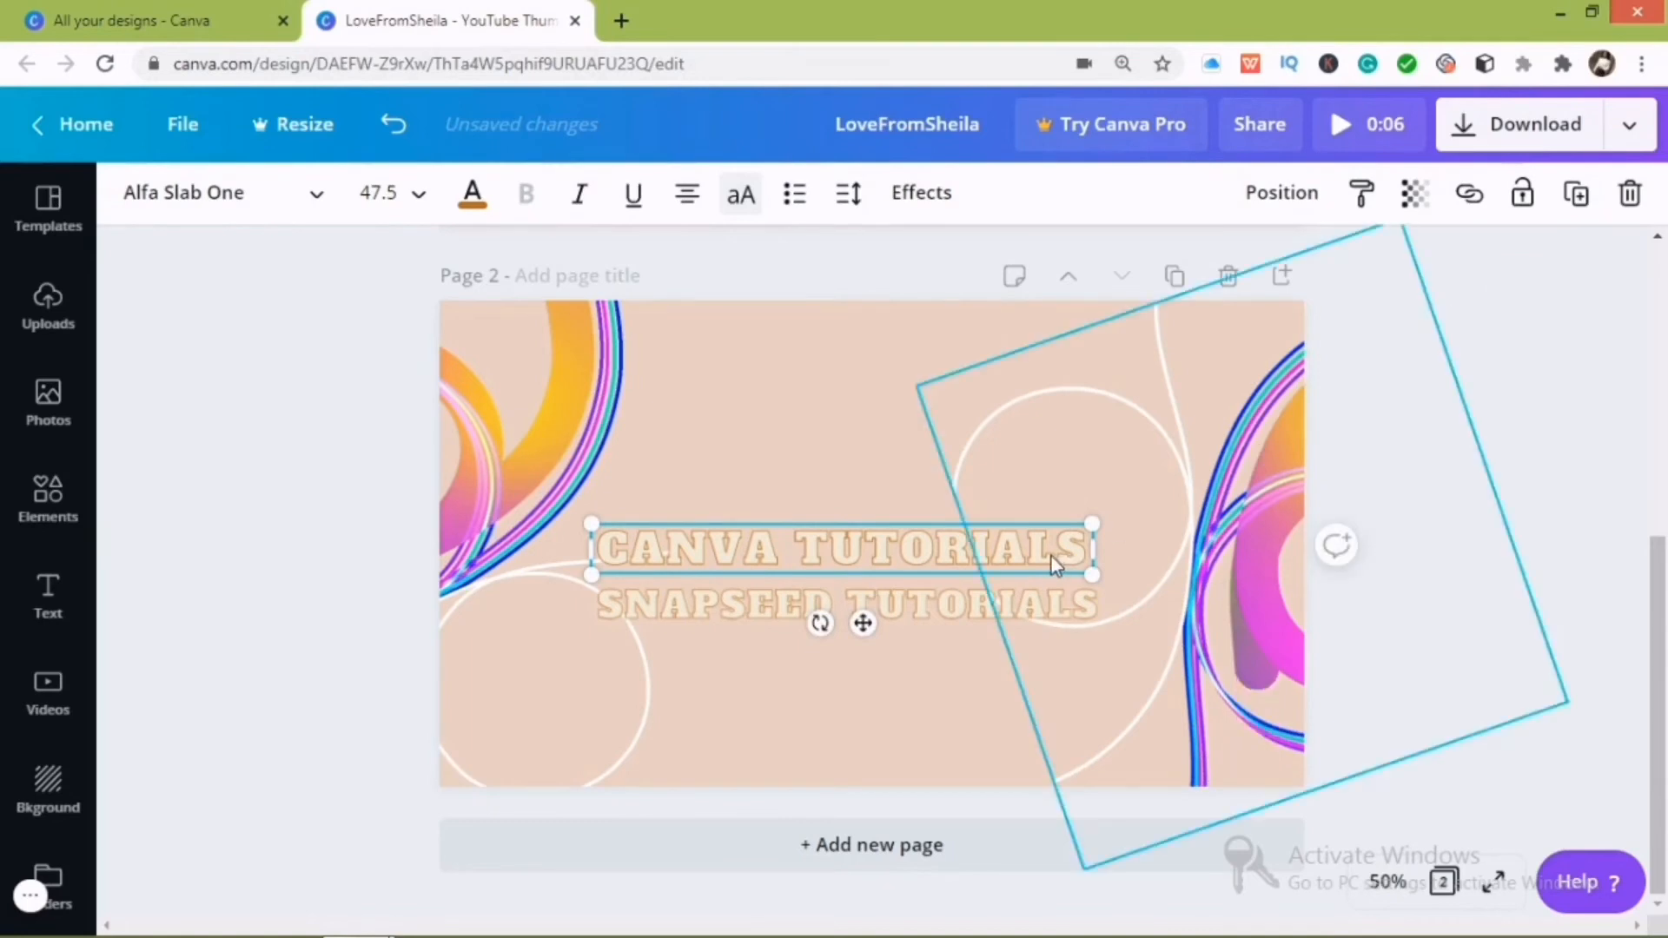
Step: Duplicate the SNAPSEED TUTORIALS line, place the copy below it and change its wording to LIGHTROOM TUTORIALS
{"action": "left_click", "coordinate": [1023, 602]}
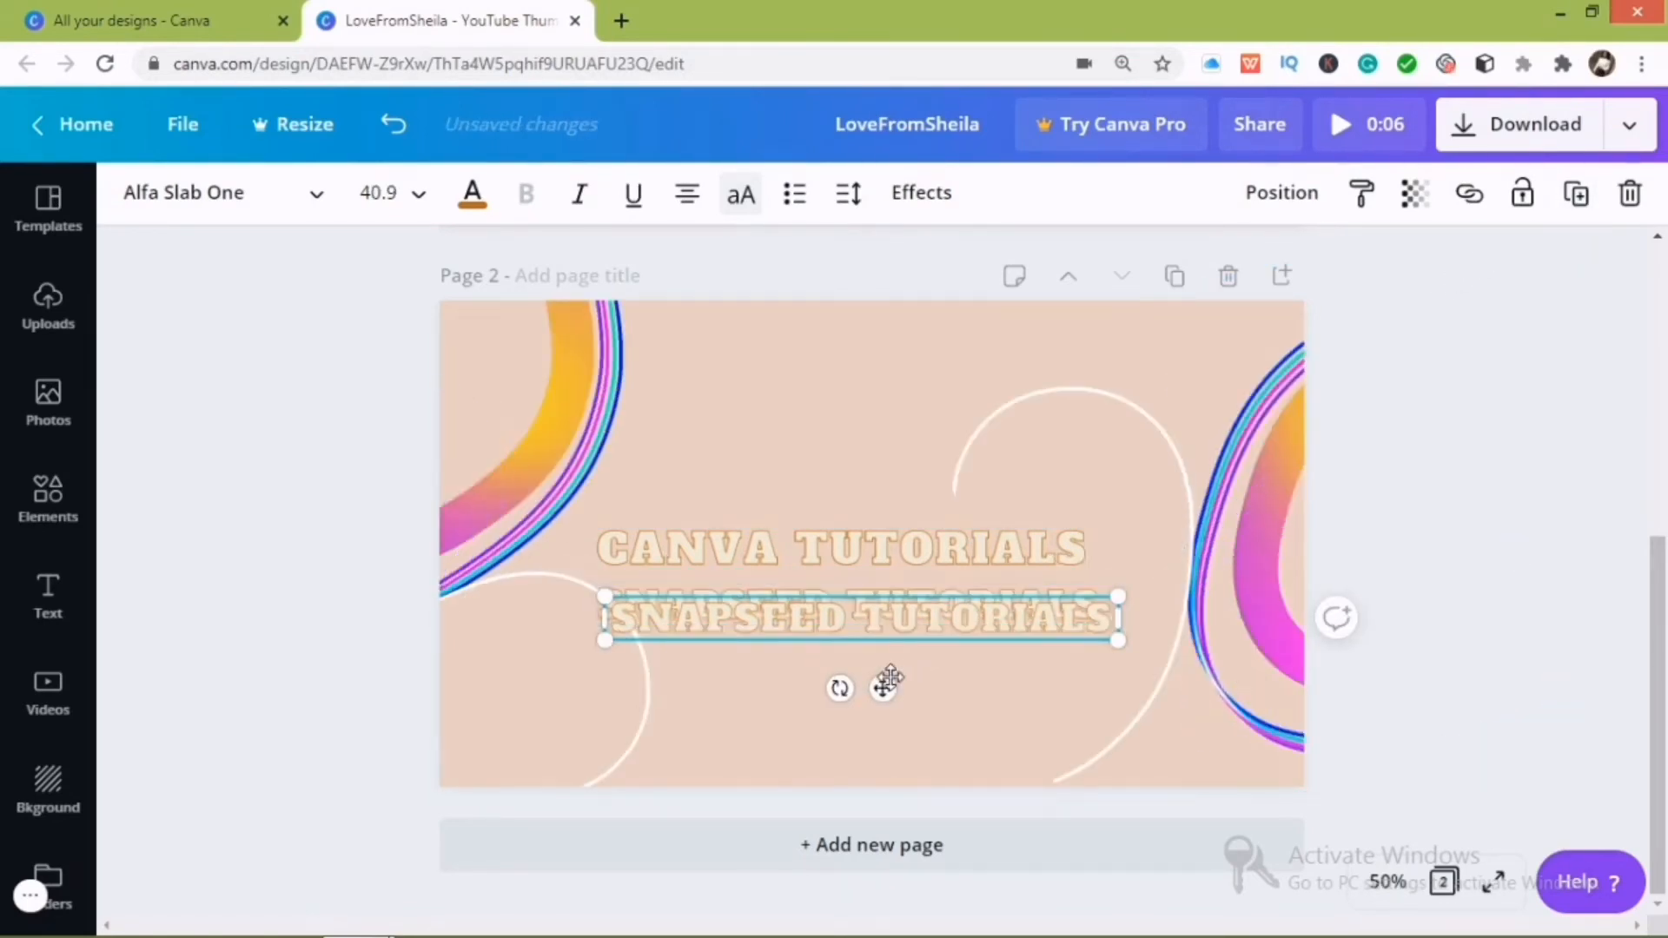
{"action": "left_click_drag", "start_coordinate": [886, 689], "coordinate": [887, 706]}
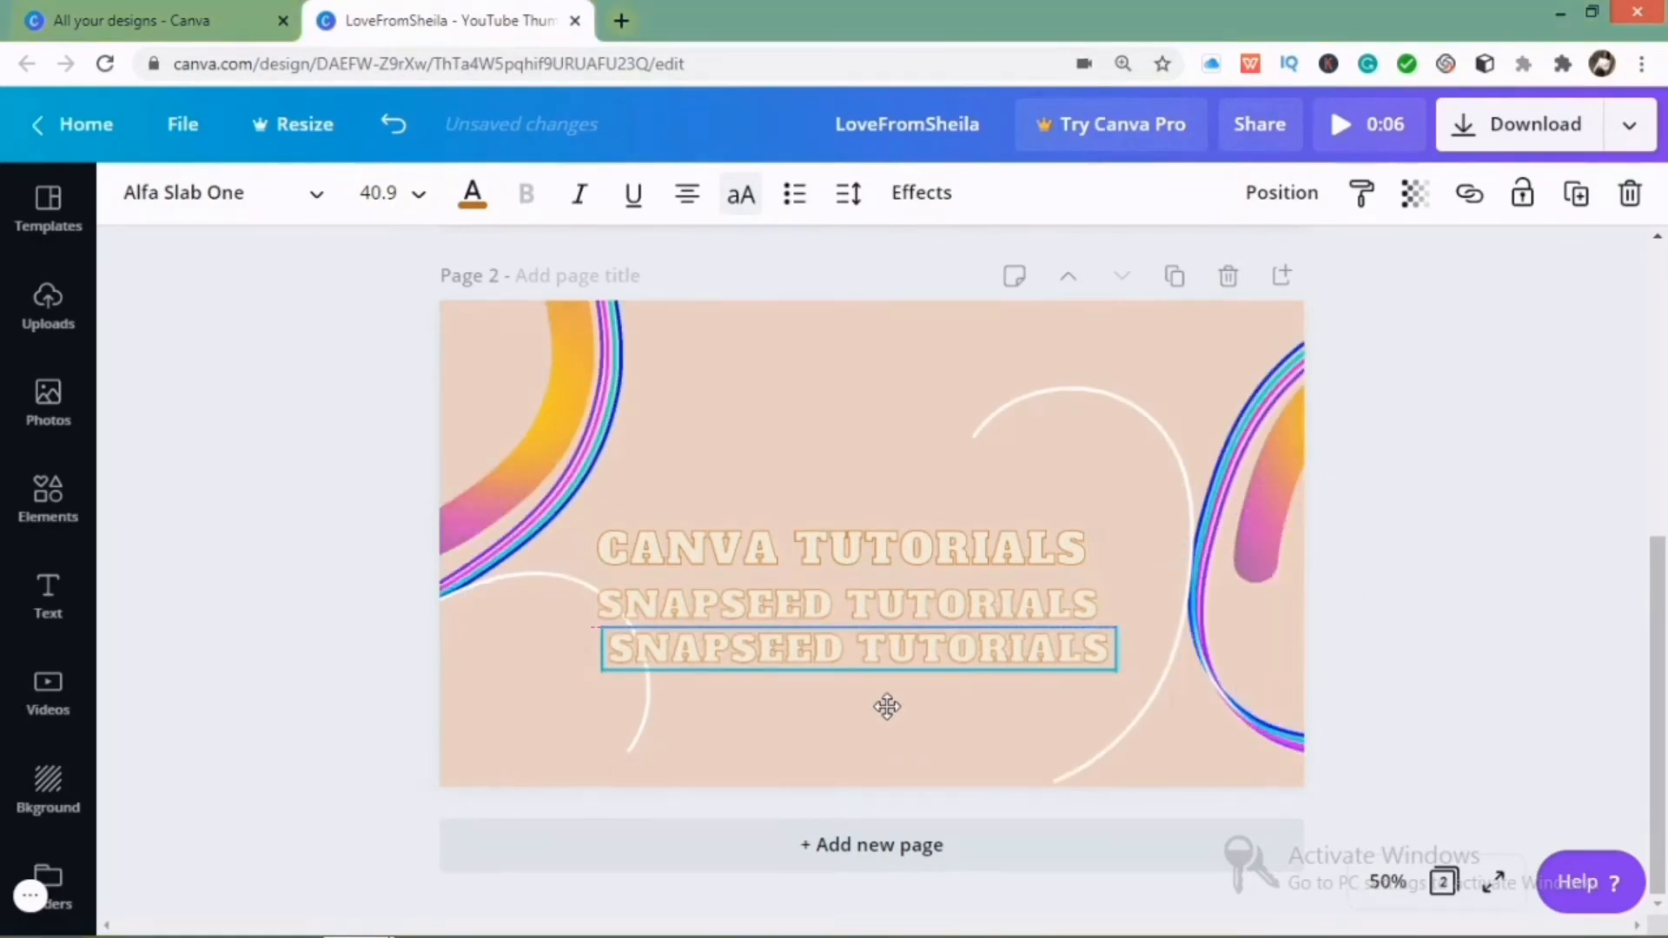
{"action": "double_click", "coordinate": [853, 650]}
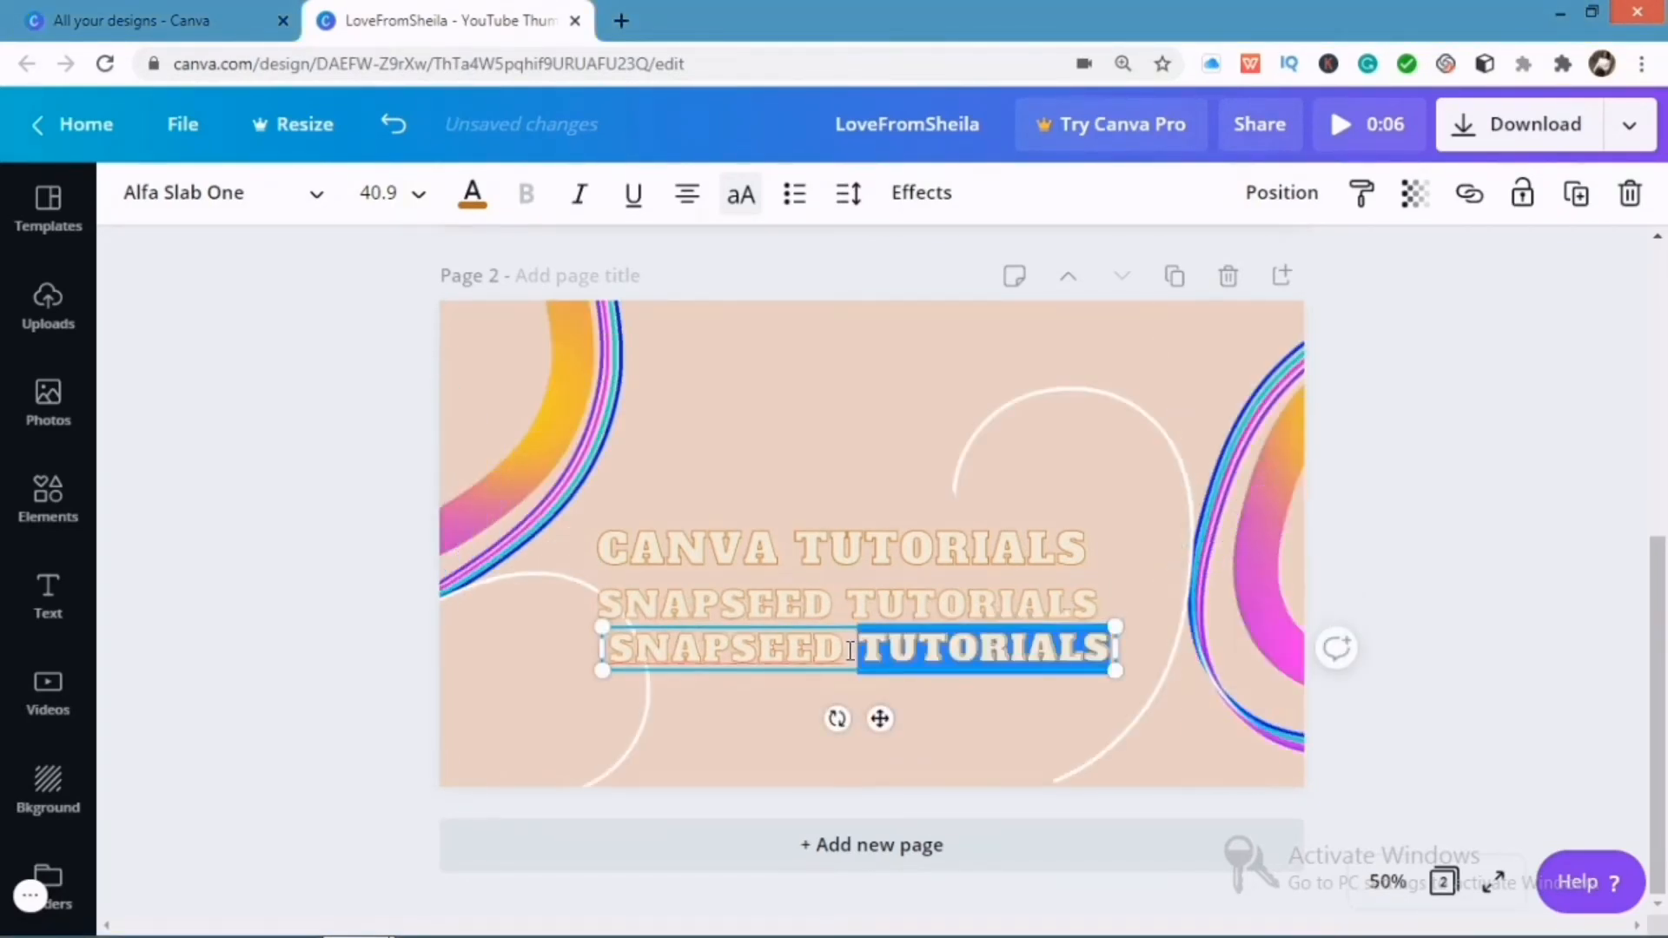
{"action": "left_click", "coordinate": [850, 650]}
{"action": "double_click", "coordinate": [733, 651]}
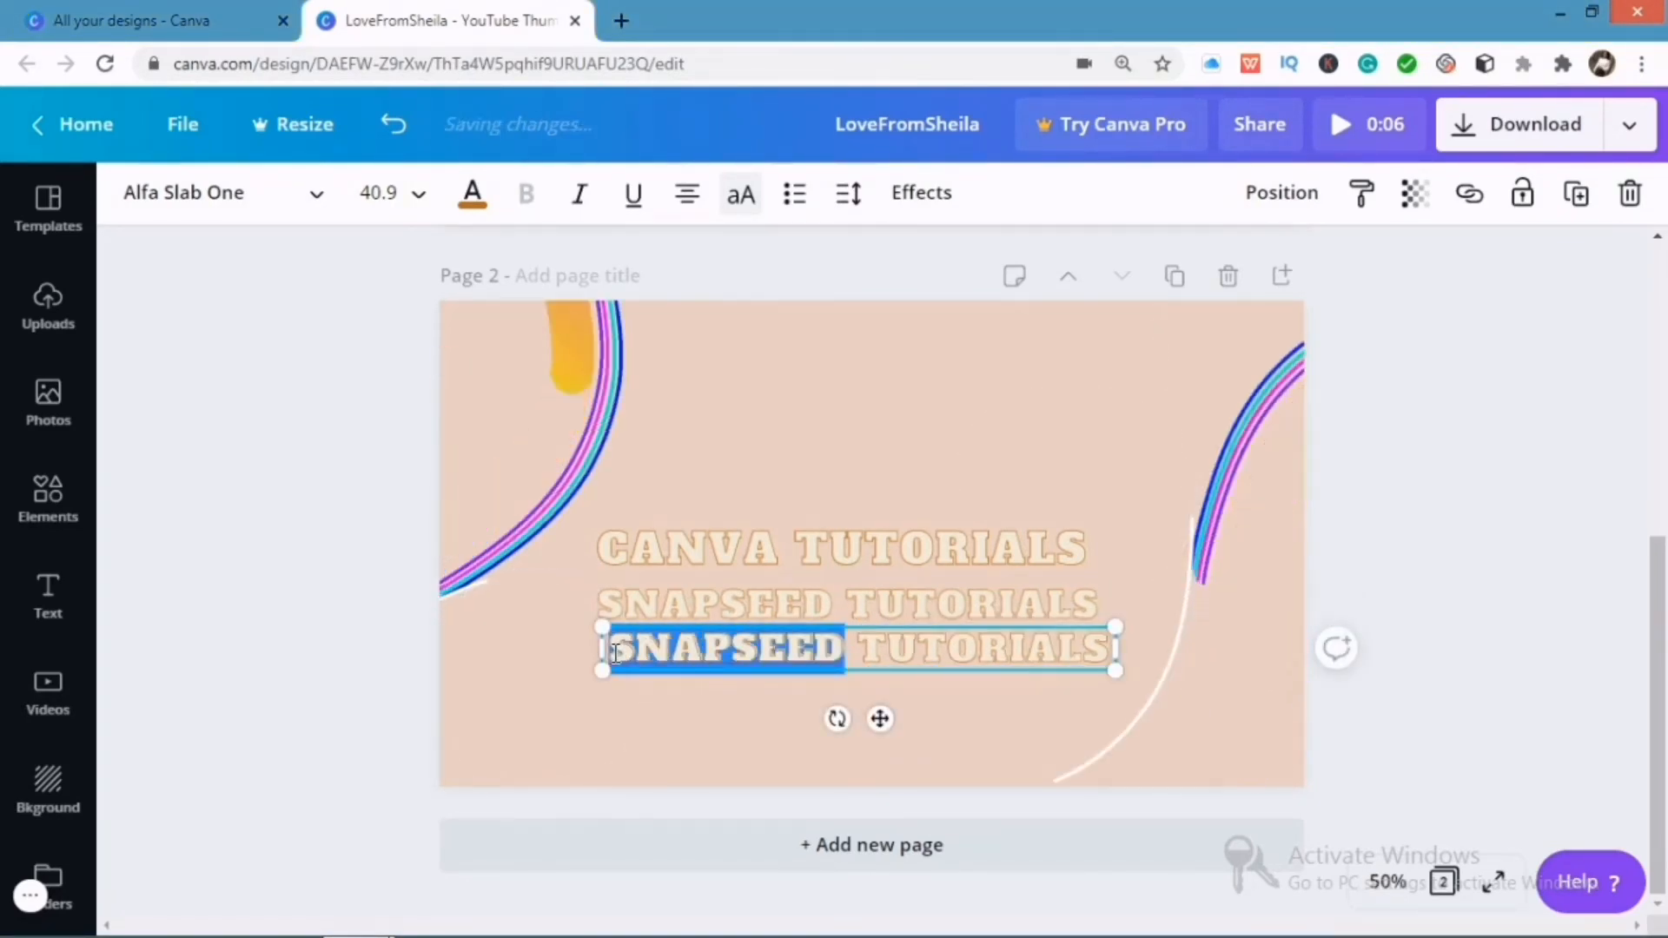
{"action": "type", "text": "LIGHT"}
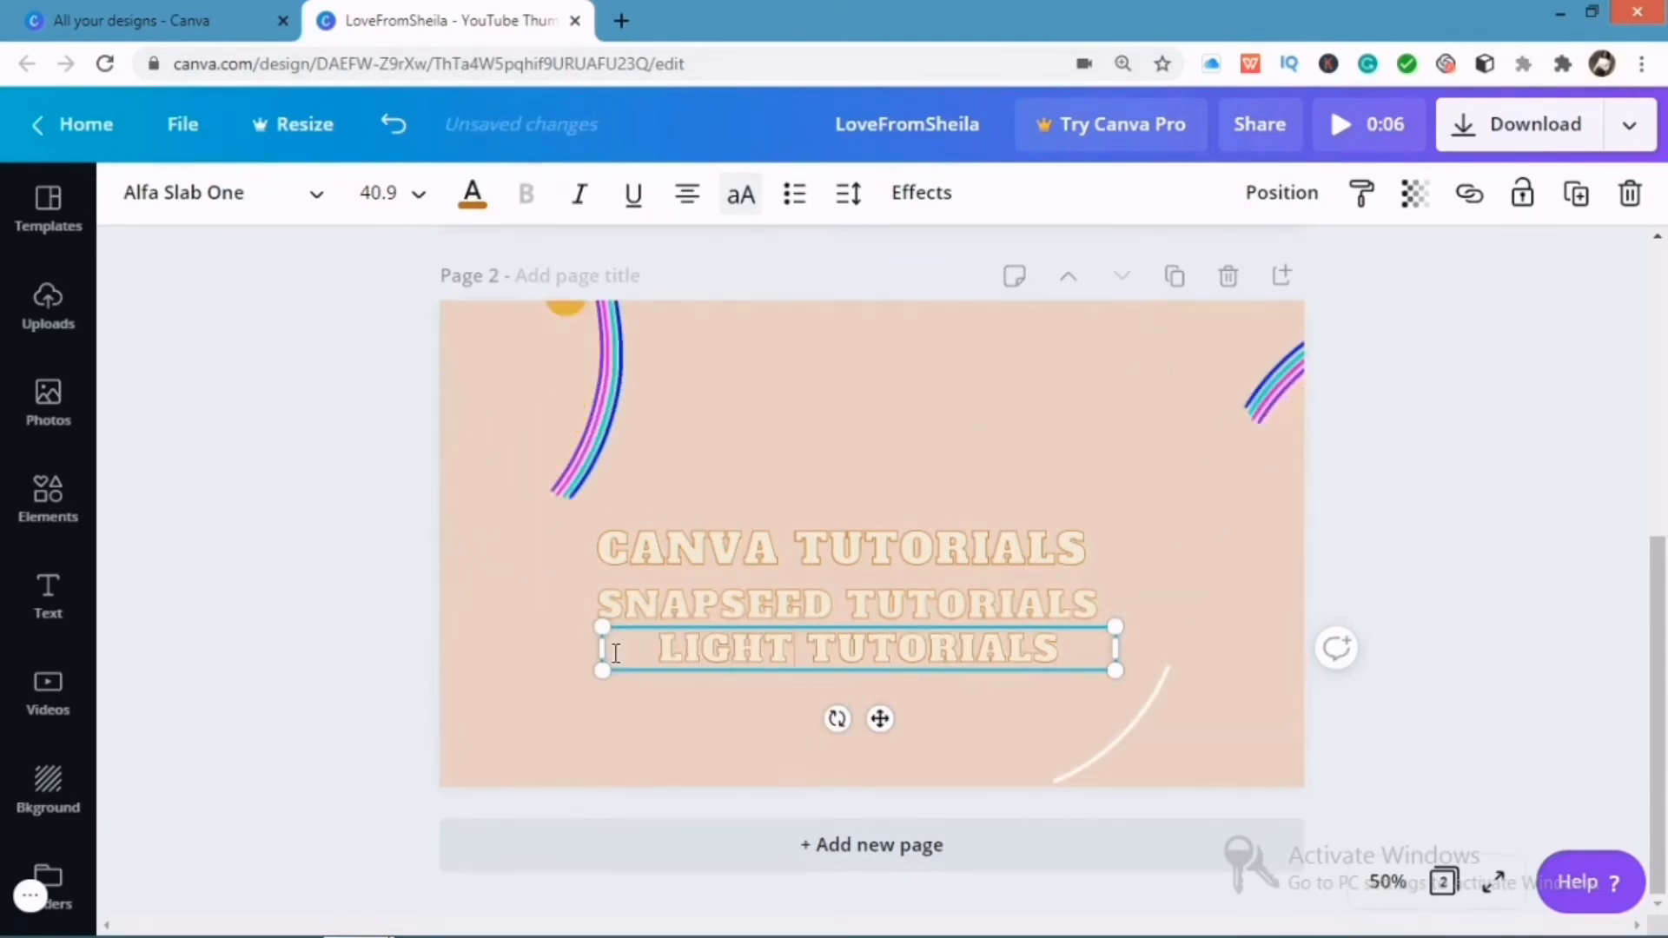
{"action": "type", "text": "ROO"}
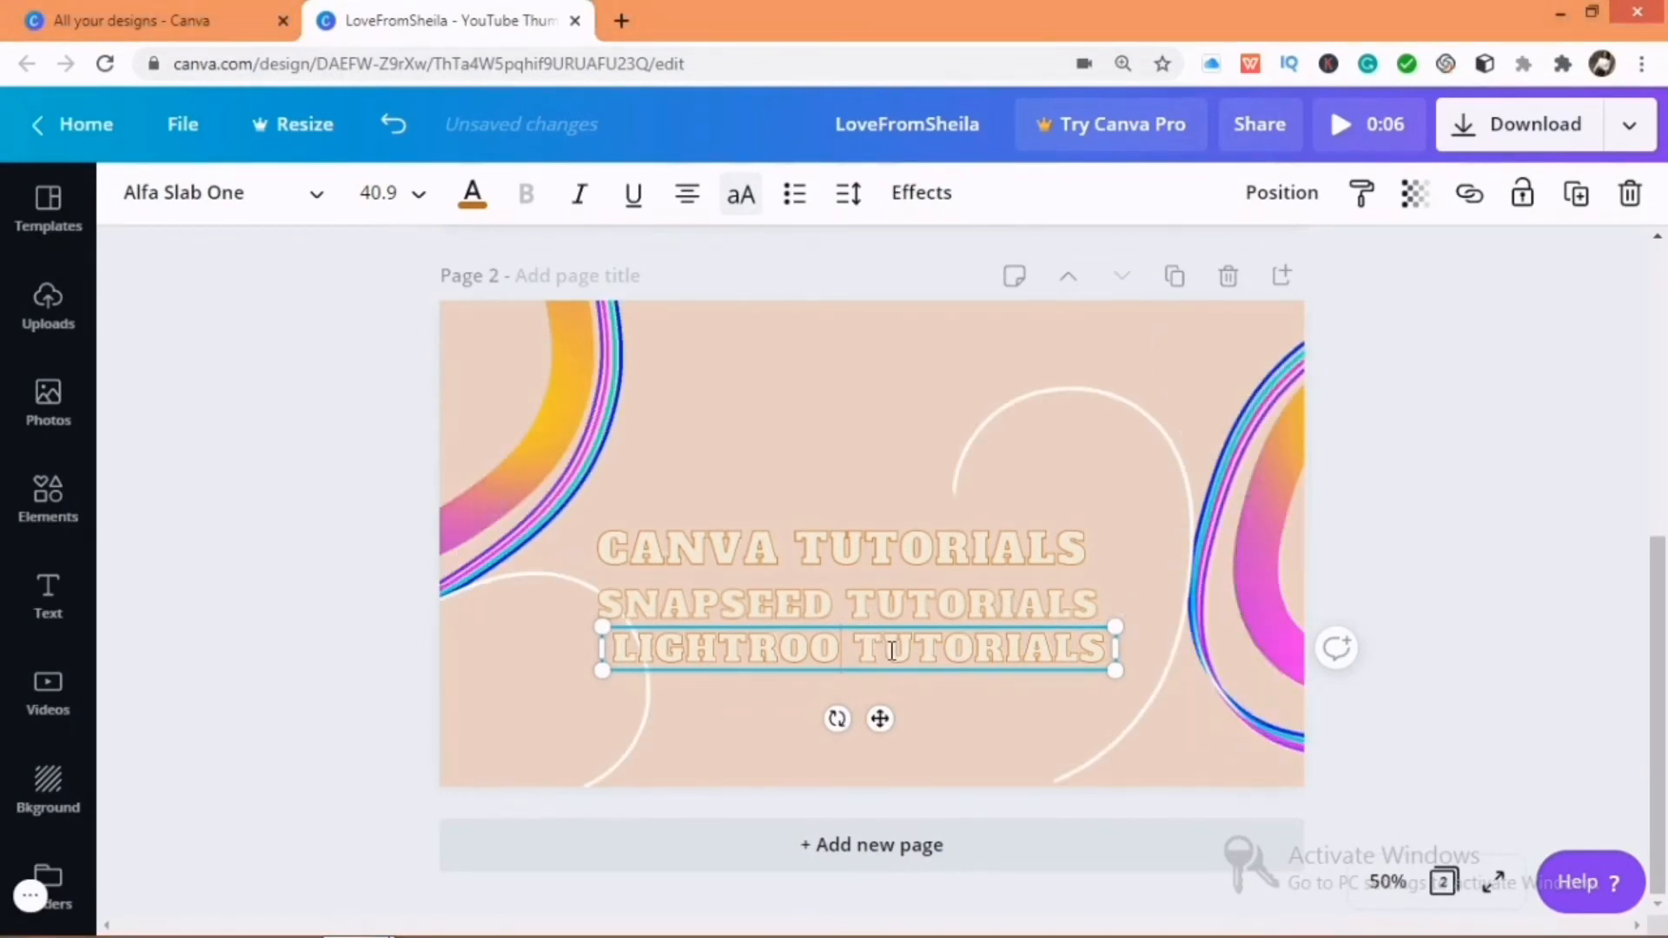
{"action": "type", "text": "m"}
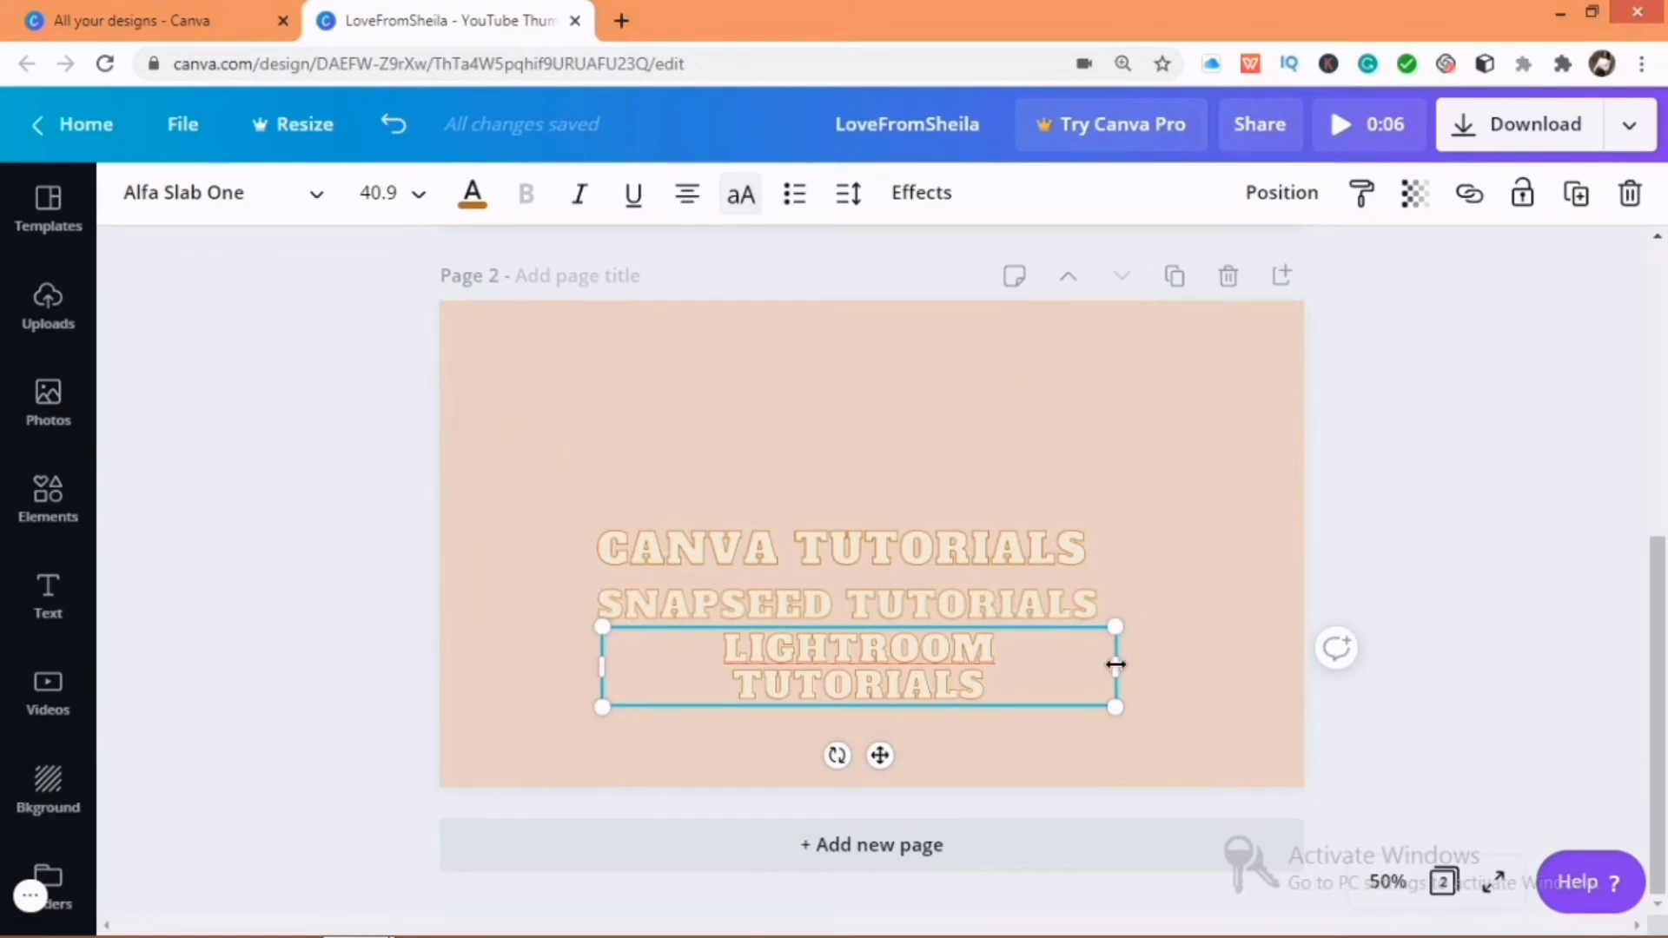
Step: Widen the LIGHTROOM TUTORIALS text box to fit one line and align its left edge with the lines above
{"action": "mouse_move", "coordinate": [1154, 664]}
{"action": "left_mouse_down"}
{"action": "mouse_move", "coordinate": [1300, 663]}
{"action": "mouse_move", "coordinate": [1150, 668]}
{"action": "left_mouse_up"}
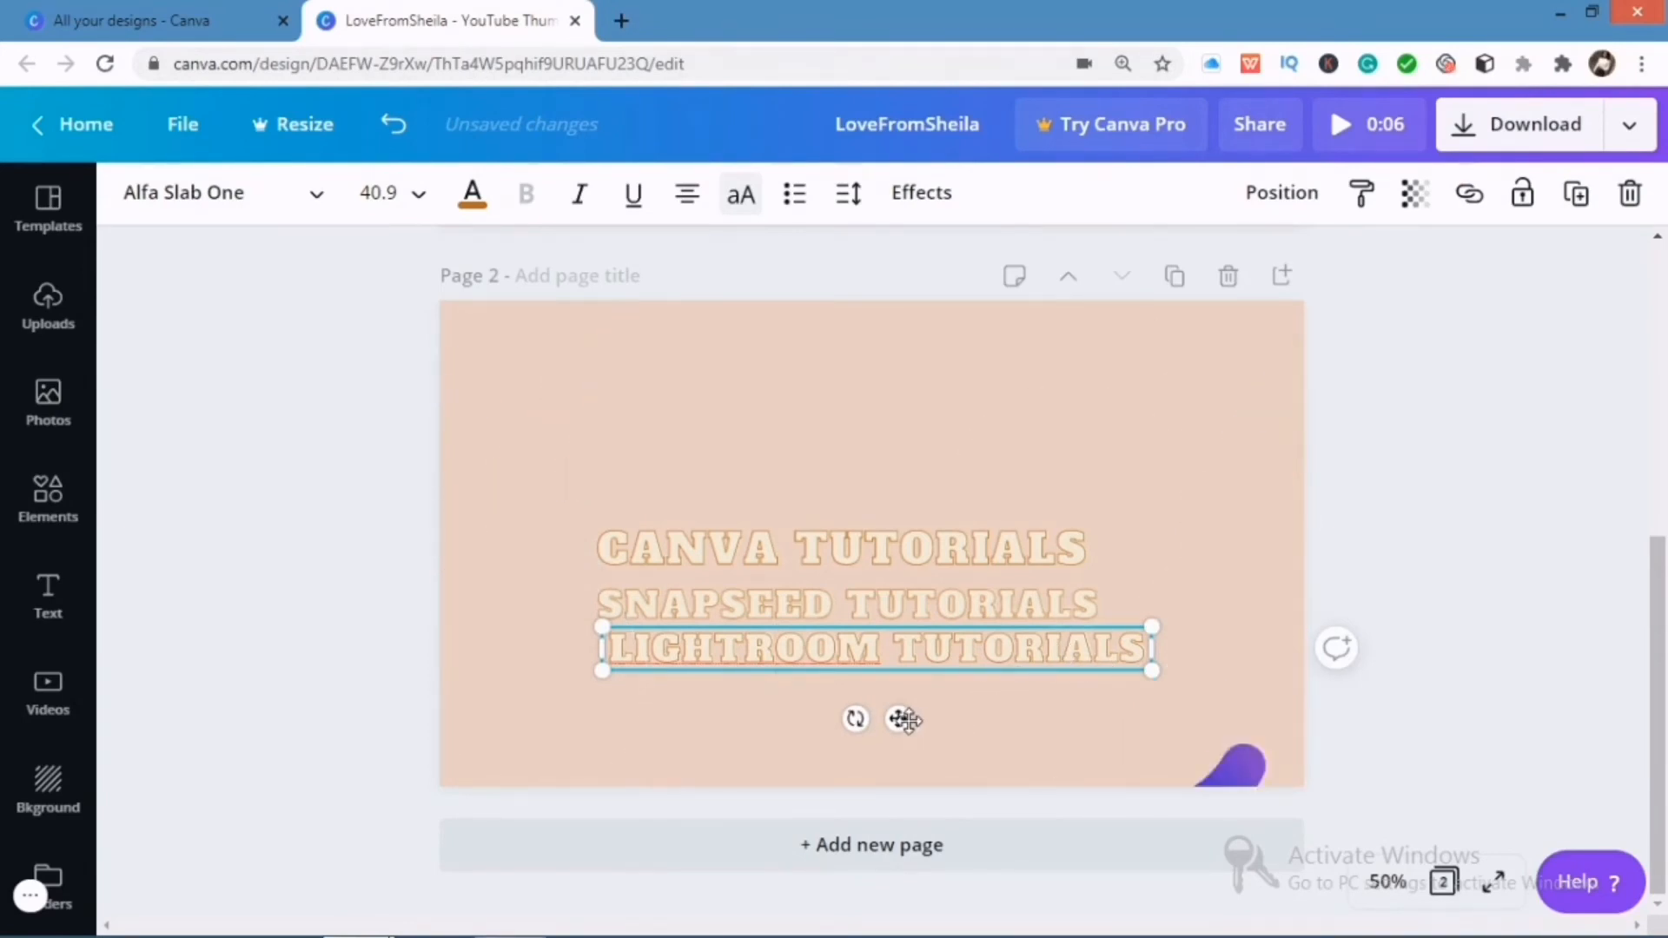
{"action": "left_click_drag", "start_coordinate": [903, 720], "coordinate": [887, 730]}
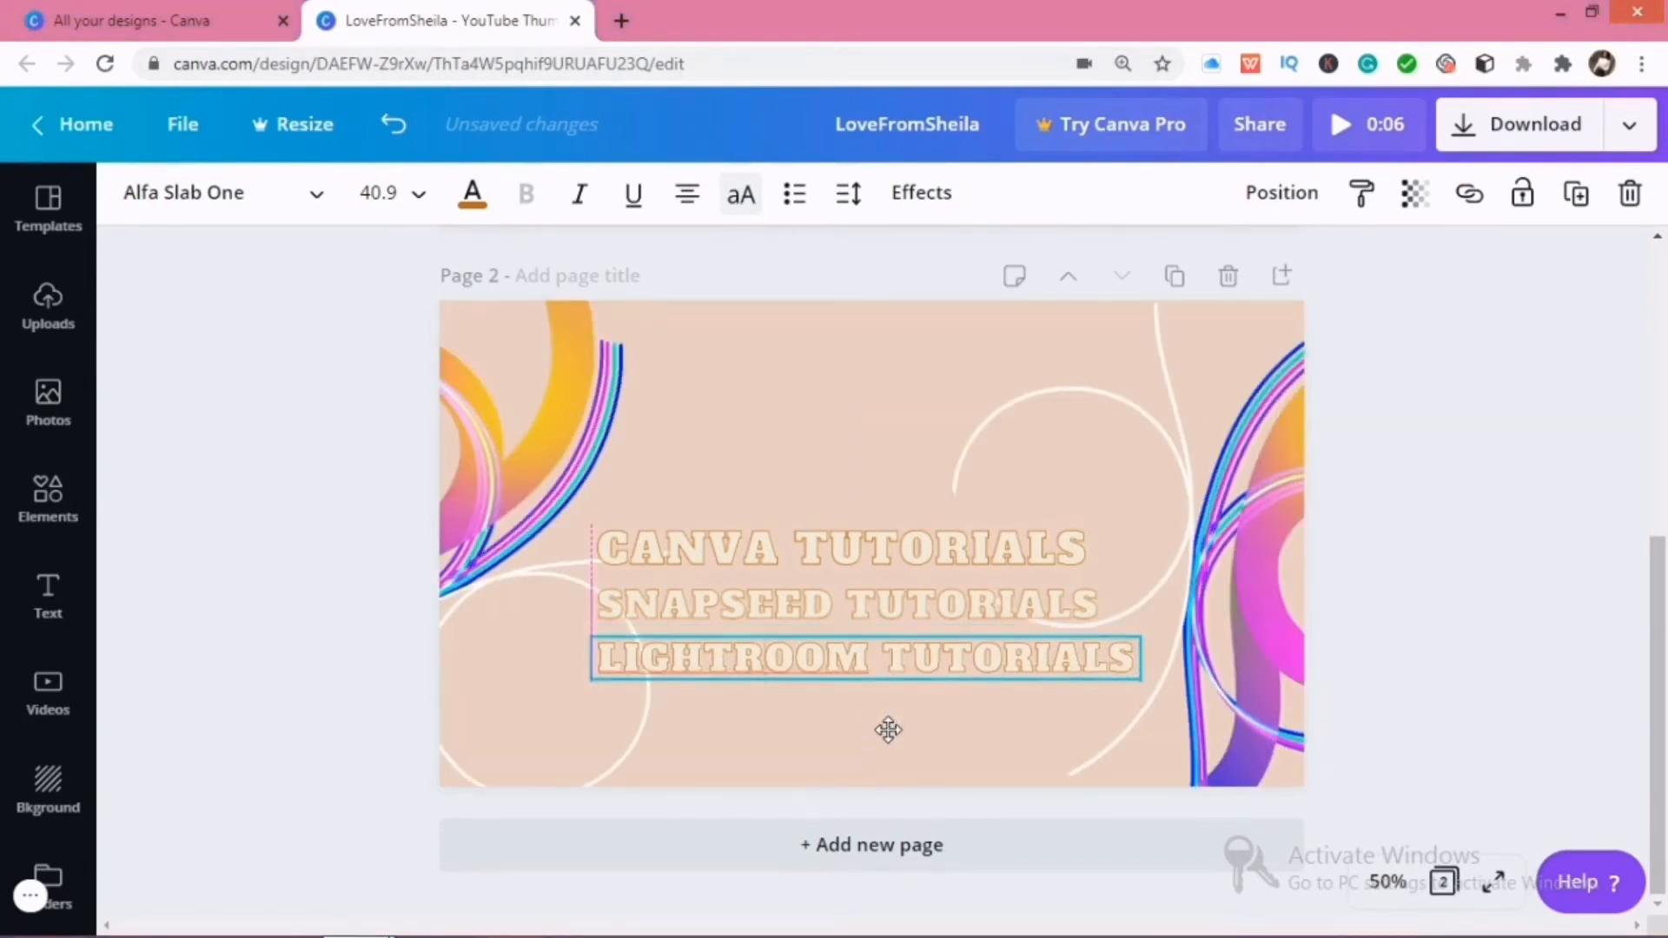
{"action": "left_click", "coordinate": [1396, 519]}
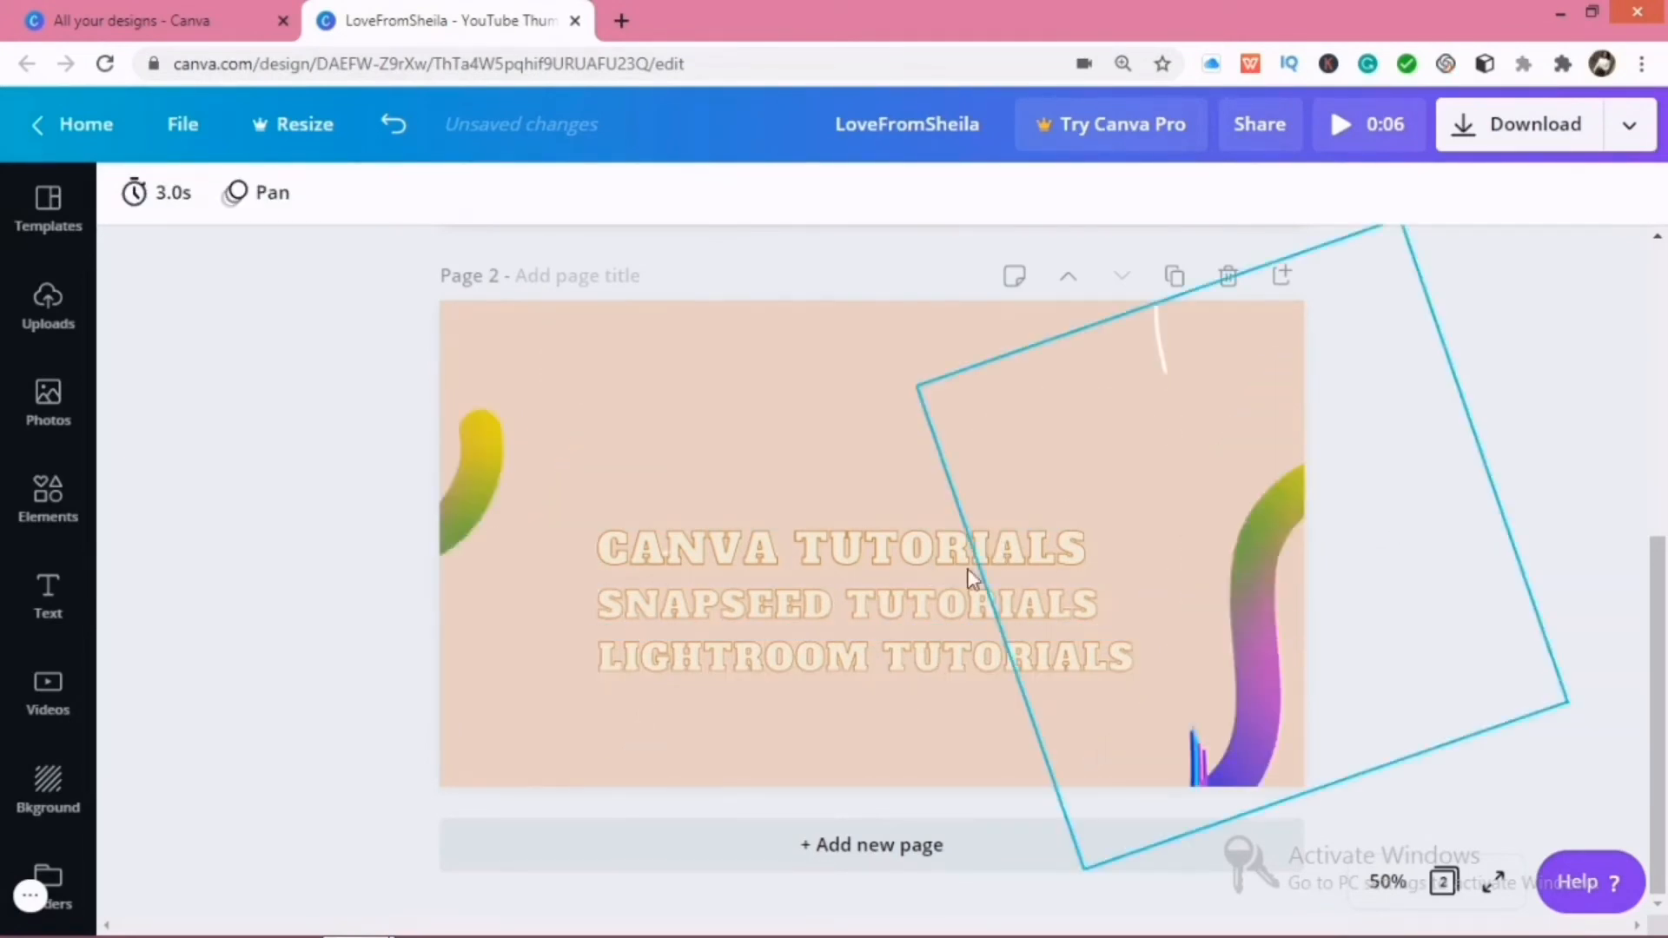
Step: Stack the three tutorial lines closely near the middle of page 2, scaling LIGHTROOM TUTORIALS down to font size 38.4
{"action": "left_click", "coordinate": [955, 566]}
{"action": "left_click_drag", "start_coordinate": [956, 565], "coordinate": [945, 532]}
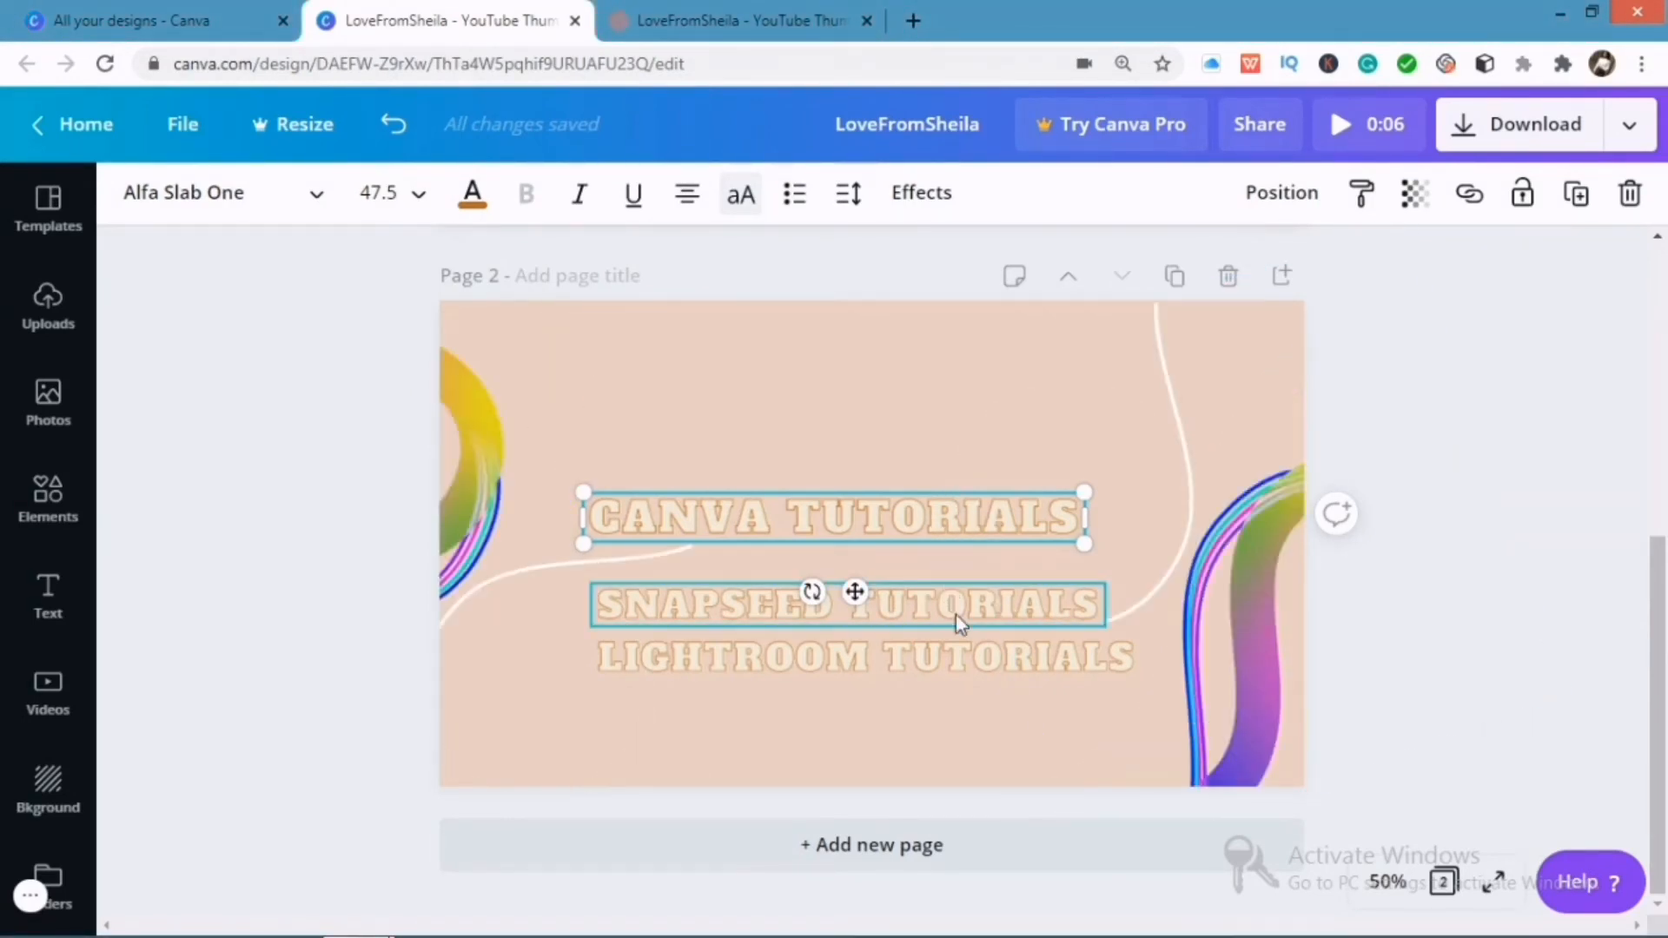
{"action": "left_click", "coordinate": [956, 615]}
{"action": "left_click_drag", "start_coordinate": [956, 606], "coordinate": [947, 573]}
{"action": "left_click", "coordinate": [952, 671]}
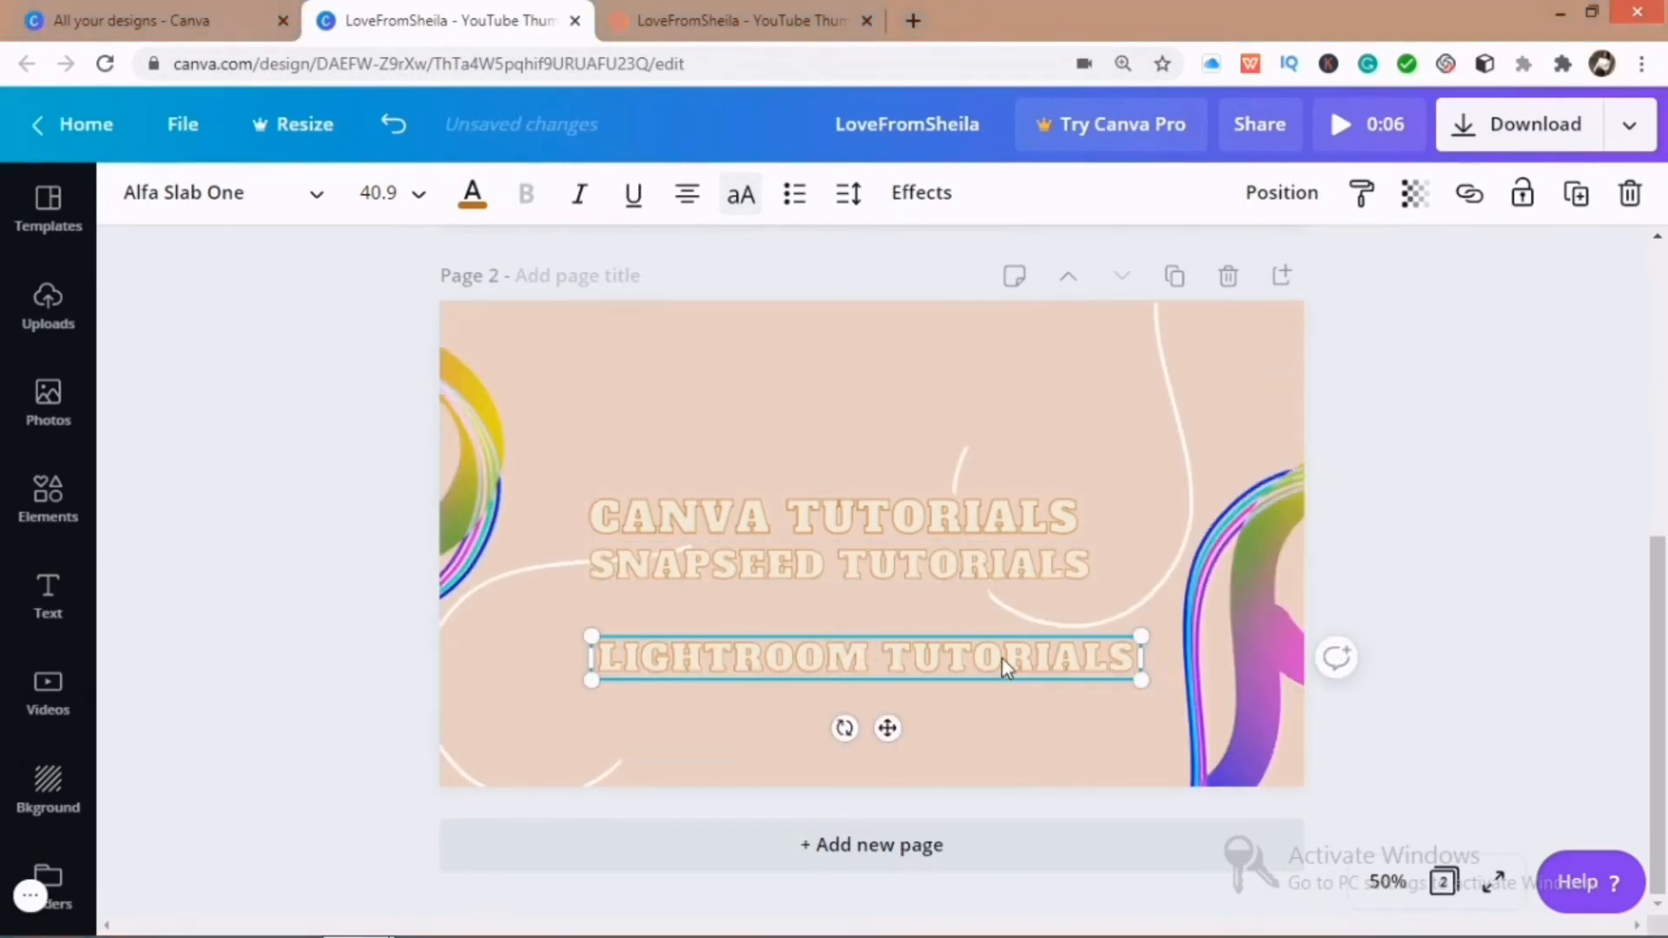
{"action": "left_click_drag", "start_coordinate": [1135, 637], "coordinate": [1032, 606]}
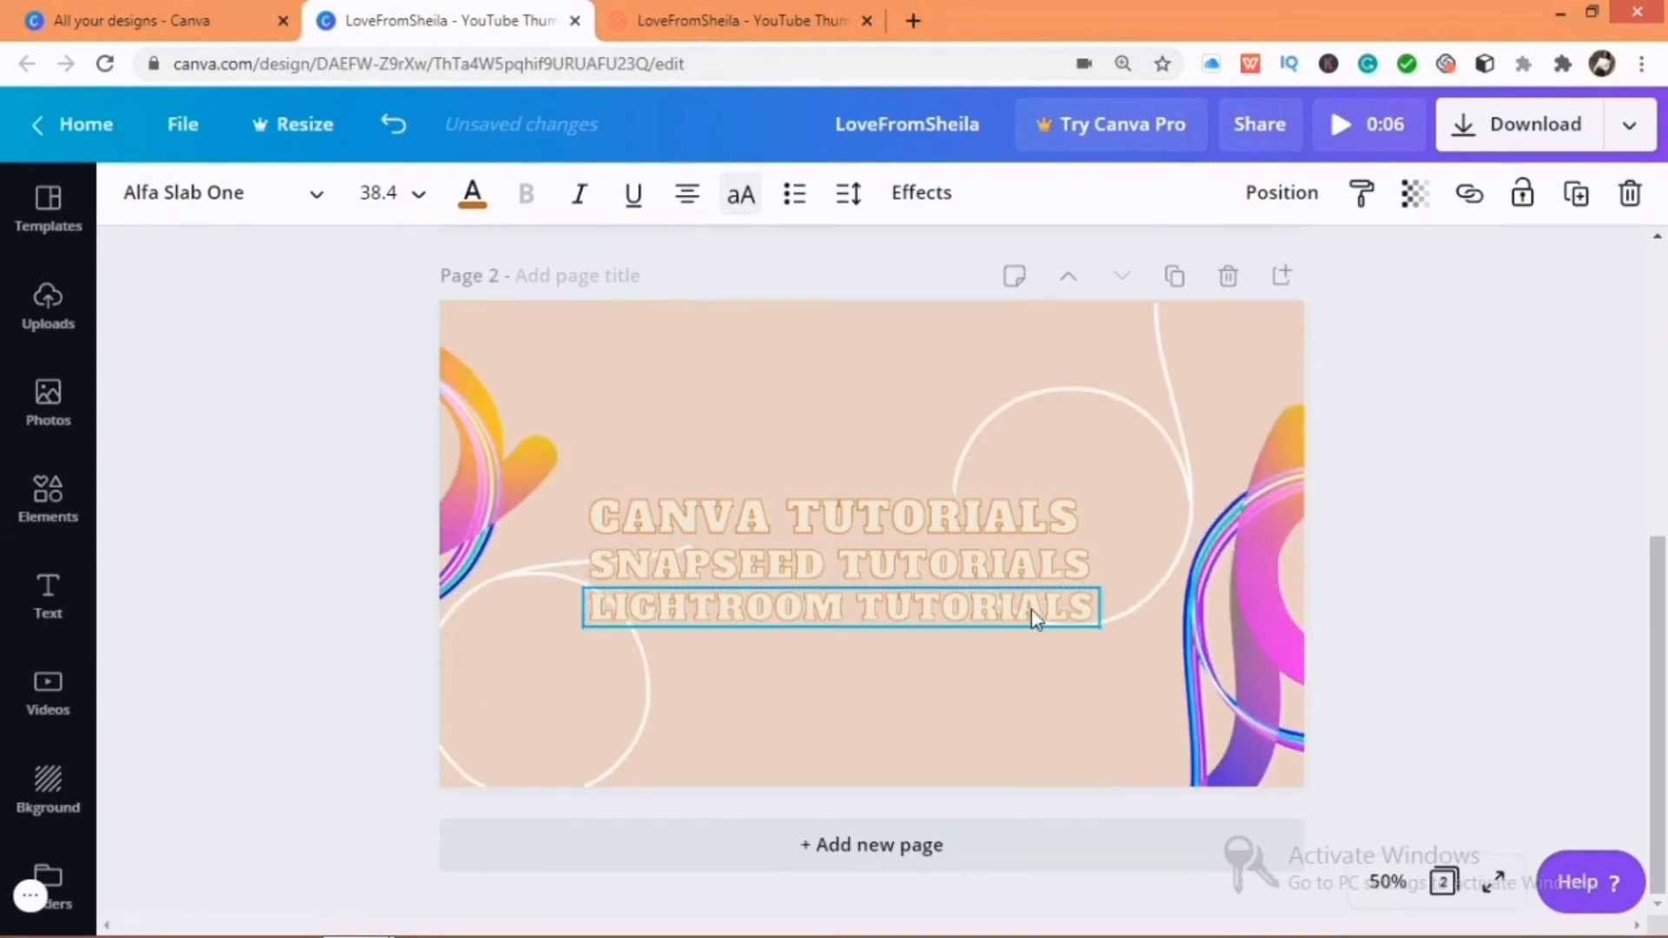
Step: Change the Splice effect color of CANVA TUTORIALS, SNAPSEED TUTORIALS and LIGHTROOM TUTORIALS to the dark grey document color
{"action": "left_click", "coordinate": [994, 532], "text": "shift"}
{"action": "left_click", "coordinate": [987, 520]}
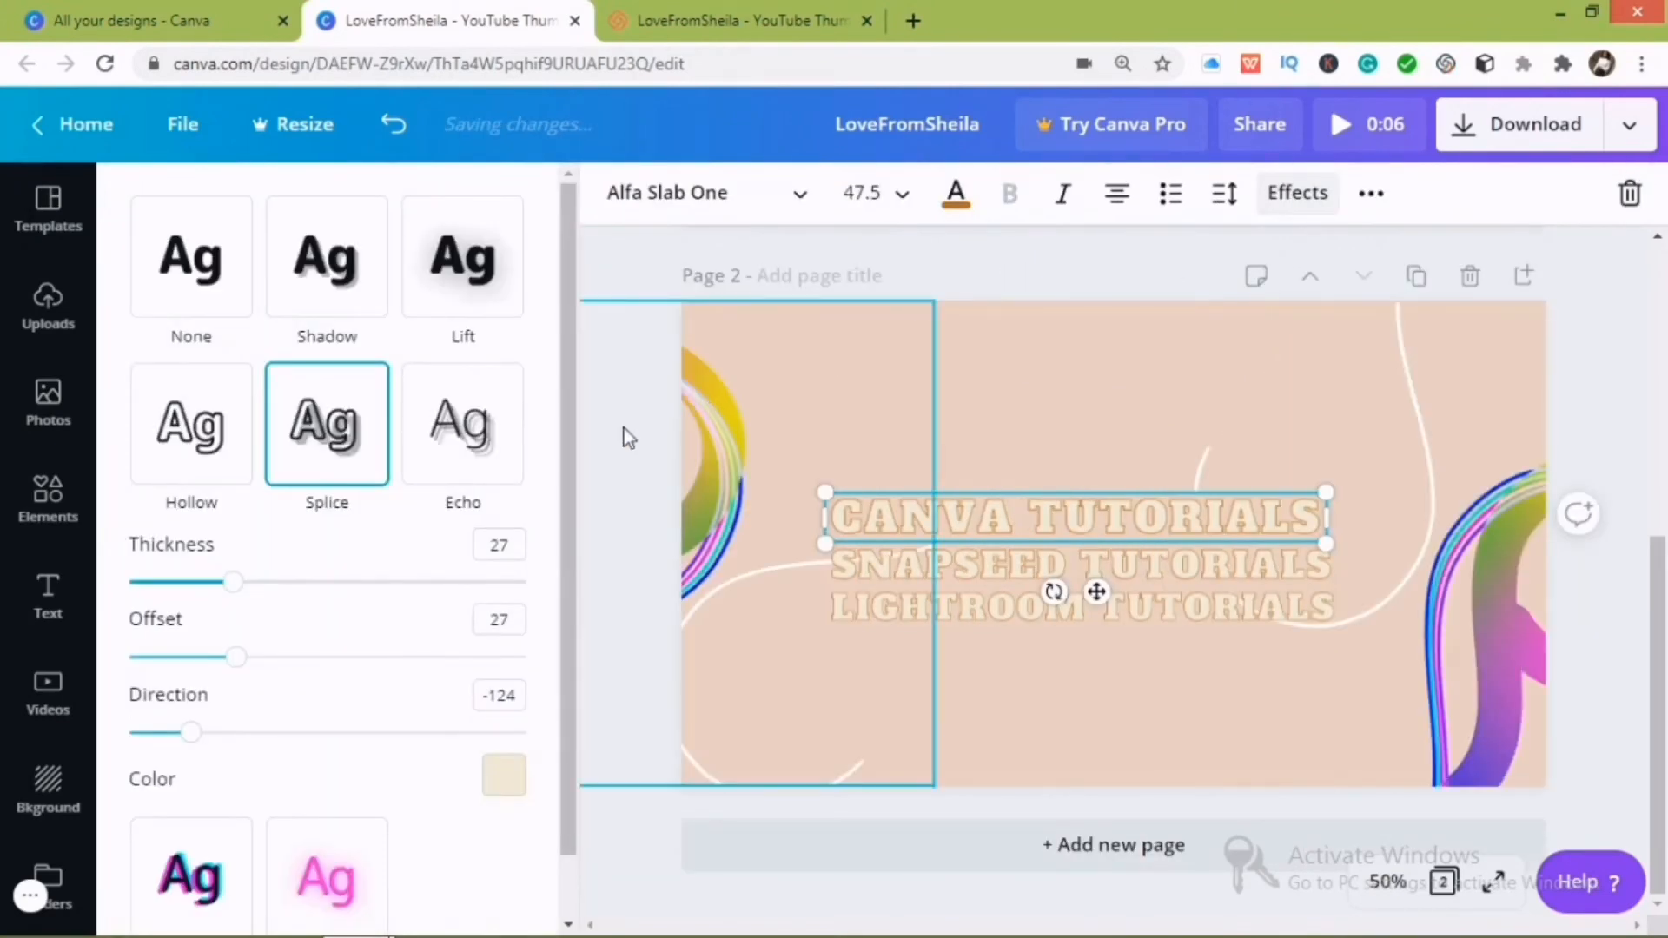
{"action": "left_click", "coordinate": [505, 774]}
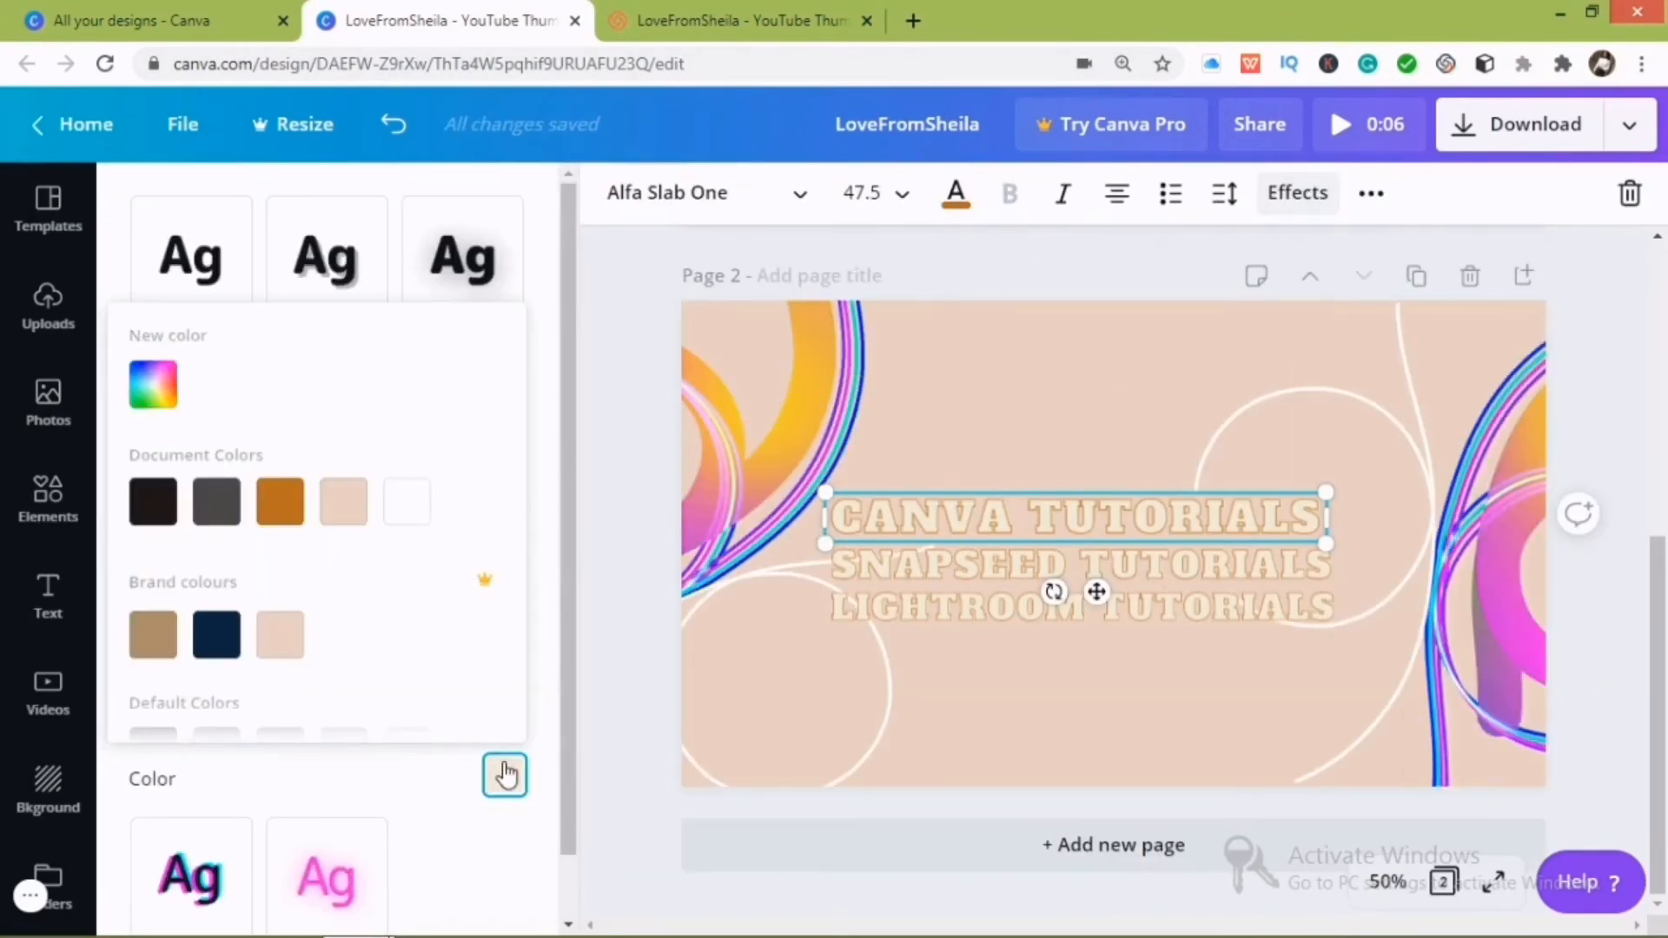
{"action": "left_click", "coordinate": [216, 501]}
{"action": "left_click", "coordinate": [934, 575]}
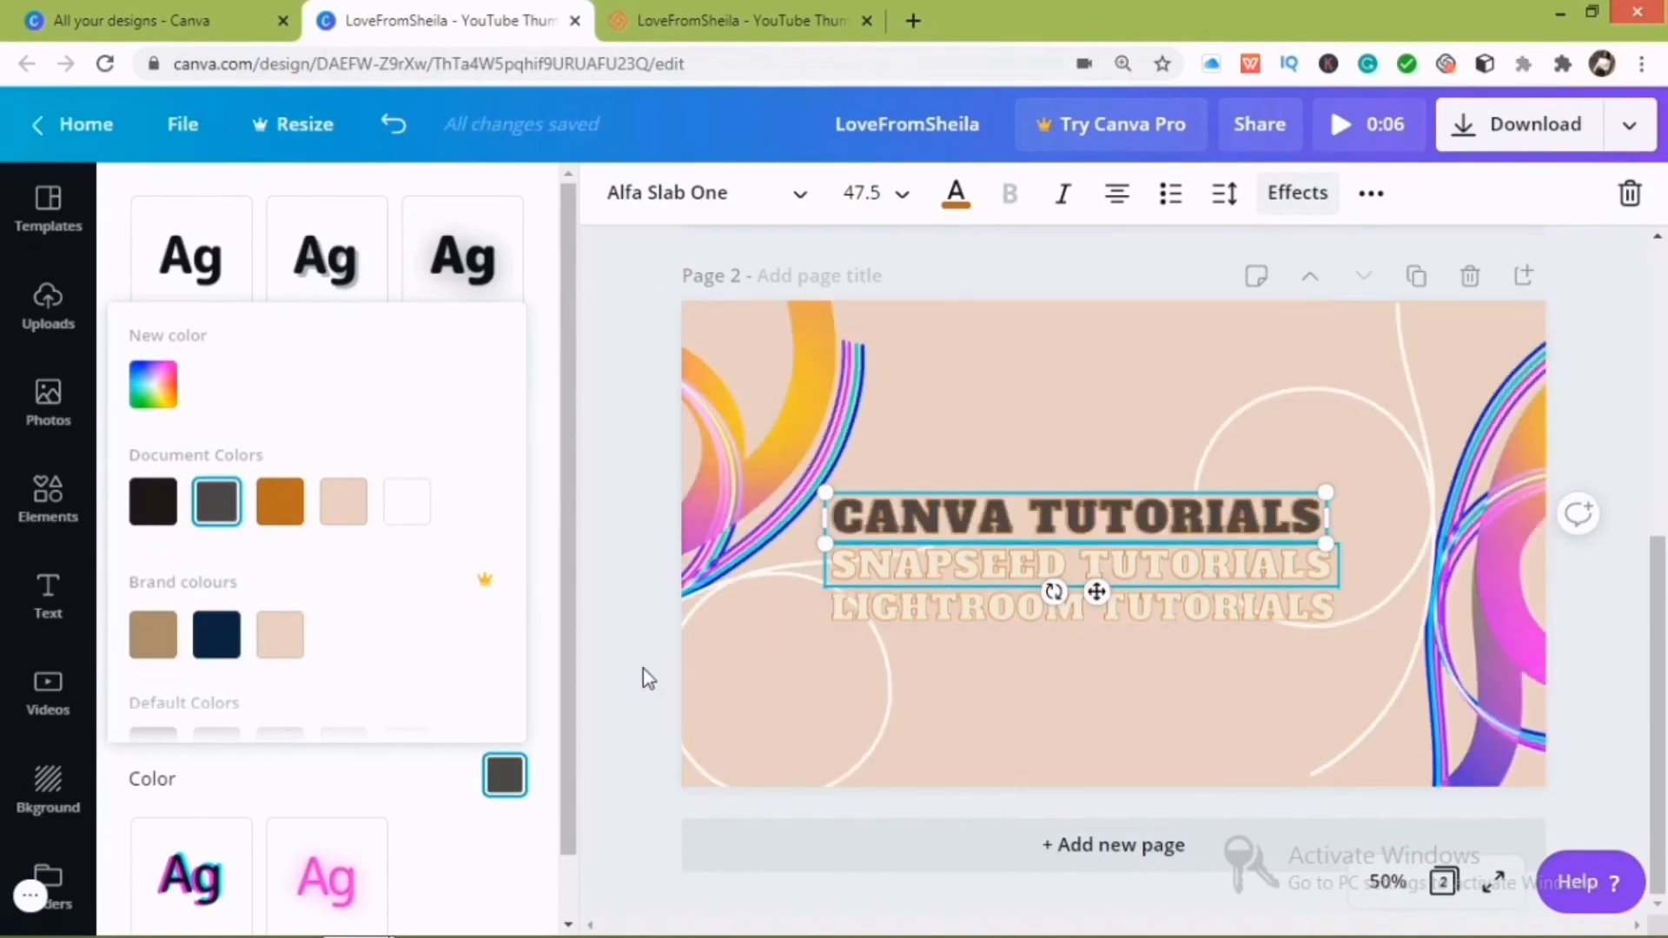
{"action": "left_click", "coordinate": [505, 774]}
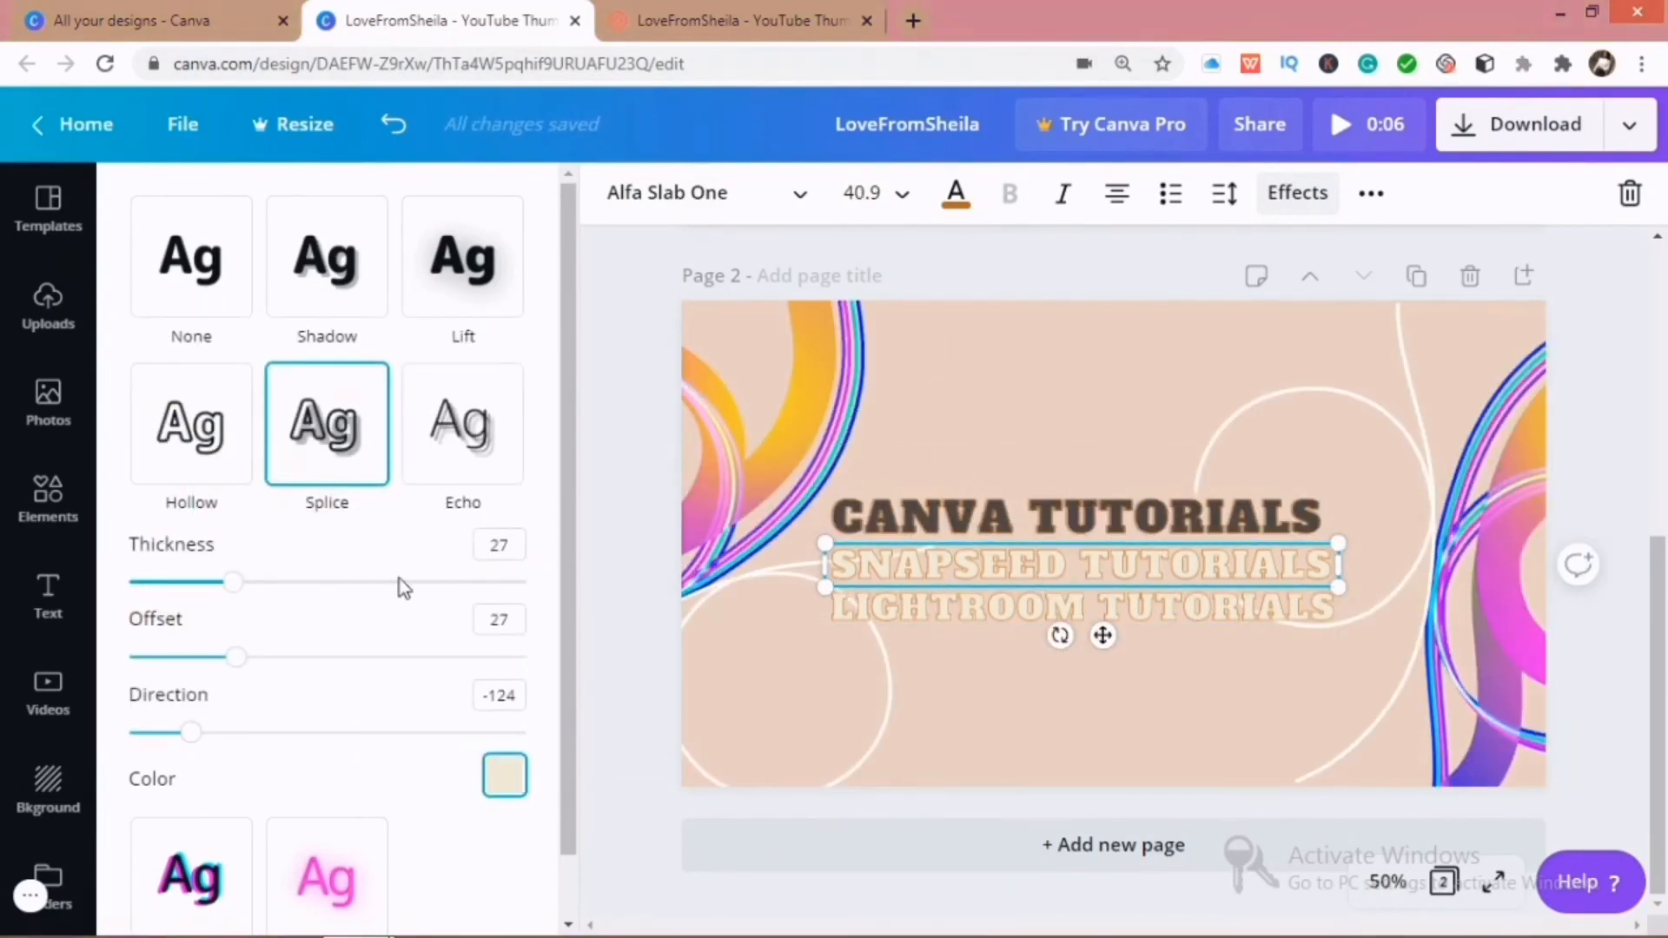
{"action": "left_click", "coordinate": [208, 513]}
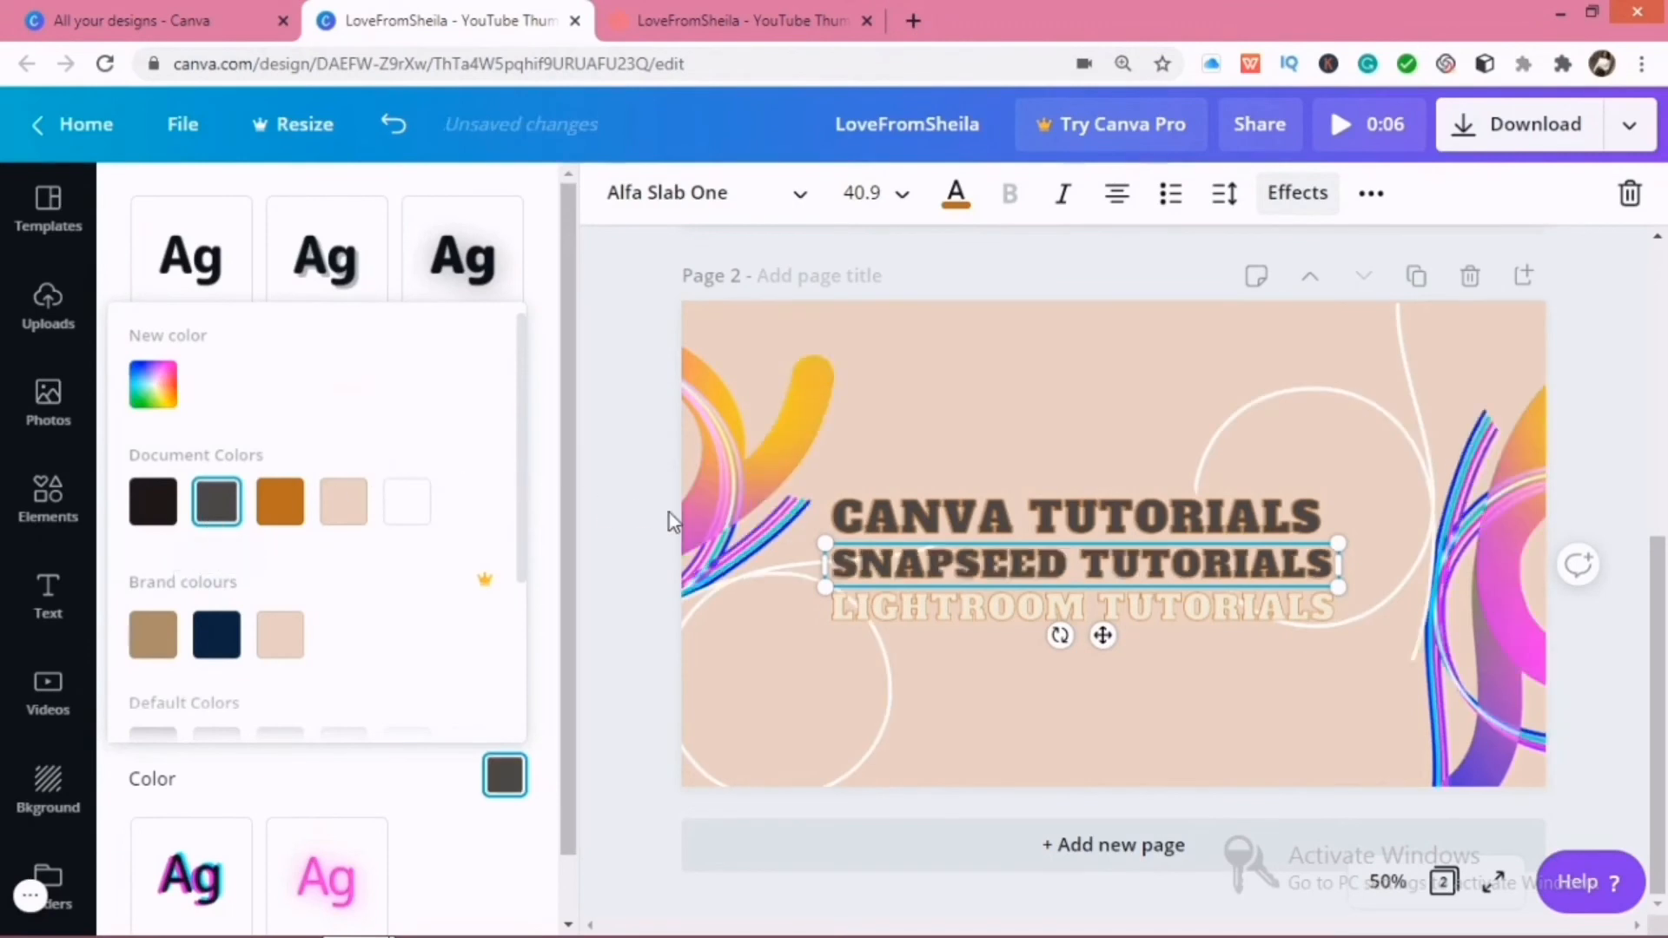
{"action": "left_click", "coordinate": [931, 597]}
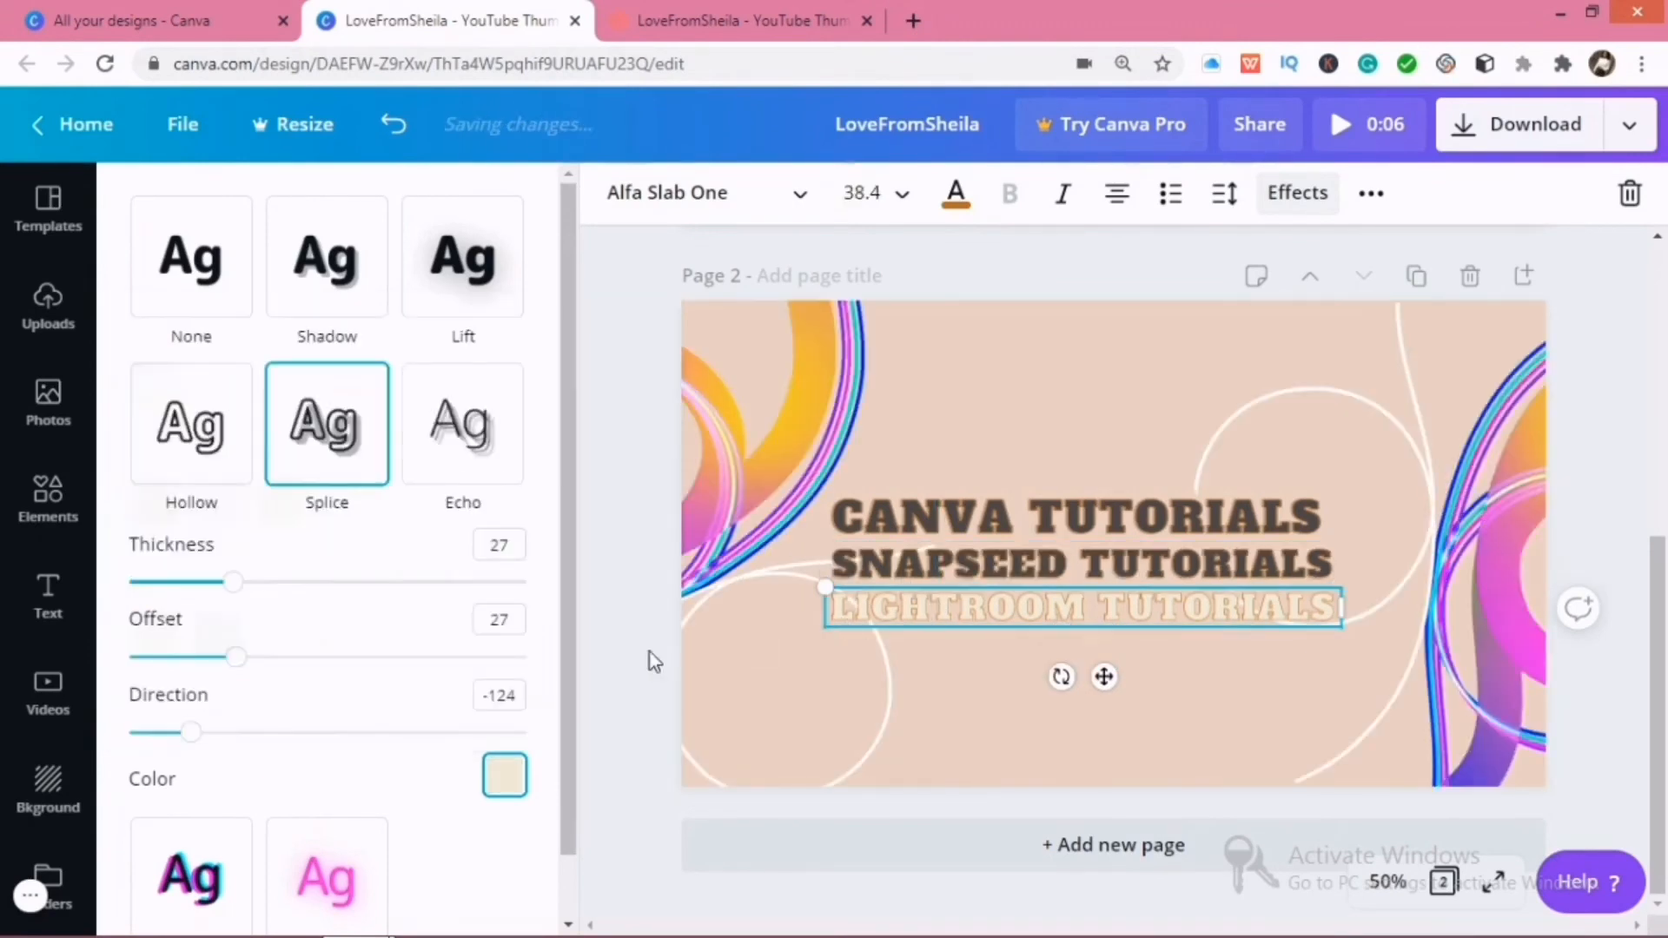
{"action": "left_click", "coordinate": [502, 779]}
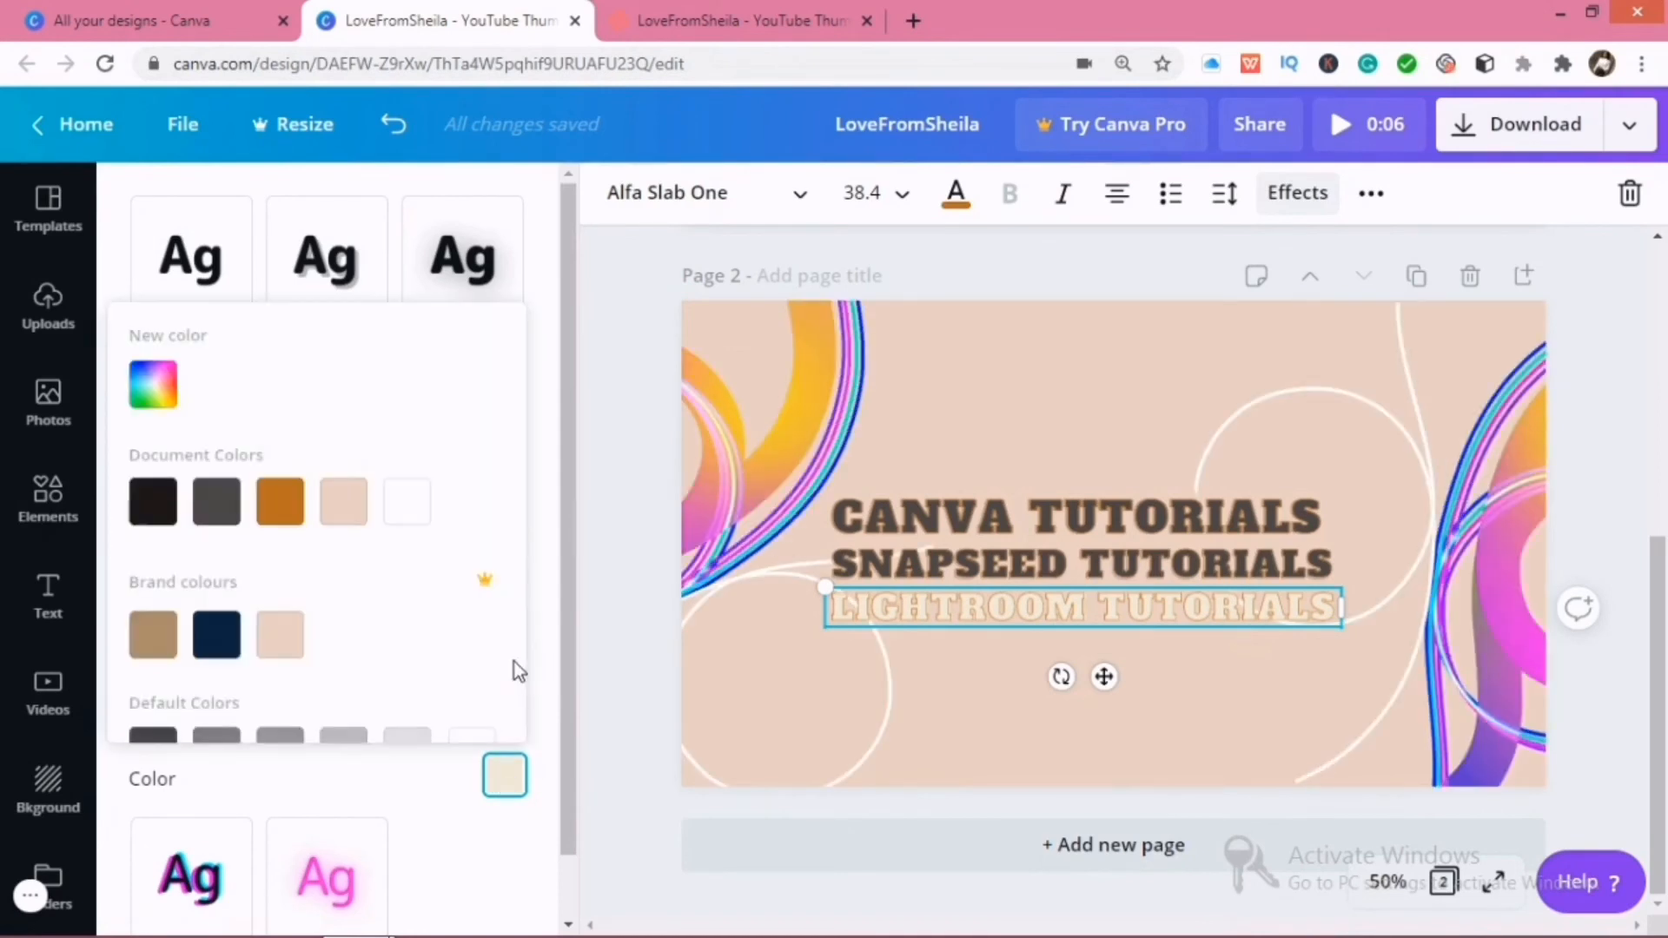
{"action": "left_click", "coordinate": [216, 501]}
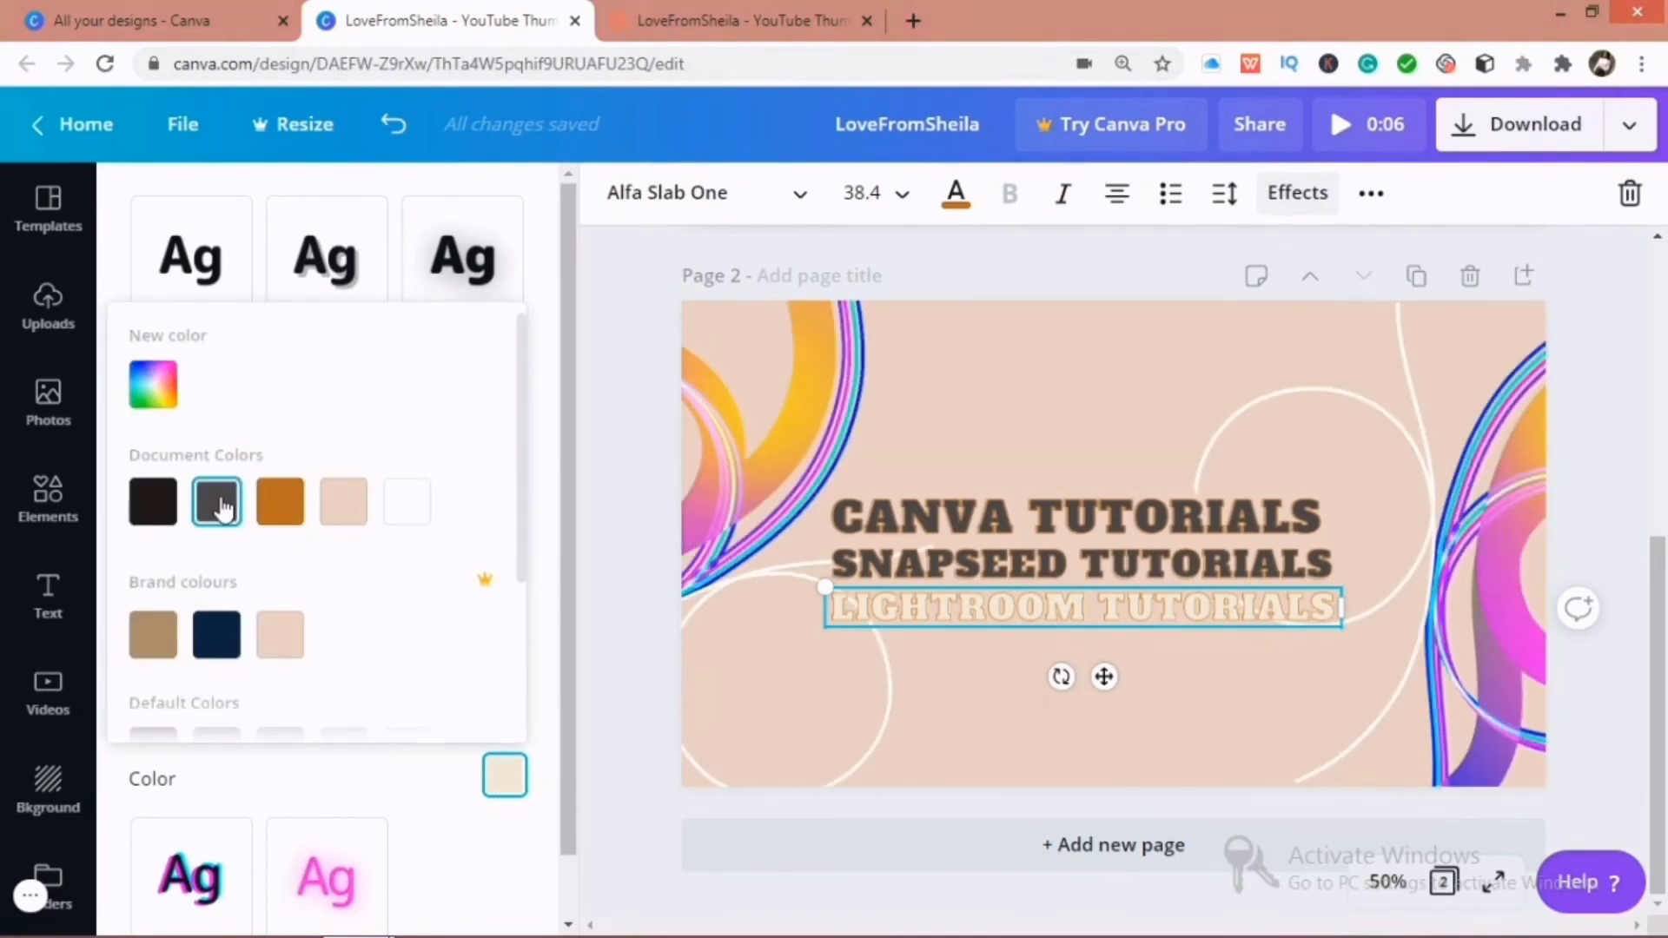
Step: Set the text color of all three tutorial lines to the white document color
{"action": "left_click", "coordinate": [974, 521]}
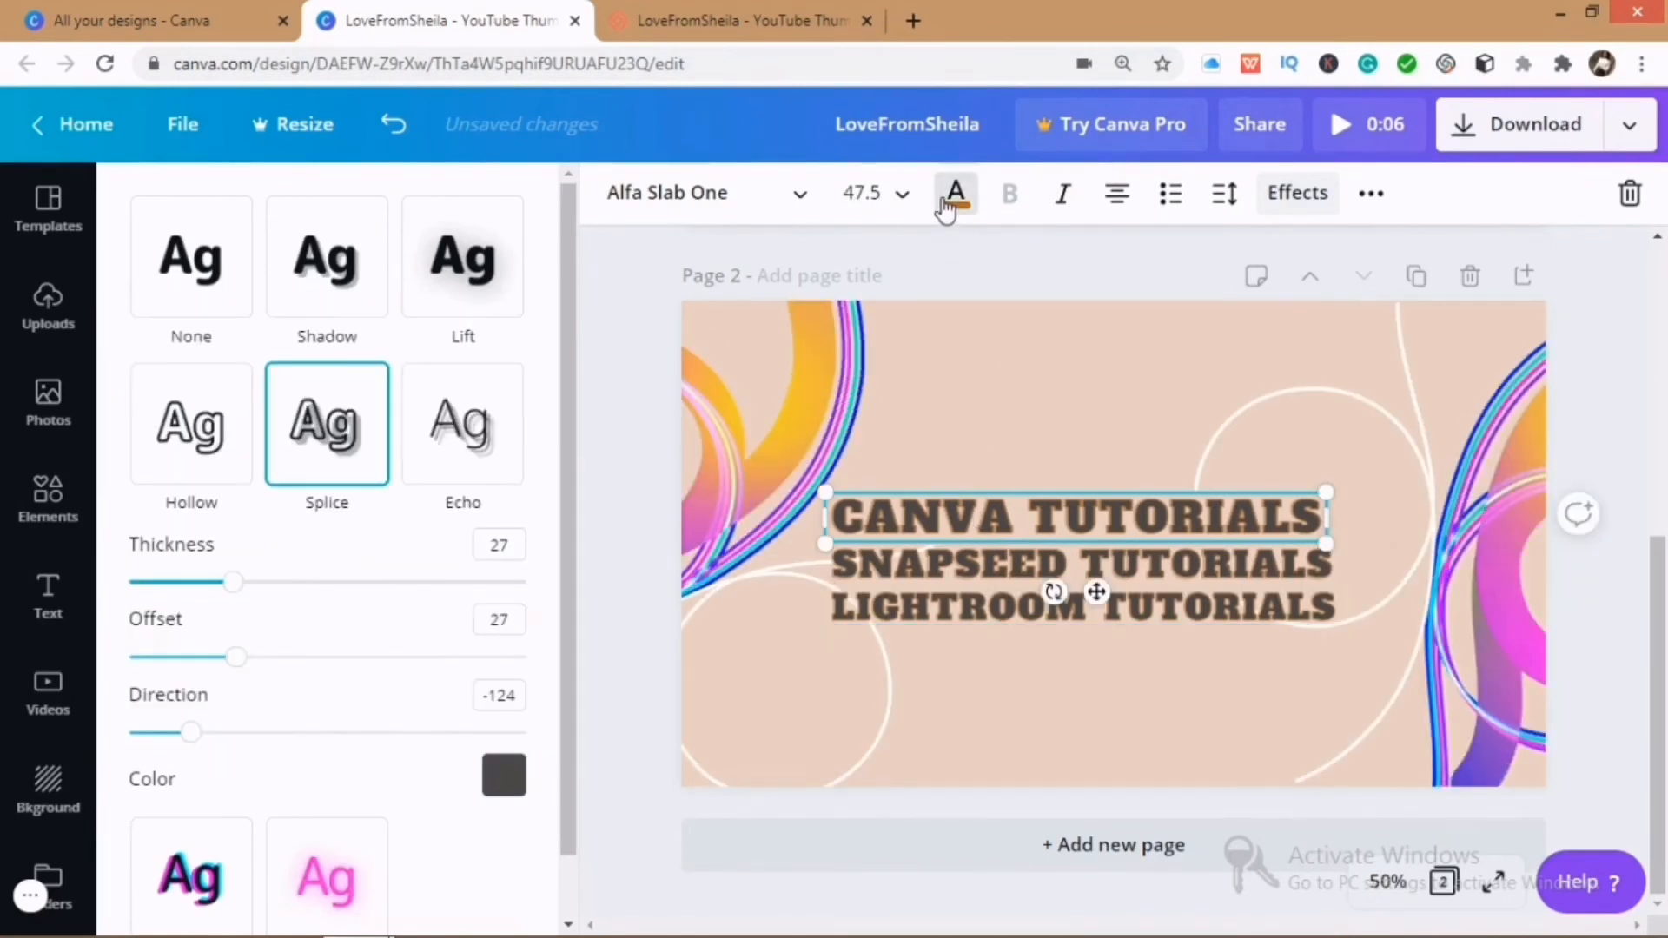
{"action": "left_click", "coordinate": [956, 193]}
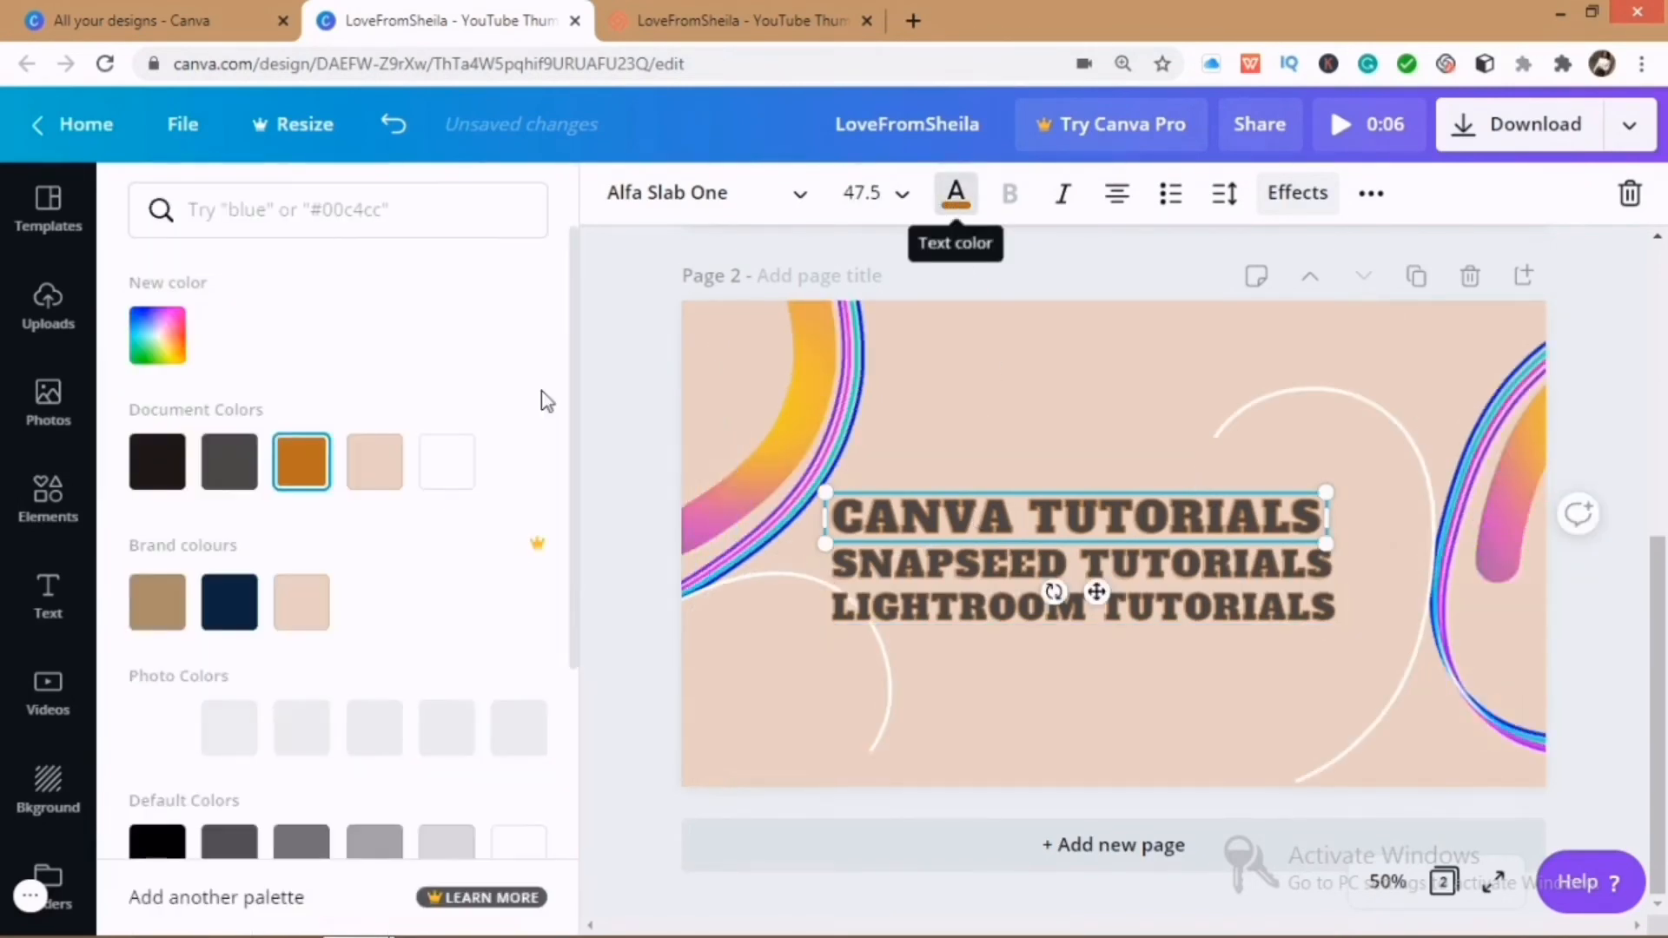
{"action": "left_click", "coordinate": [232, 487]}
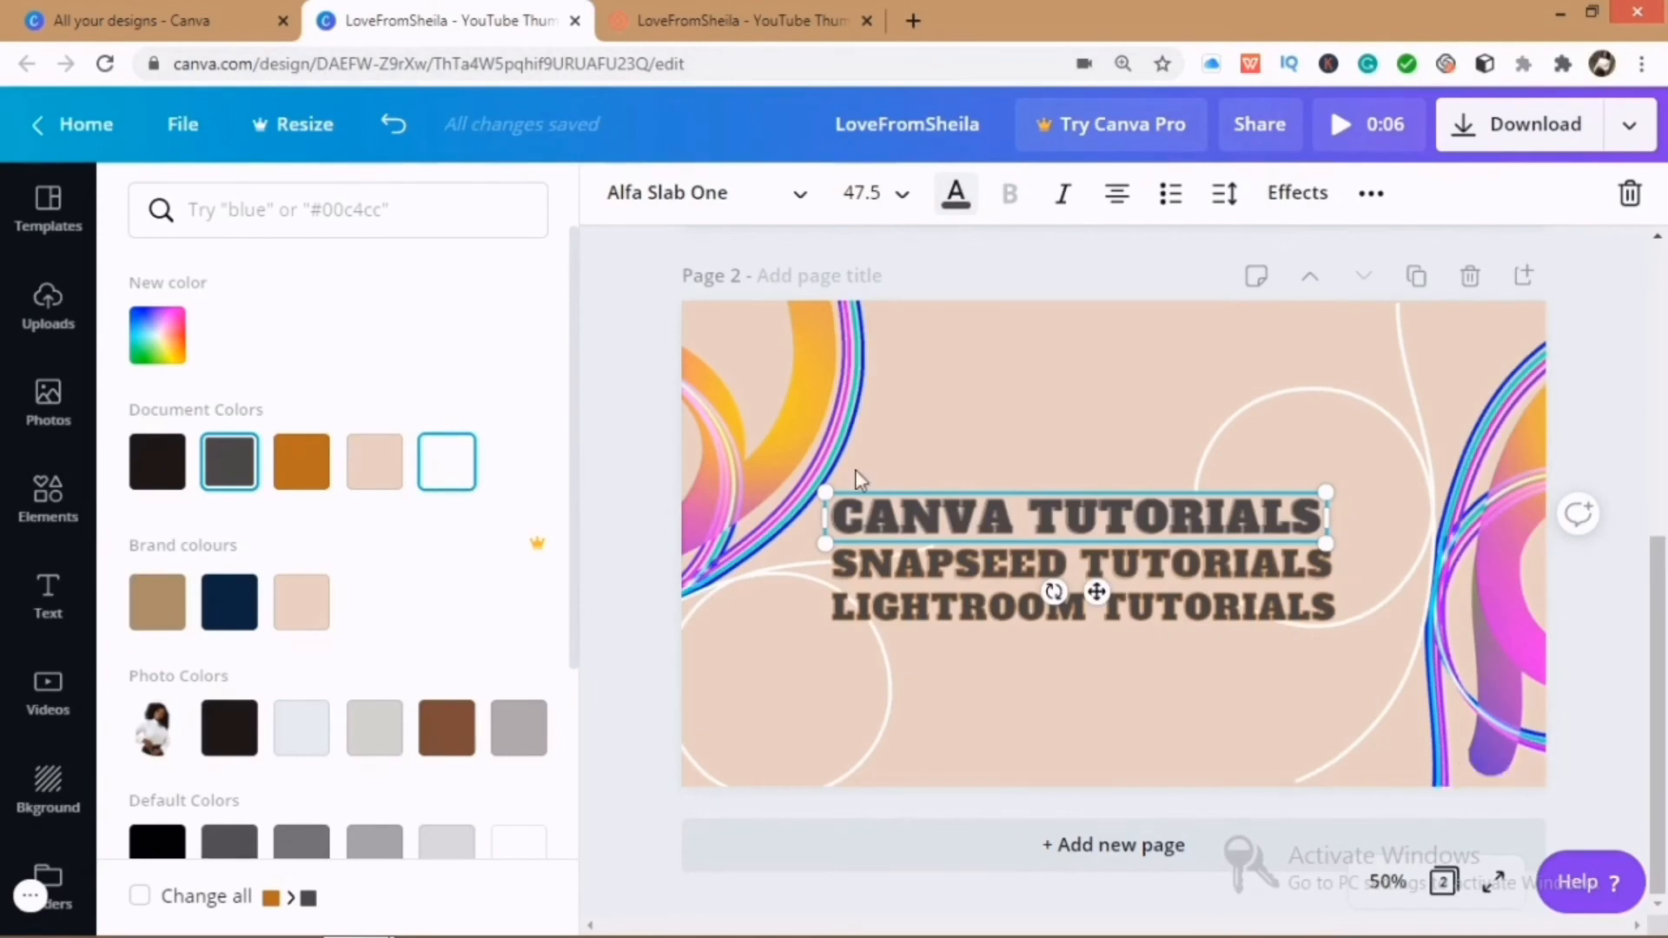
{"action": "left_click", "coordinate": [1078, 565]}
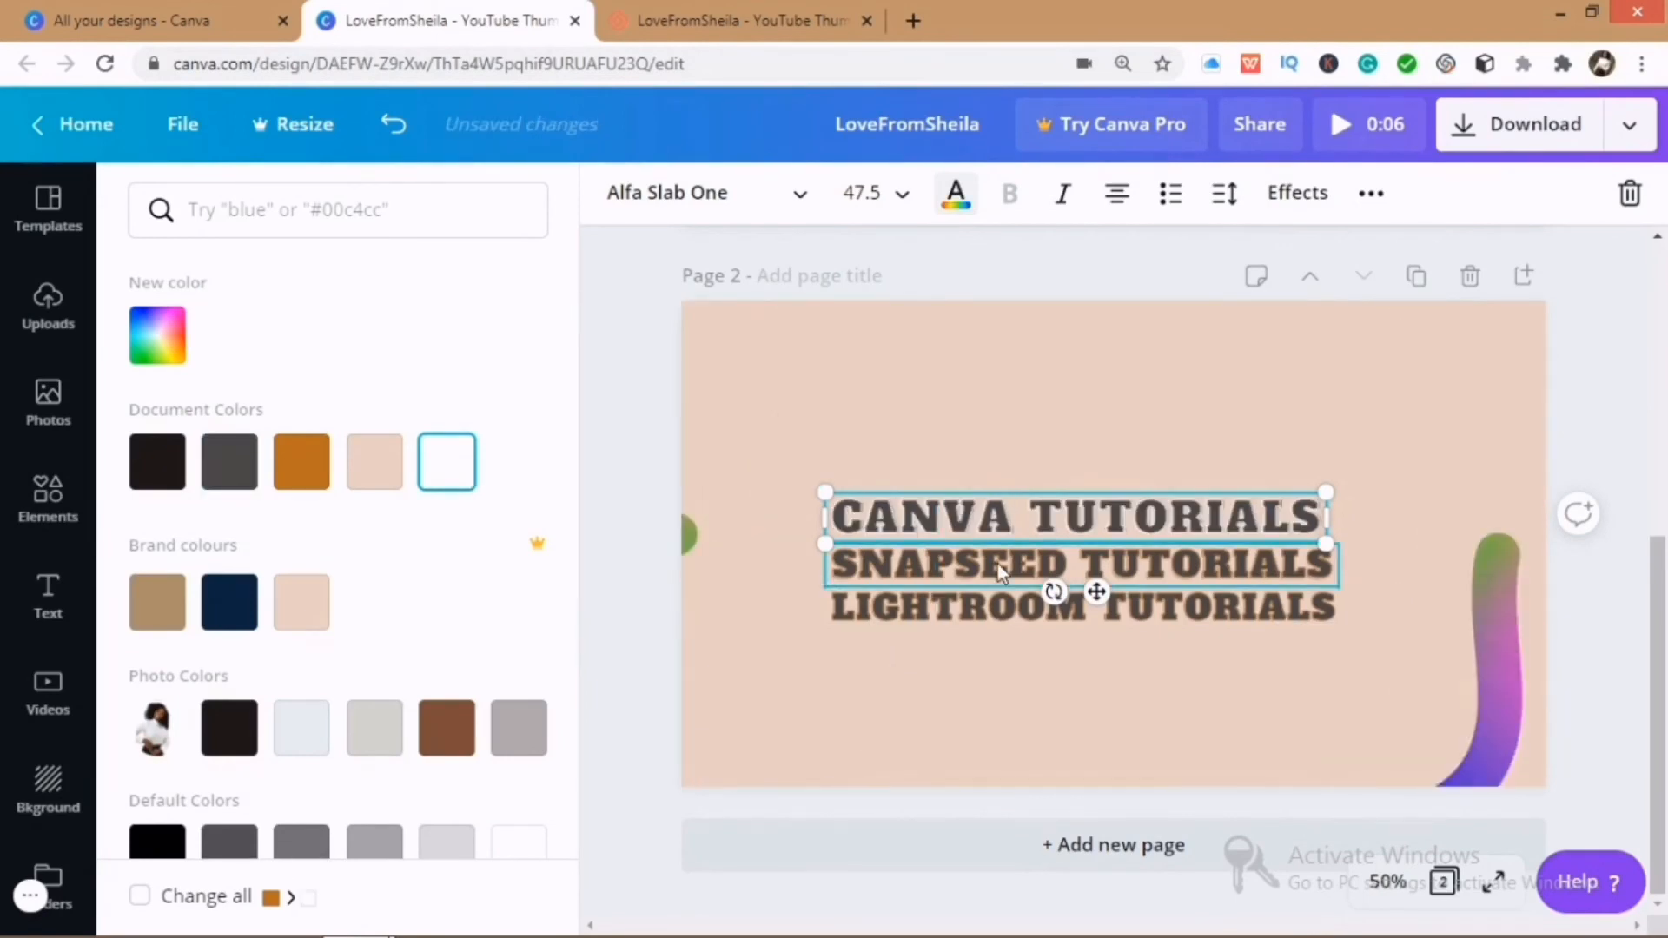
{"action": "left_click", "coordinate": [428, 474]}
{"action": "left_click", "coordinate": [904, 605], "text": "shift"}
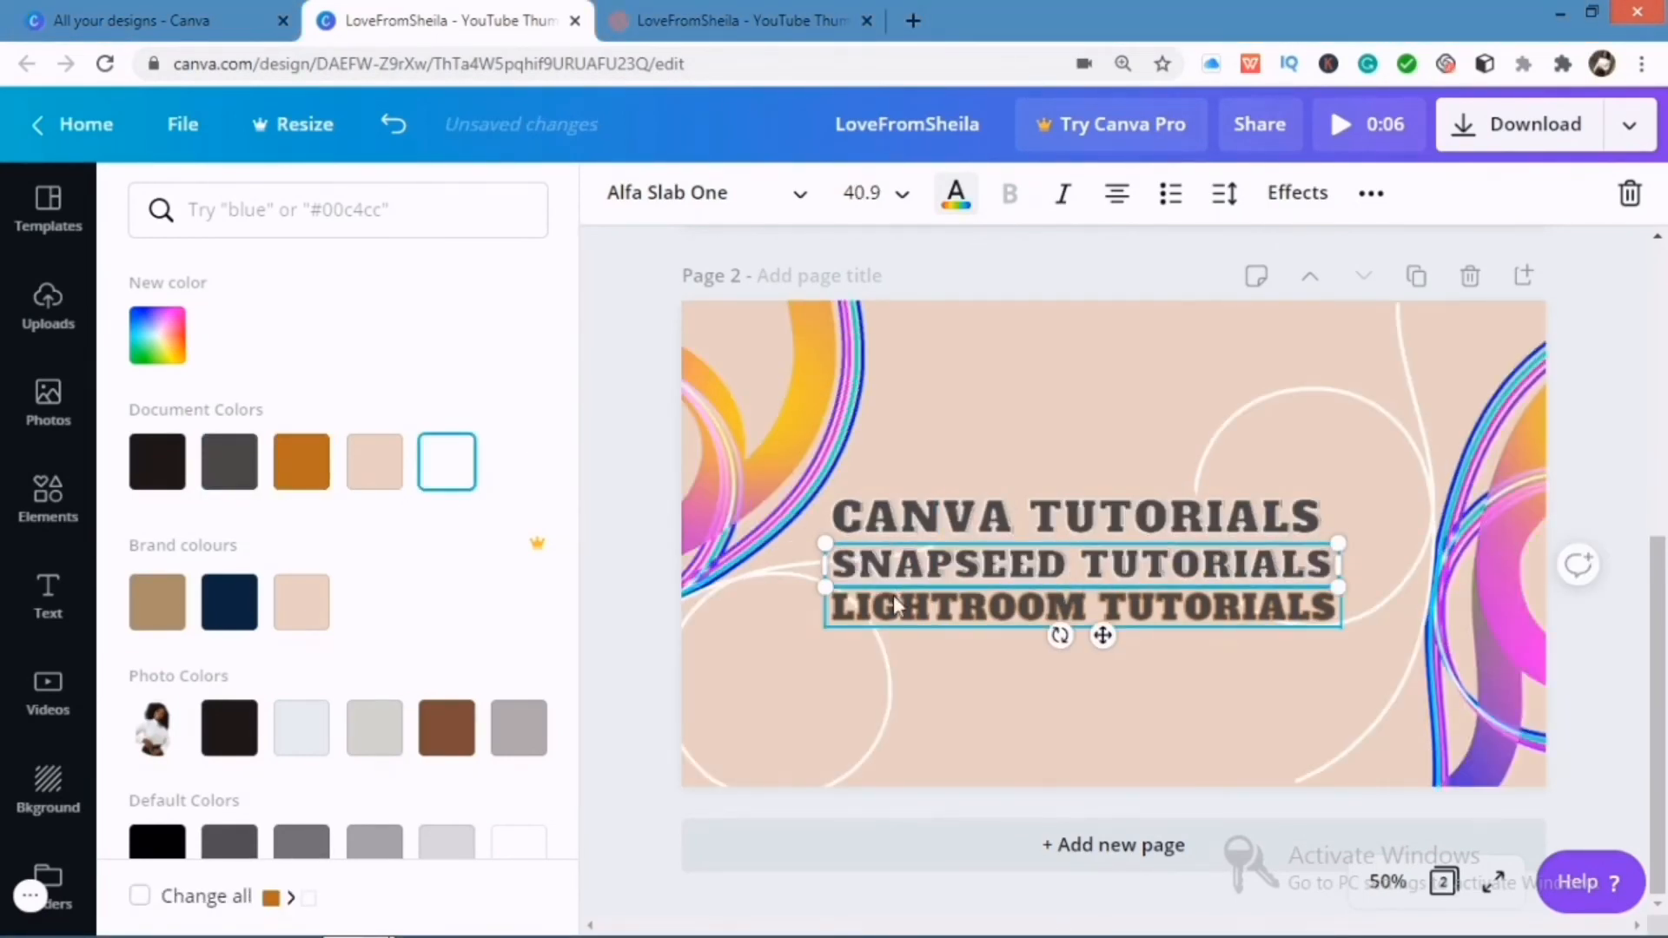
{"action": "left_click", "coordinate": [893, 596]}
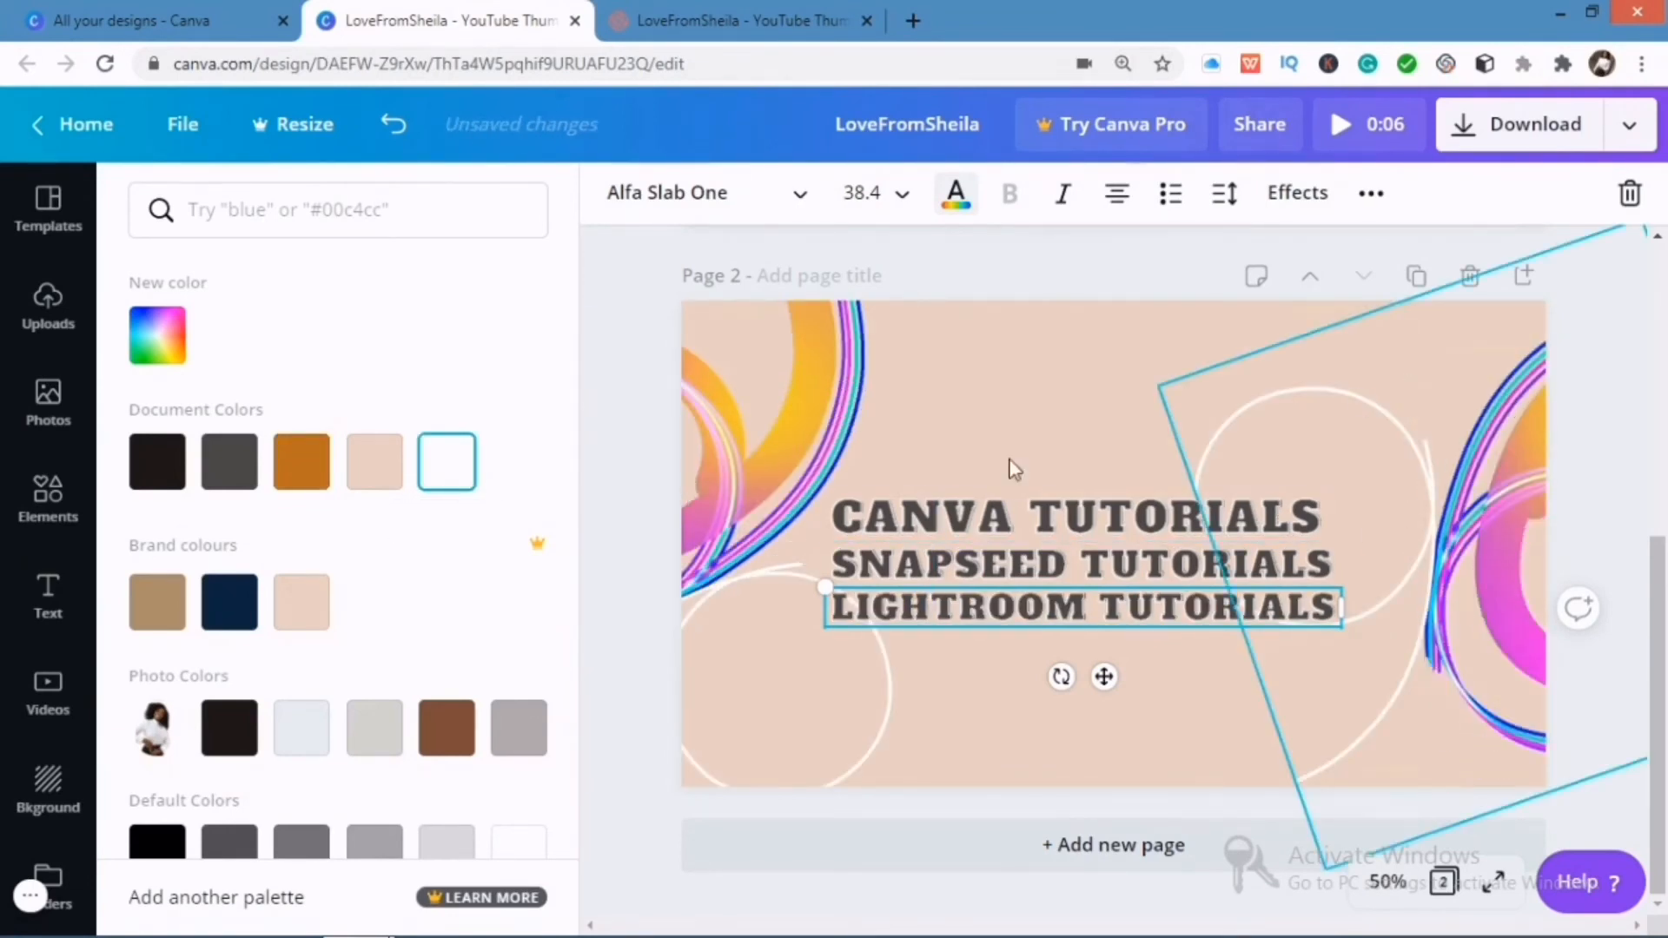
Step: Add a page after page 2 and insert the uploaded animated YouTube subscribe-button GIF on it
{"action": "left_click", "coordinate": [608, 496]}
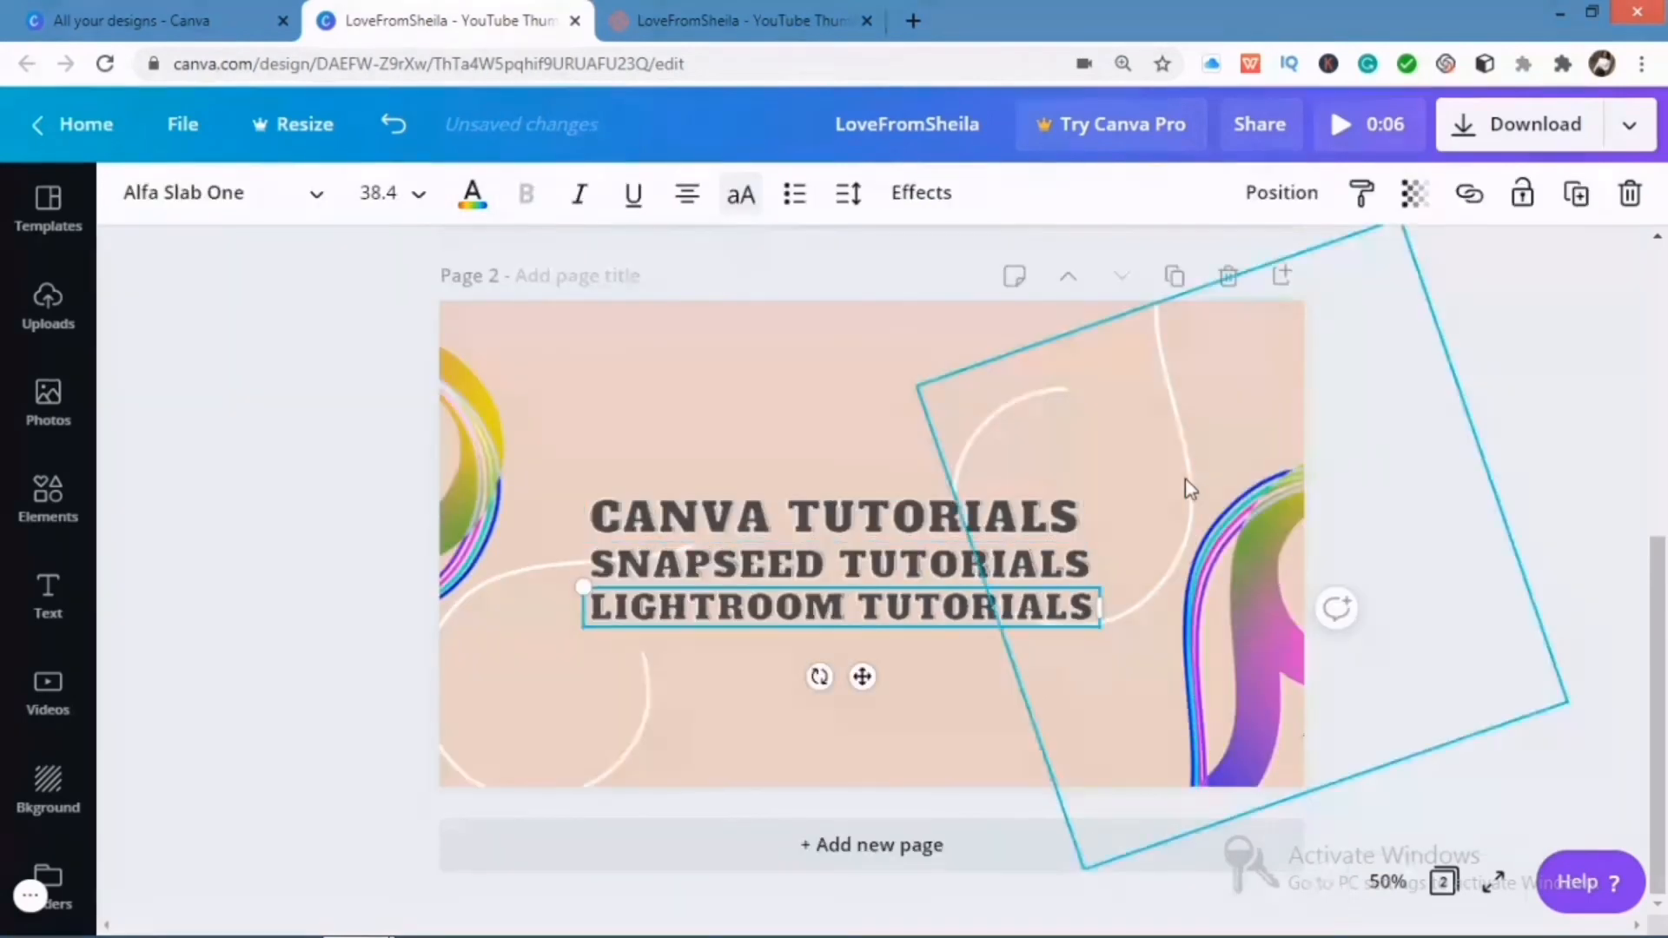
{"action": "left_click", "coordinate": [1292, 283]}
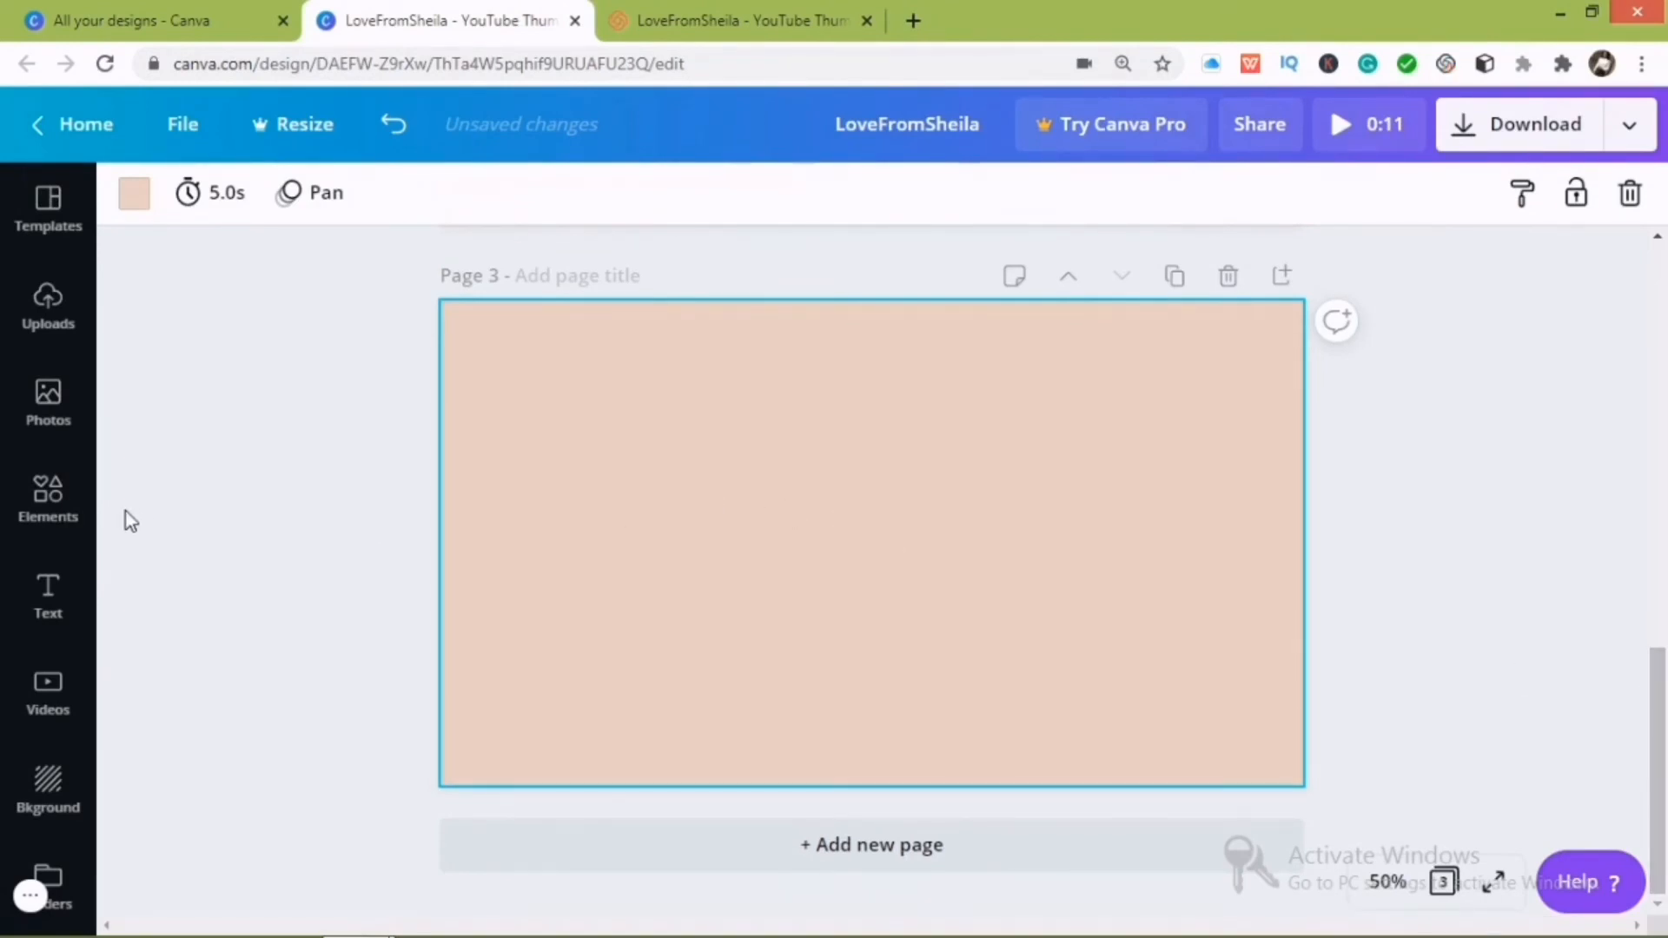
{"action": "left_click", "coordinate": [48, 522]}
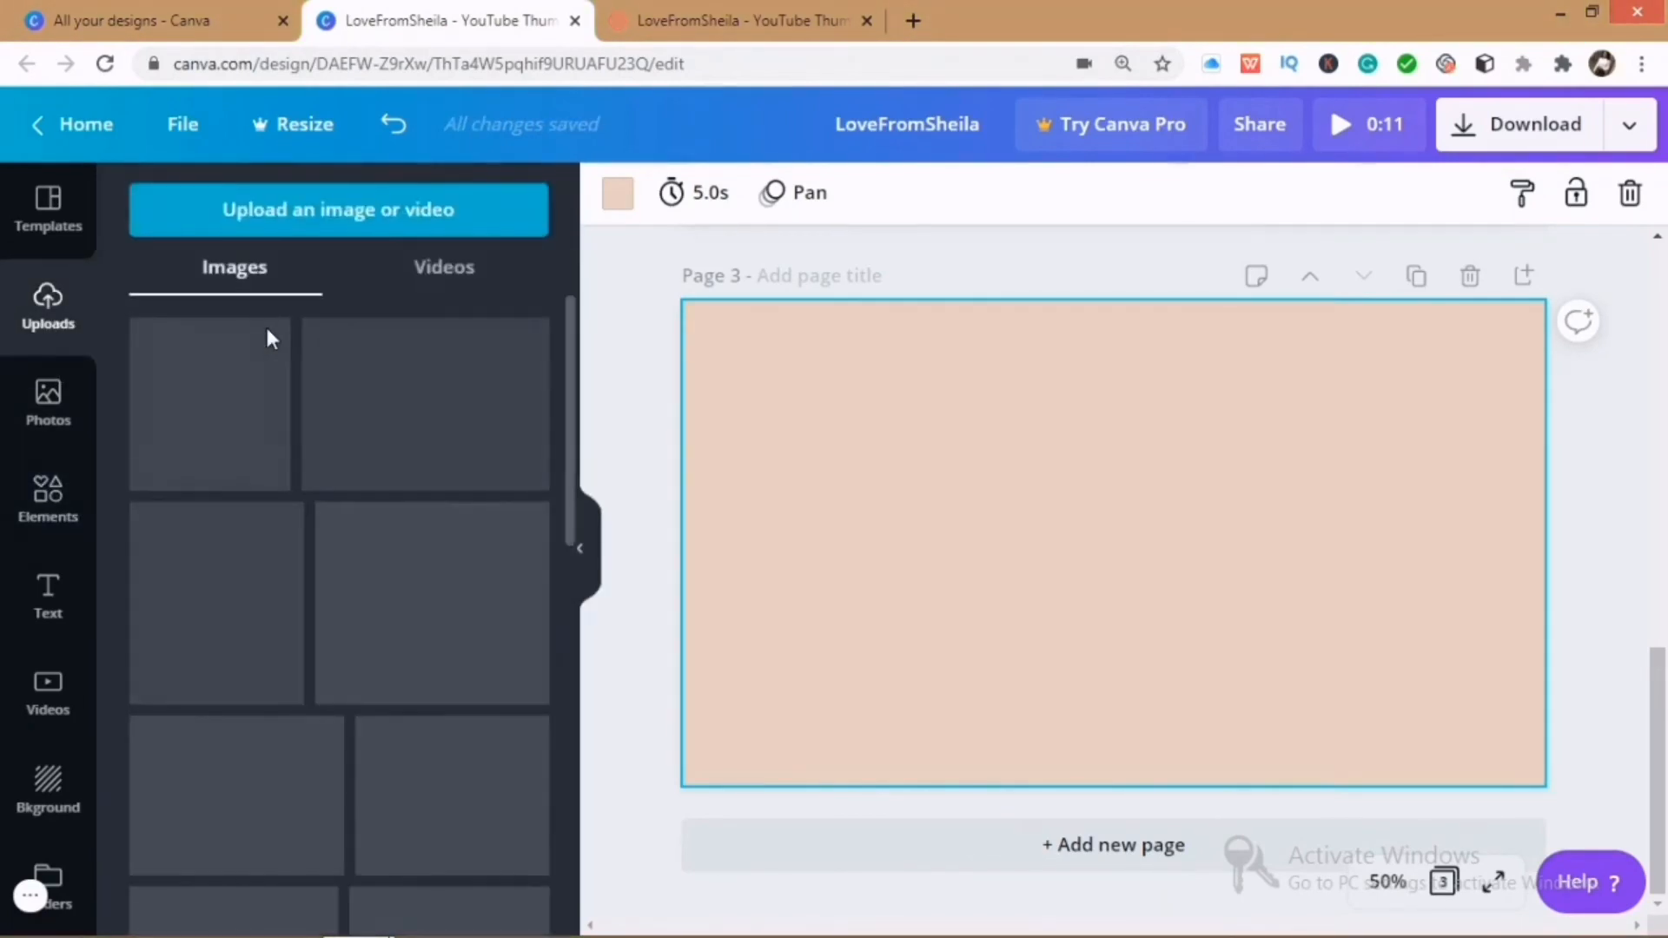
{"action": "left_click", "coordinate": [409, 287]}
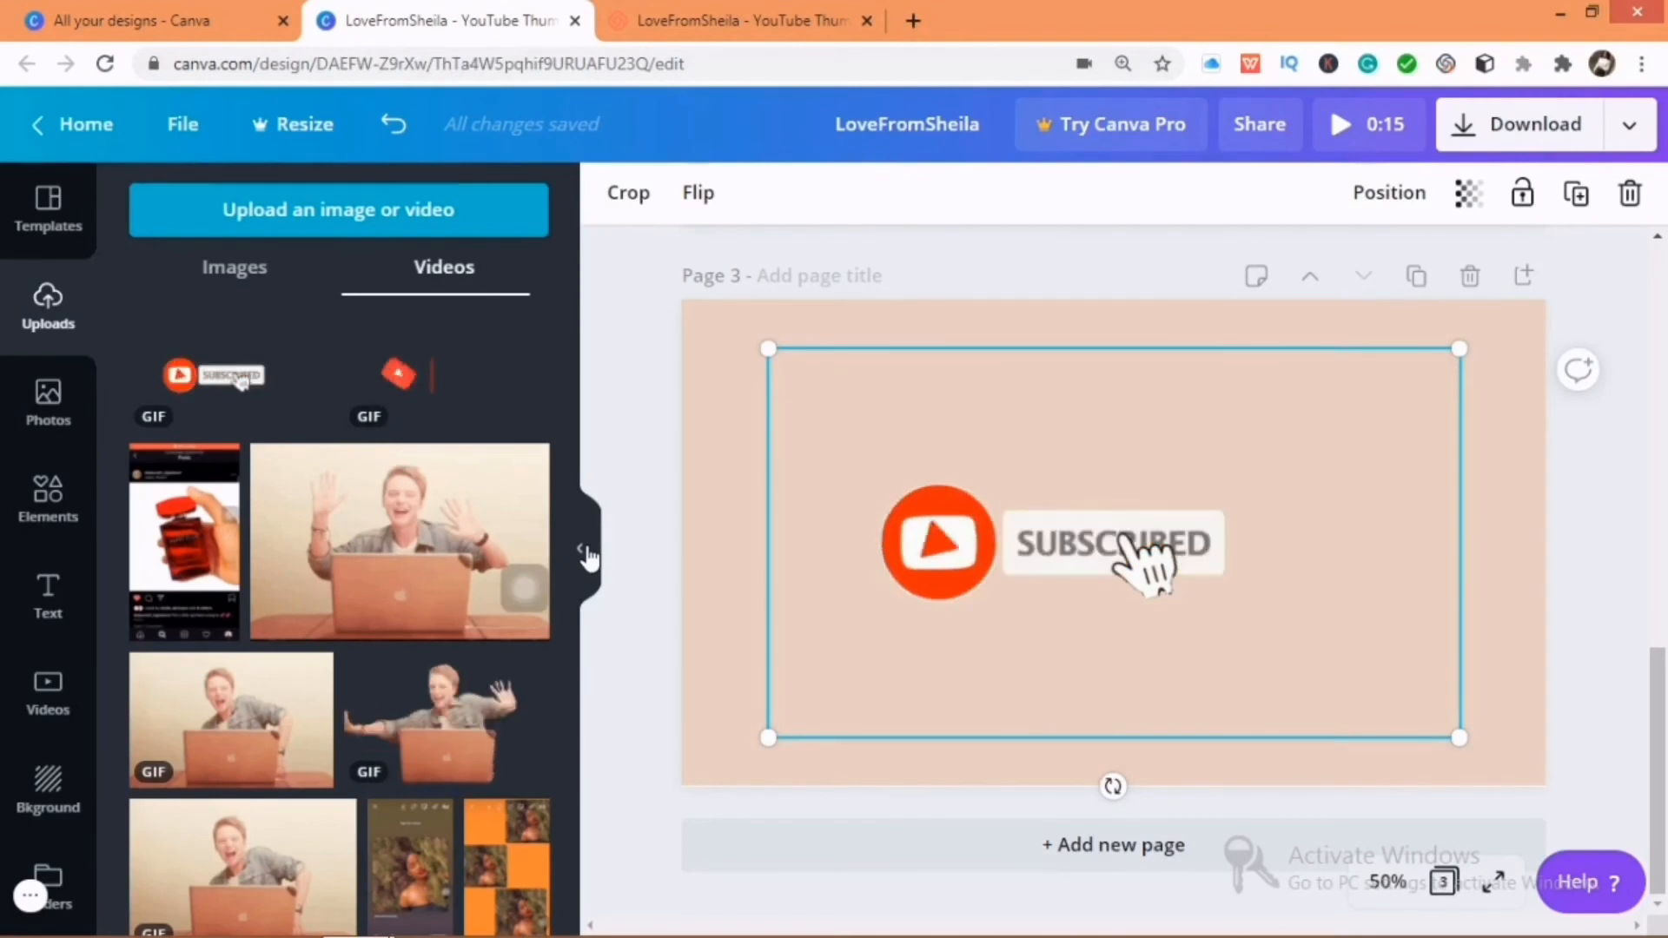
Step: Enlarge the subscribe-button GIF on page 3 to about 1,204 × 677 and adjust its position
{"action": "key", "text": "ctrl+/"}
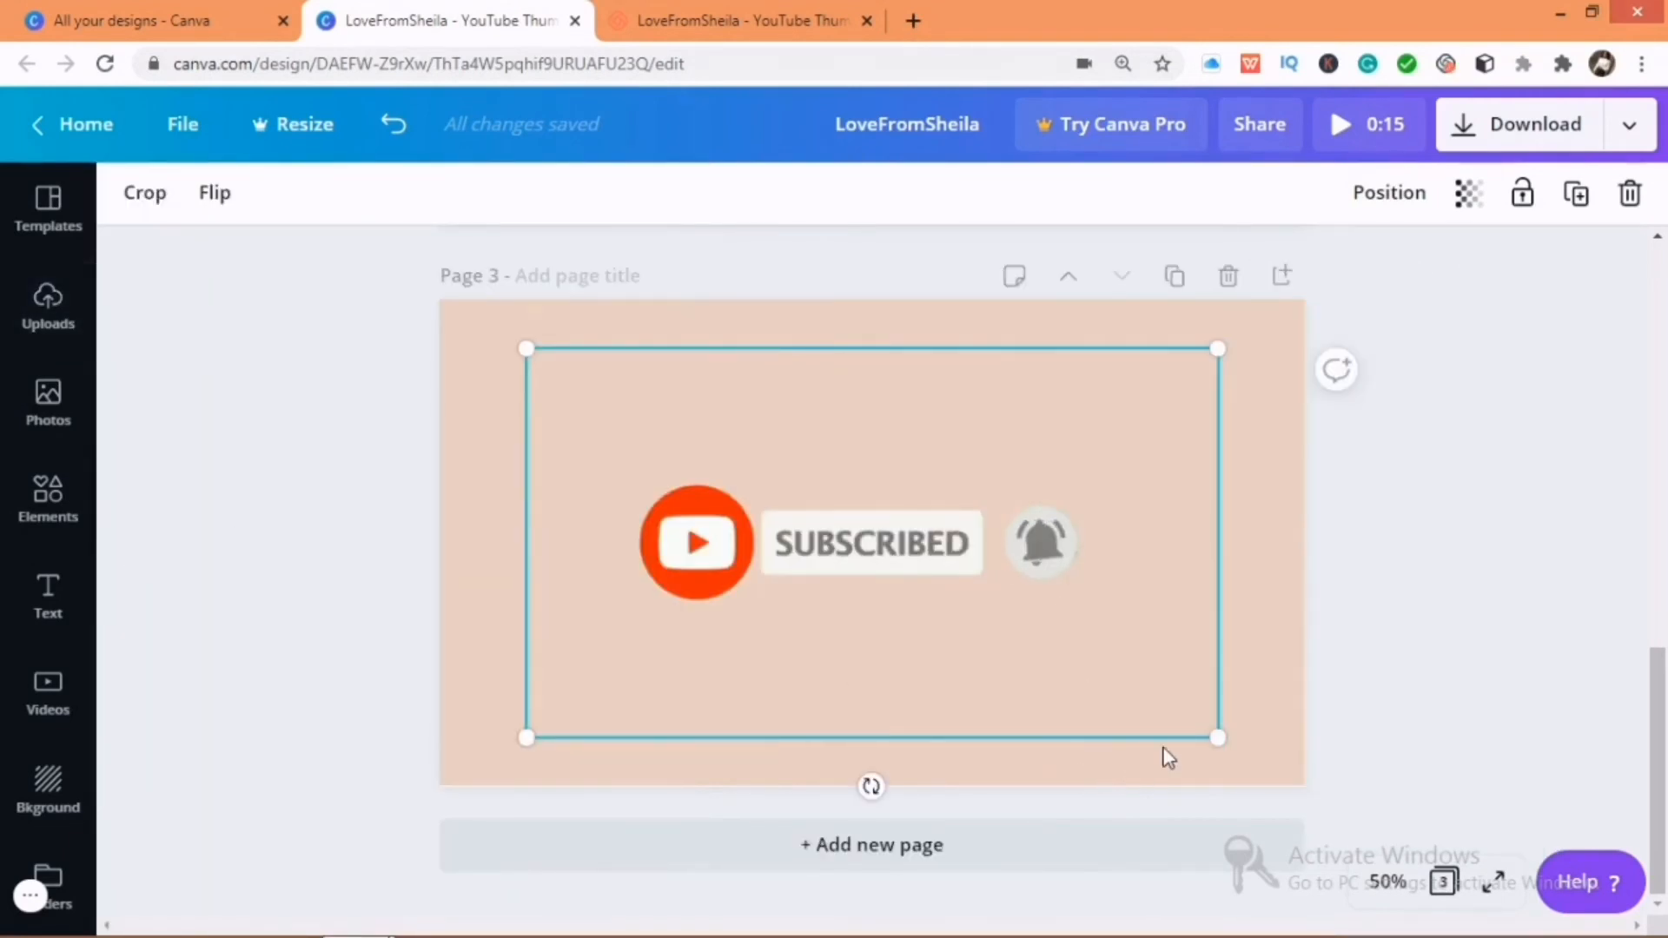
{"action": "left_click_drag", "start_coordinate": [1218, 735], "coordinate": [1343, 807]}
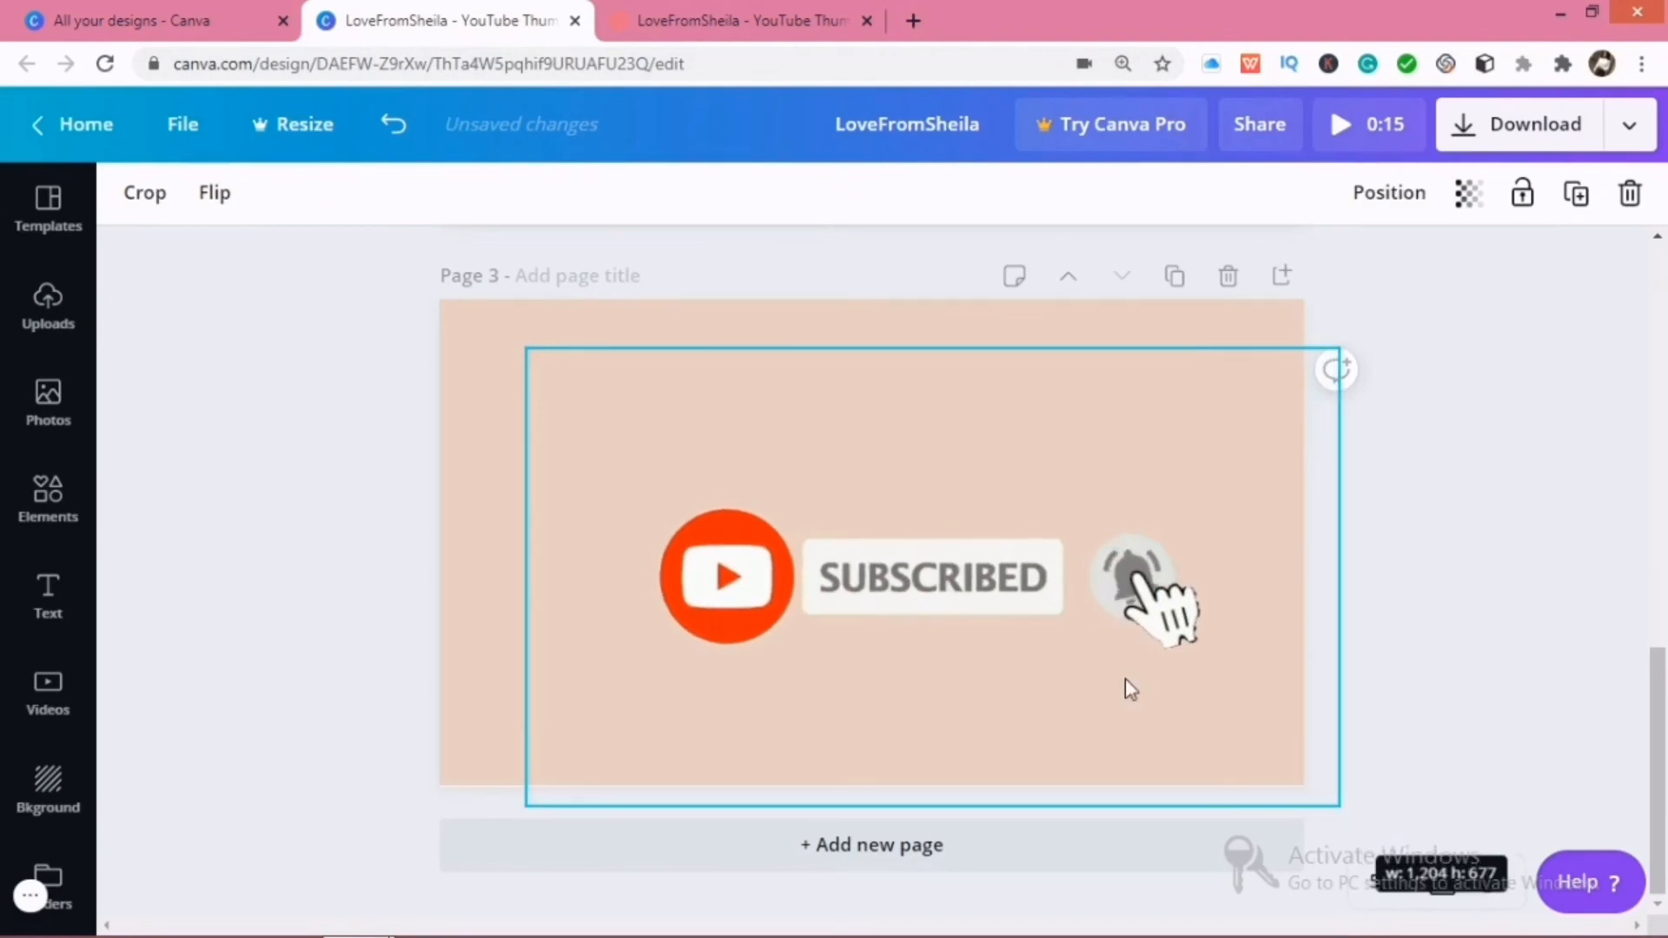
{"action": "mouse_move", "coordinate": [1052, 642]}
{"action": "left_mouse_down"}
{"action": "mouse_move", "coordinate": [965, 591]}
{"action": "mouse_move", "coordinate": [1058, 641]}
{"action": "left_mouse_up"}
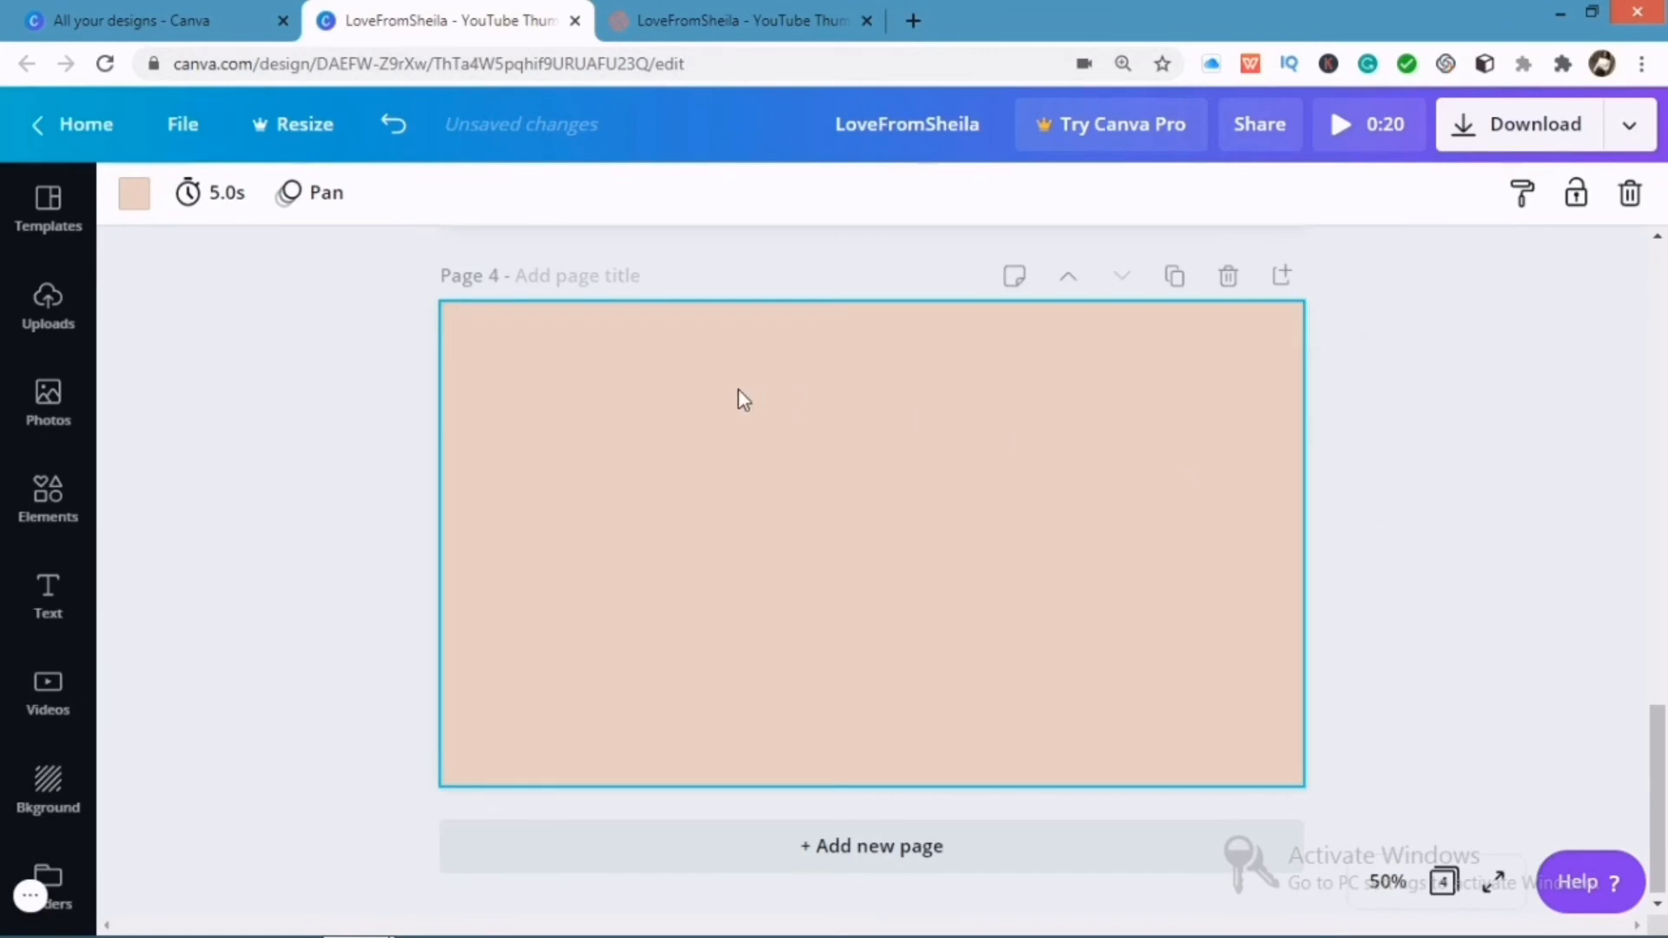
Step: For the blank page 4, search the sticker elements for "Stickers loading"
{"action": "left_click", "coordinate": [51, 497]}
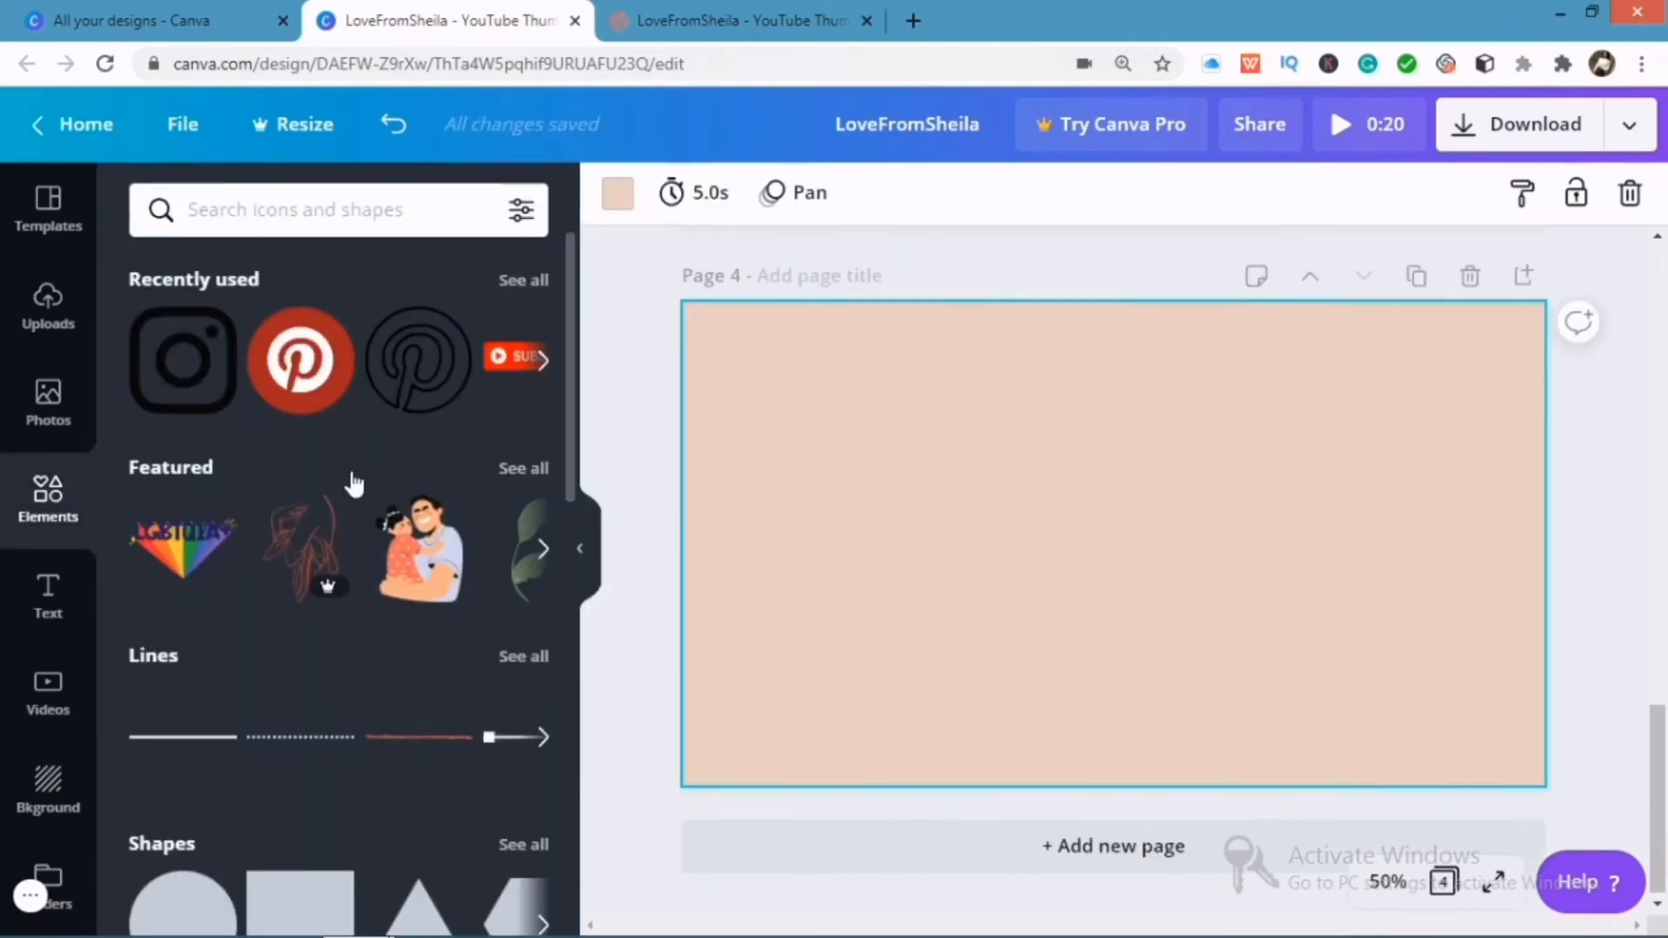
{"action": "left_click_drag", "start_coordinate": [573, 445], "coordinate": [537, 651]}
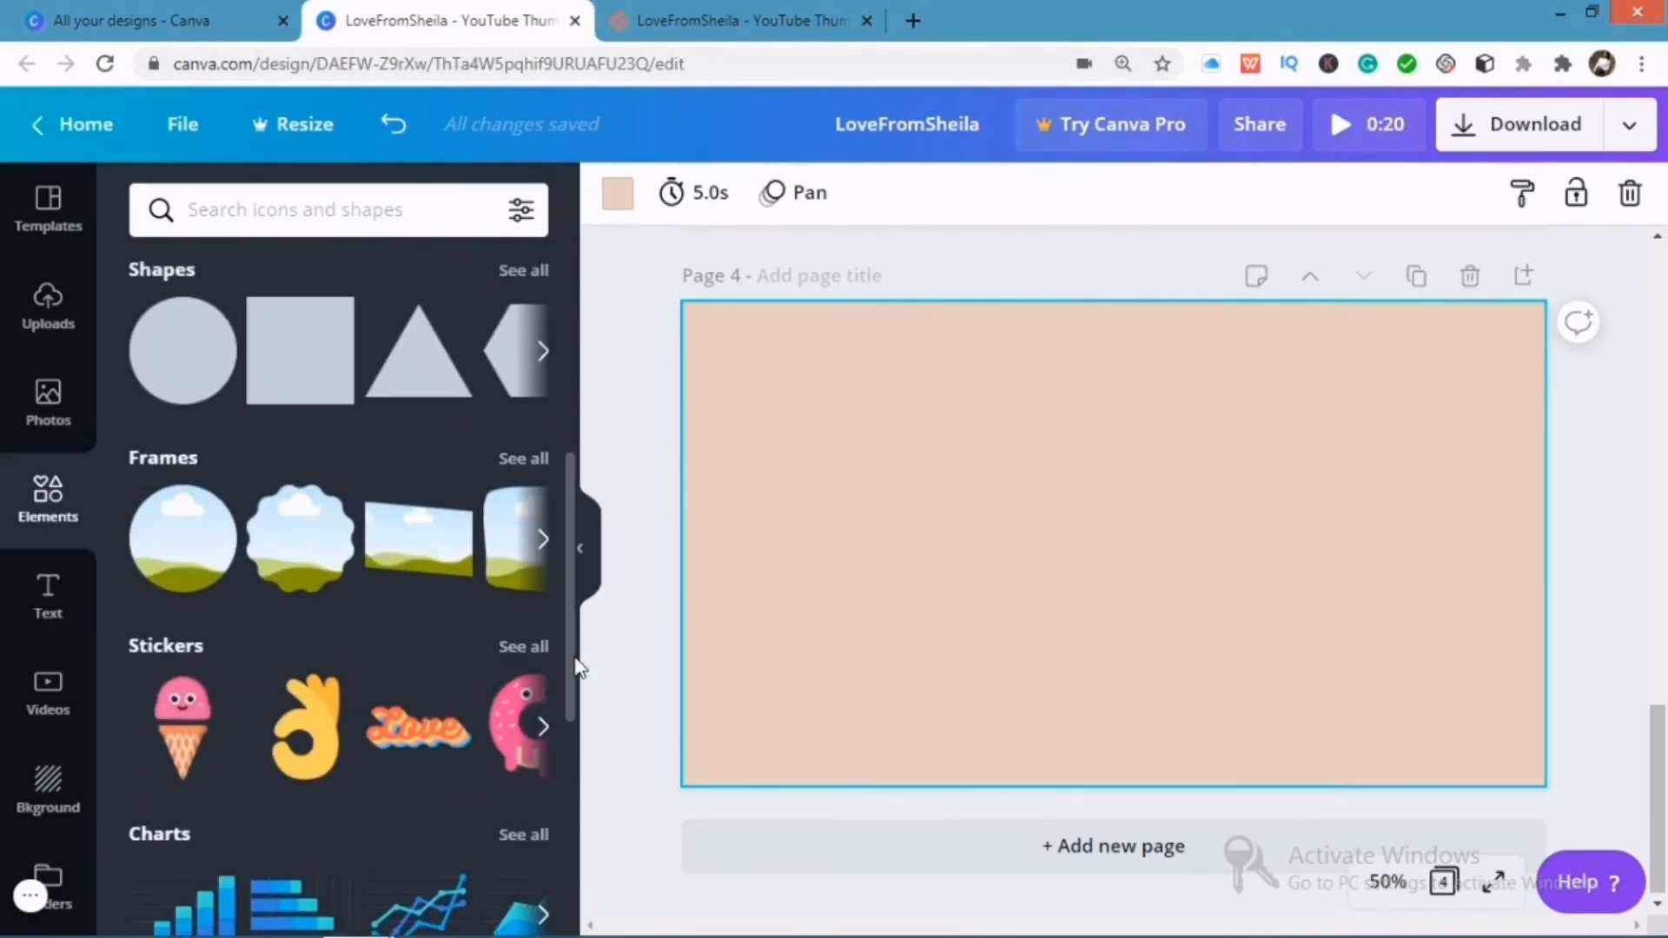
{"action": "left_click", "coordinate": [529, 642]}
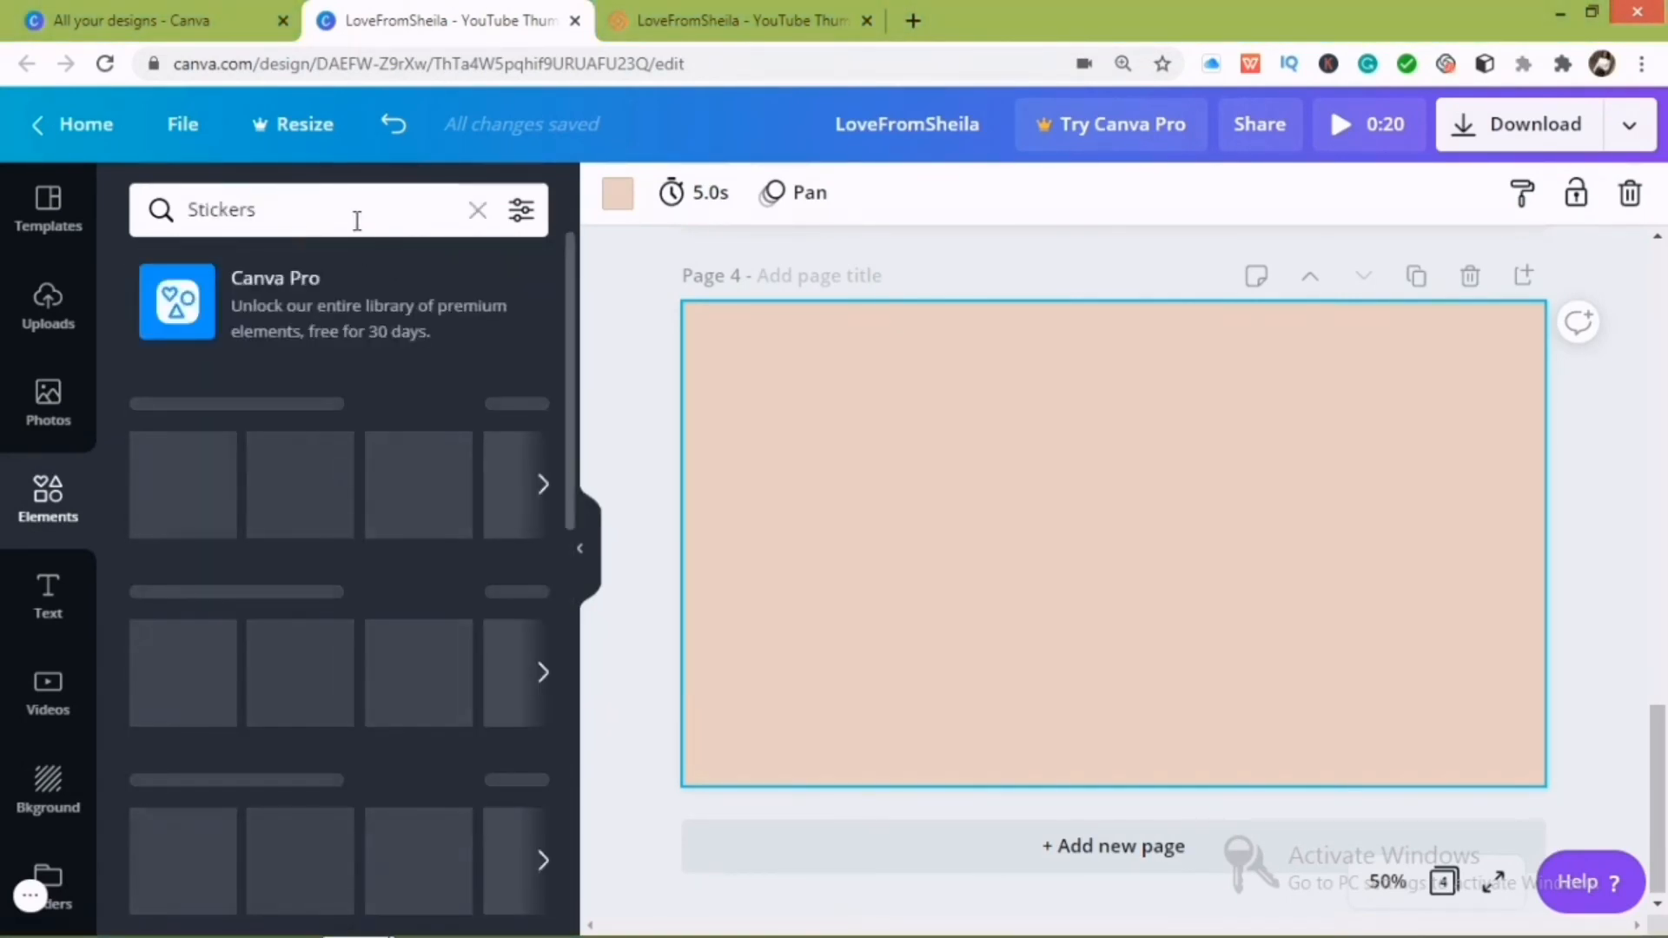
{"action": "left_click", "coordinate": [356, 220]}
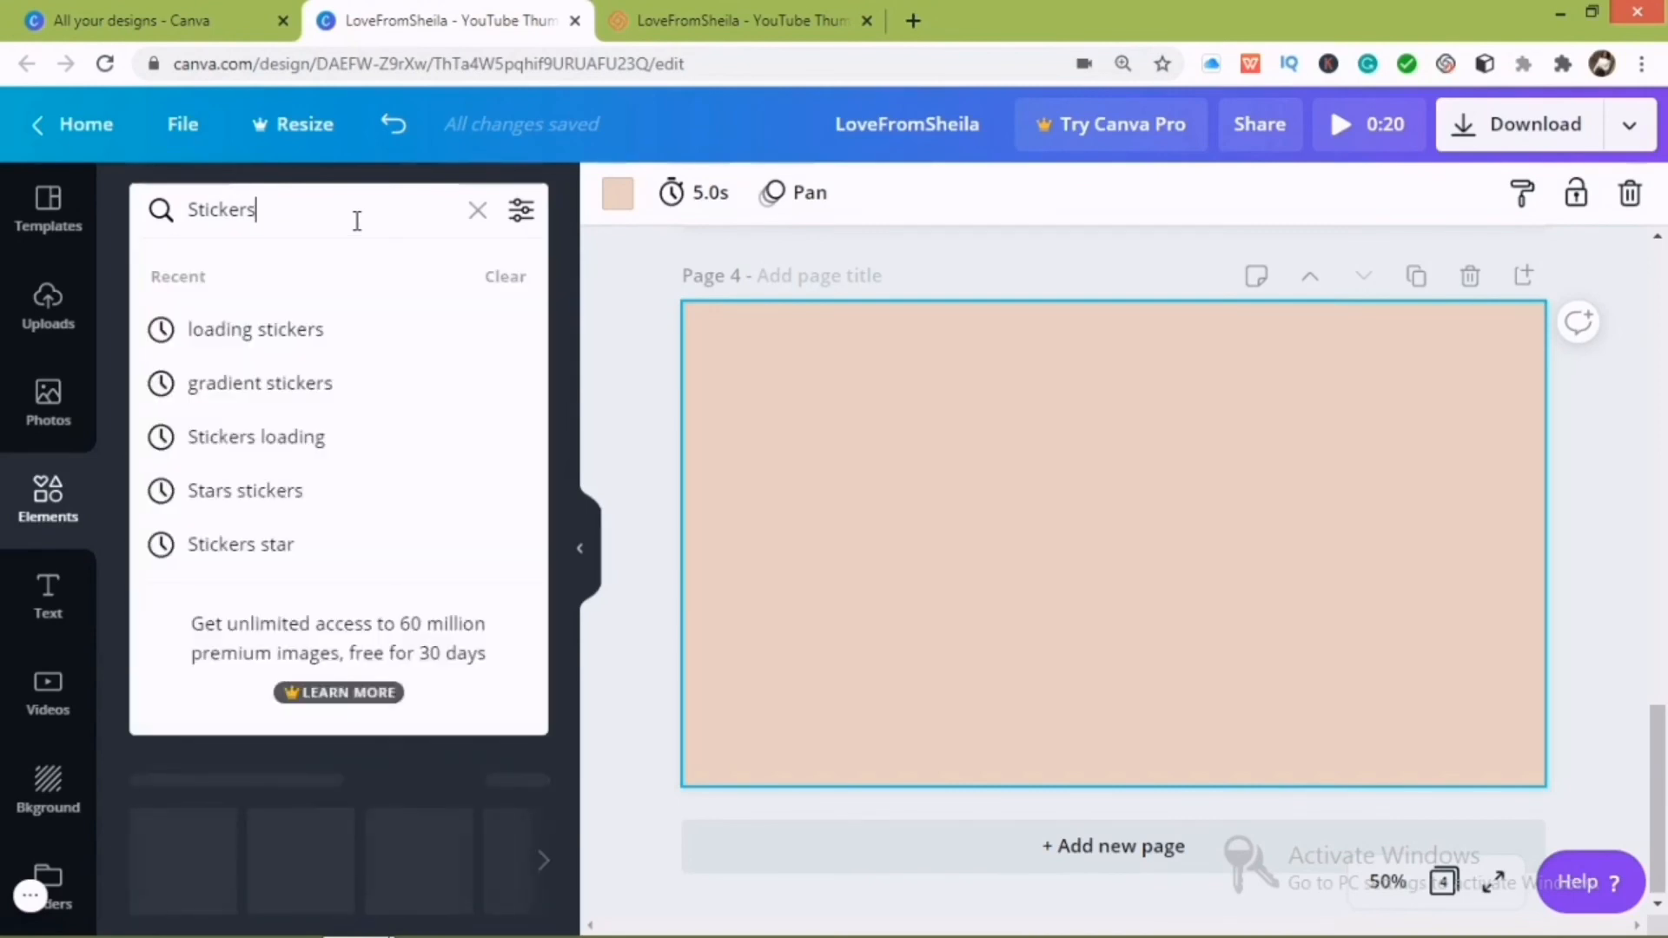
{"action": "type", "text": "loadin"}
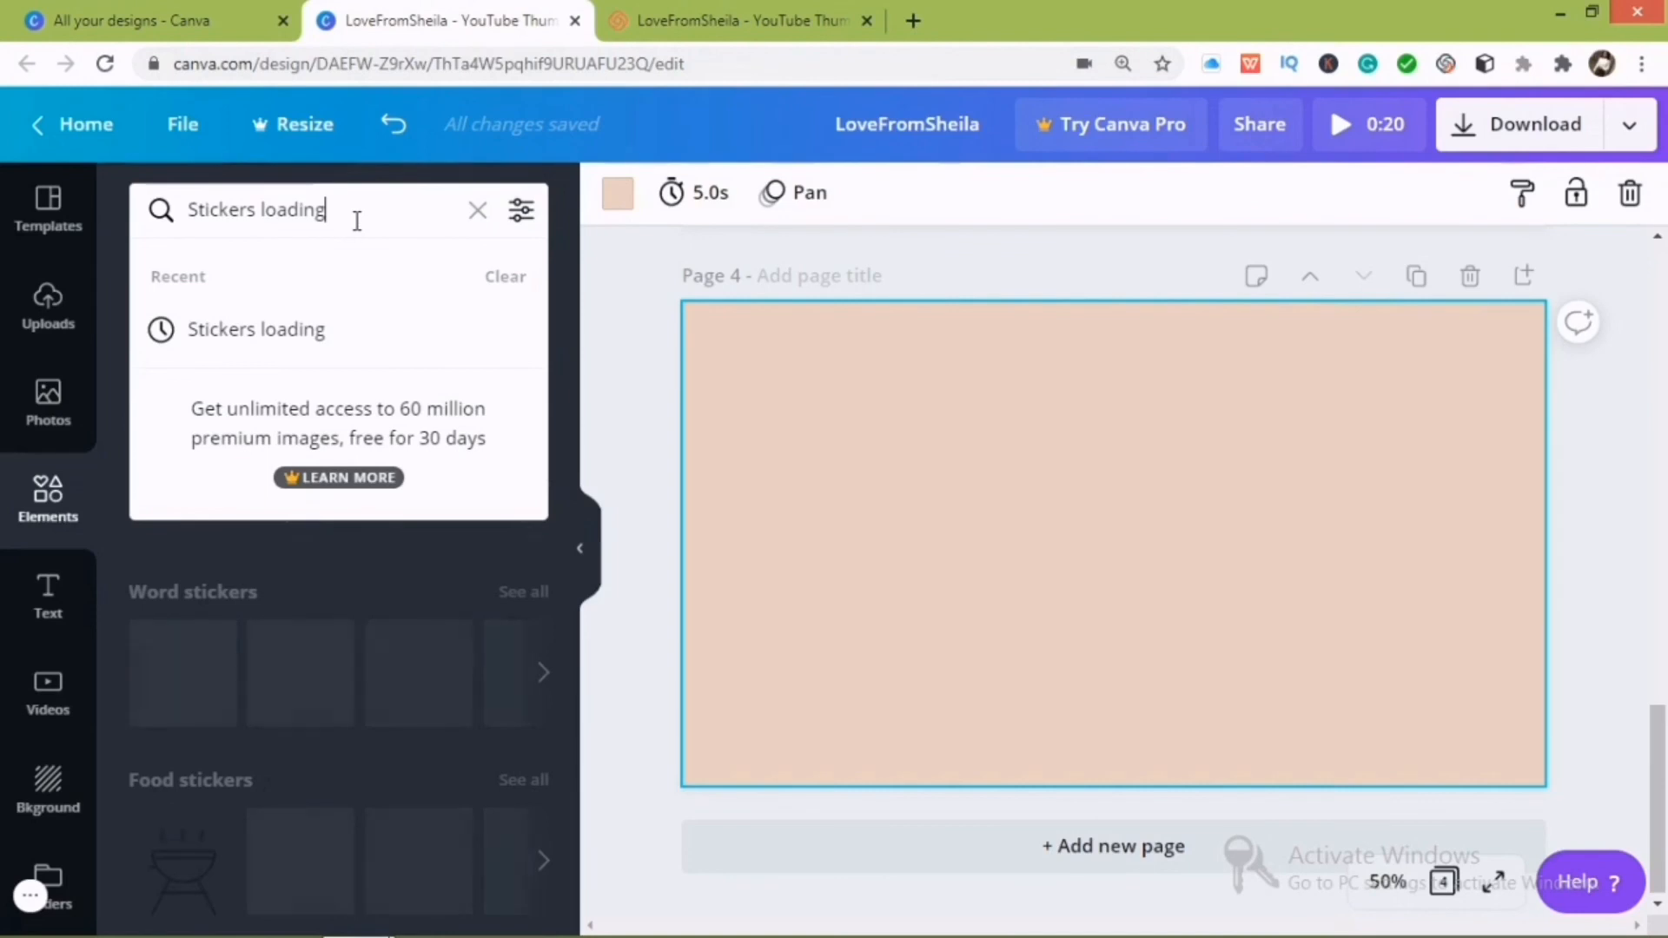
{"action": "type", "text": "g"}
{"action": "key", "text": "Return"}
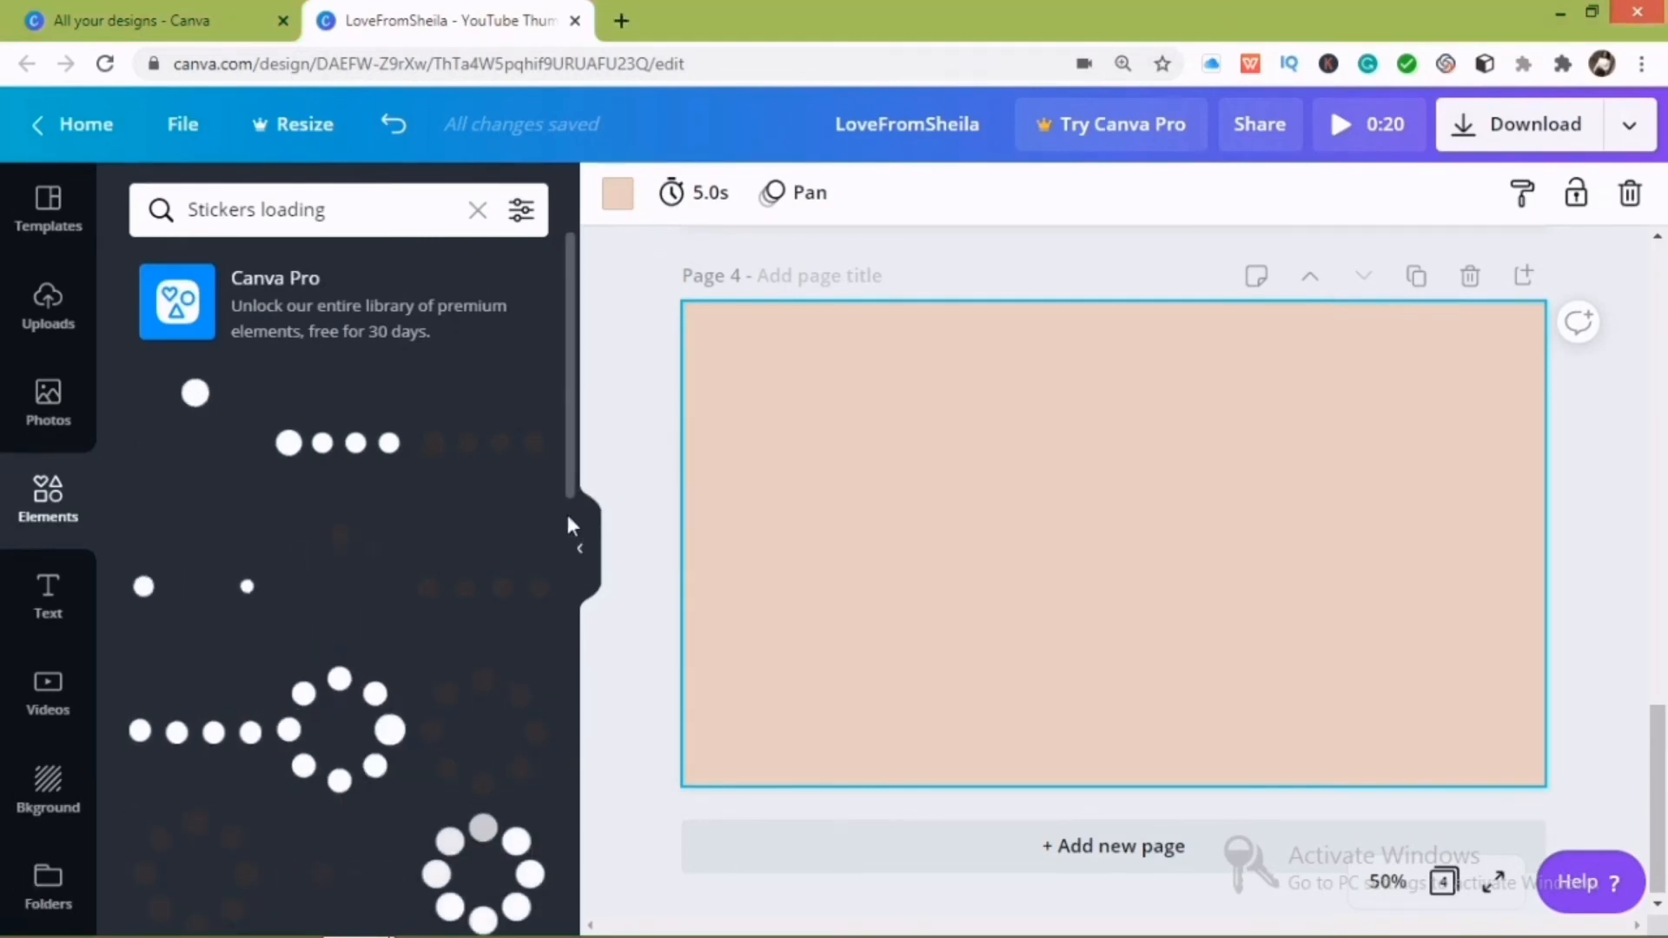
Step: Insert the free animated glitch-style LOADING text sticker from the search results on page 4
{"action": "left_click_drag", "start_coordinate": [573, 480], "coordinate": [571, 782]}
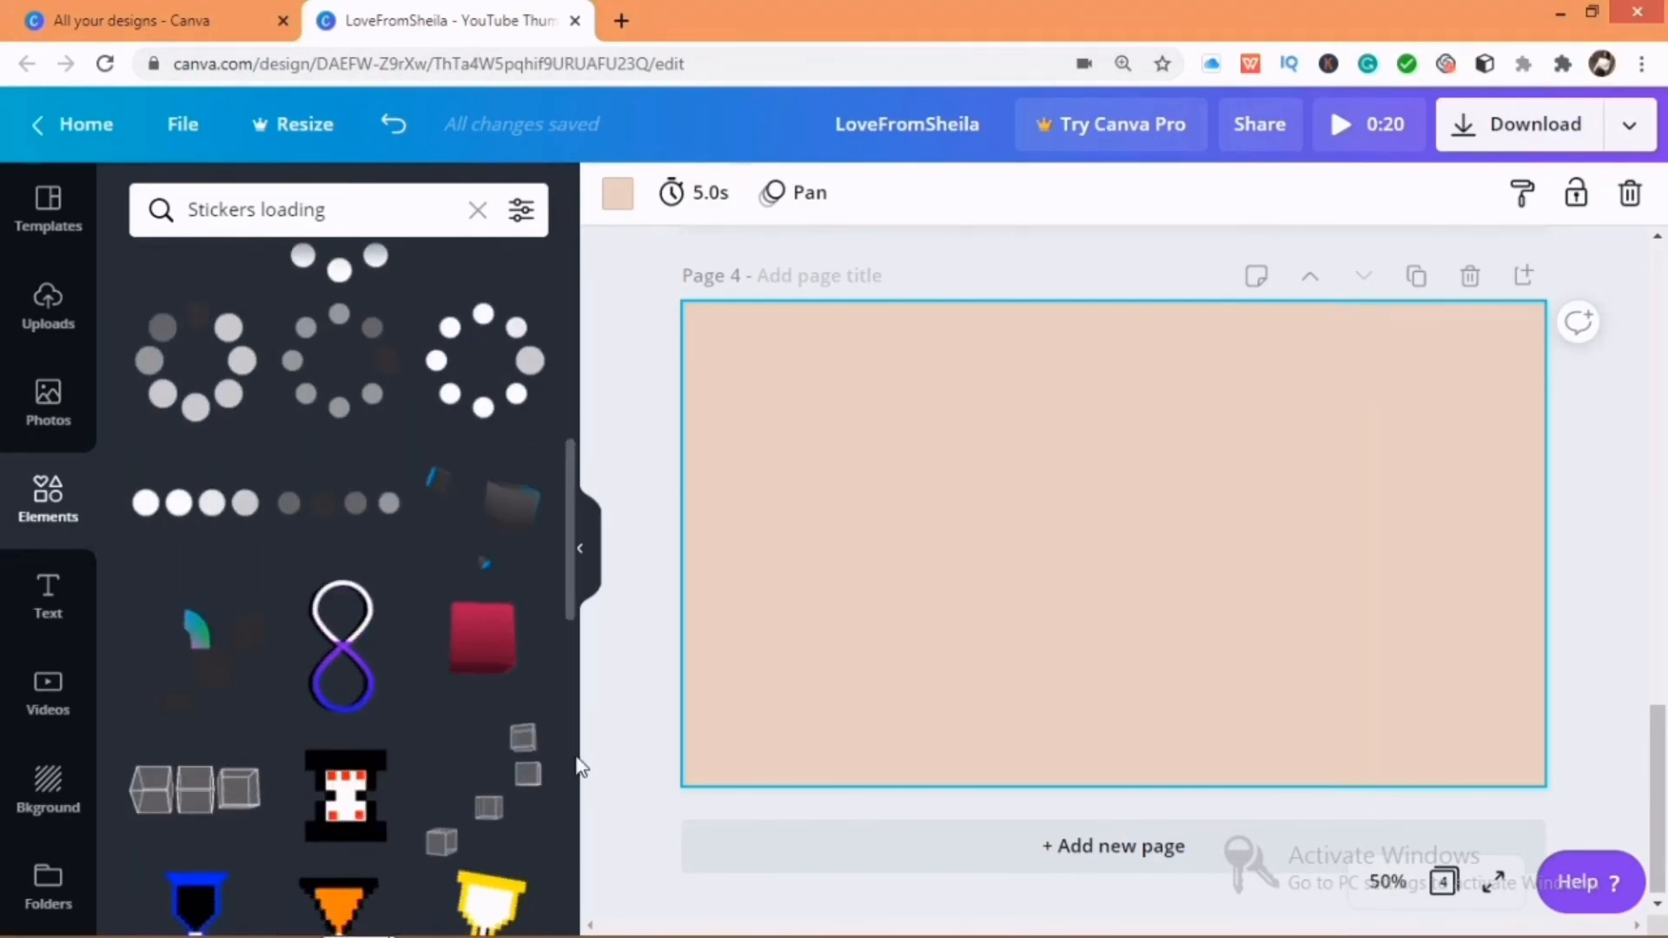
{"action": "scroll", "coordinate": [575, 763], "scroll_direction": "down", "scroll_amount": 5}
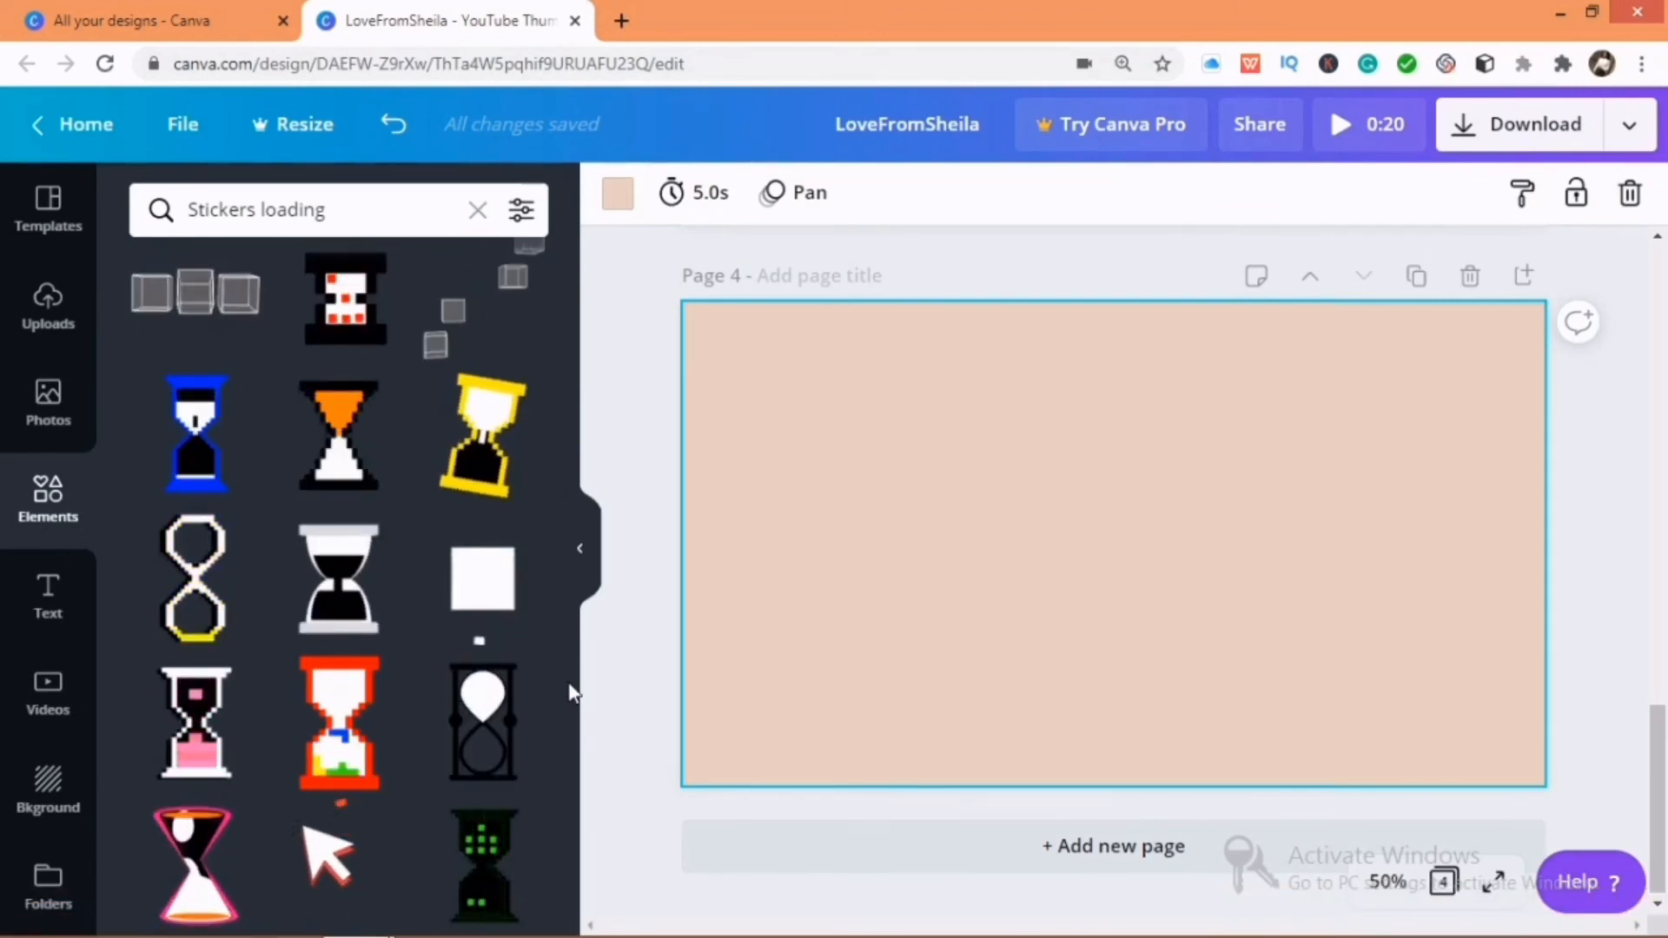
{"action": "scroll", "coordinate": [573, 773], "scroll_direction": "down", "scroll_amount": 8}
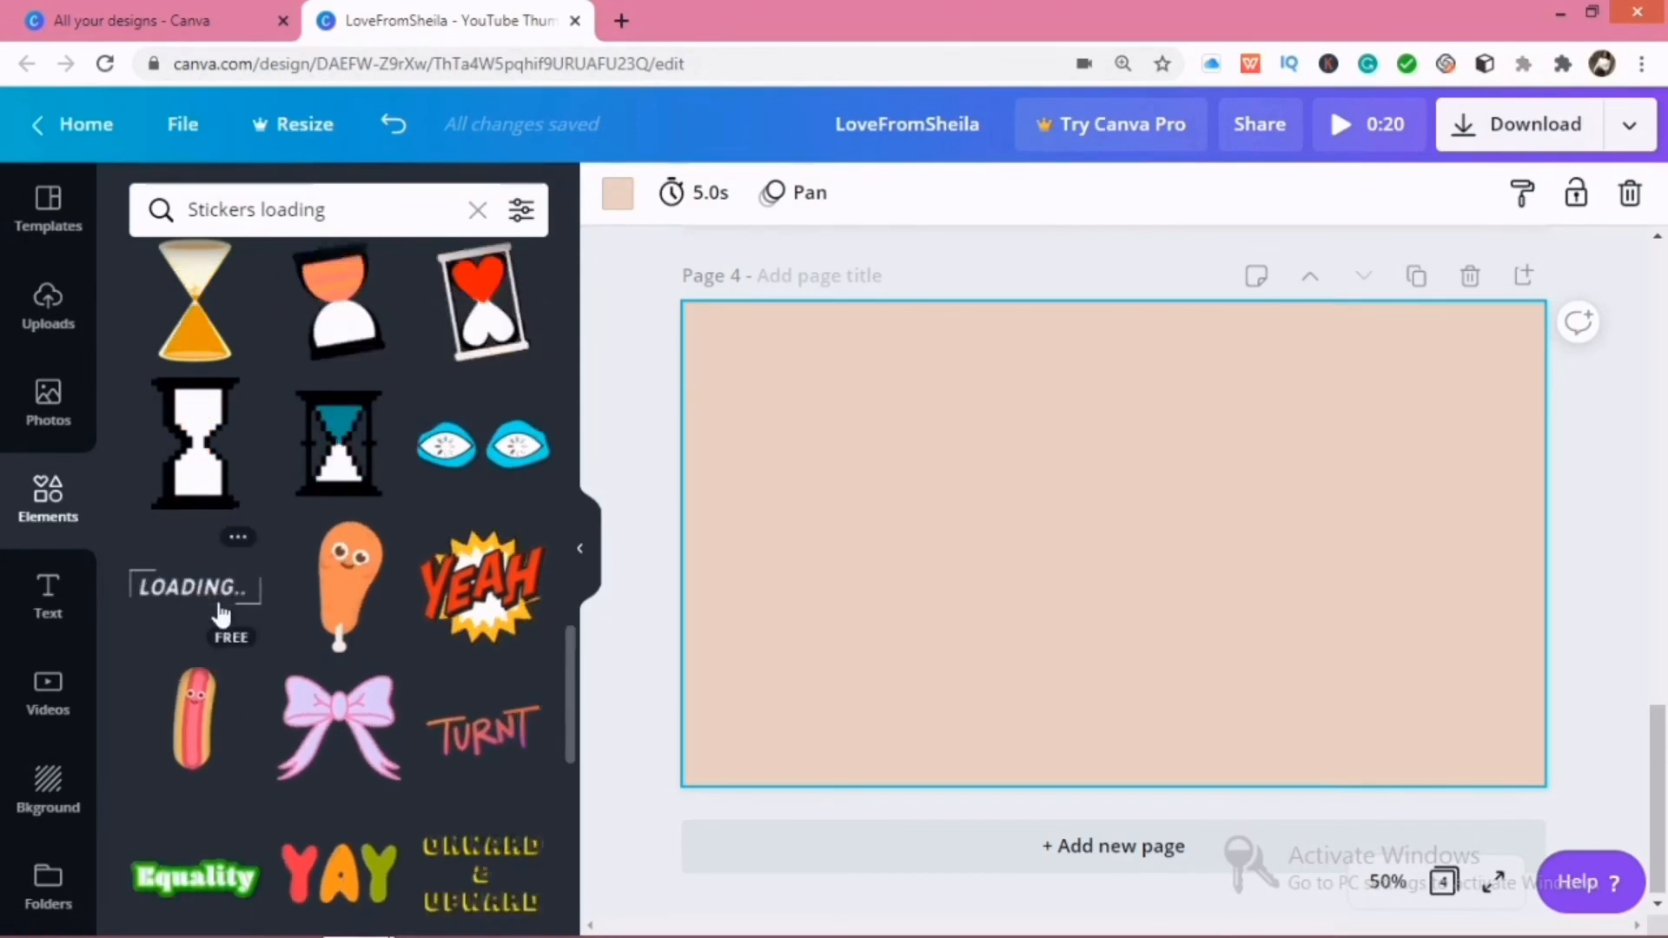
{"action": "left_click", "coordinate": [217, 604]}
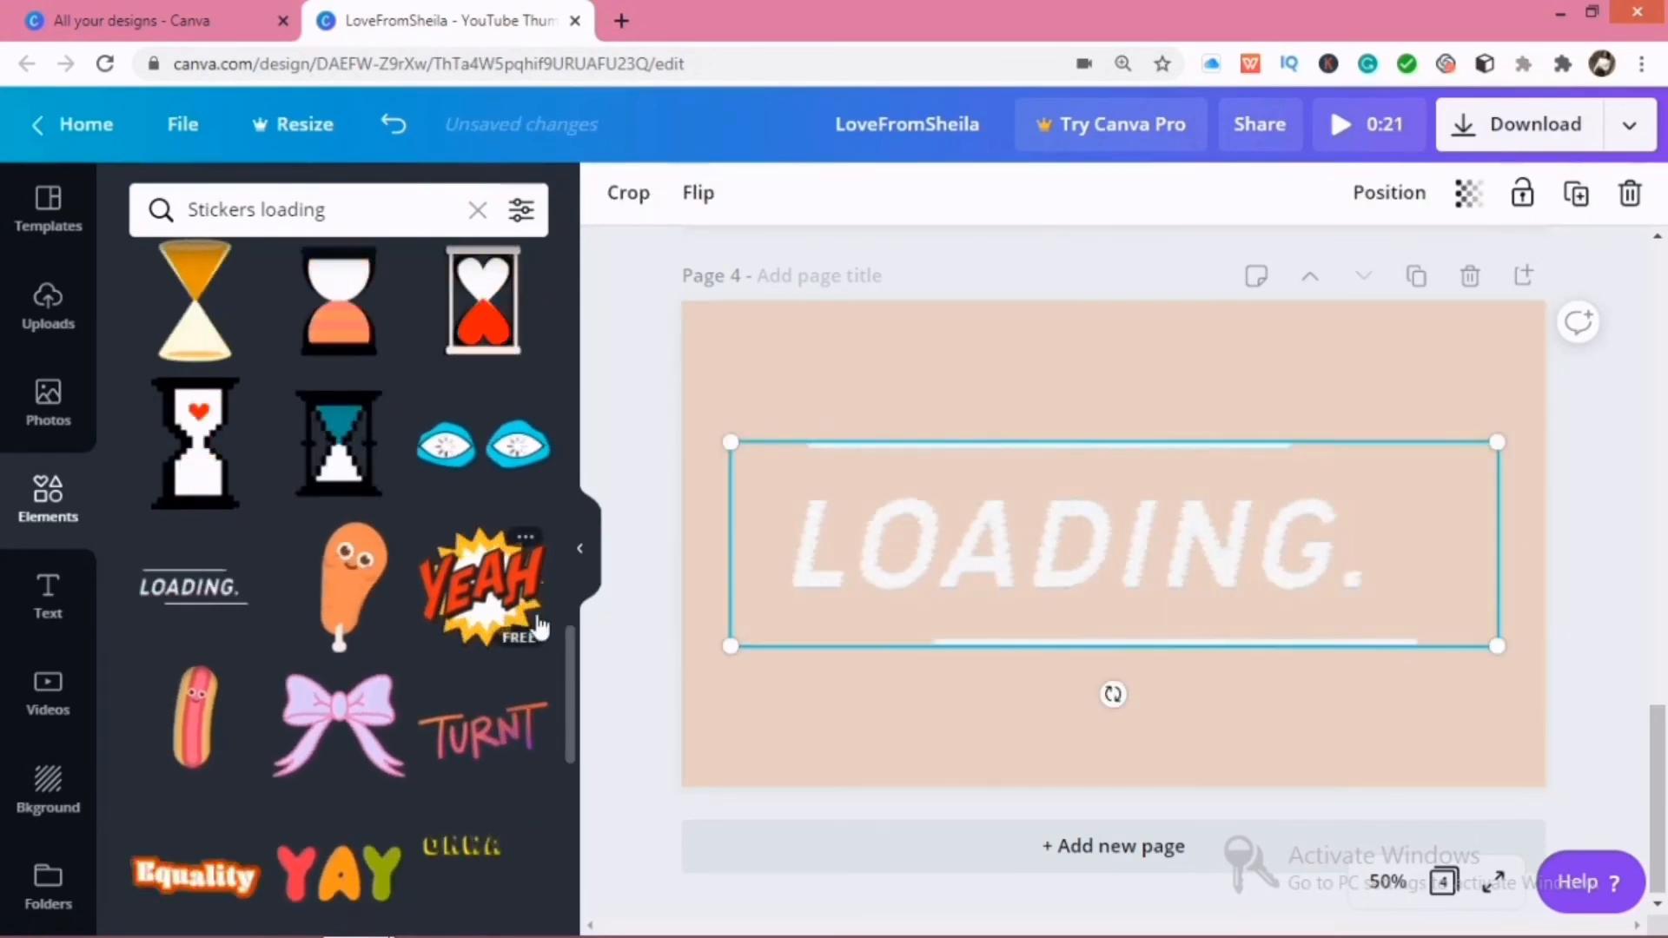
{"action": "left_click", "coordinate": [580, 550]}
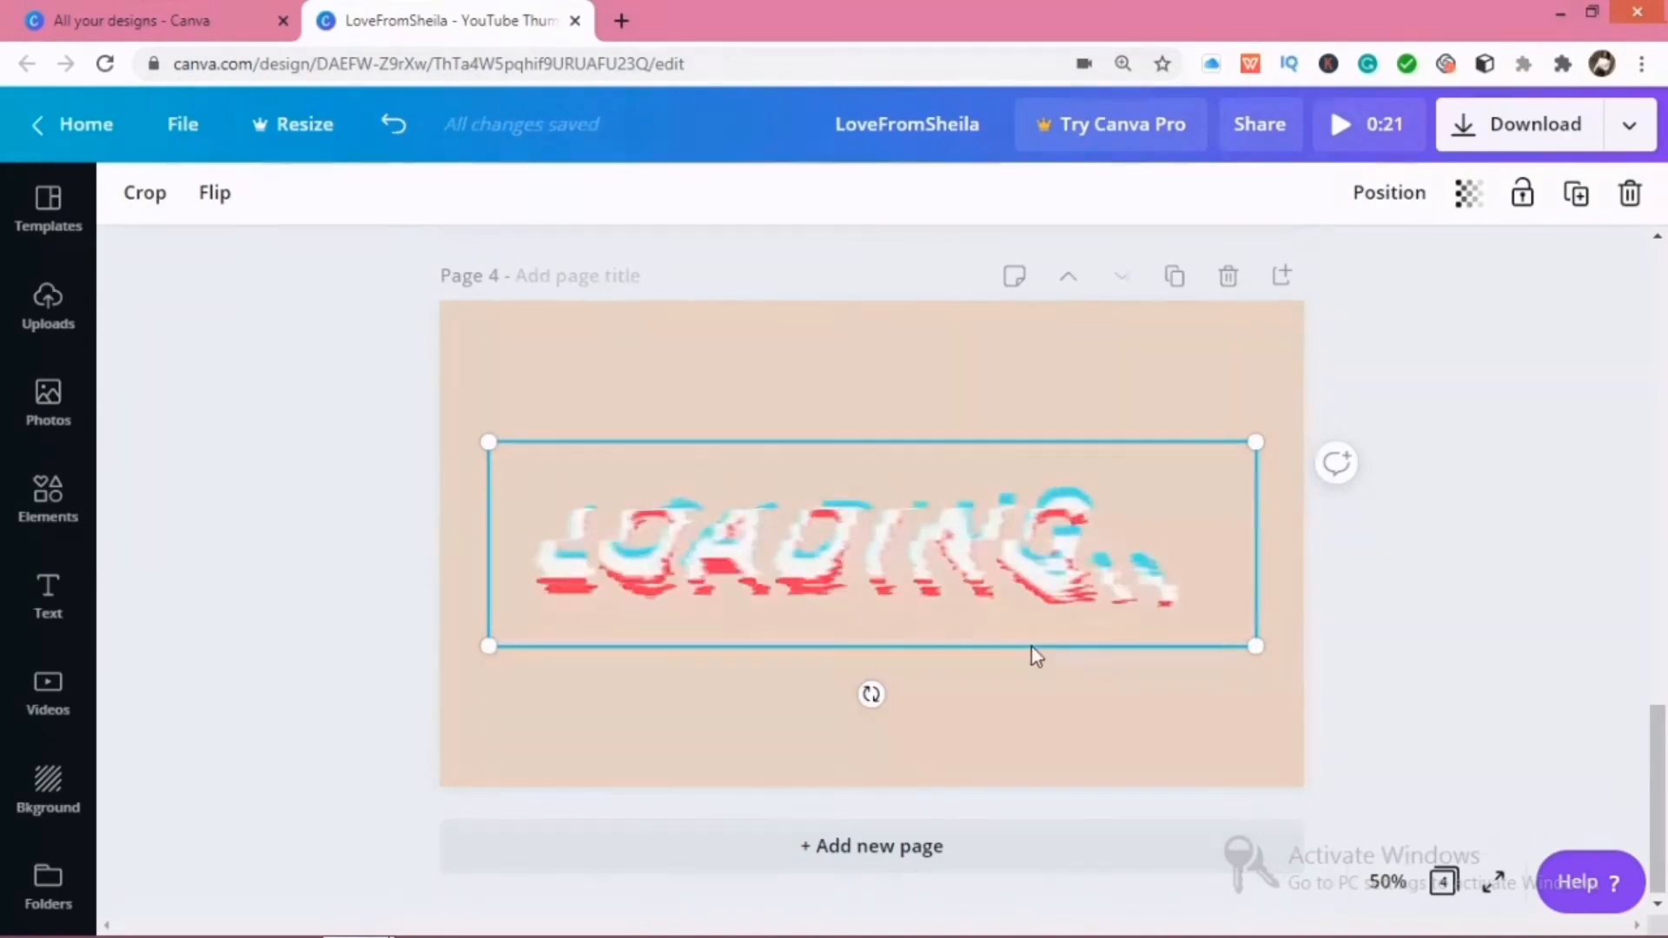
Step: Shorten the timing of page 3, the subscribe-button page, to 3.0 seconds
{"action": "left_click", "coordinate": [1414, 610]}
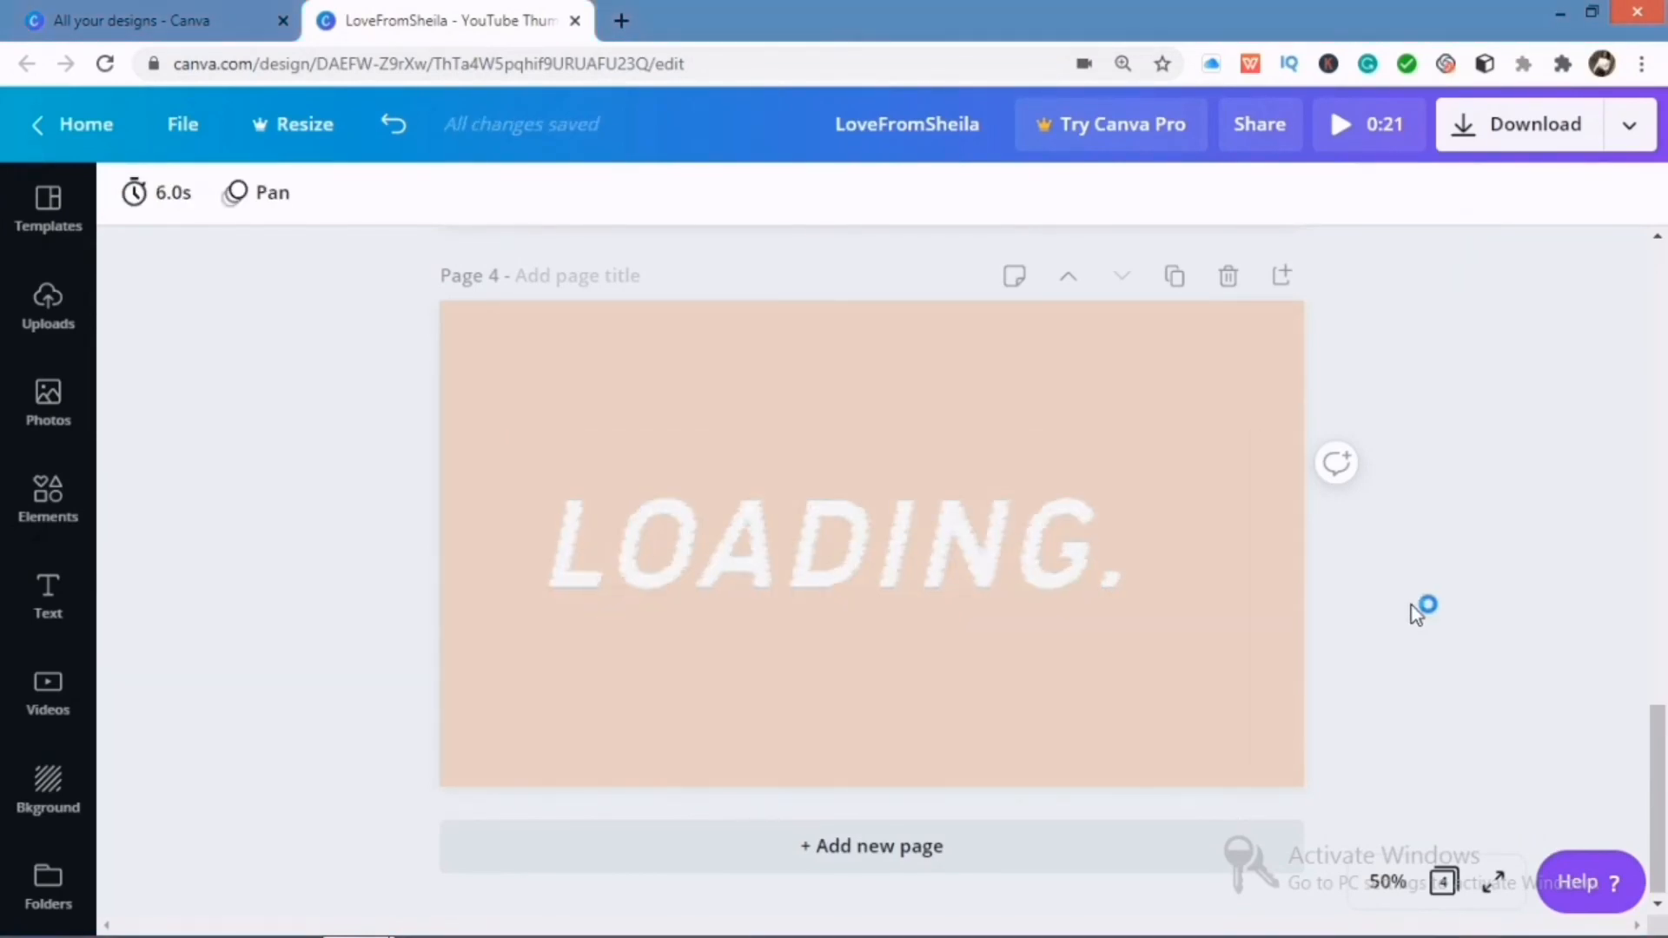
{"action": "left_click_drag", "start_coordinate": [1663, 754], "coordinate": [1665, 720]}
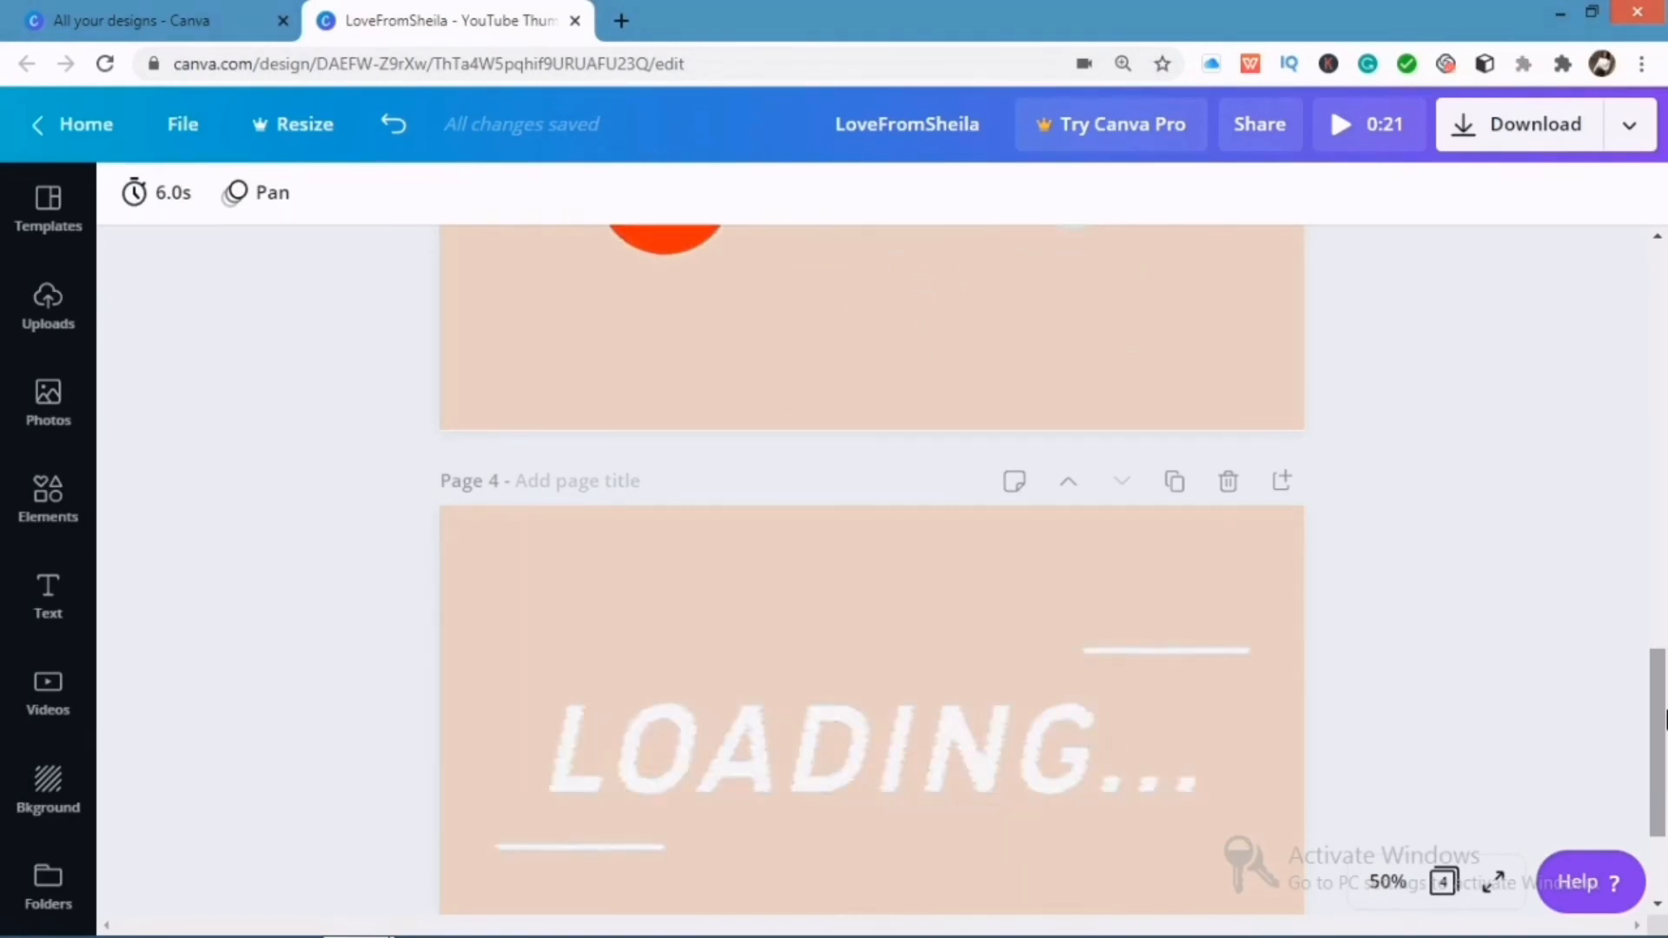
{"action": "left_click_drag", "start_coordinate": [1665, 719], "coordinate": [1664, 615]}
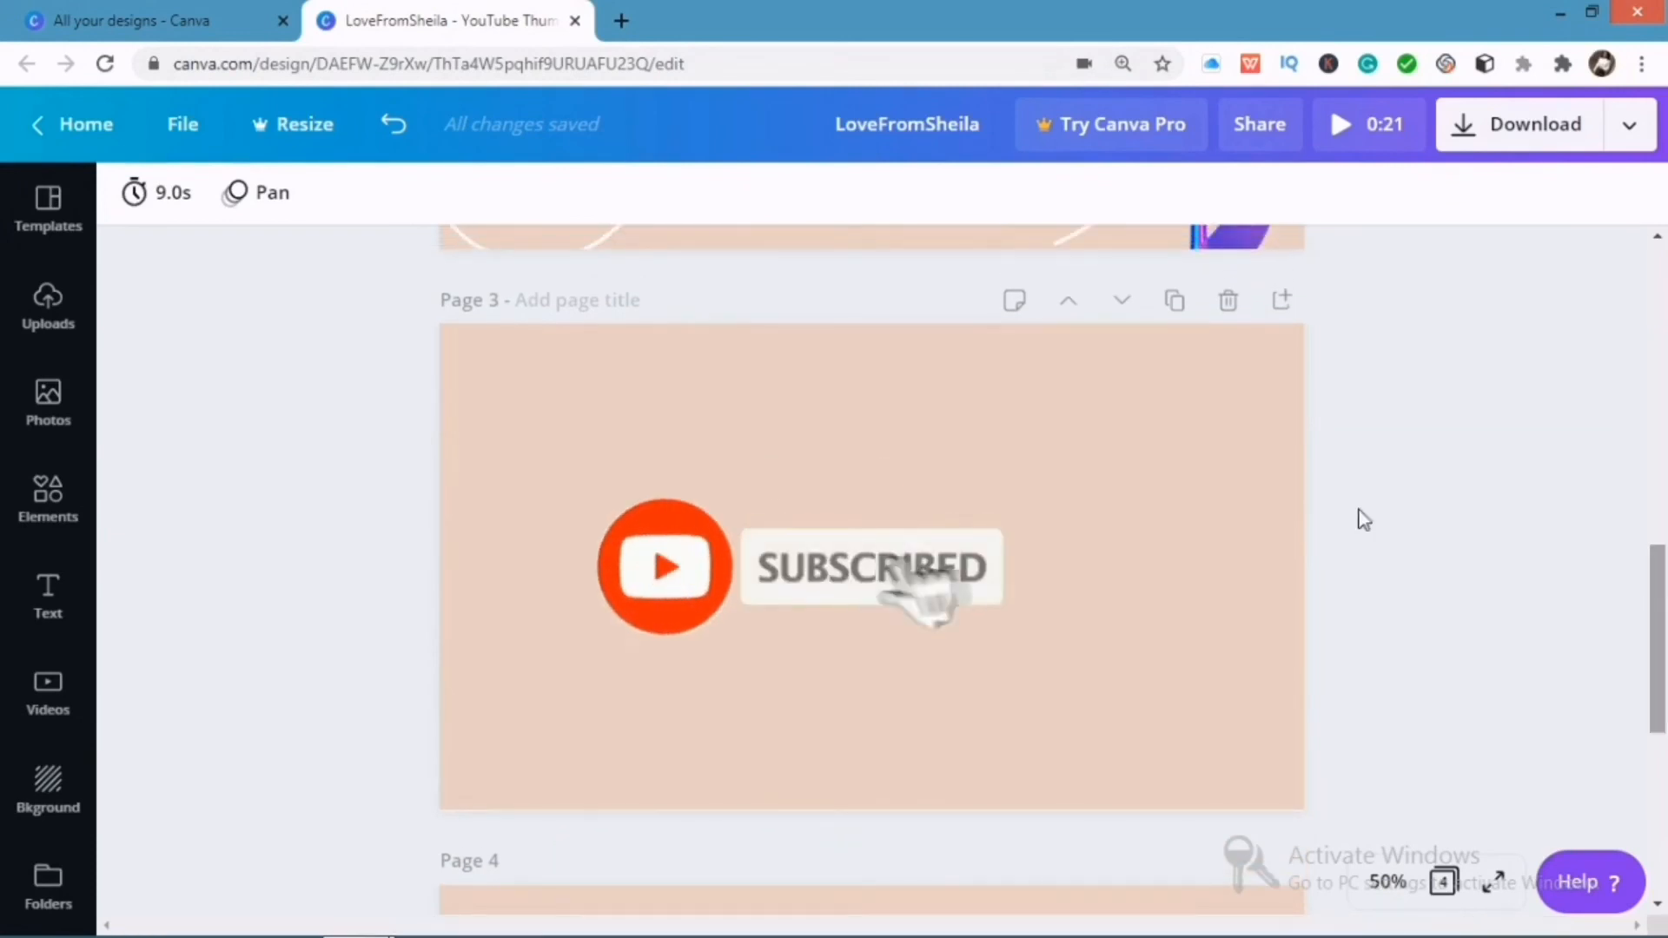
{"action": "left_click", "coordinate": [176, 213]}
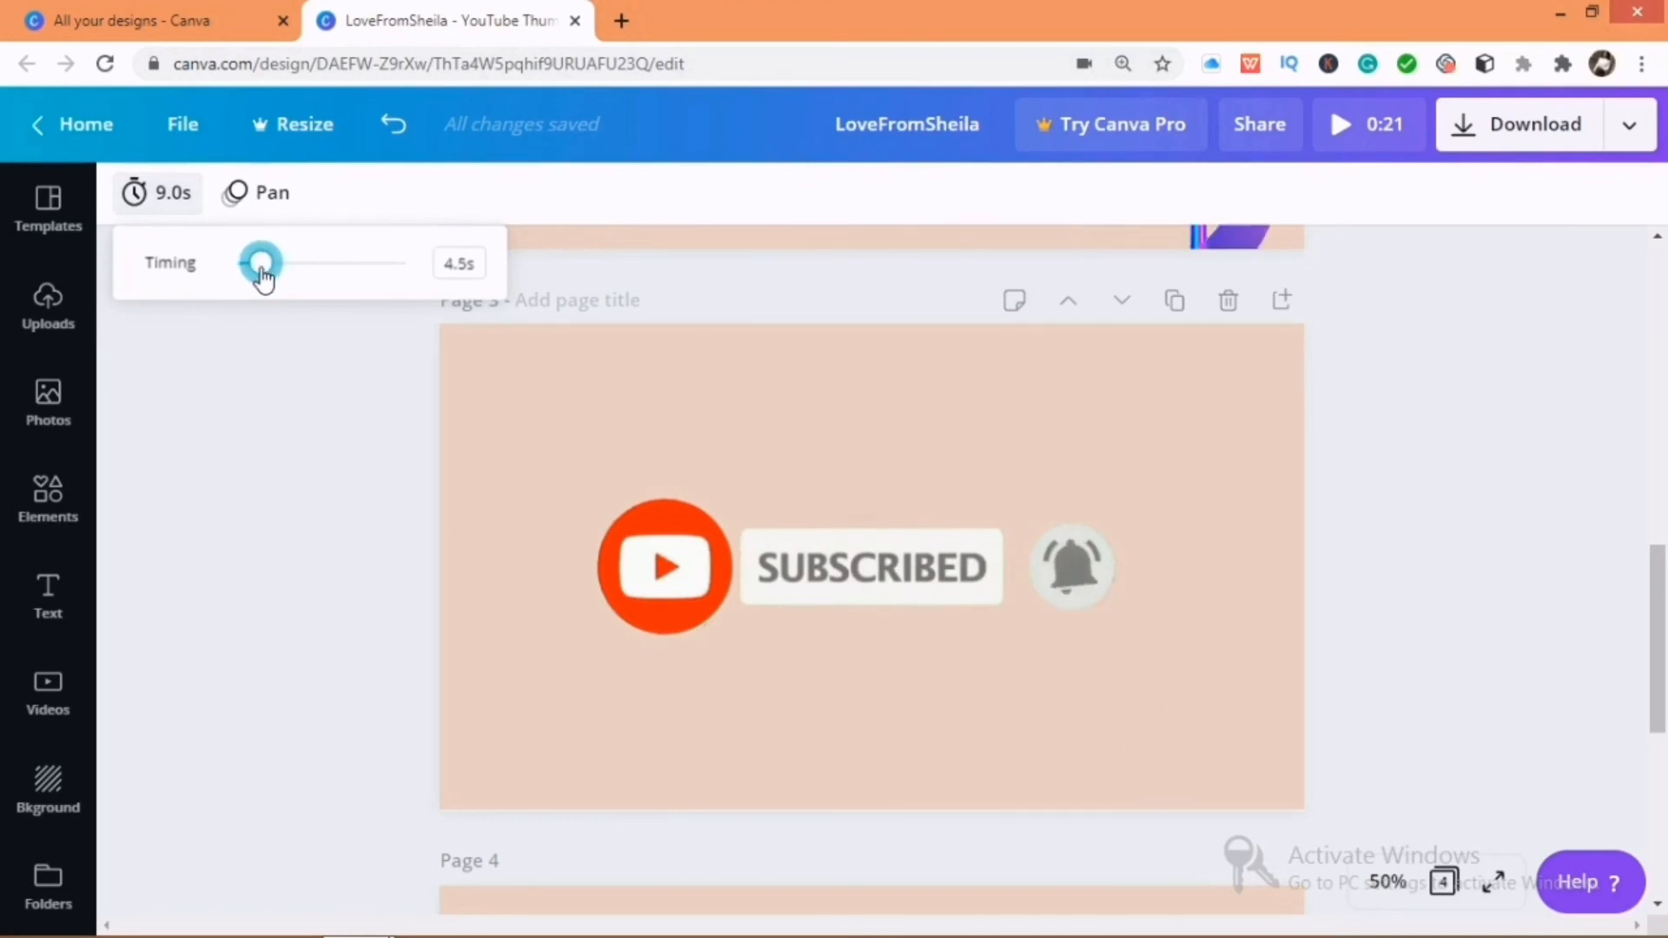
{"action": "left_click_drag", "start_coordinate": [258, 276], "coordinate": [254, 277]}
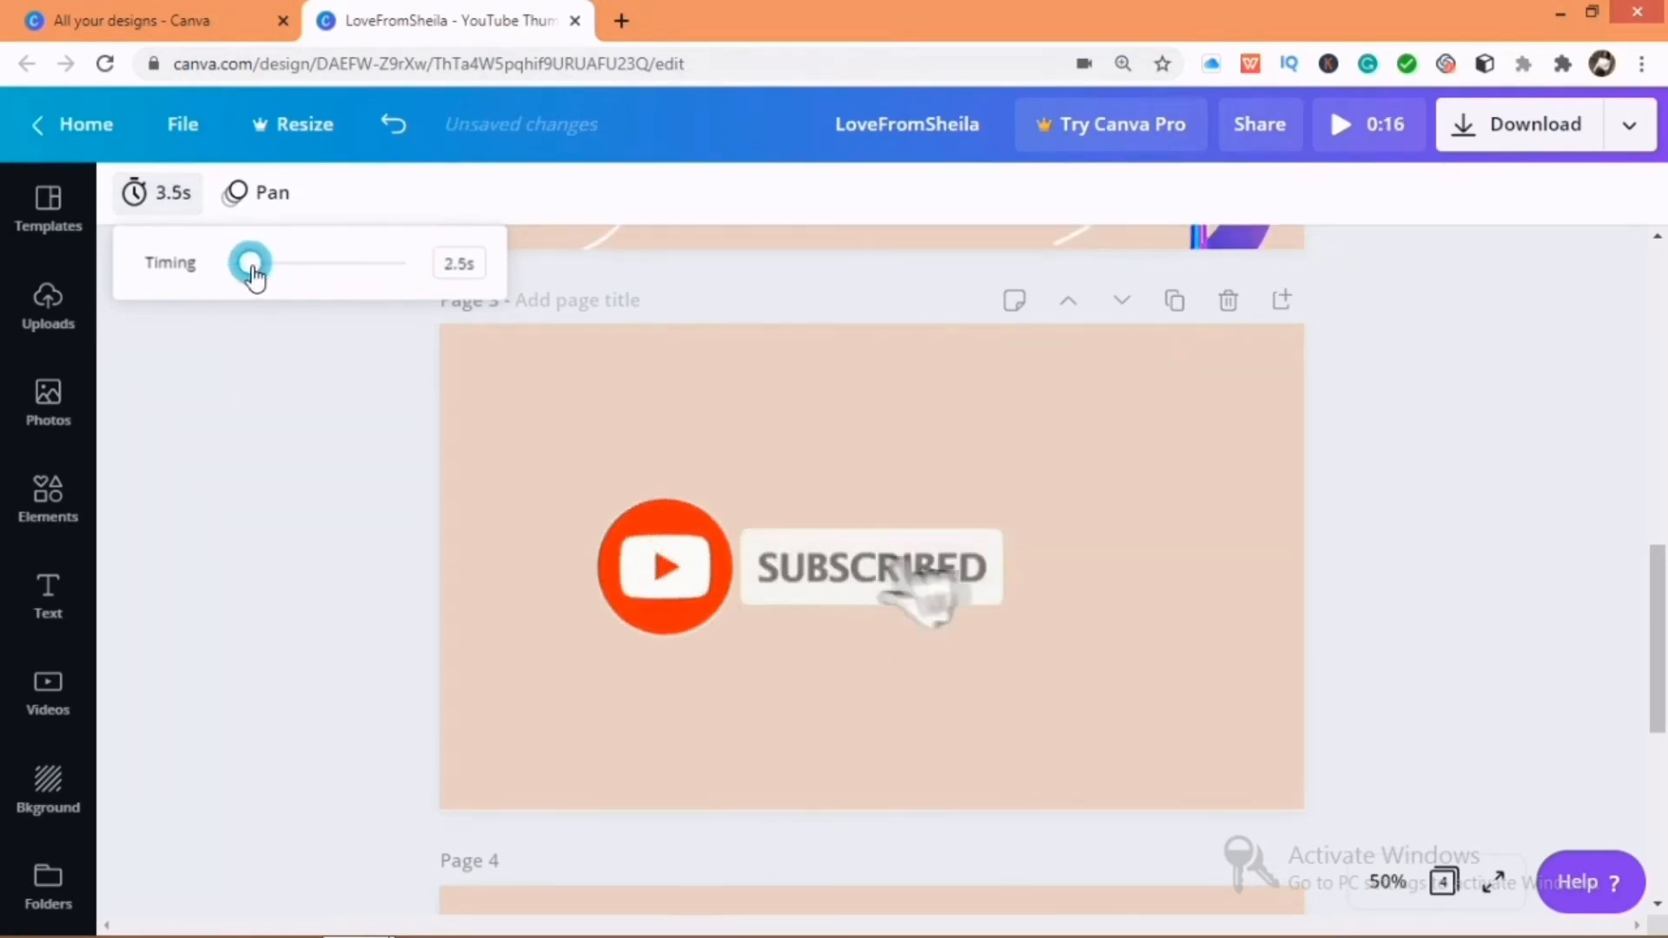
{"action": "left_click", "coordinate": [315, 382]}
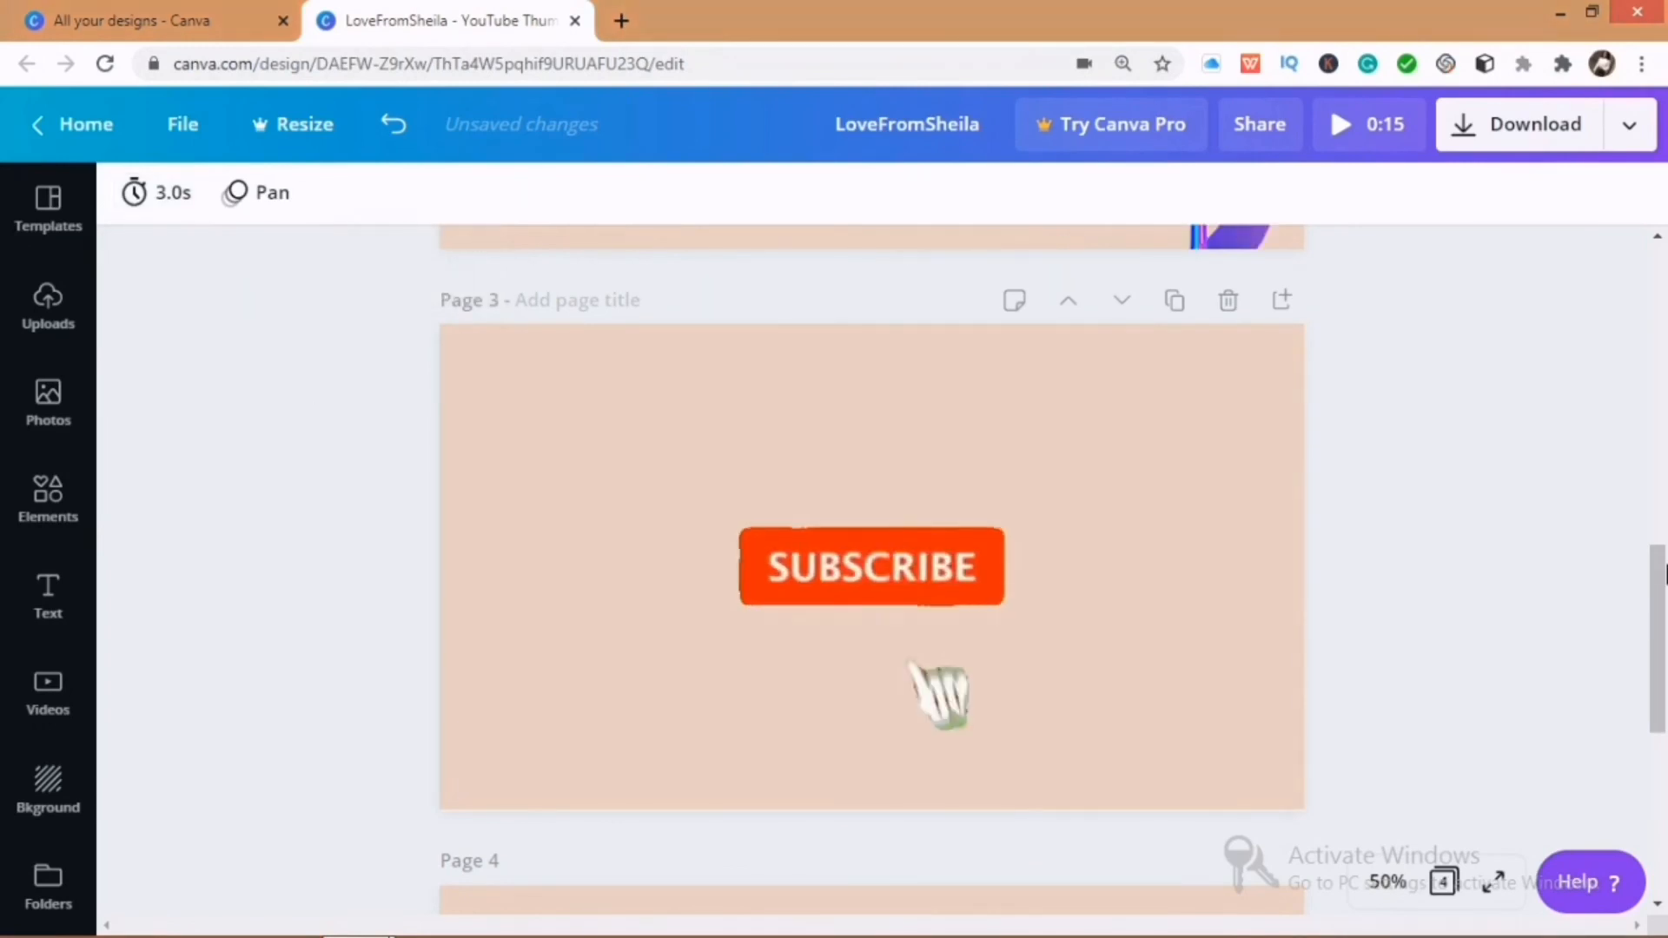
Step: Set the timing of page 4, the loading sticker page, to 3.0 seconds
{"action": "left_click_drag", "start_coordinate": [1661, 601], "coordinate": [1662, 745]}
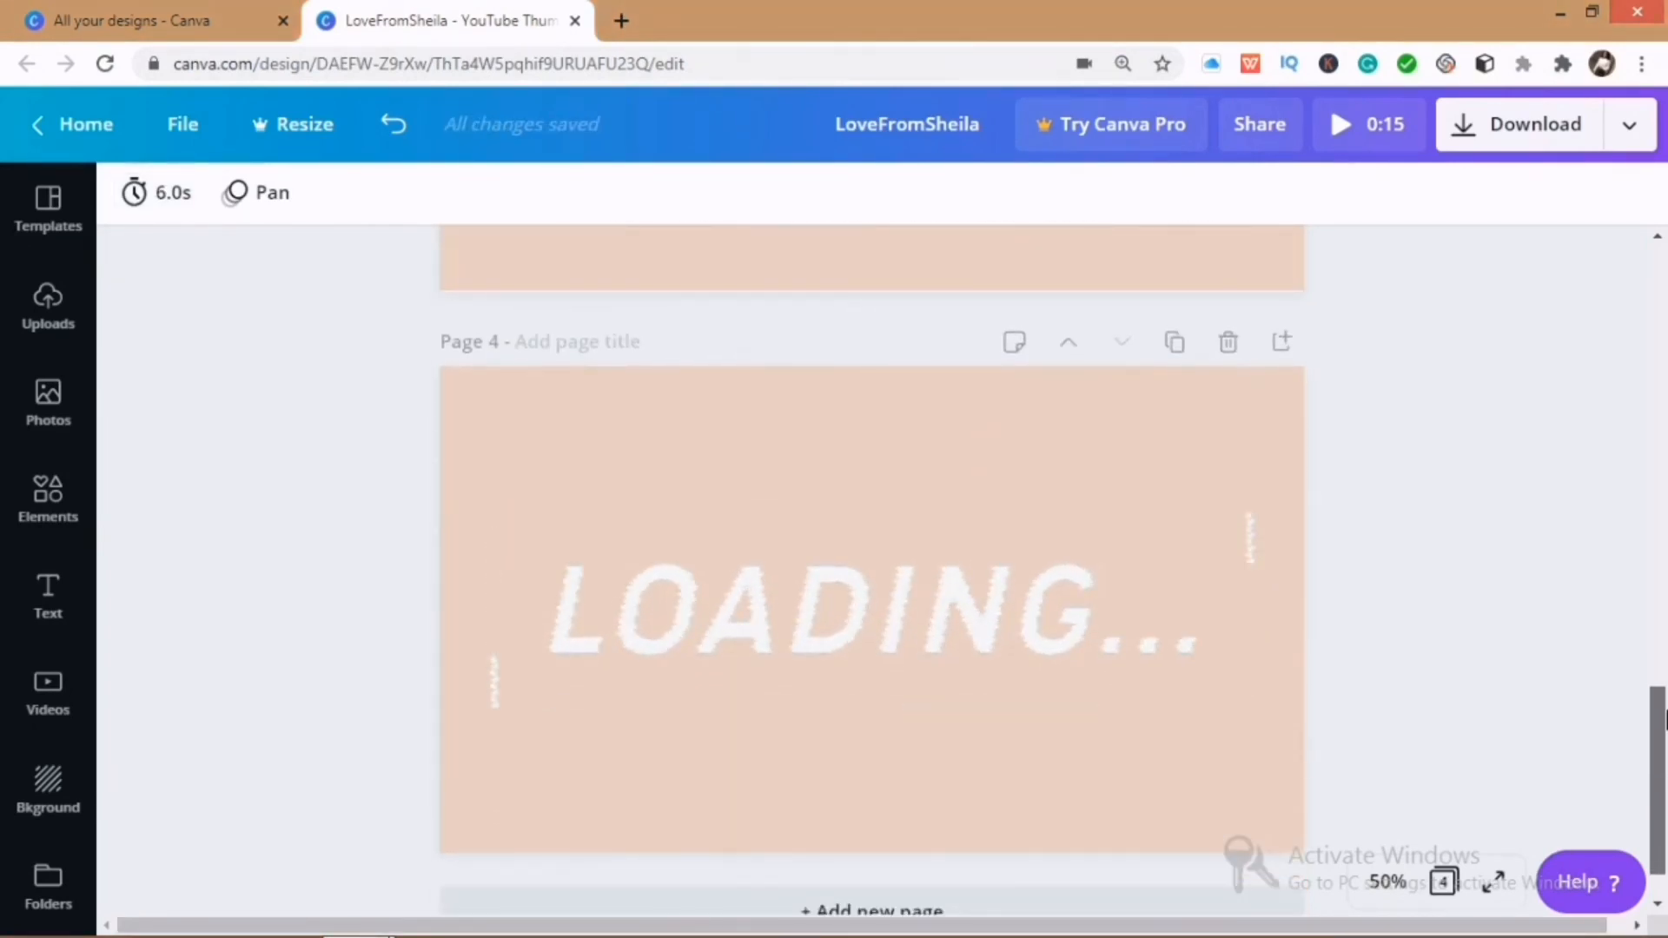
{"action": "left_click", "coordinate": [191, 209]}
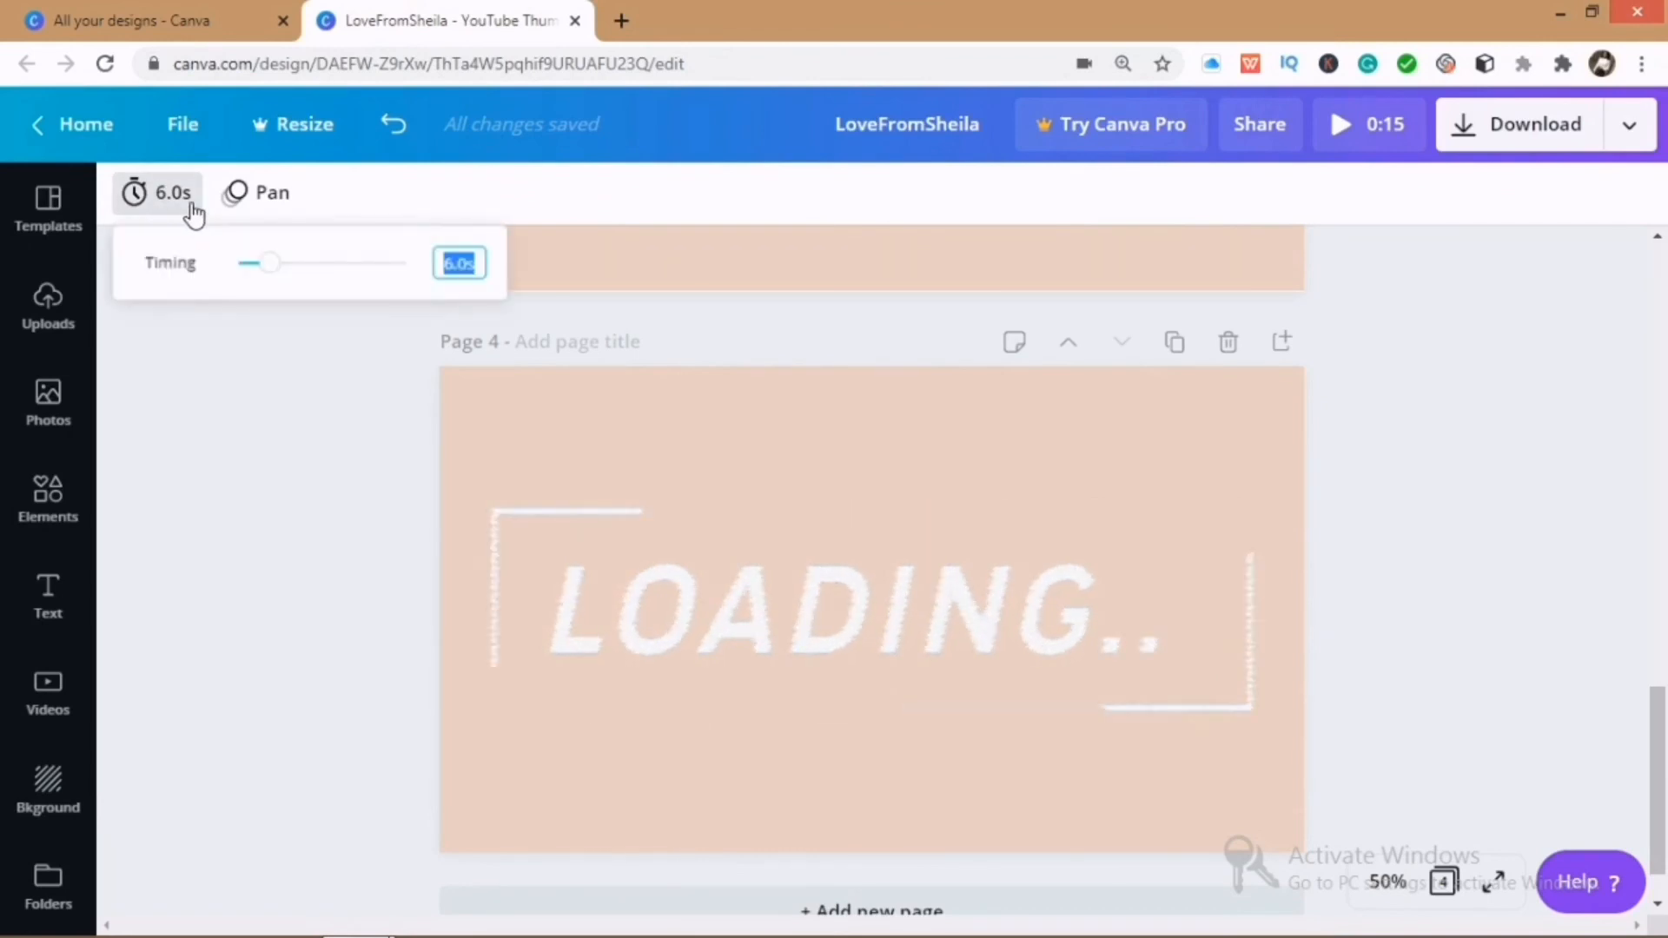
{"action": "left_click_drag", "start_coordinate": [263, 276], "coordinate": [255, 276]}
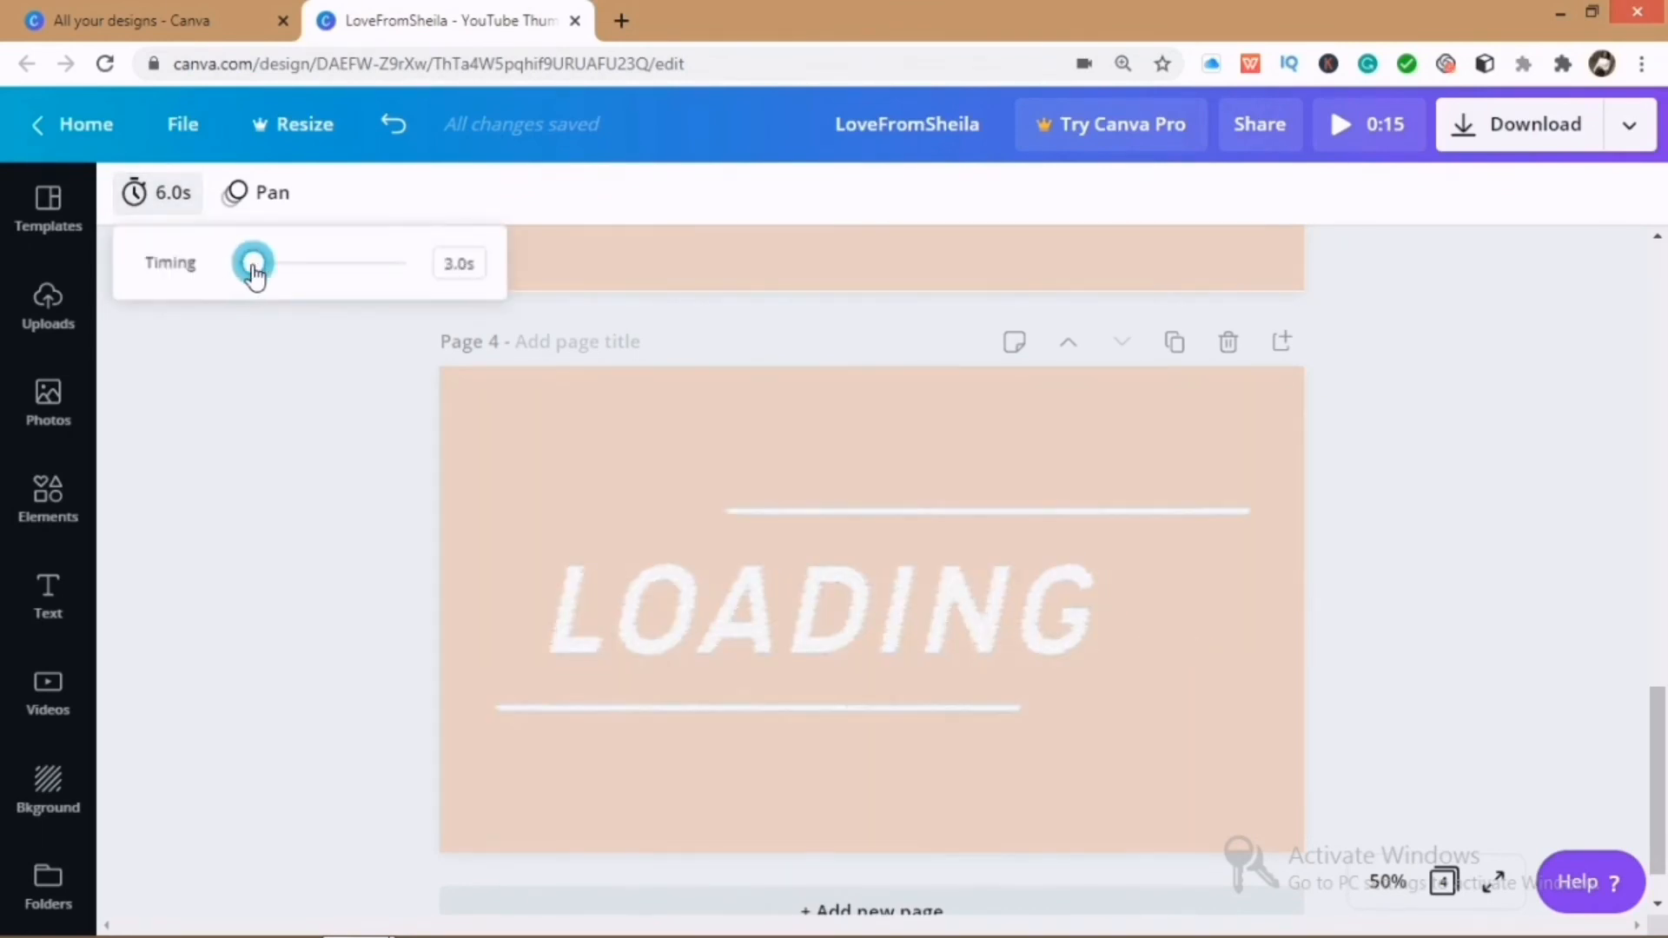
{"action": "left_click", "coordinate": [316, 407]}
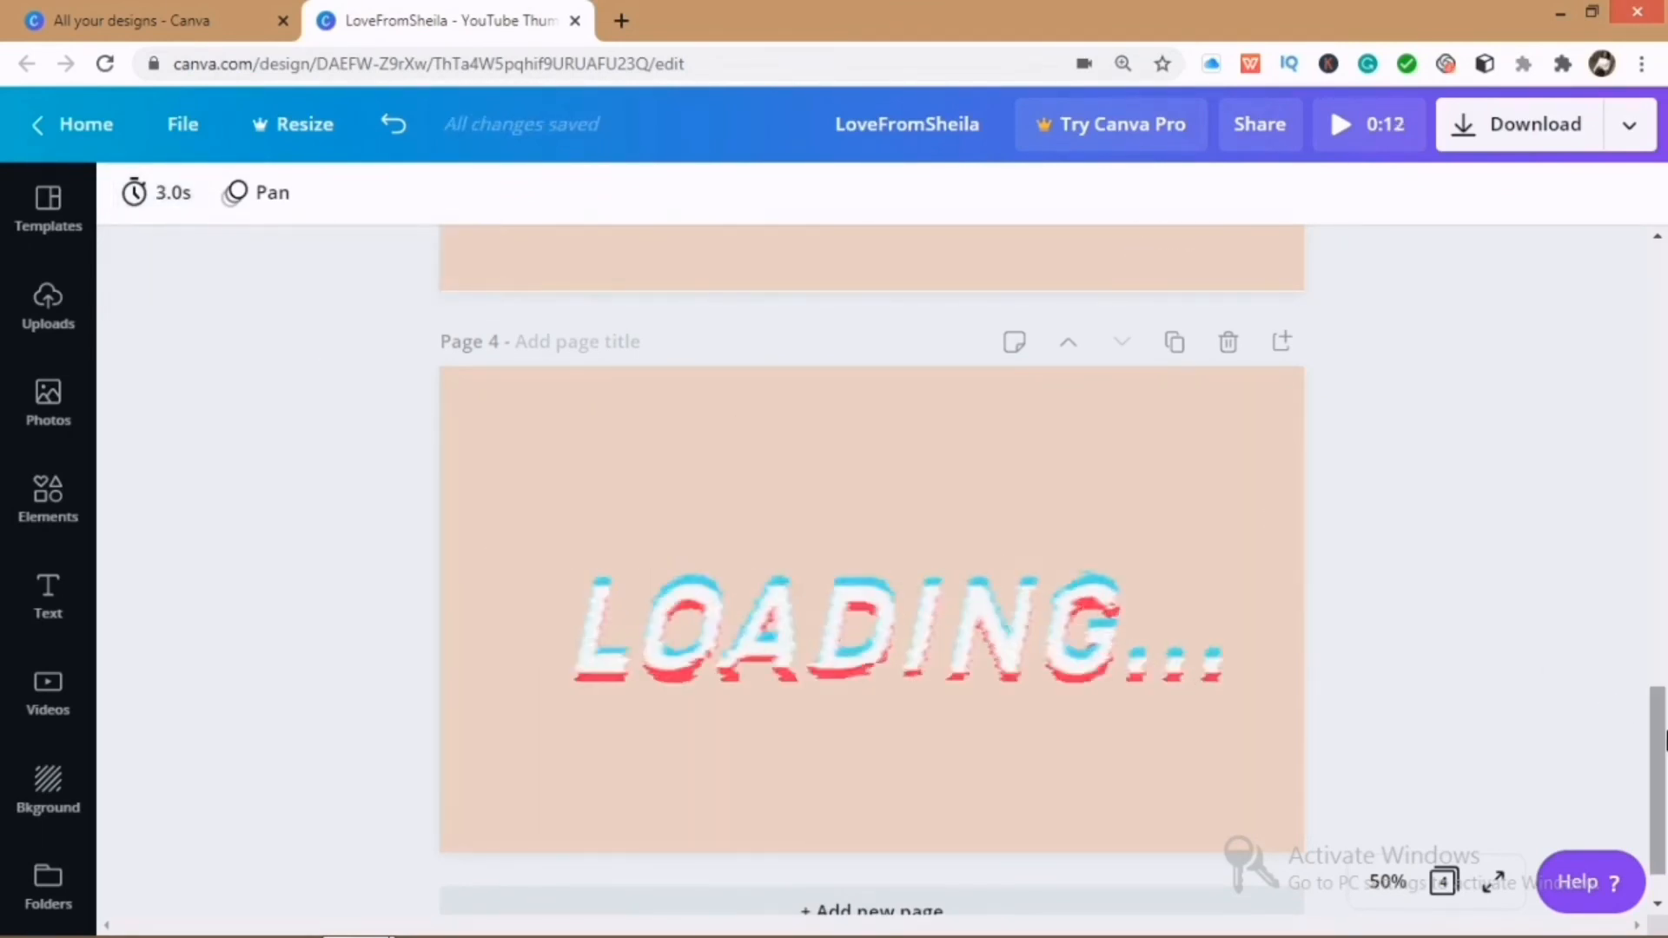